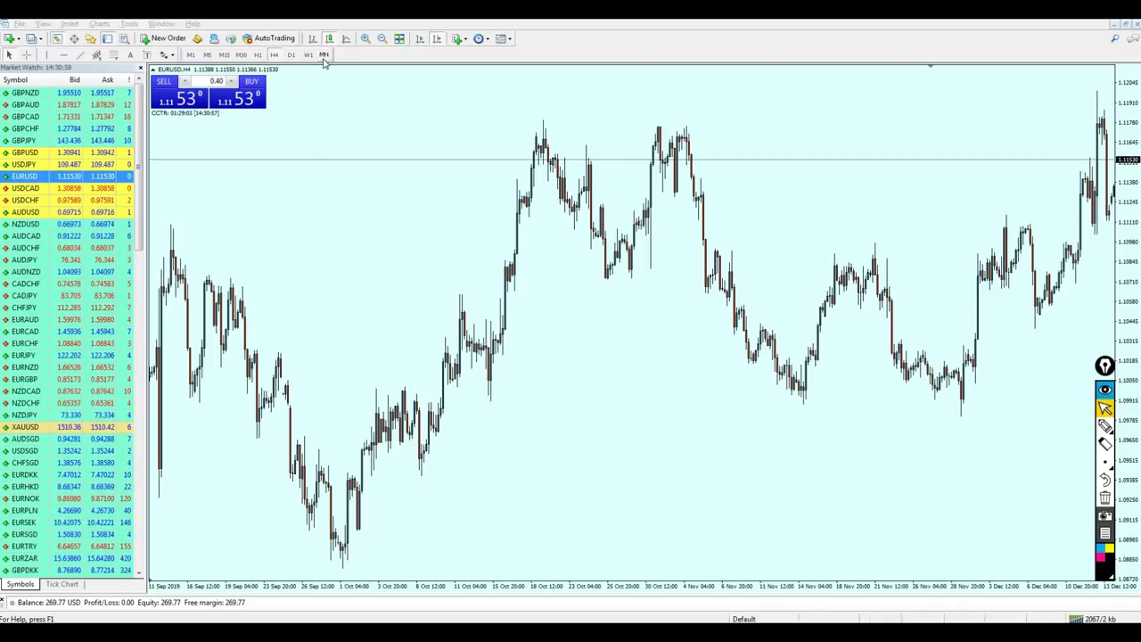
Switch the EURUSD chart to the monthly timeframe and circle the 1998 swing high with the pen.
{"action": "left_click", "coordinate": [323, 54]}
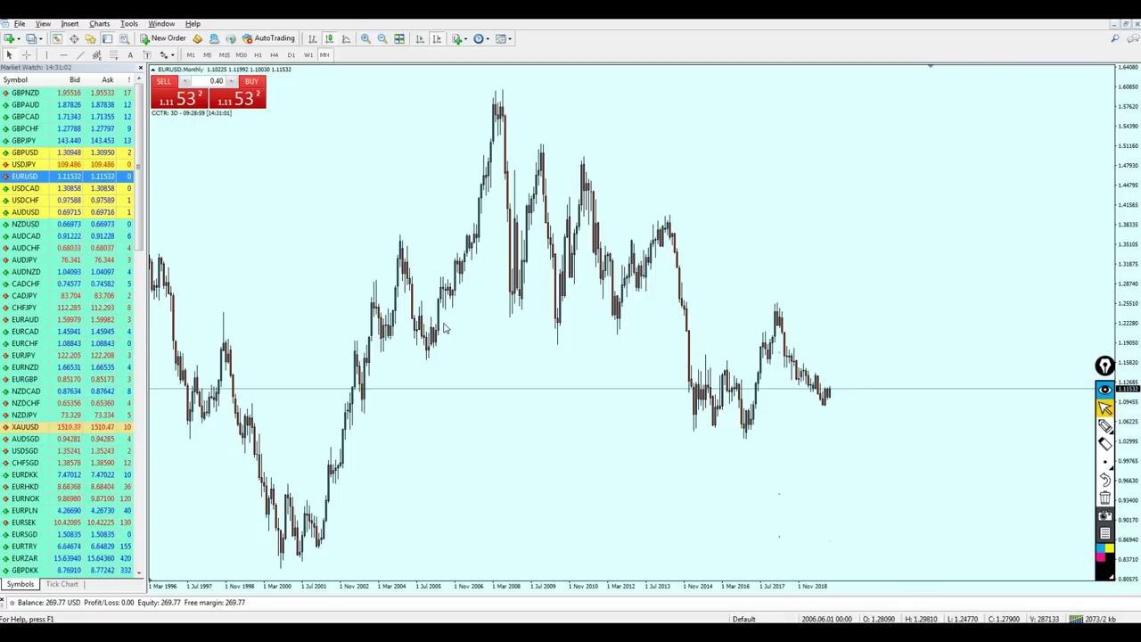
{"action": "left_click", "coordinate": [1104, 426]}
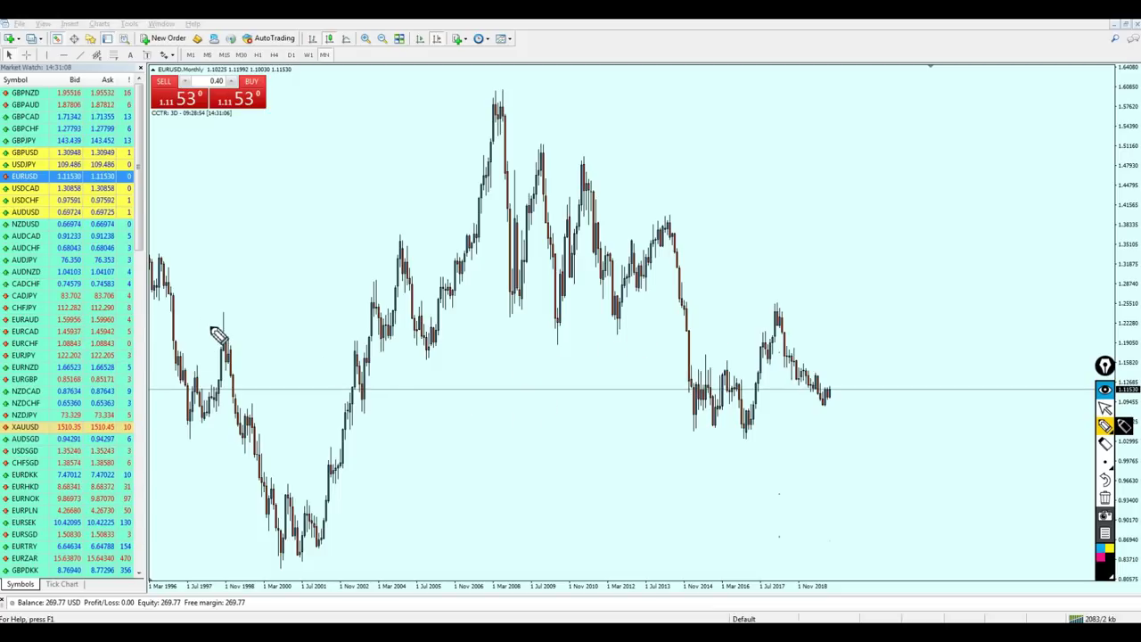
{"action": "left_click_drag", "start_coordinate": [207, 326], "coordinate": [250, 316]}
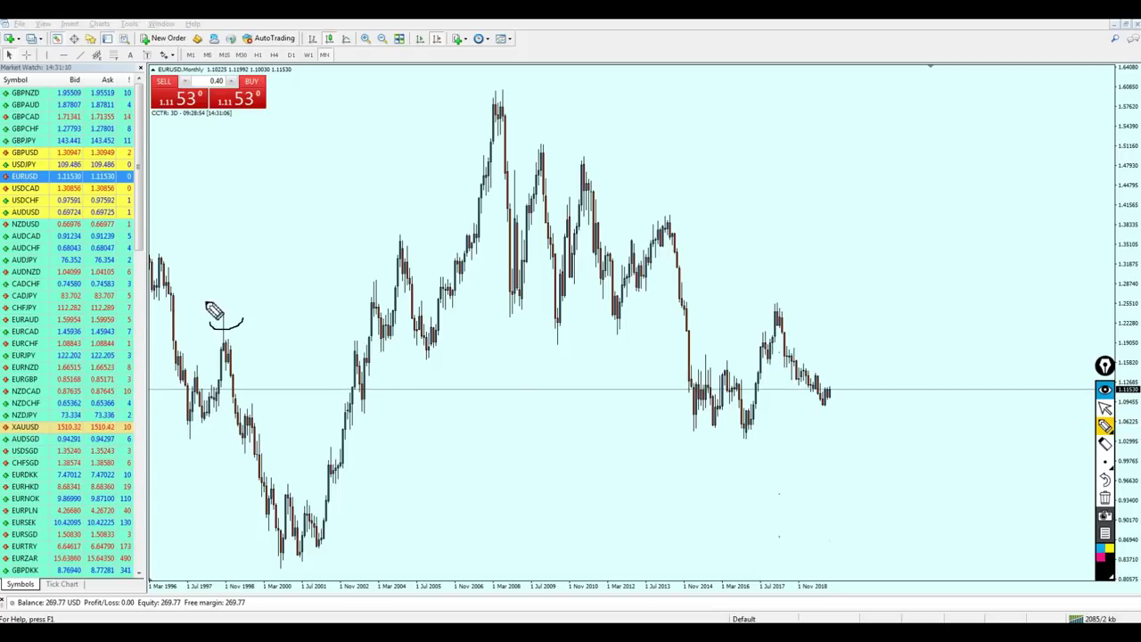
{"action": "left_click", "coordinate": [1104, 408]}
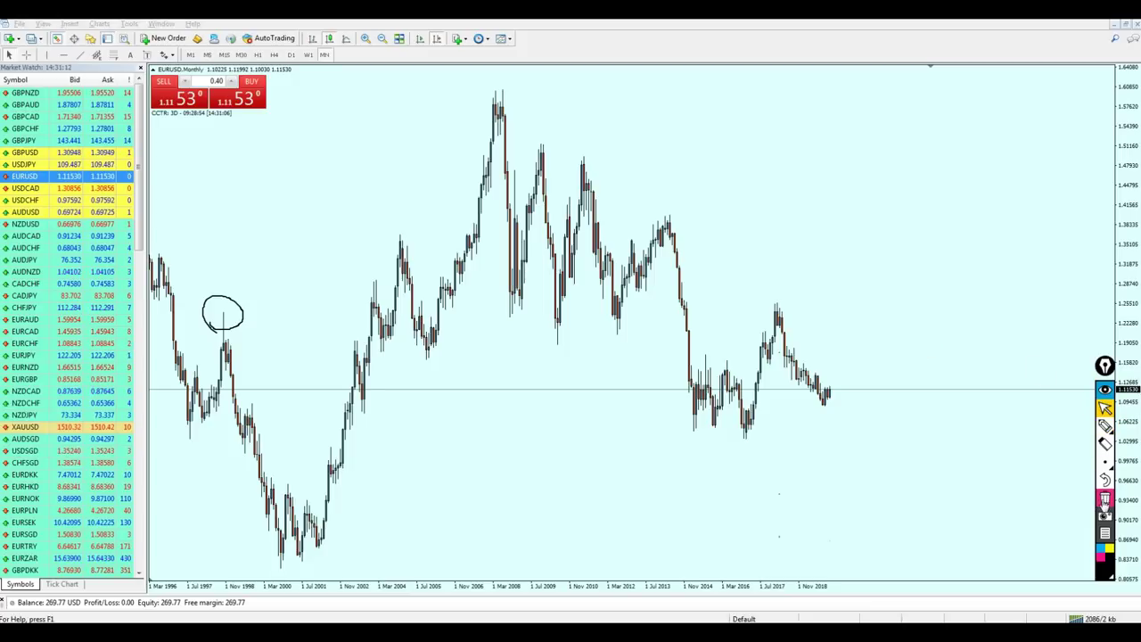
Place a horizontal line at the 1998 high, at about 1.241, and clear the pen circle.
{"action": "left_click", "coordinate": [61, 56]}
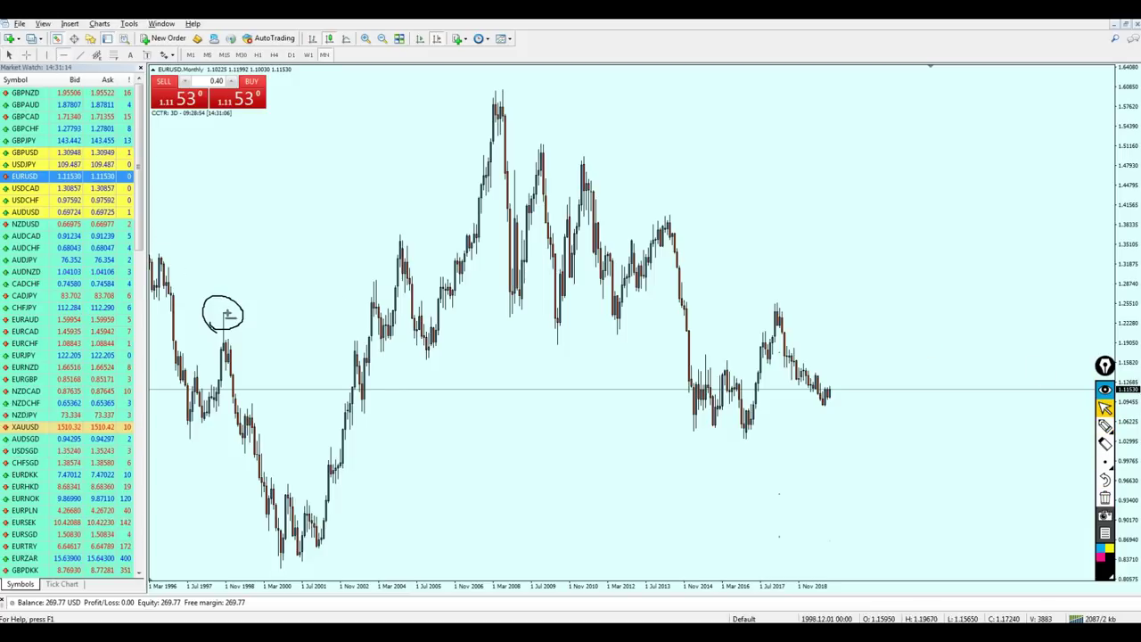
{"action": "left_click", "coordinate": [223, 312]}
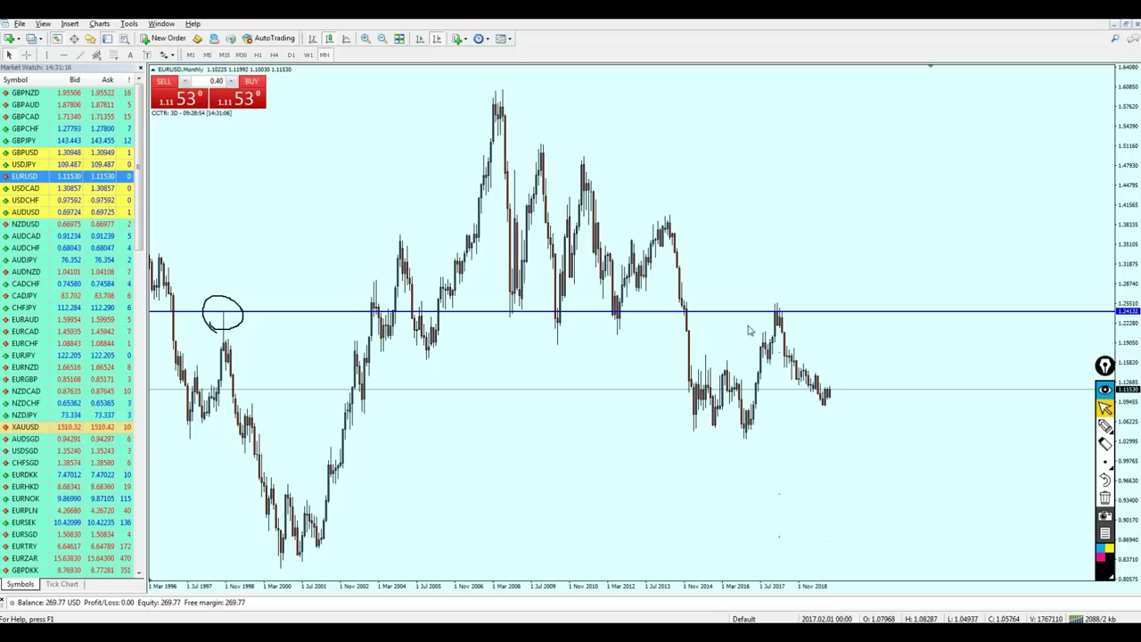
{"action": "left_click", "coordinate": [1107, 501]}
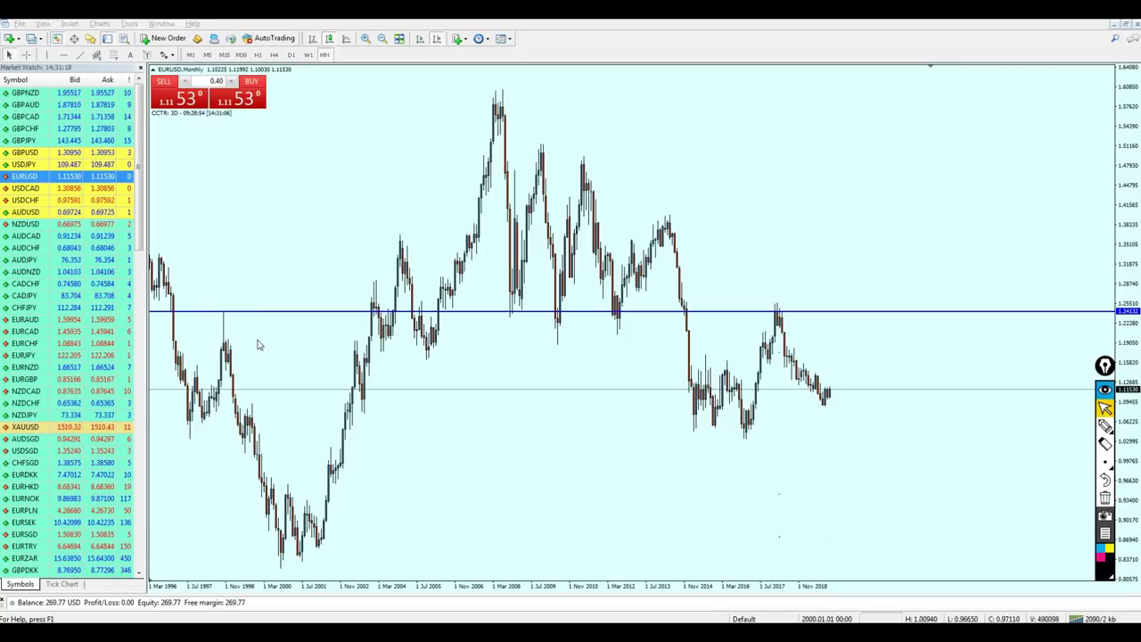
Pen-mark the 1998 high and the late-1996 line crossing, with an S and an arrow down to its date, and clear the markings.
{"action": "key", "text": "plus"}
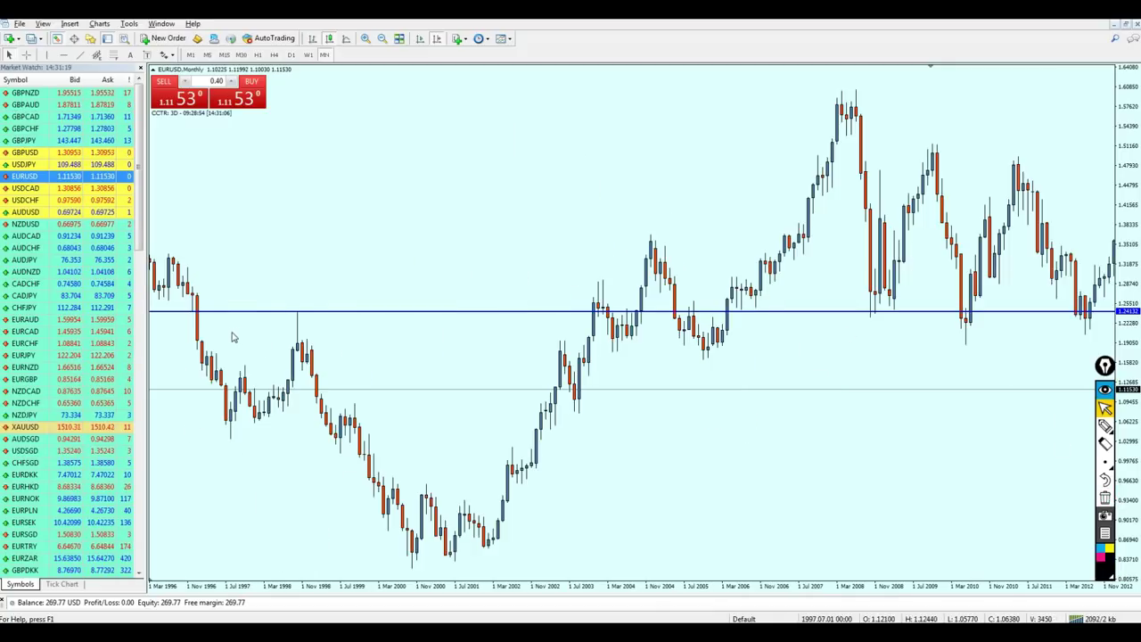
{"action": "left_click", "coordinate": [1105, 425]}
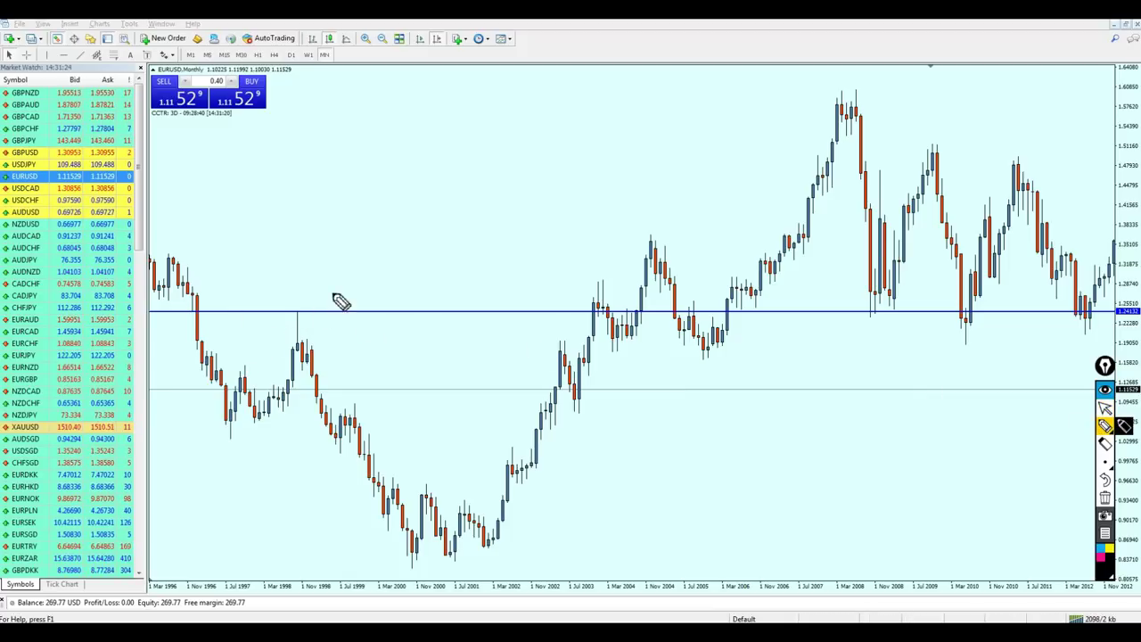
{"action": "mouse_move", "coordinate": [310, 292]}
{"action": "left_mouse_down"}
{"action": "mouse_move", "coordinate": [276, 335]}
{"action": "mouse_move", "coordinate": [316, 307]}
{"action": "mouse_move", "coordinate": [303, 333]}
{"action": "left_mouse_up"}
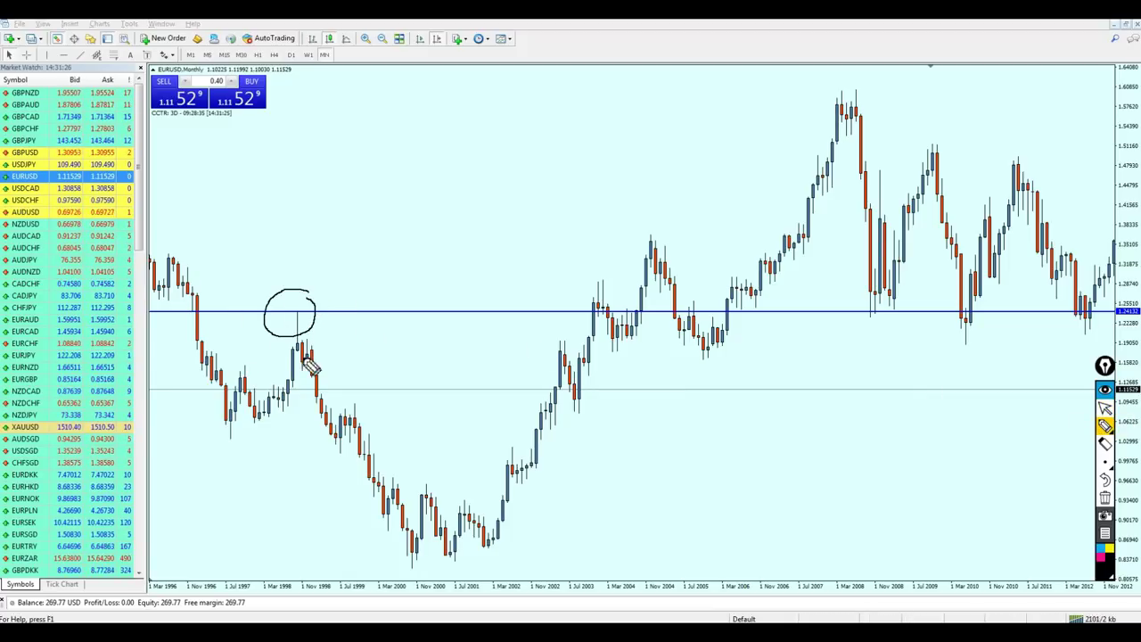
{"action": "mouse_move", "coordinate": [211, 316]}
{"action": "left_mouse_down"}
{"action": "mouse_move", "coordinate": [189, 316]}
{"action": "mouse_move", "coordinate": [177, 334]}
{"action": "left_mouse_up"}
{"action": "left_click_drag", "start_coordinate": [162, 376], "coordinate": [162, 390]}
{"action": "left_click_drag", "start_coordinate": [197, 322], "coordinate": [185, 579]}
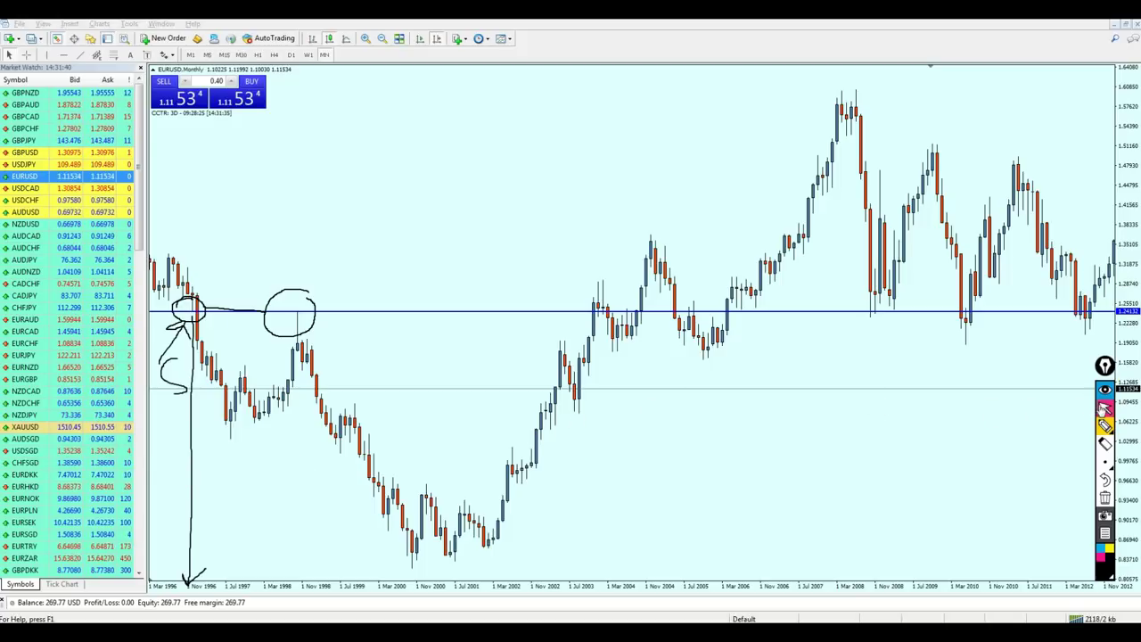
{"action": "left_click", "coordinate": [1104, 497]}
Sketch a curve linking the 1996 crossing to the 1998 high and an arrow down to the 2000 lows, and clear the drawing.
{"action": "left_click", "coordinate": [1104, 426]}
{"action": "left_click_drag", "start_coordinate": [170, 361], "coordinate": [173, 350]}
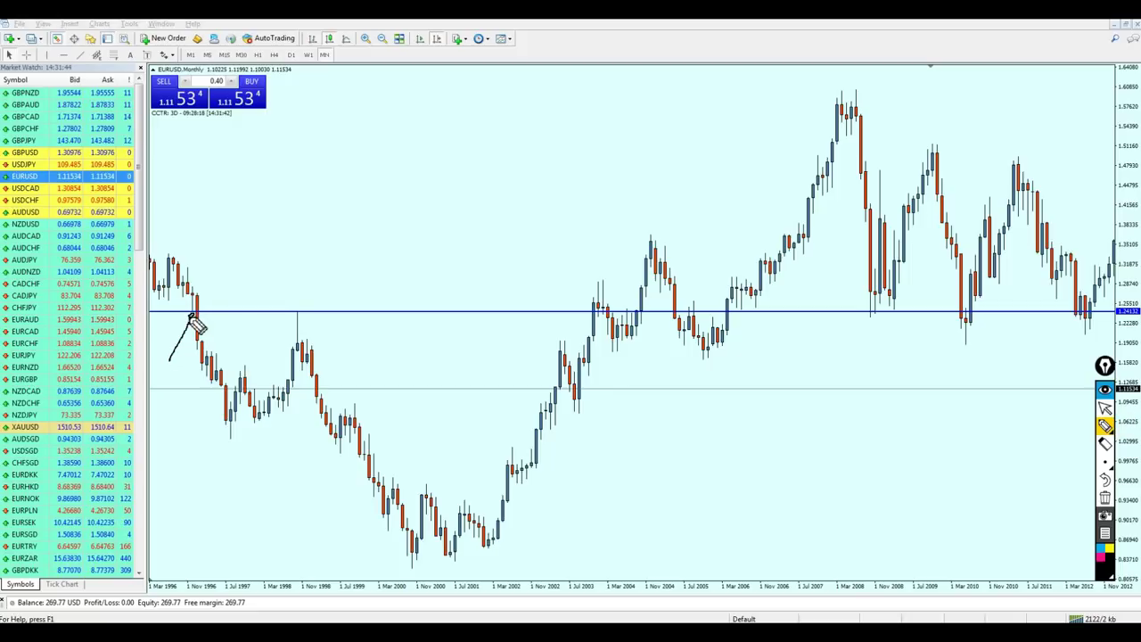
{"action": "mouse_move", "coordinate": [170, 359]}
{"action": "left_mouse_down"}
{"action": "mouse_move", "coordinate": [293, 344]}
{"action": "mouse_move", "coordinate": [305, 323]}
{"action": "mouse_move", "coordinate": [297, 334]}
{"action": "left_mouse_up"}
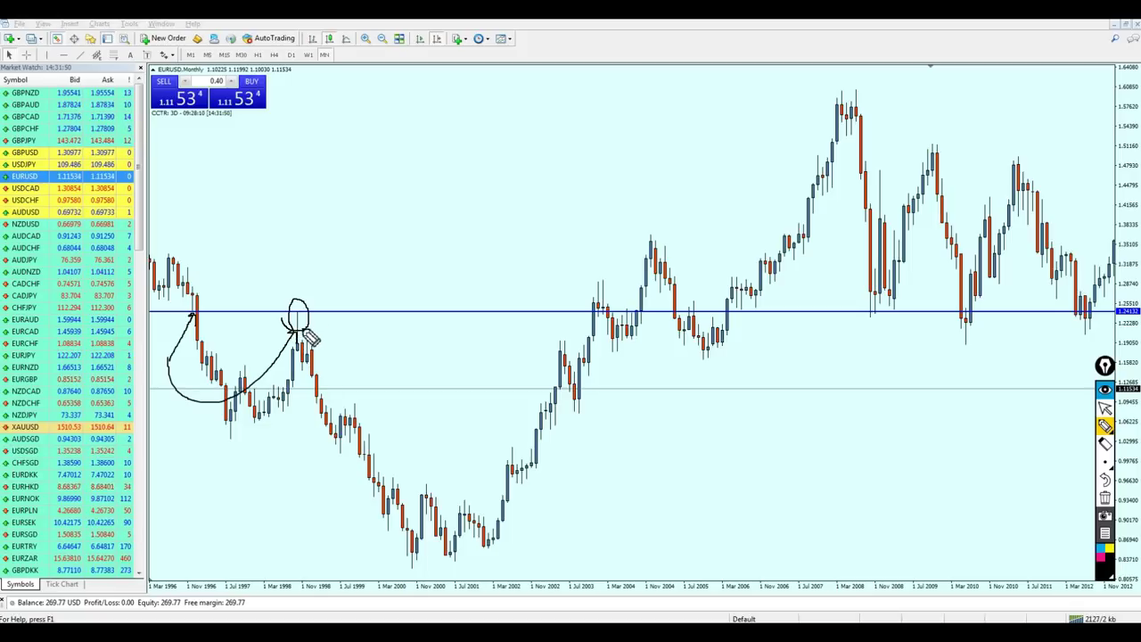
{"action": "mouse_move", "coordinate": [303, 330]}
{"action": "left_mouse_down"}
{"action": "mouse_move", "coordinate": [393, 469]}
{"action": "mouse_move", "coordinate": [410, 519]}
{"action": "left_mouse_up"}
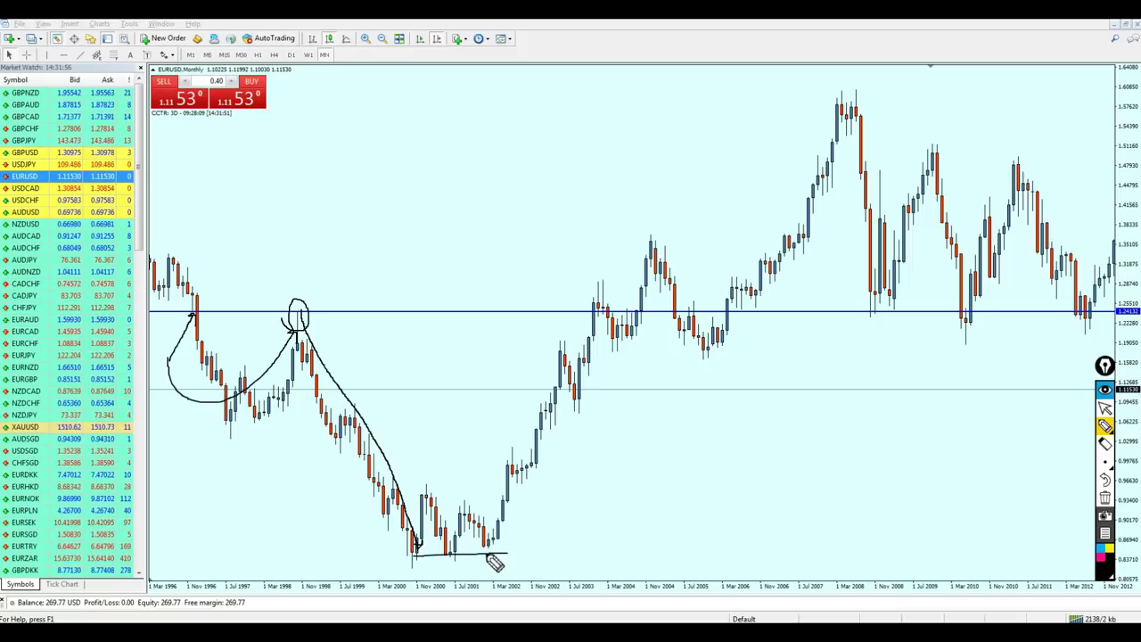
{"action": "left_click", "coordinate": [1104, 497]}
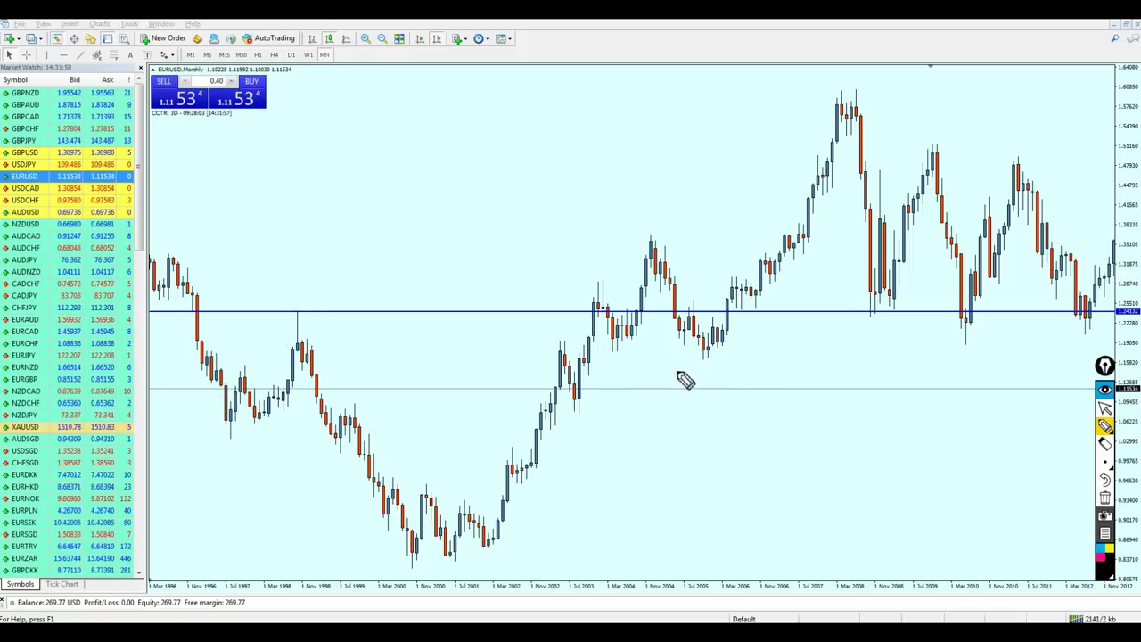
Circle the 1998 high and its date, and draw an arc to the circled 2004 touch of the line and its date.
{"action": "left_click_drag", "start_coordinate": [300, 307], "coordinate": [302, 314]}
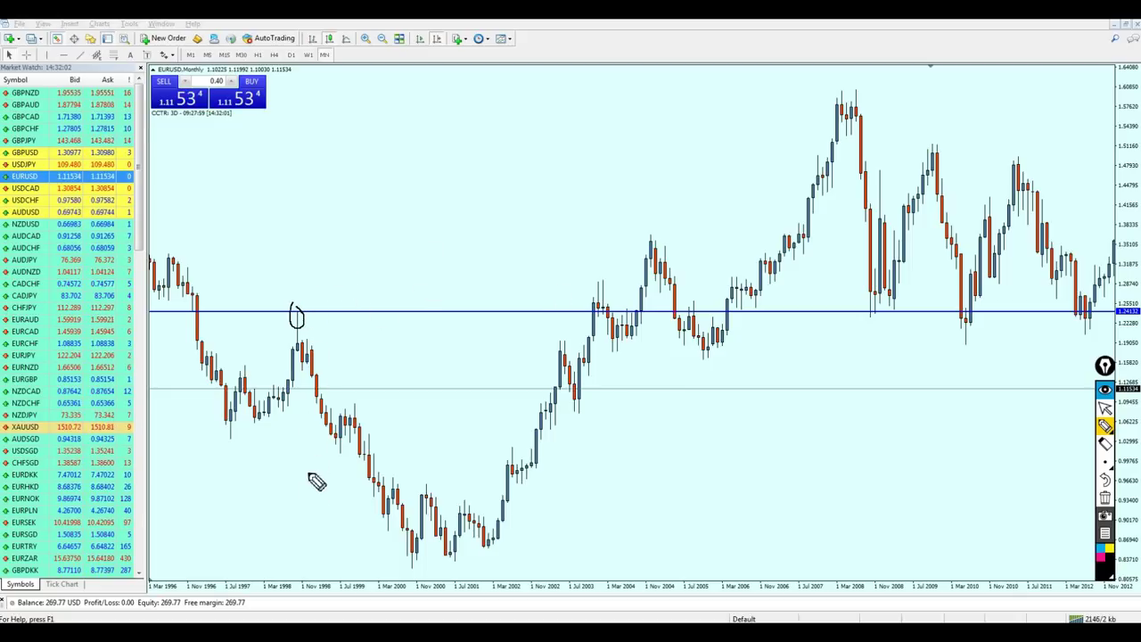
{"action": "mouse_move", "coordinate": [282, 540]}
{"action": "left_mouse_down"}
{"action": "mouse_move", "coordinate": [280, 603]}
{"action": "mouse_move", "coordinate": [276, 545]}
{"action": "left_mouse_up"}
{"action": "mouse_move", "coordinate": [295, 296]}
{"action": "left_mouse_down"}
{"action": "mouse_move", "coordinate": [356, 229]}
{"action": "mouse_move", "coordinate": [547, 255]}
{"action": "mouse_move", "coordinate": [636, 315]}
{"action": "mouse_move", "coordinate": [629, 572]}
{"action": "left_mouse_up"}
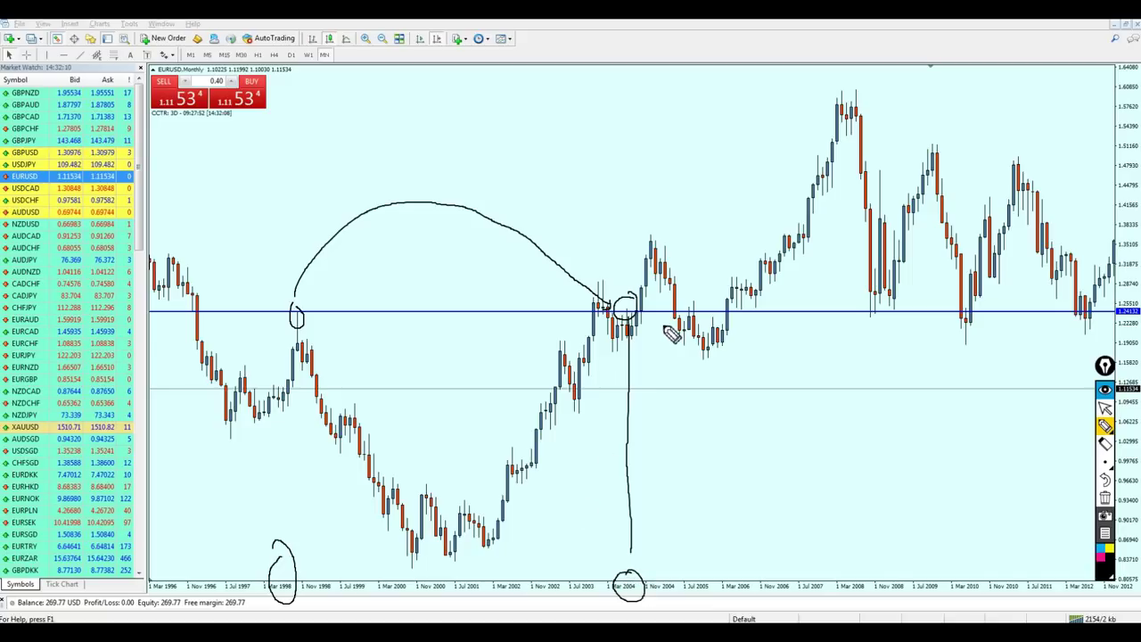
Circle the line touches in 2005, 2006, 2008, 2010 and 2012, and clear all pen markings.
{"action": "mouse_move", "coordinate": [629, 295]}
{"action": "left_mouse_down"}
{"action": "mouse_move", "coordinate": [658, 267]}
{"action": "mouse_move", "coordinate": [693, 325]}
{"action": "left_mouse_up"}
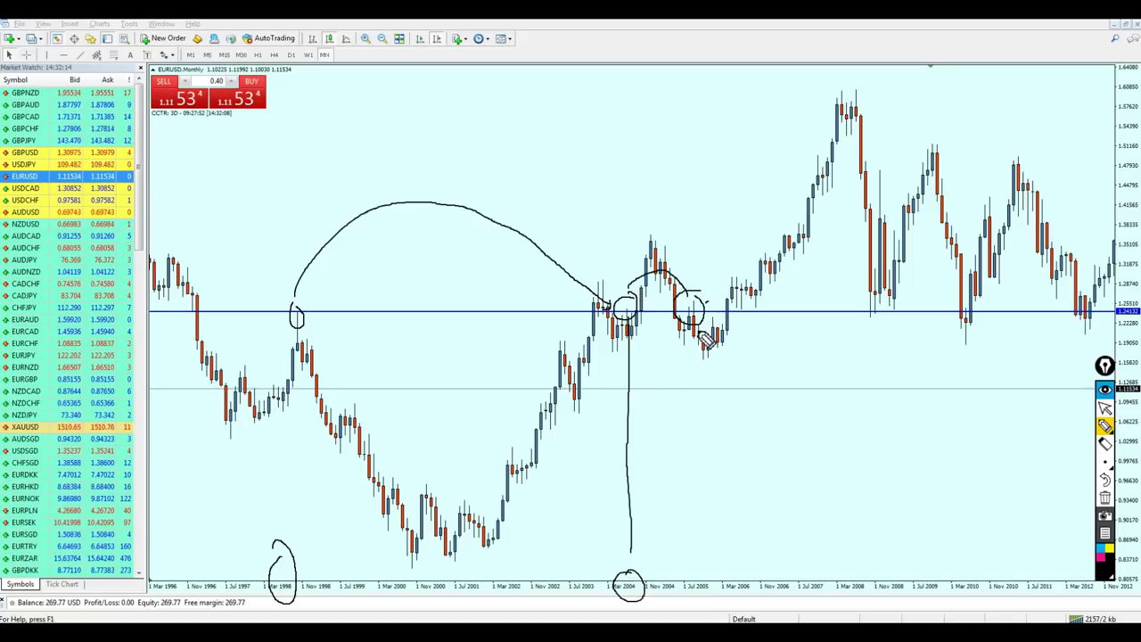
{"action": "mouse_move", "coordinate": [704, 328]}
{"action": "left_mouse_down"}
{"action": "mouse_move", "coordinate": [718, 348]}
{"action": "mouse_move", "coordinate": [745, 316]}
{"action": "mouse_move", "coordinate": [752, 326]}
{"action": "mouse_move", "coordinate": [847, 315]}
{"action": "left_mouse_up"}
{"action": "mouse_move", "coordinate": [861, 311]}
{"action": "left_mouse_down"}
{"action": "mouse_move", "coordinate": [898, 303]}
{"action": "mouse_move", "coordinate": [861, 309]}
{"action": "left_mouse_up"}
{"action": "left_click_drag", "start_coordinate": [962, 304], "coordinate": [952, 302]}
{"action": "left_click_drag", "start_coordinate": [1068, 294], "coordinate": [1092, 308]}
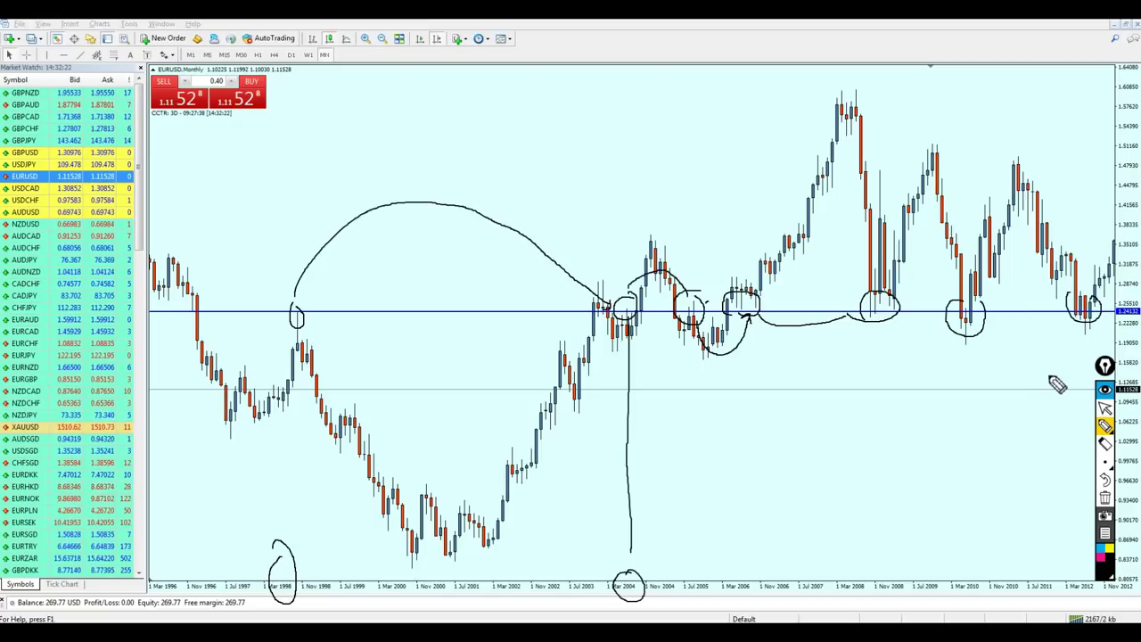
{"action": "left_click", "coordinate": [1104, 407]}
{"action": "left_click", "coordinate": [1105, 499]}
Trace the late-2014 drop through the line, circle the earlier touches in 2005, 2008, 2010 and 2012, and clear the markings.
{"action": "left_click_drag", "start_coordinate": [989, 511], "coordinate": [704, 512]}
{"action": "middle_click", "coordinate": [924, 341]}
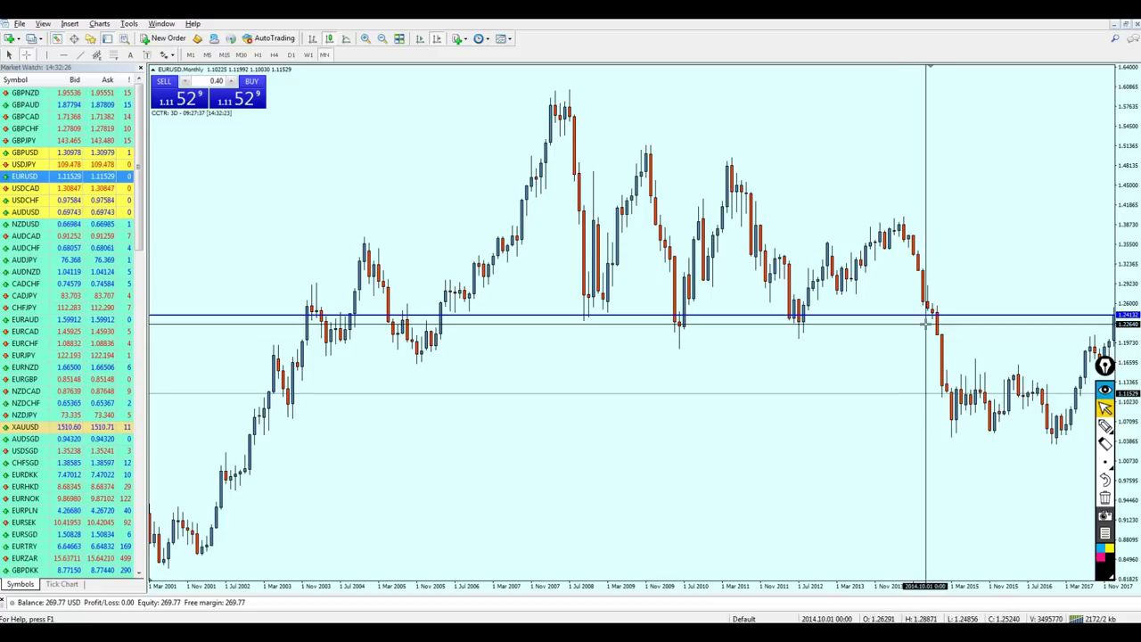
{"action": "left_click", "coordinate": [1105, 411]}
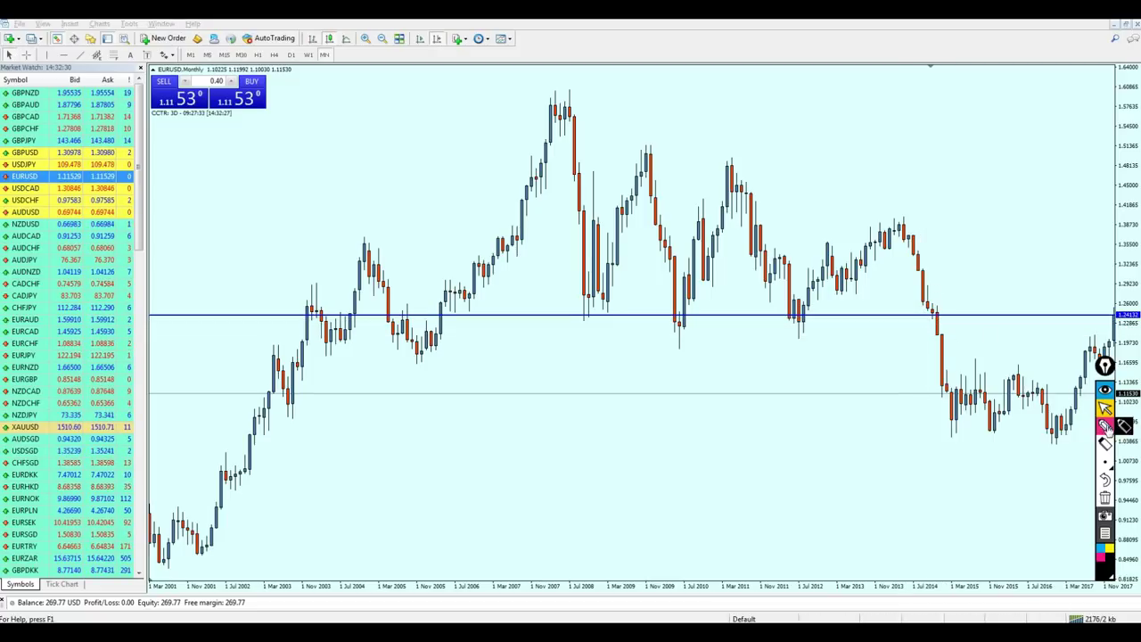
{"action": "left_click_drag", "start_coordinate": [914, 272], "coordinate": [955, 401]}
{"action": "mouse_move", "coordinate": [411, 339]}
{"action": "left_mouse_down"}
{"action": "mouse_move", "coordinate": [397, 349]}
{"action": "mouse_move", "coordinate": [392, 332]}
{"action": "mouse_move", "coordinate": [411, 307]}
{"action": "left_mouse_up"}
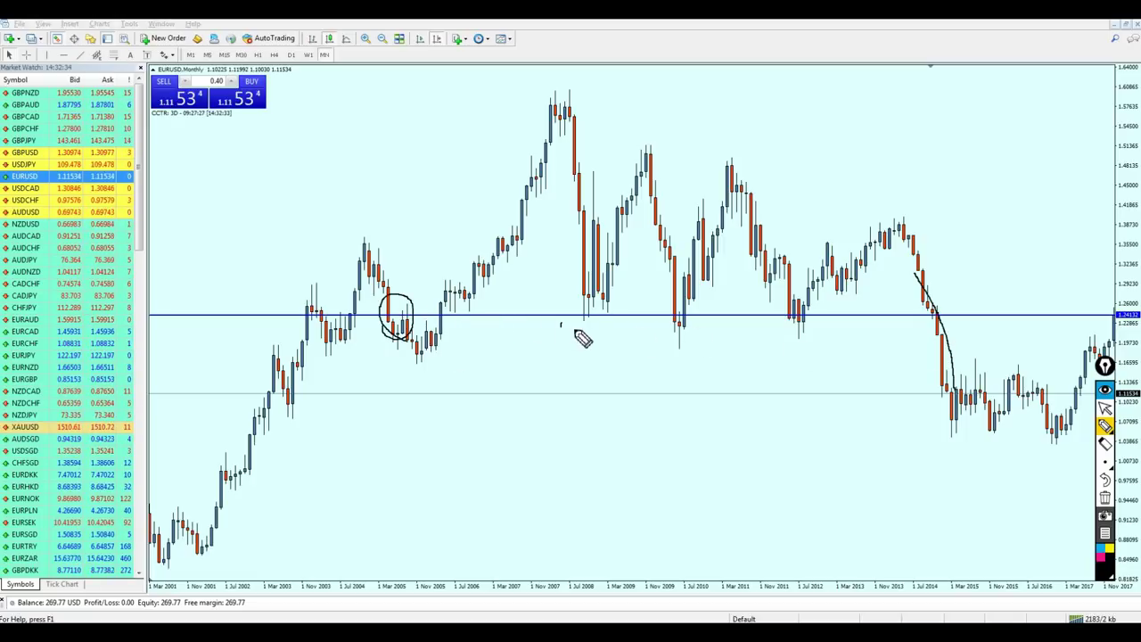
{"action": "left_click_drag", "start_coordinate": [573, 326], "coordinate": [595, 338]}
{"action": "left_click_drag", "start_coordinate": [664, 322], "coordinate": [664, 299]}
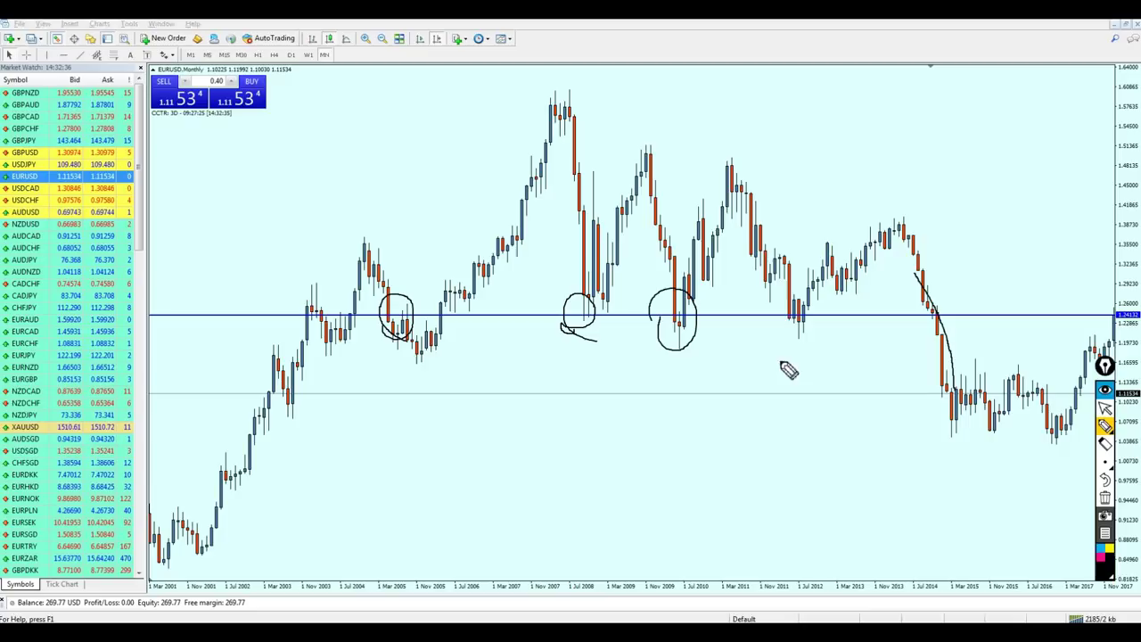
{"action": "left_click_drag", "start_coordinate": [808, 316], "coordinate": [788, 293]}
{"action": "left_click_drag", "start_coordinate": [909, 241], "coordinate": [952, 390]}
{"action": "left_click", "coordinate": [1105, 409]}
{"action": "left_click_drag", "start_coordinate": [1039, 499], "coordinate": [775, 509]}
{"action": "left_click", "coordinate": [1105, 499]}
Circle the early-2018 high and the 2012 low at the horizontal line, underline the stretch past 2014, and clear the markings.
{"action": "left_click", "coordinate": [1105, 426]}
{"action": "left_click_drag", "start_coordinate": [887, 401], "coordinate": [829, 407]}
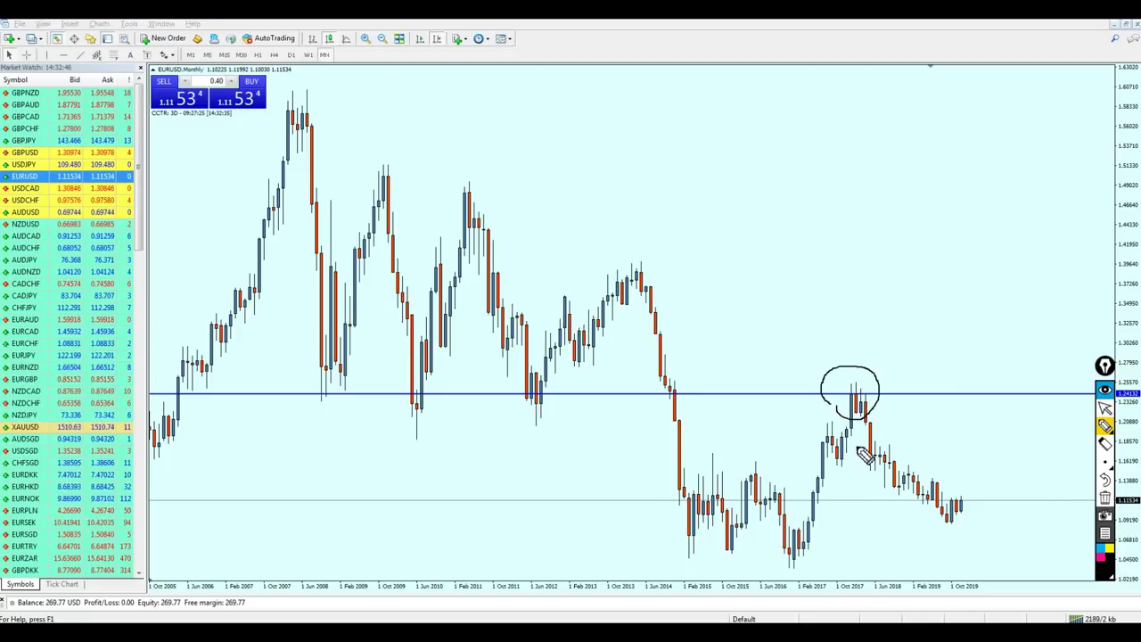
{"action": "mouse_move", "coordinate": [570, 397]}
{"action": "left_mouse_down"}
{"action": "mouse_move", "coordinate": [534, 383]}
{"action": "mouse_move", "coordinate": [726, 400]}
{"action": "left_mouse_up"}
{"action": "left_click_drag", "start_coordinate": [888, 381], "coordinate": [869, 374]}
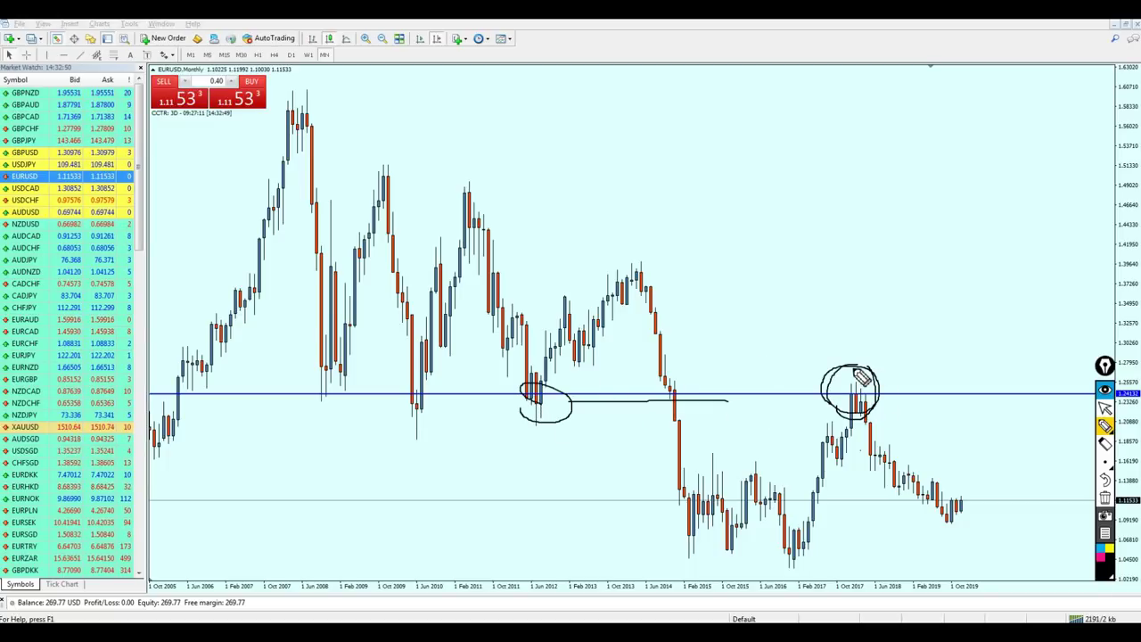
{"action": "left_click", "coordinate": [1105, 407]}
{"action": "left_click", "coordinate": [1105, 497]}
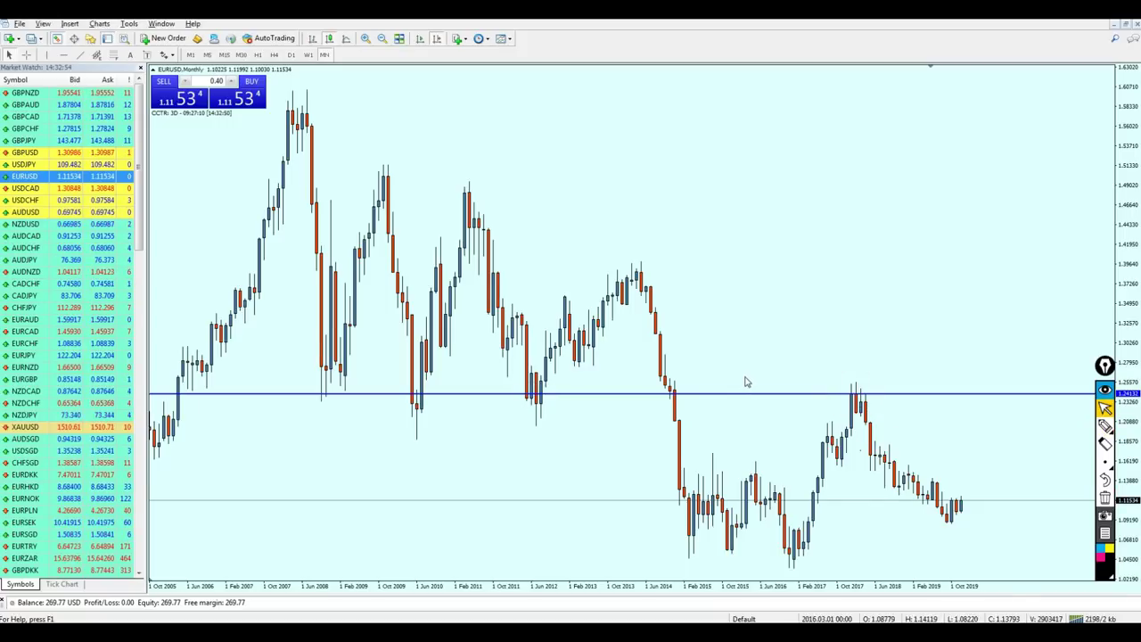
Delete the horizontal line at the 1998 high from the monthly chart.
{"action": "key", "text": "plus"}
{"action": "key", "text": "minus"}
{"action": "key", "text": "minus"}
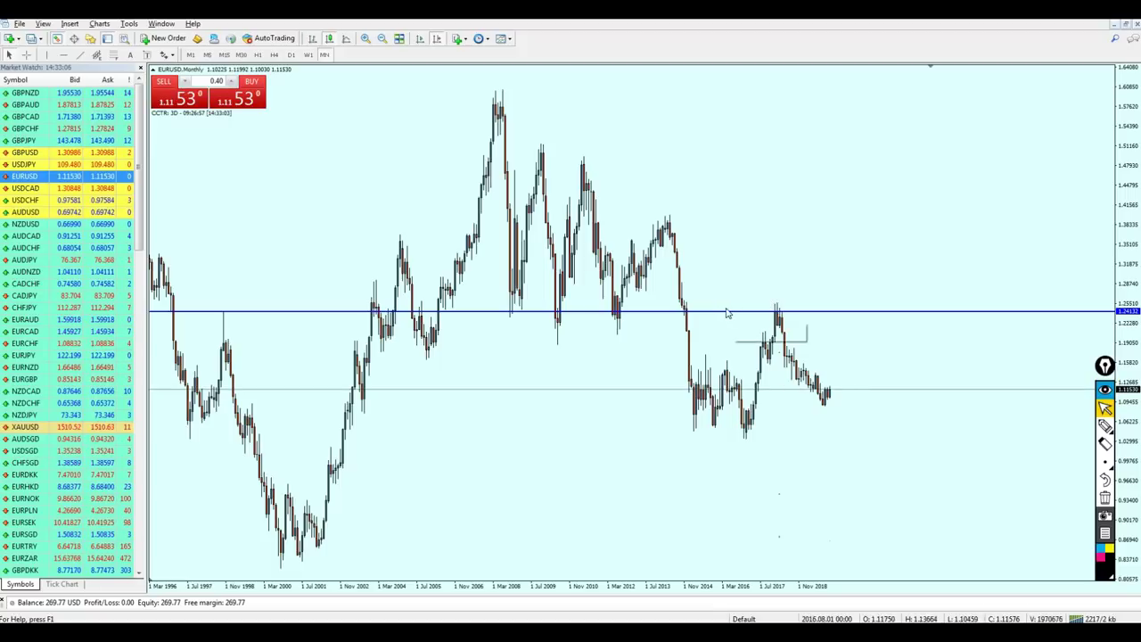
{"action": "double_click", "coordinate": [724, 311]}
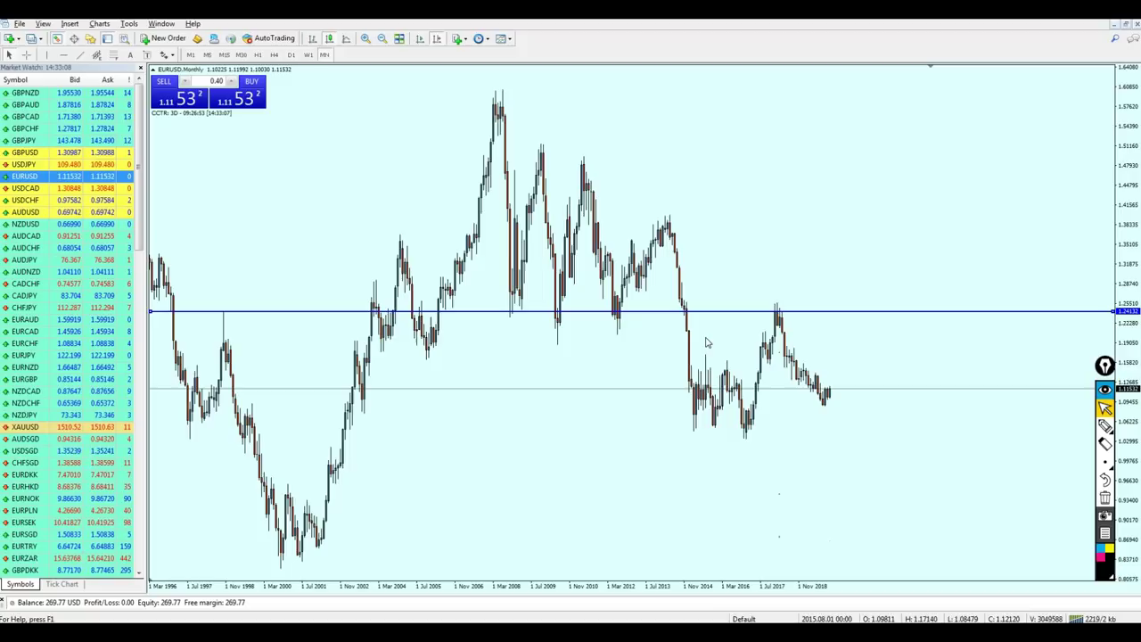
{"action": "right_click", "coordinate": [557, 348]}
{"action": "left_click", "coordinate": [552, 348]}
{"action": "key", "text": "Delete"}
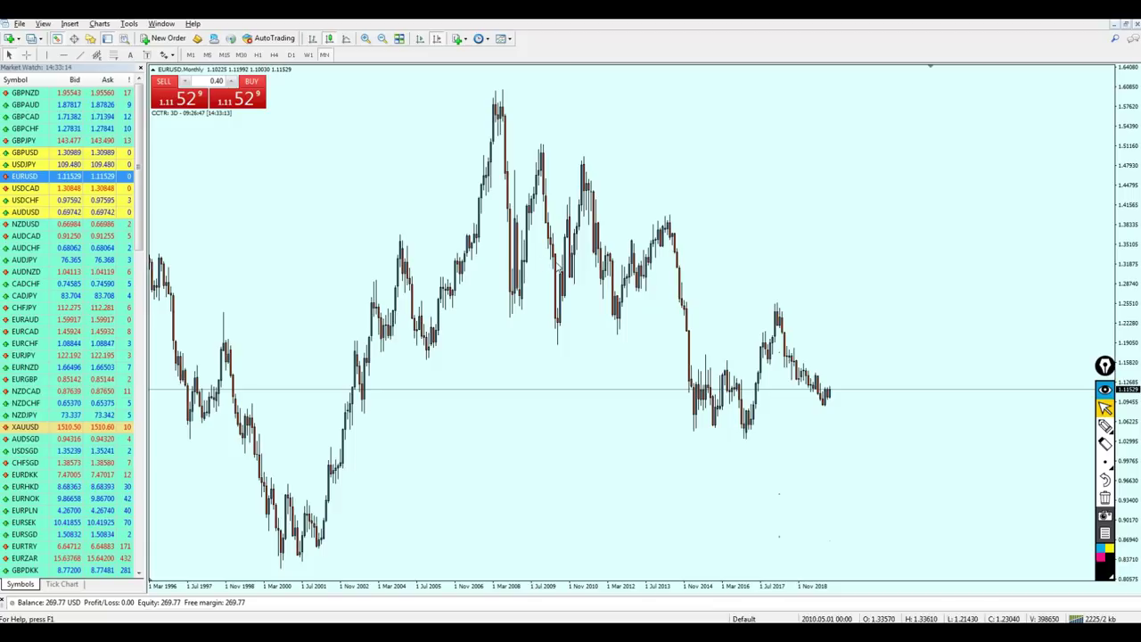
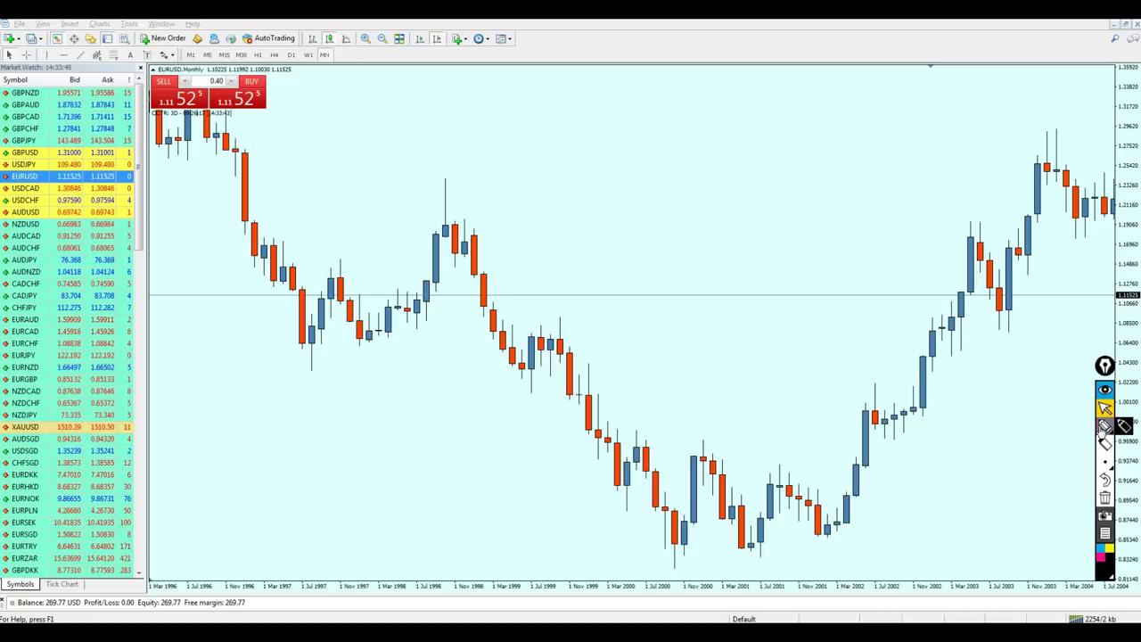
Circle the early-1997, late-1997 and 1998 swing highs, label each with an R, and circle the 1998 high again.
{"action": "mouse_move", "coordinate": [443, 178]}
{"action": "left_mouse_down"}
{"action": "mouse_move", "coordinate": [423, 176]}
{"action": "mouse_move", "coordinate": [419, 198]}
{"action": "left_mouse_up"}
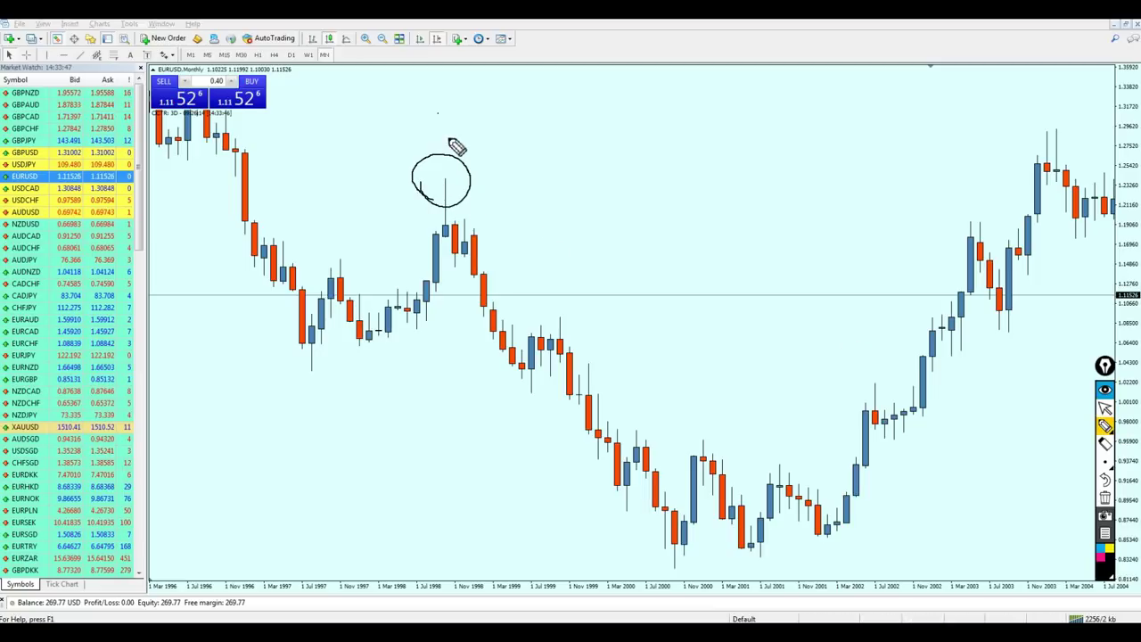
{"action": "left_click_drag", "start_coordinate": [448, 143], "coordinate": [474, 144]}
{"action": "mouse_move", "coordinate": [356, 243]}
{"action": "left_mouse_down"}
{"action": "mouse_move", "coordinate": [323, 295]}
{"action": "mouse_move", "coordinate": [362, 249]}
{"action": "left_mouse_up"}
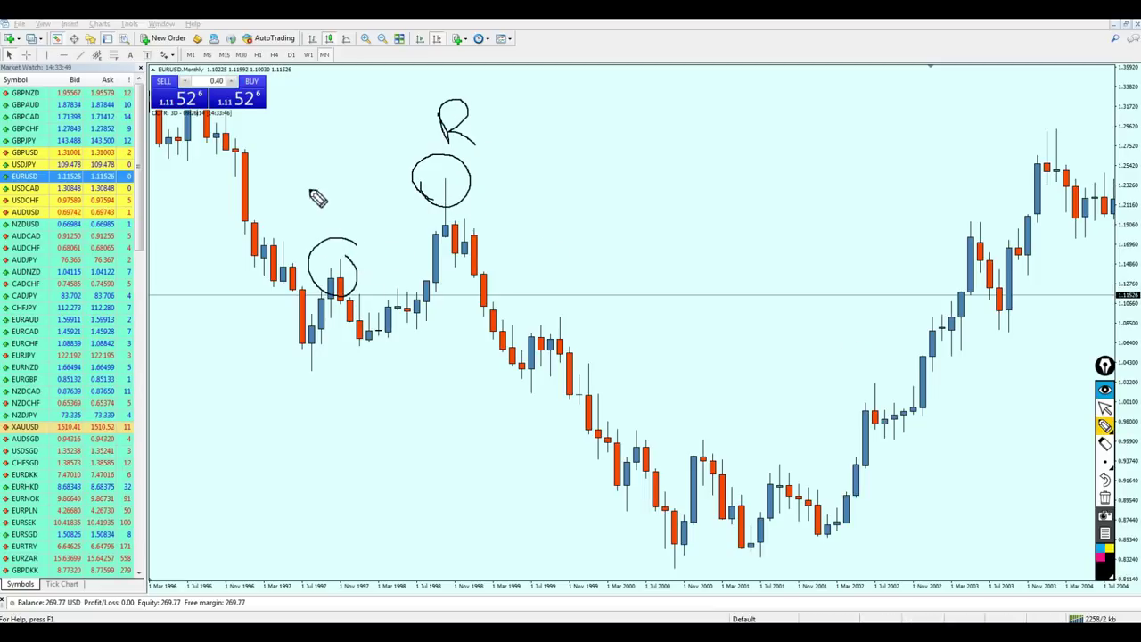
{"action": "left_click_drag", "start_coordinate": [315, 193], "coordinate": [354, 223]}
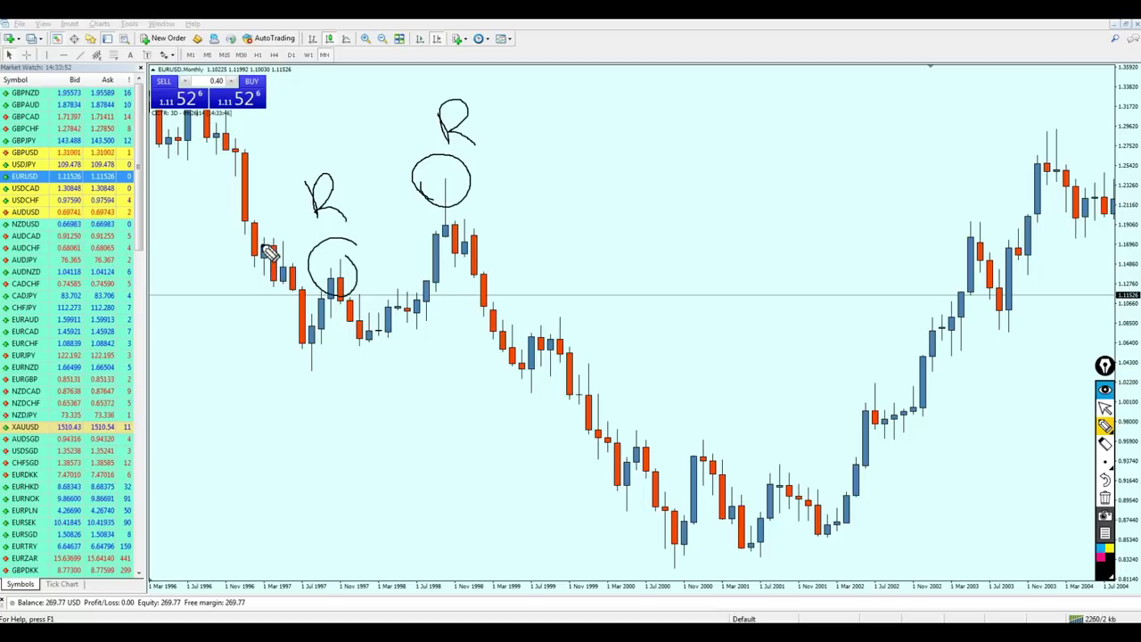
{"action": "left_click_drag", "start_coordinate": [258, 251], "coordinate": [262, 256]}
{"action": "left_click_drag", "start_coordinate": [259, 207], "coordinate": [284, 216]}
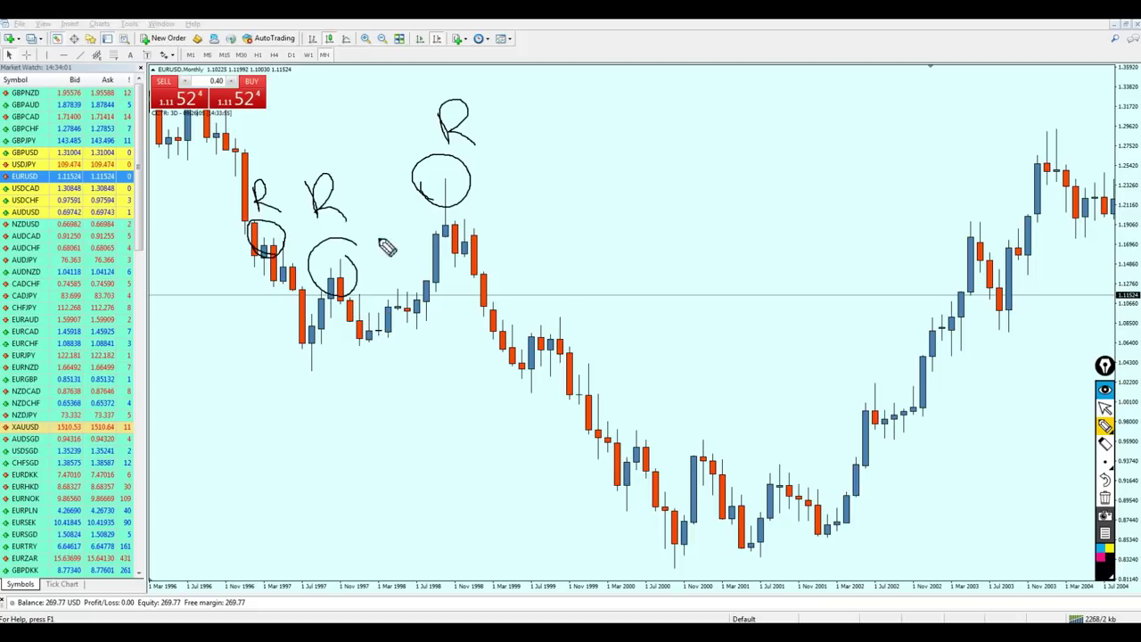
{"action": "mouse_move", "coordinate": [481, 173]}
{"action": "left_mouse_down"}
{"action": "mouse_move", "coordinate": [450, 214]}
{"action": "mouse_move", "coordinate": [477, 176]}
{"action": "left_mouse_up"}
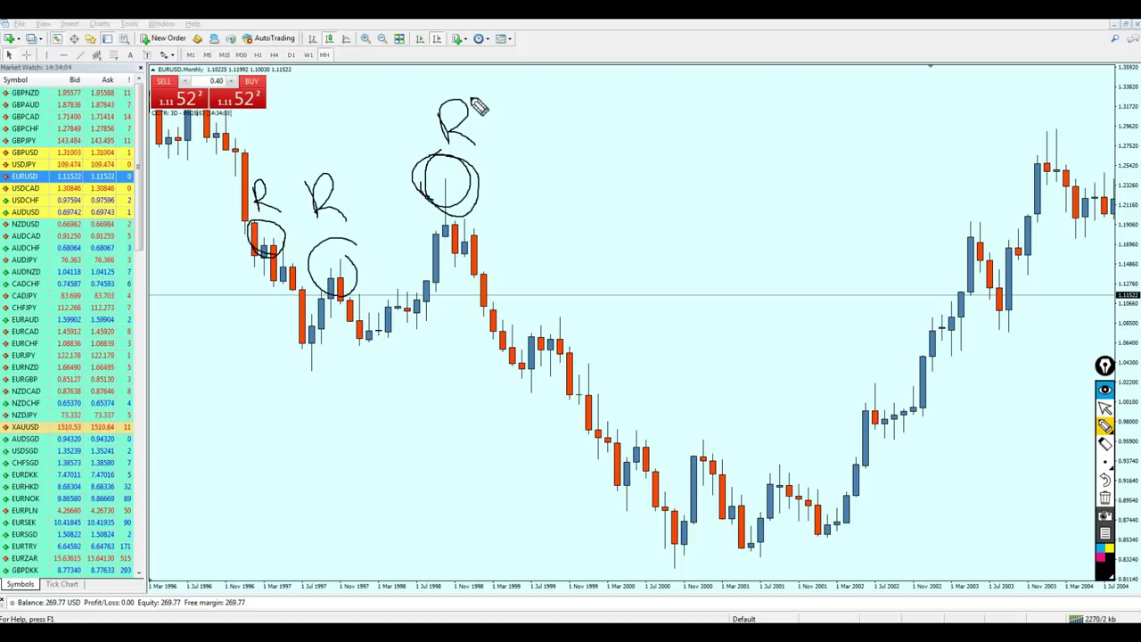
Draw an arrow pointing at the R above the 1998 high, circle both 1997 R labels together, and clear the markings.
{"action": "mouse_move", "coordinate": [553, 130]}
{"action": "left_mouse_down"}
{"action": "mouse_move", "coordinate": [526, 109]}
{"action": "mouse_move", "coordinate": [515, 143]}
{"action": "left_mouse_up"}
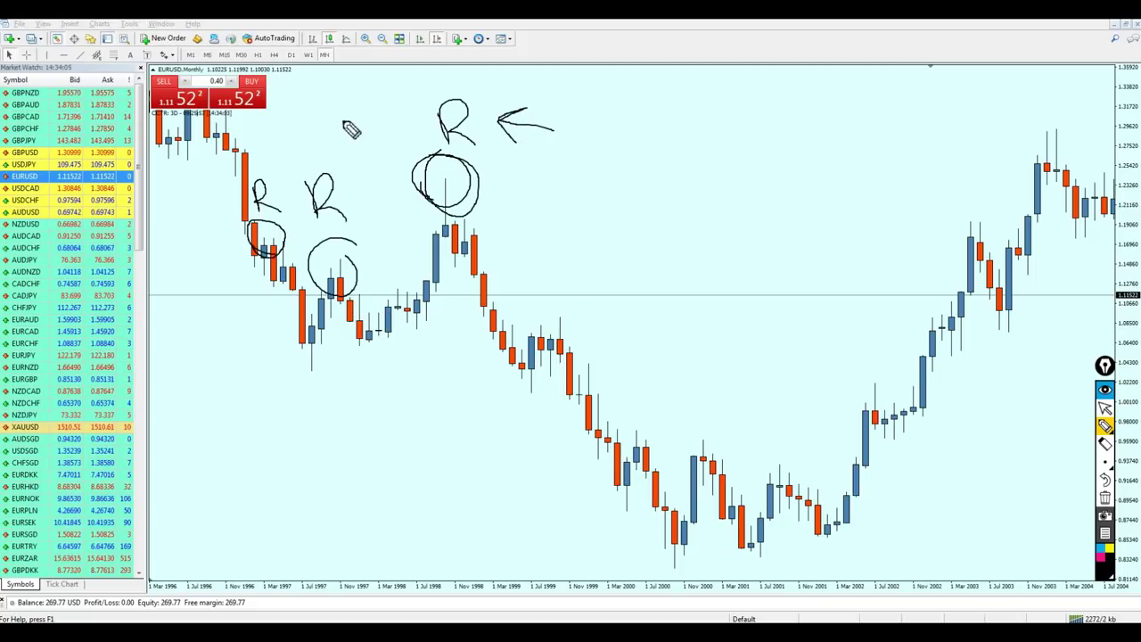
{"action": "mouse_move", "coordinate": [299, 154]}
{"action": "left_mouse_down"}
{"action": "mouse_move", "coordinate": [317, 289]}
{"action": "mouse_move", "coordinate": [372, 277]}
{"action": "left_mouse_up"}
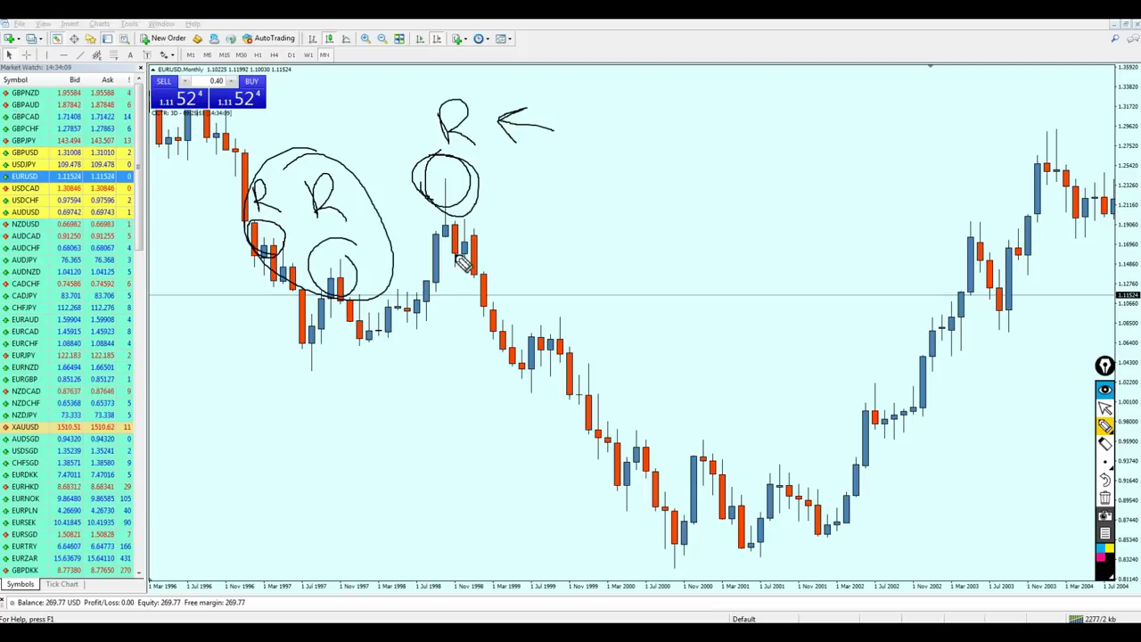
{"action": "left_click", "coordinate": [1104, 497]}
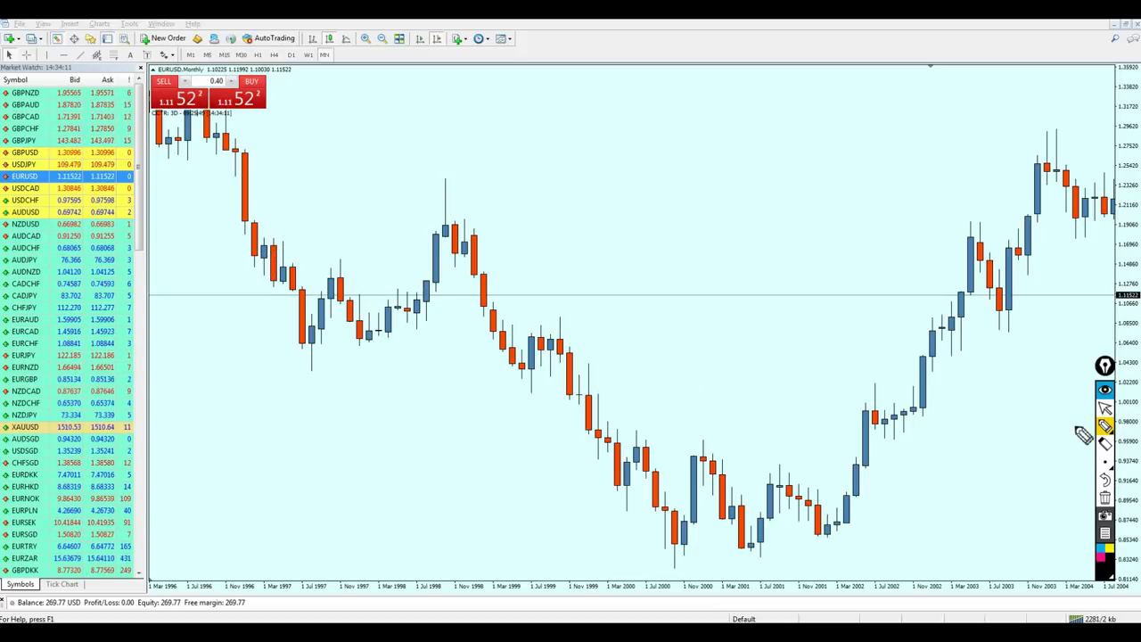
Circle the two 1997 swing highs, trace the price swings up to the 1998 high, and mark that peak with horizontal strokes.
{"action": "mouse_move", "coordinate": [290, 260]}
{"action": "left_mouse_down"}
{"action": "mouse_move", "coordinate": [278, 234]}
{"action": "mouse_move", "coordinate": [294, 265]}
{"action": "mouse_move", "coordinate": [346, 292]}
{"action": "left_mouse_up"}
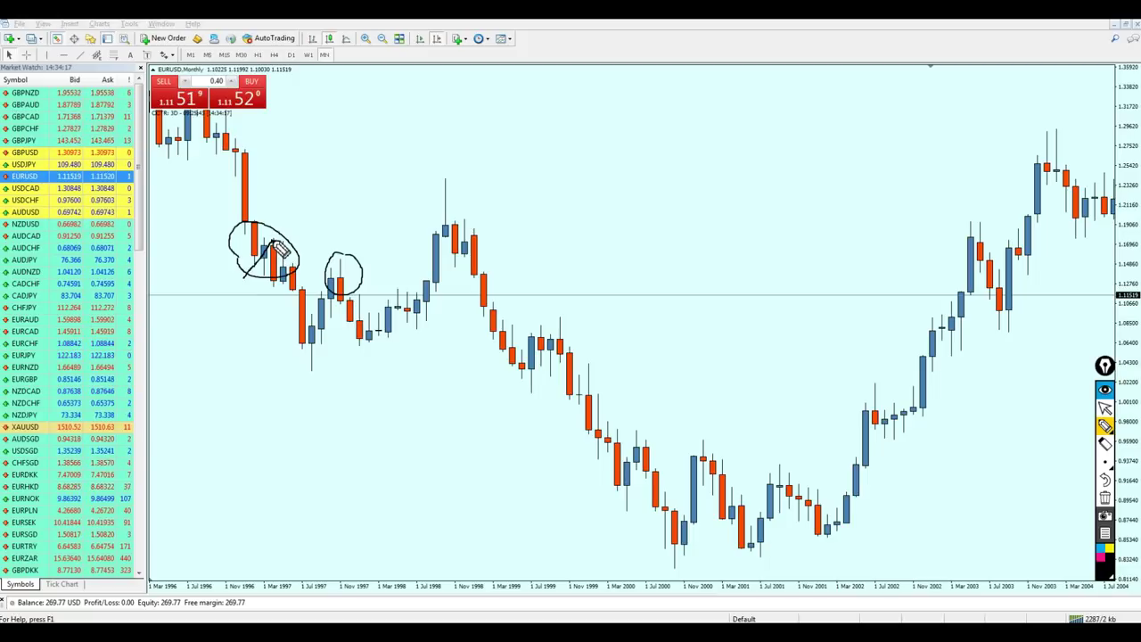
{"action": "mouse_move", "coordinate": [272, 239]}
{"action": "left_mouse_down"}
{"action": "mouse_move", "coordinate": [311, 348]}
{"action": "mouse_move", "coordinate": [327, 304]}
{"action": "left_mouse_up"}
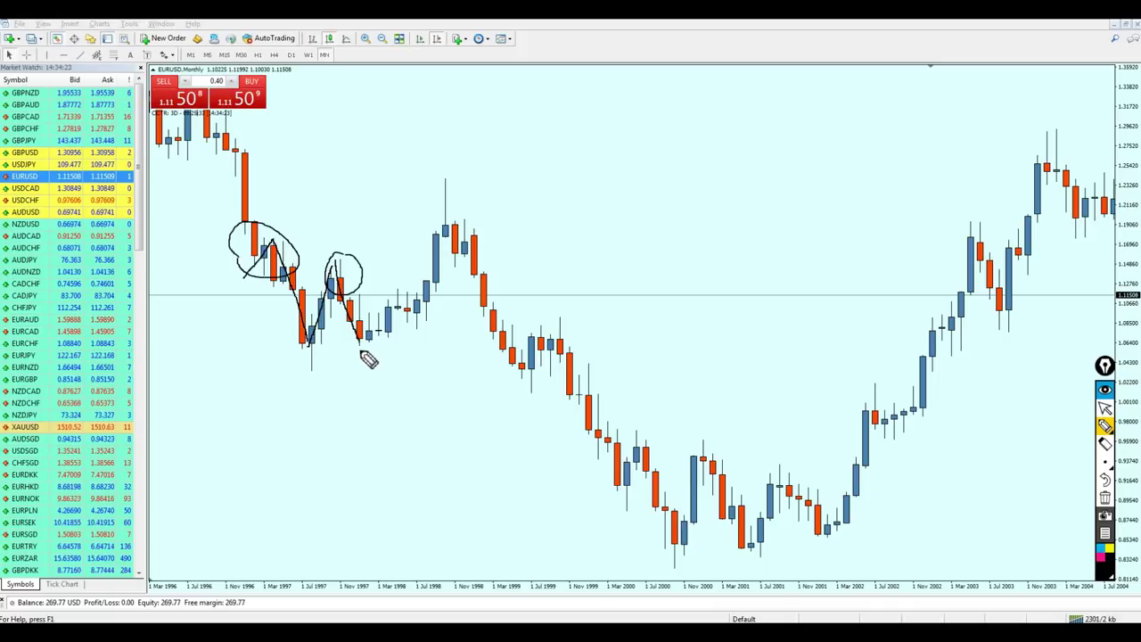
{"action": "left_click_drag", "start_coordinate": [383, 337], "coordinate": [437, 252]}
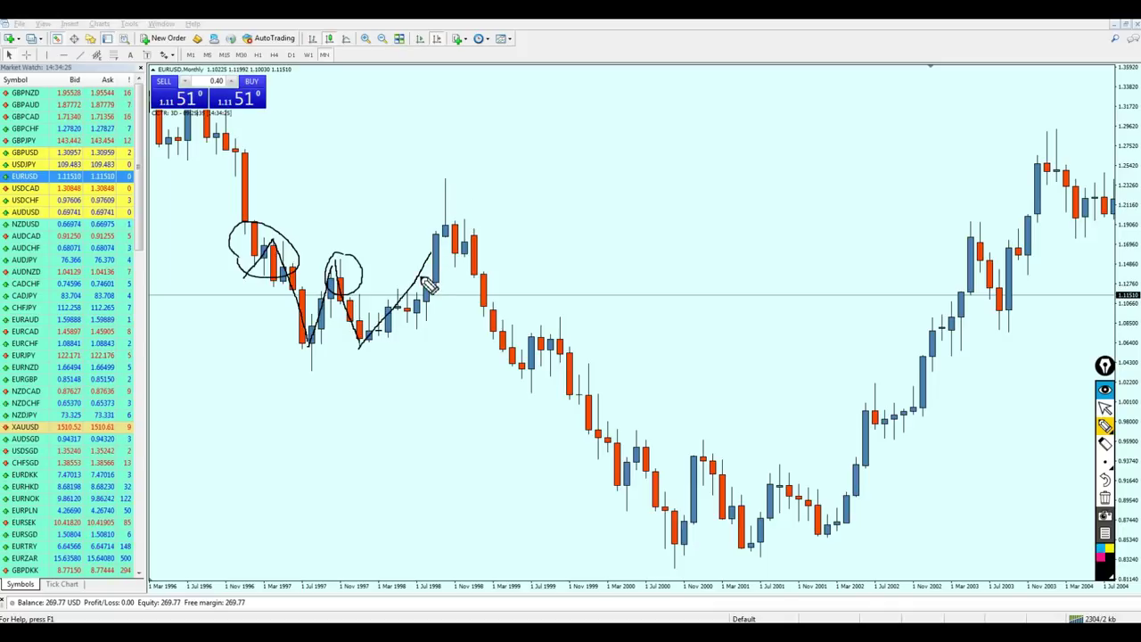
{"action": "left_click_drag", "start_coordinate": [382, 184], "coordinate": [553, 185]}
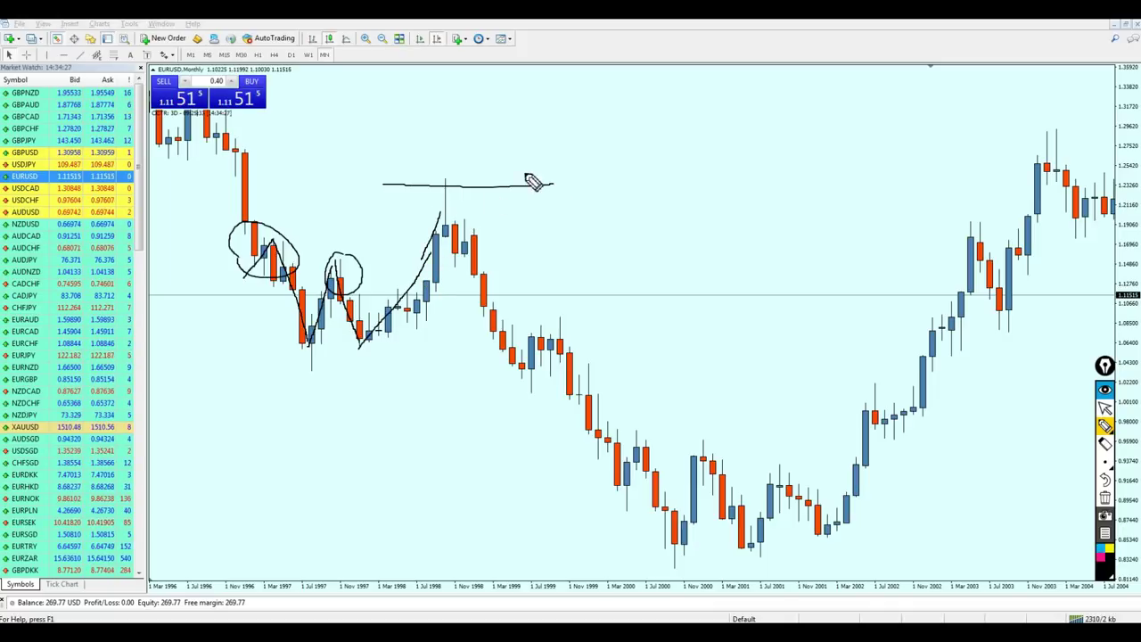
{"action": "left_click_drag", "start_coordinate": [401, 188], "coordinate": [552, 189]}
Trace the decline in zigzag strokes from the 1998 high to the late-2000 low, and clear the markings.
{"action": "left_click_drag", "start_coordinate": [442, 184], "coordinate": [467, 235]}
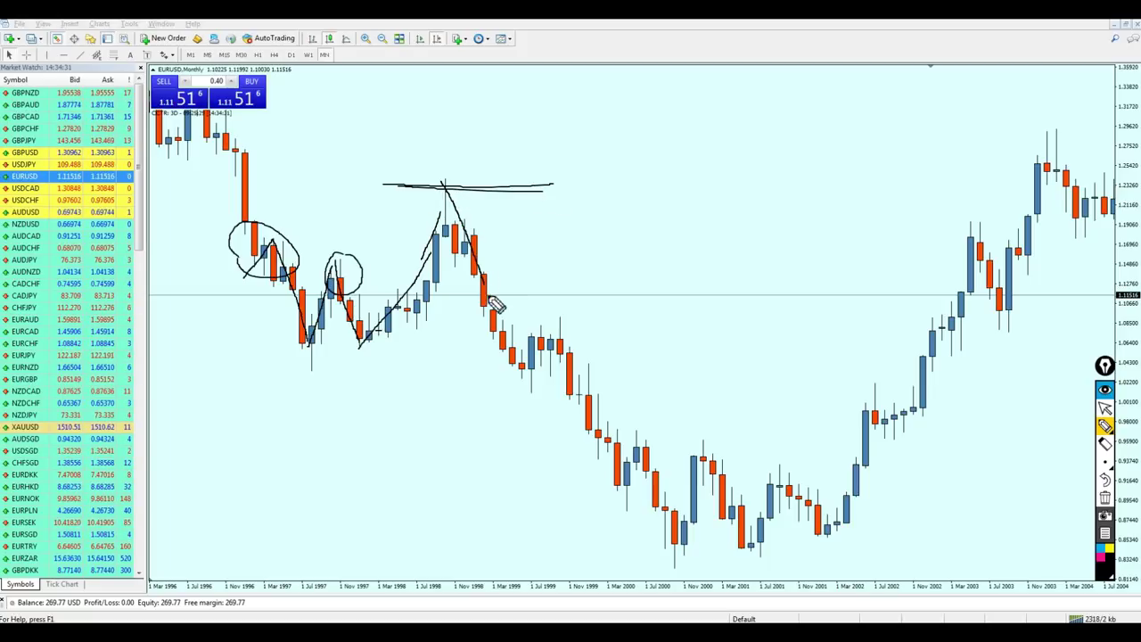
{"action": "left_click_drag", "start_coordinate": [527, 387], "coordinate": [555, 345]}
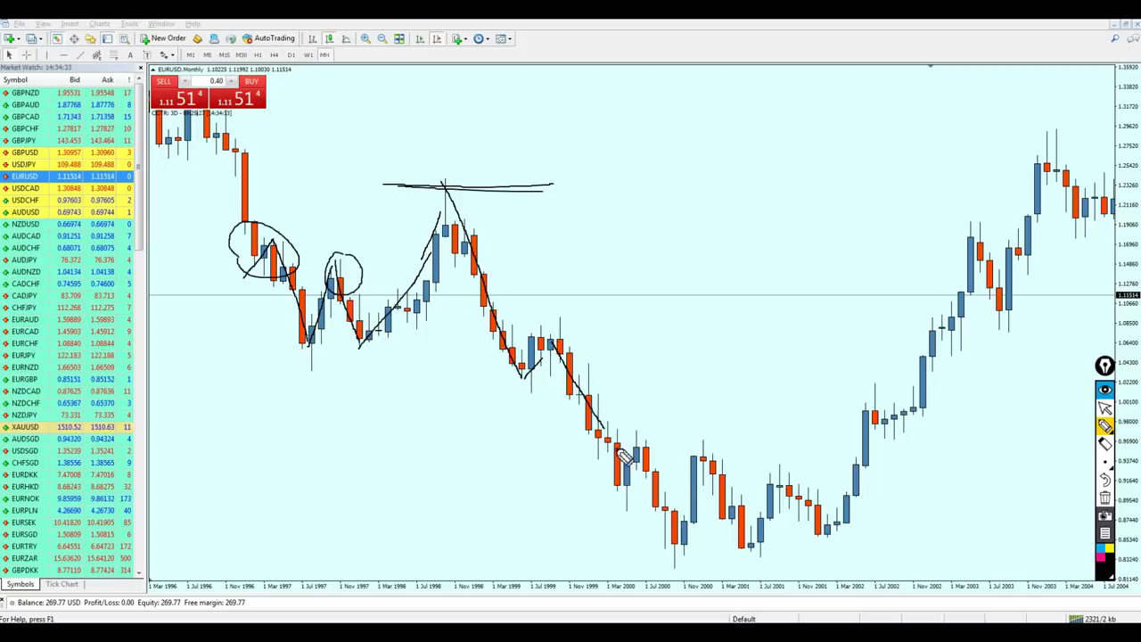
{"action": "left_click_drag", "start_coordinate": [621, 452], "coordinate": [642, 499]}
{"action": "left_click_drag", "start_coordinate": [676, 545], "coordinate": [673, 540]}
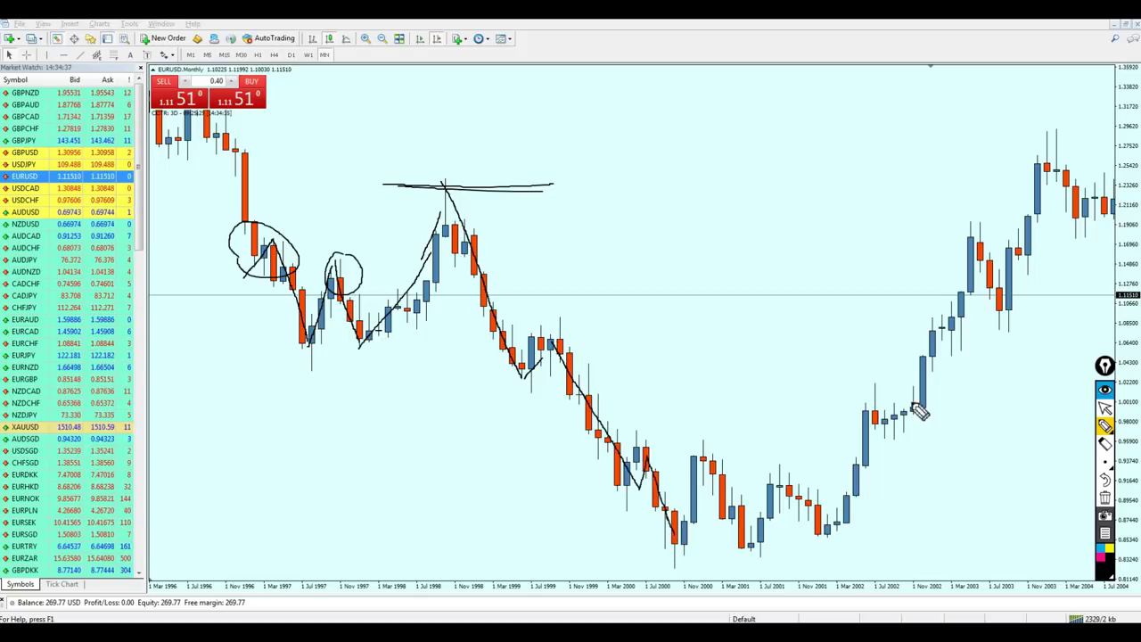
{"action": "left_click", "coordinate": [1103, 410]}
{"action": "left_click", "coordinate": [1105, 497]}
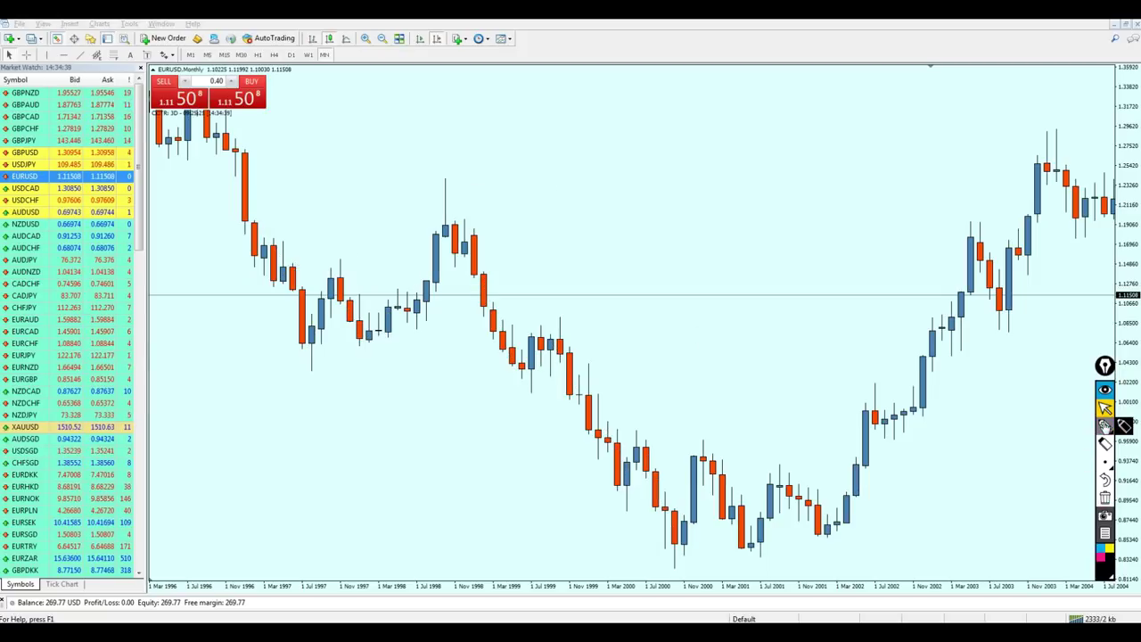
Circle the 1998 high with the pen and add a chart text label reading "KEY Resistance" beside it.
{"action": "left_click", "coordinate": [1105, 426]}
{"action": "mouse_move", "coordinate": [473, 236]}
{"action": "left_mouse_down"}
{"action": "mouse_move", "coordinate": [433, 152]}
{"action": "mouse_move", "coordinate": [452, 203]}
{"action": "left_mouse_up"}
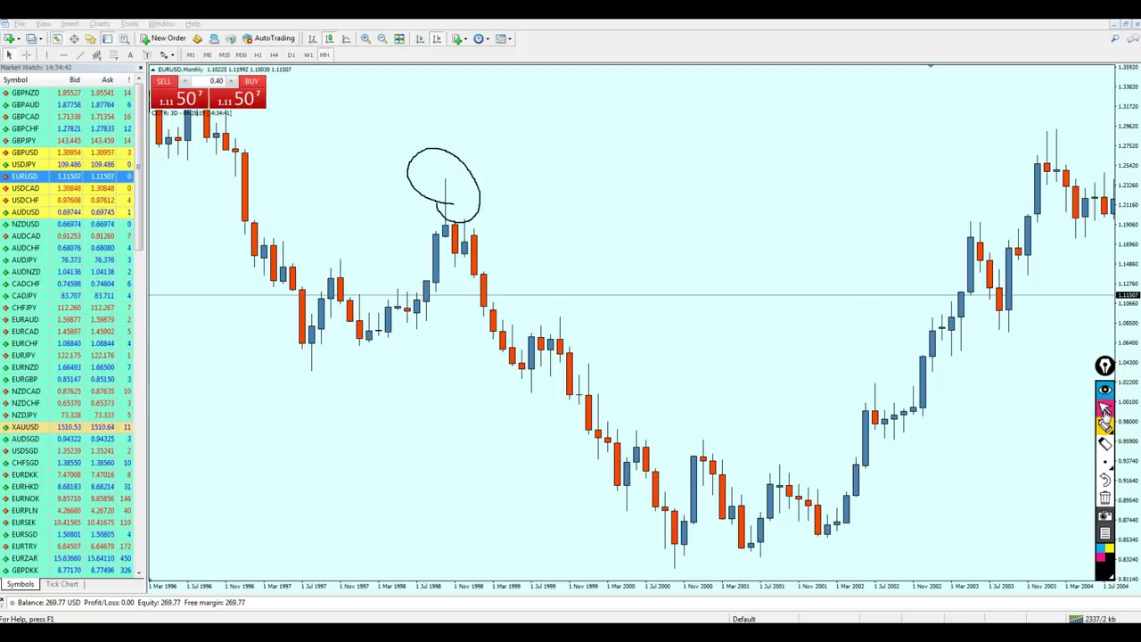
{"action": "left_click", "coordinate": [1105, 408]}
{"action": "left_click", "coordinate": [131, 54]}
{"action": "left_click", "coordinate": [512, 167]}
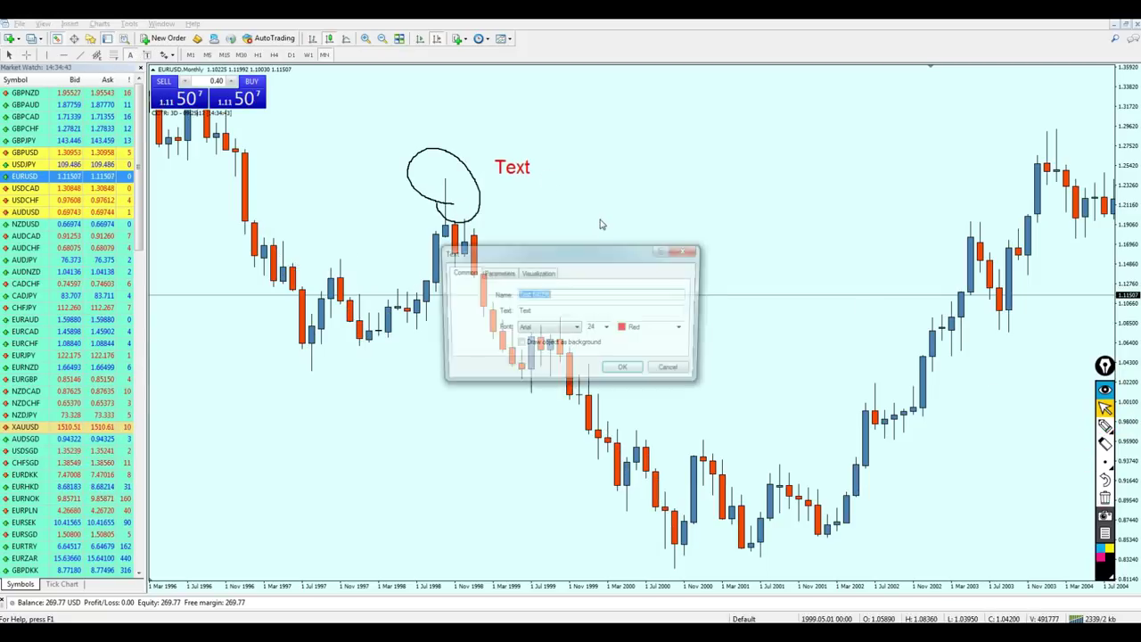
{"action": "type", "text": "KEY"}
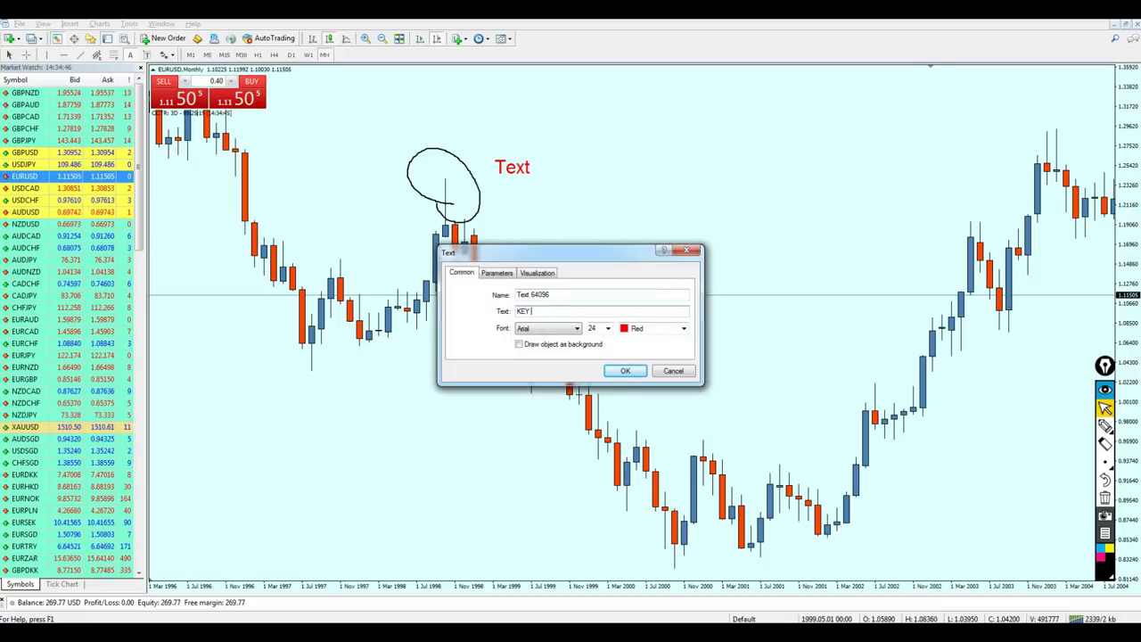
{"action": "type", "text": " Resistance"}
{"action": "key", "text": "Return"}
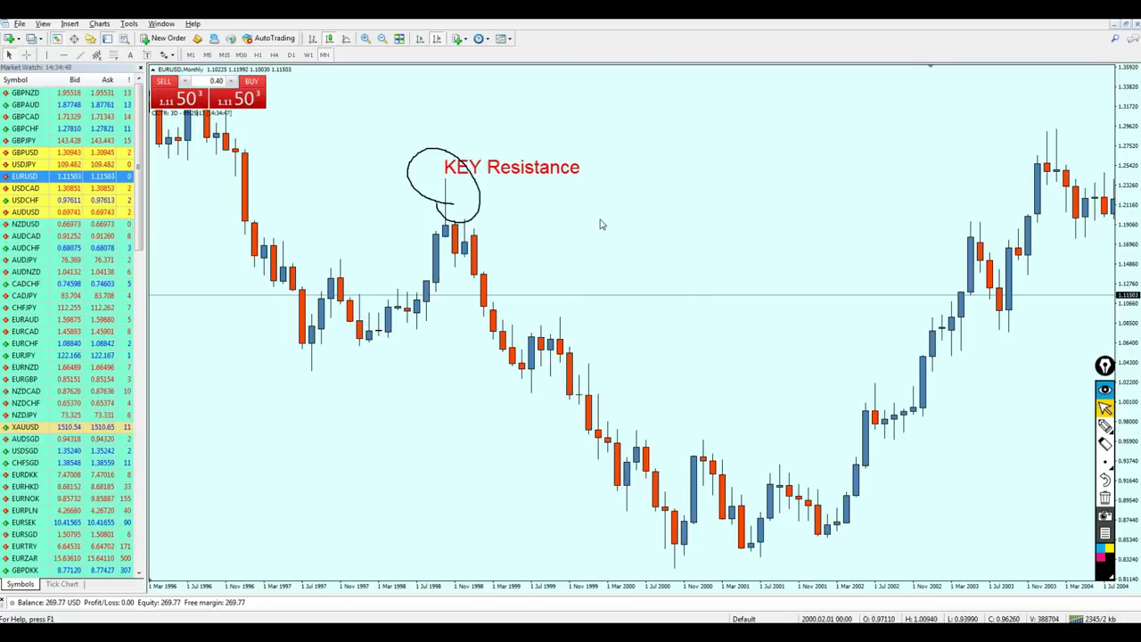
Move the KEY Resistance label directly above the tip of the 1998 high and clear the pen circle.
{"action": "double_click", "coordinate": [488, 169]}
{"action": "left_click_drag", "start_coordinate": [489, 170], "coordinate": [457, 148]}
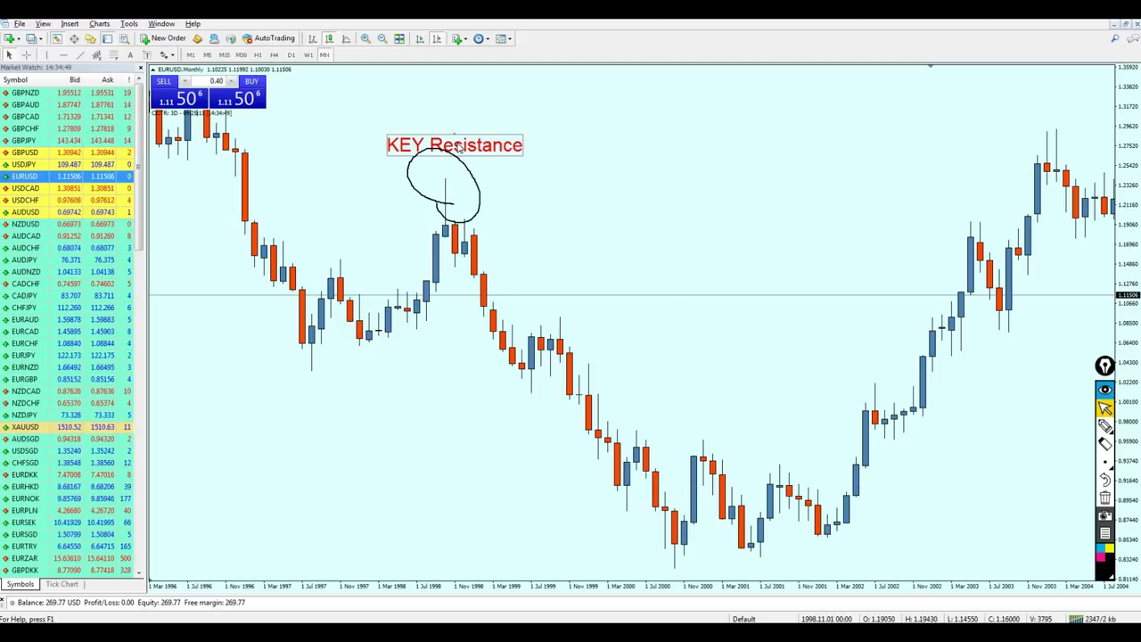
{"action": "left_click", "coordinate": [1104, 499]}
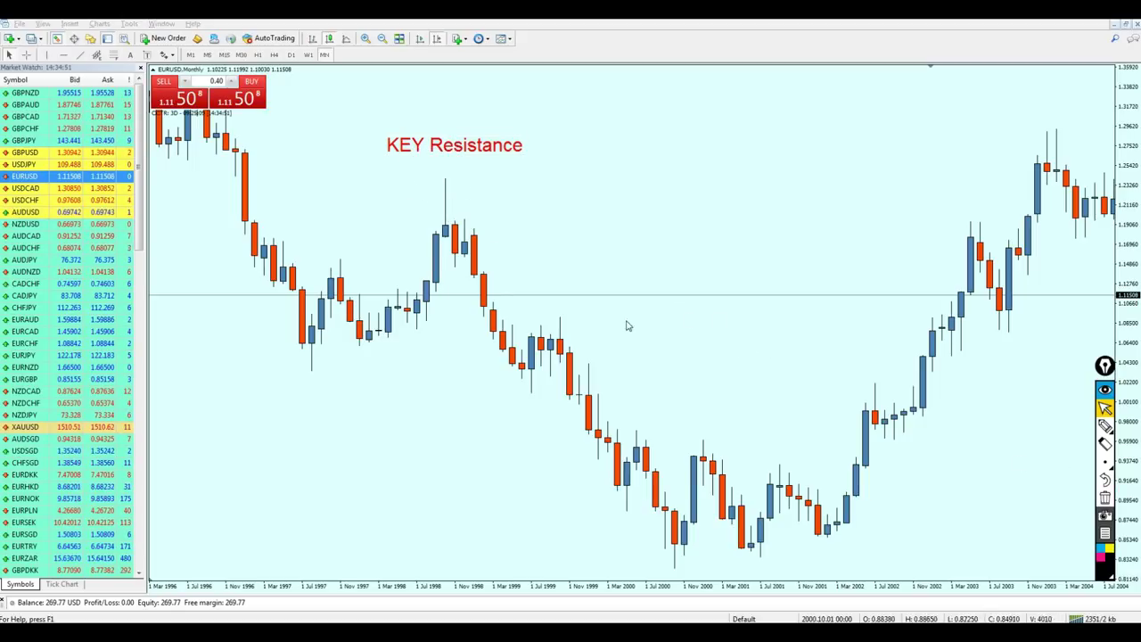
{"action": "double_click", "coordinate": [443, 149]}
{"action": "left_click_drag", "start_coordinate": [443, 149], "coordinate": [476, 179]}
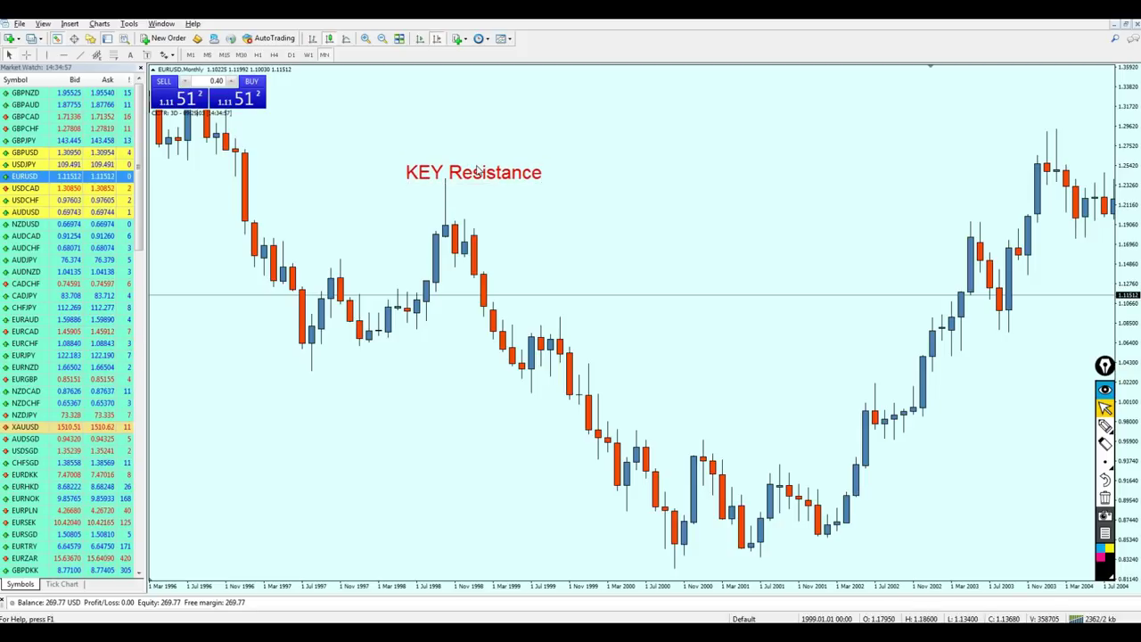
Trace the rise into the 1998 high and the drop following it, and clear the markings.
{"action": "left_click", "coordinate": [1105, 426]}
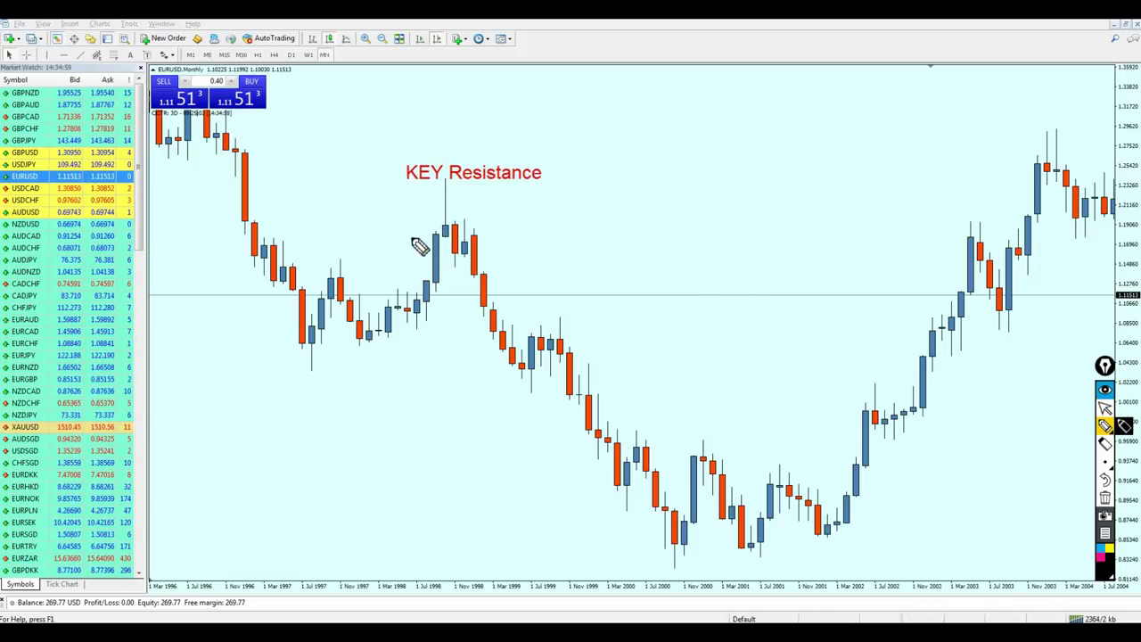
{"action": "left_click_drag", "start_coordinate": [404, 245], "coordinate": [437, 193]}
{"action": "left_click_drag", "start_coordinate": [497, 311], "coordinate": [500, 321]}
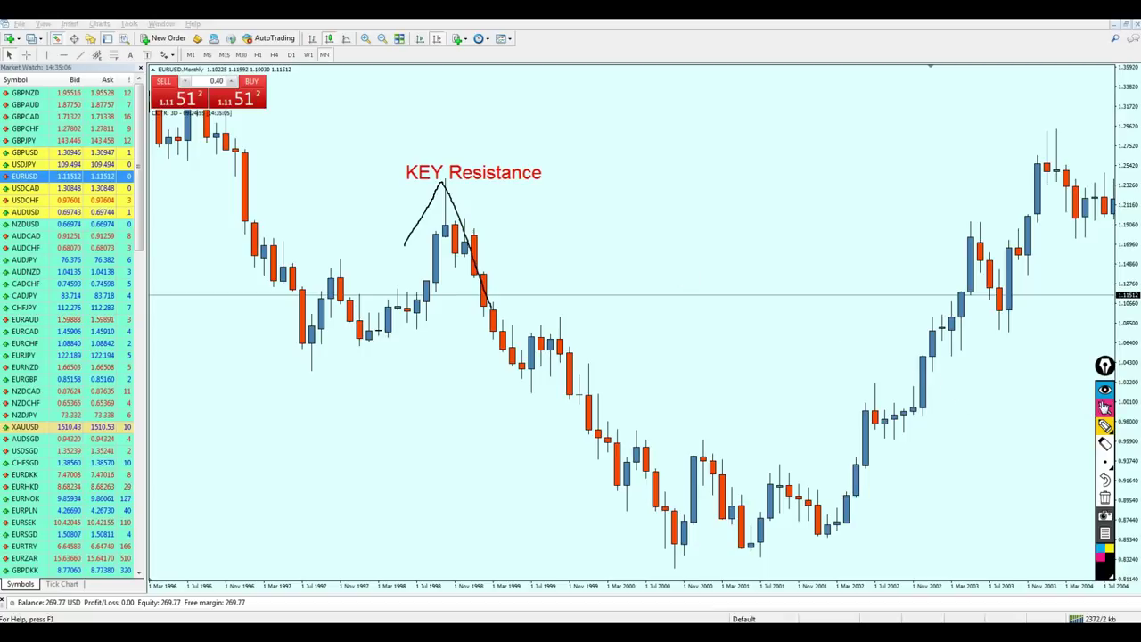
{"action": "left_click", "coordinate": [1105, 497]}
Place a horizontal line at the tip of the 1998 high, about 1.23974, and move the KEY Resistance label above it.
{"action": "middle_click", "coordinate": [465, 200]}
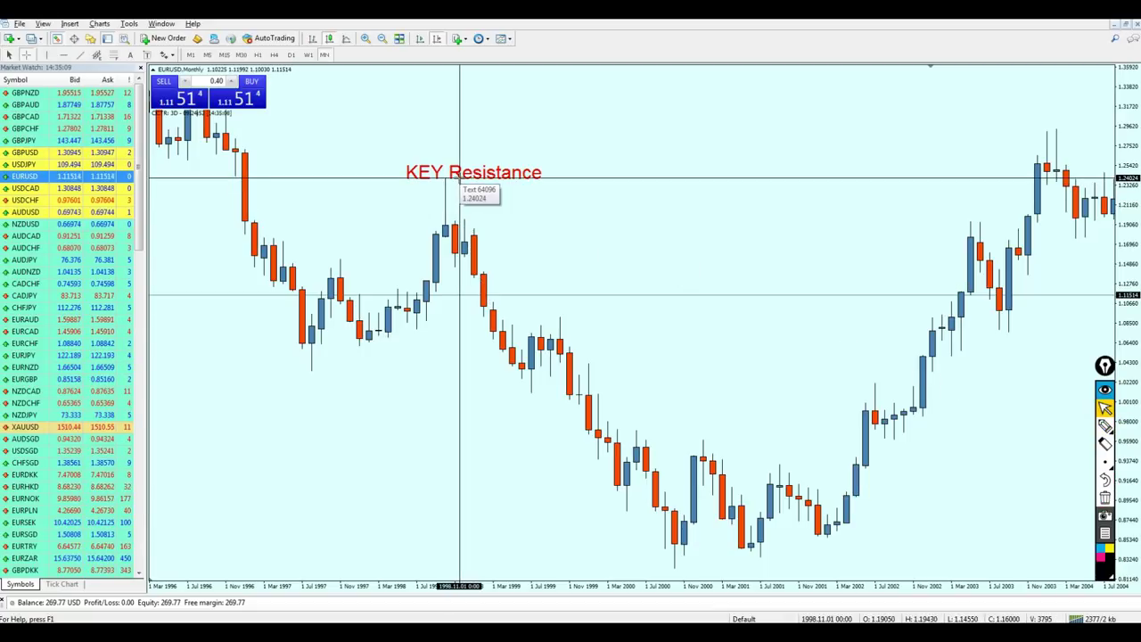
{"action": "middle_click", "coordinate": [460, 179]}
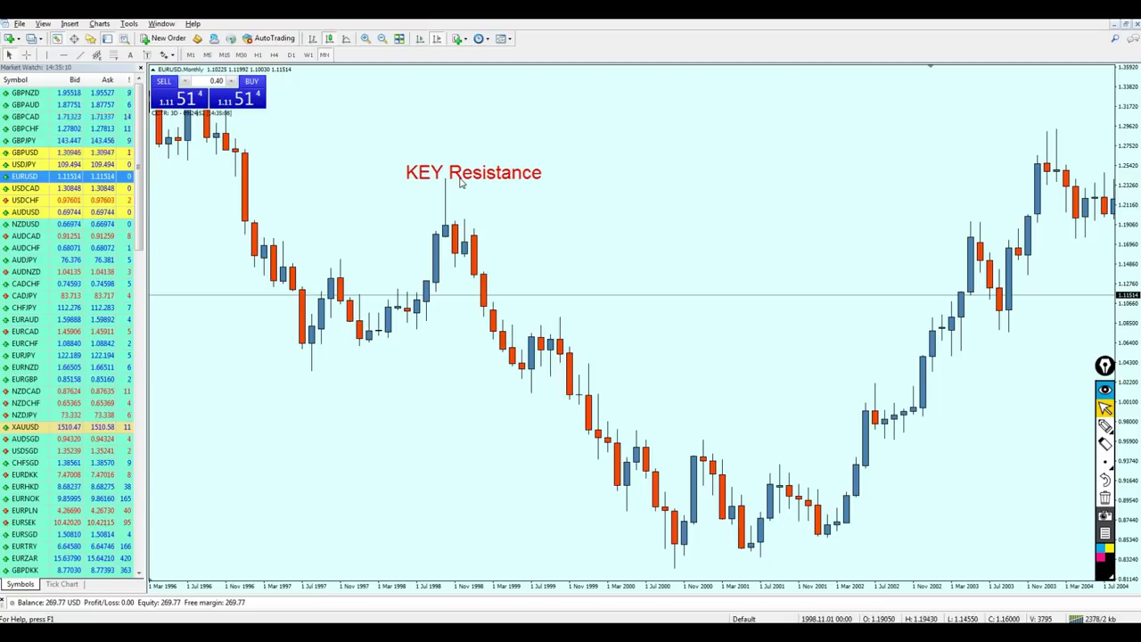
{"action": "left_click", "coordinate": [63, 55]}
{"action": "left_click", "coordinate": [454, 178]}
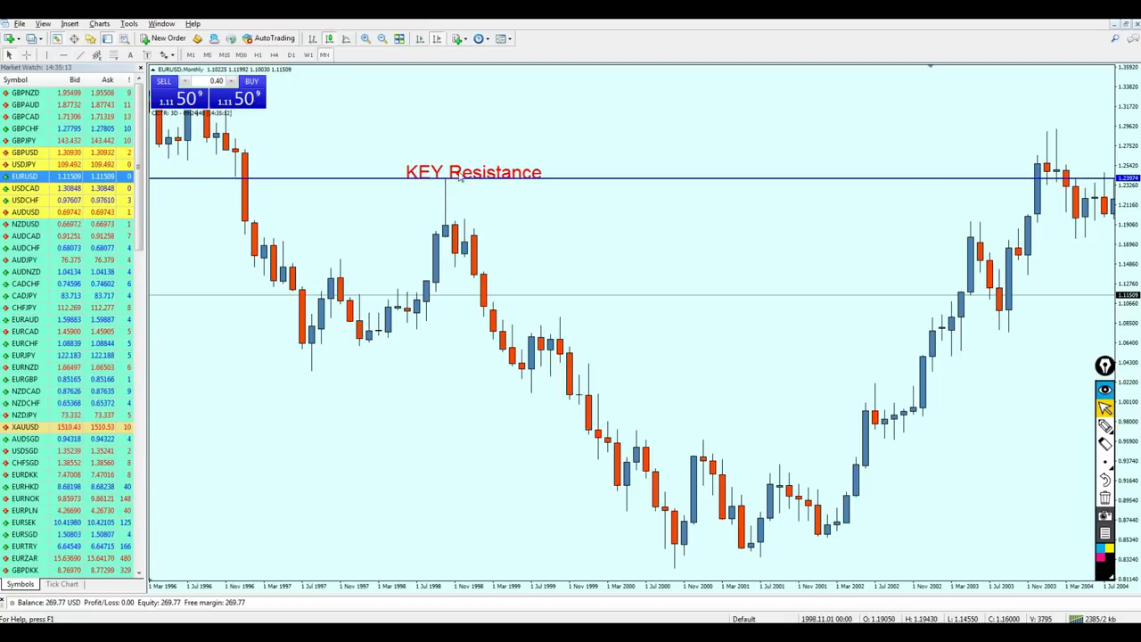
{"action": "left_click_drag", "start_coordinate": [464, 174], "coordinate": [463, 153]}
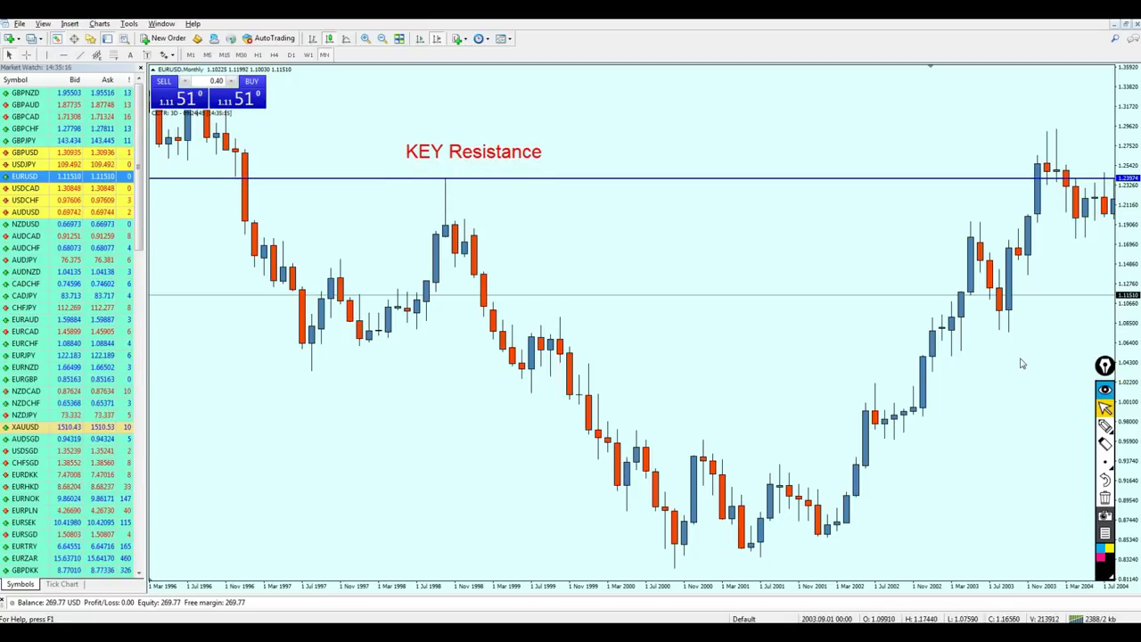
Circle the 1998 high and late-1996 low on the line, mark the low with an S, trace the post-1998 decline, and clear the markings.
{"action": "left_click", "coordinate": [1105, 426]}
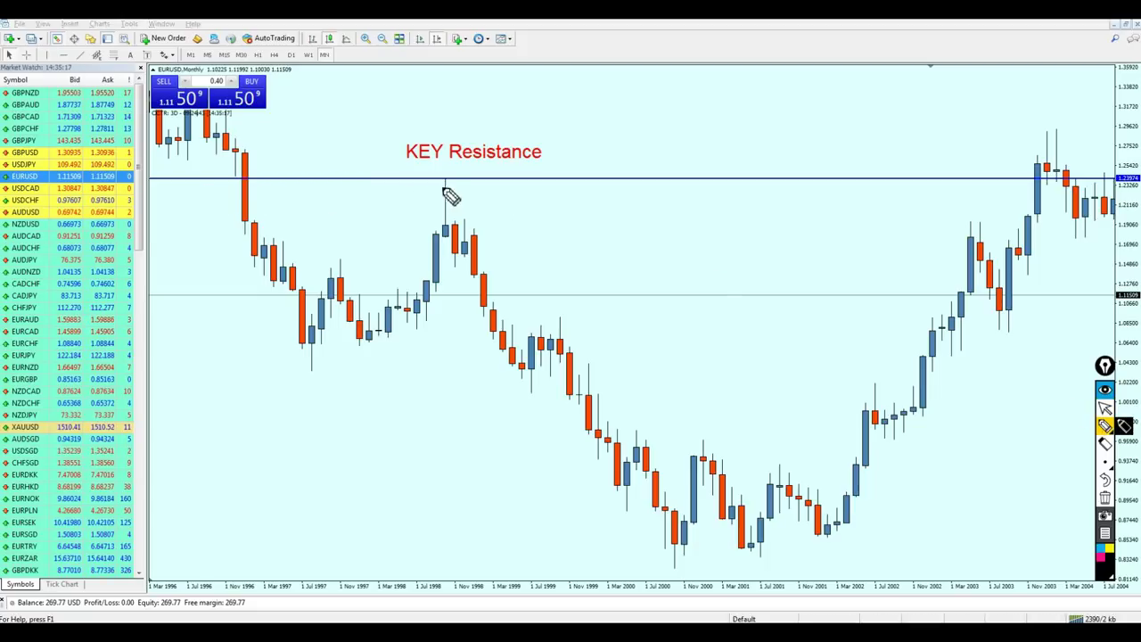
{"action": "mouse_move", "coordinate": [446, 191]}
{"action": "left_mouse_down"}
{"action": "mouse_move", "coordinate": [457, 169]}
{"action": "mouse_move", "coordinate": [438, 189]}
{"action": "mouse_move", "coordinate": [278, 184]}
{"action": "mouse_move", "coordinate": [240, 167]}
{"action": "left_mouse_up"}
{"action": "mouse_move", "coordinate": [201, 236]}
{"action": "left_mouse_down"}
{"action": "mouse_move", "coordinate": [221, 185]}
{"action": "mouse_move", "coordinate": [224, 207]}
{"action": "mouse_move", "coordinate": [285, 184]}
{"action": "mouse_move", "coordinate": [451, 182]}
{"action": "left_mouse_up"}
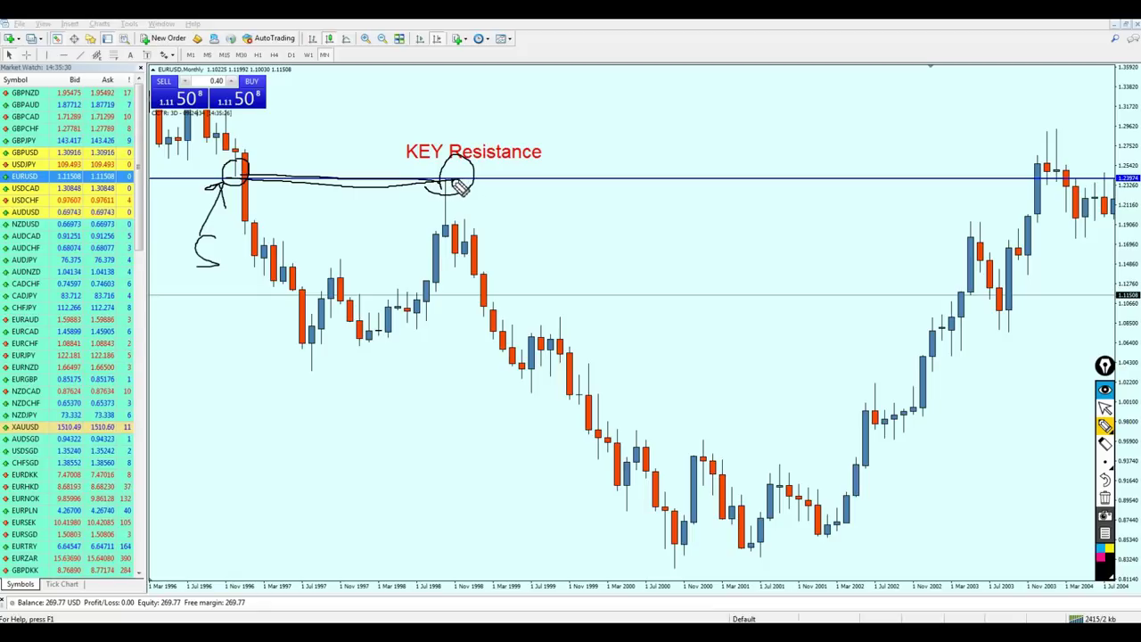
{"action": "mouse_move", "coordinate": [455, 185]}
{"action": "left_mouse_down"}
{"action": "mouse_move", "coordinate": [517, 378]}
{"action": "mouse_move", "coordinate": [544, 363]}
{"action": "left_mouse_up"}
{"action": "left_click_drag", "start_coordinate": [578, 399], "coordinate": [599, 450]}
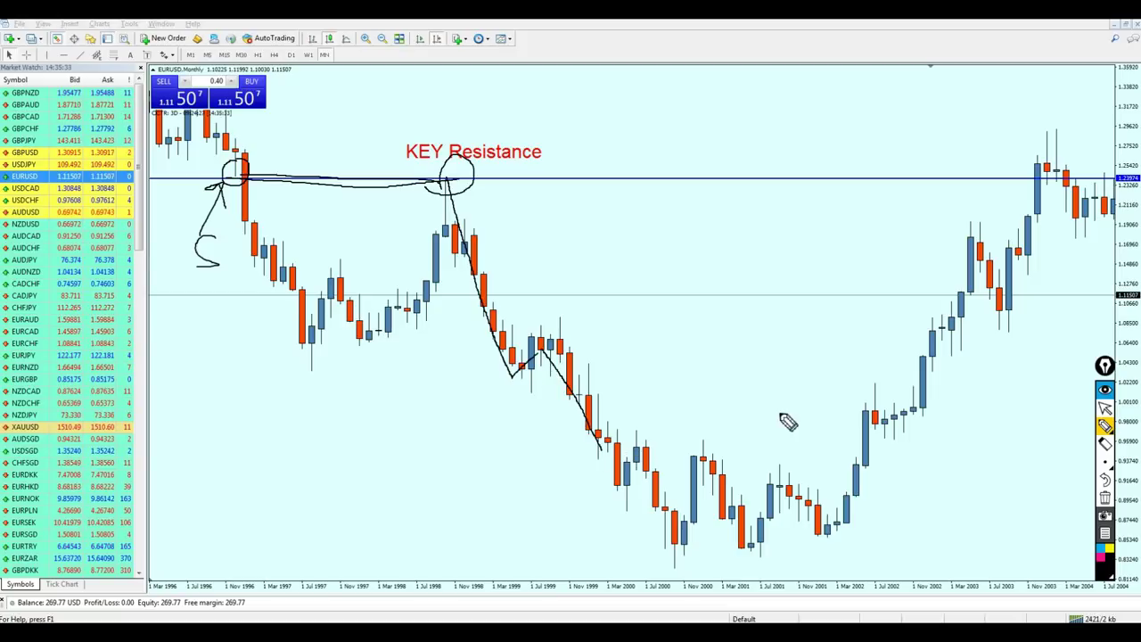
{"action": "left_click", "coordinate": [1104, 407]}
{"action": "left_click", "coordinate": [1104, 497]}
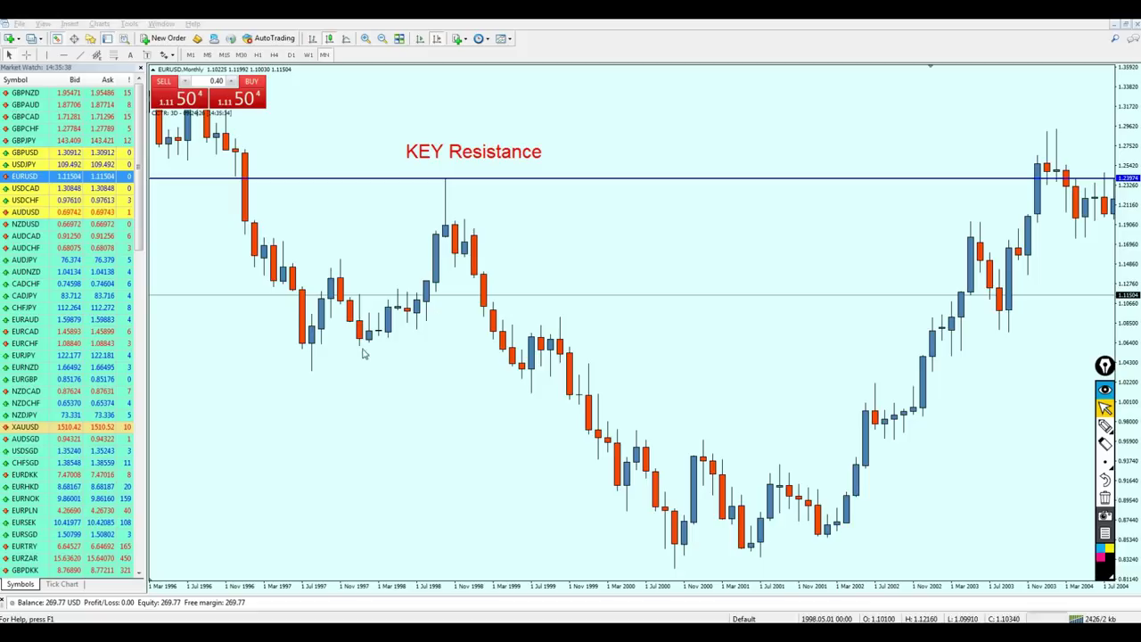
Switch to the Notepad note on key support and resistance and position its window clear of the 1998 high and its label.
{"action": "left_click", "coordinate": [233, 632]}
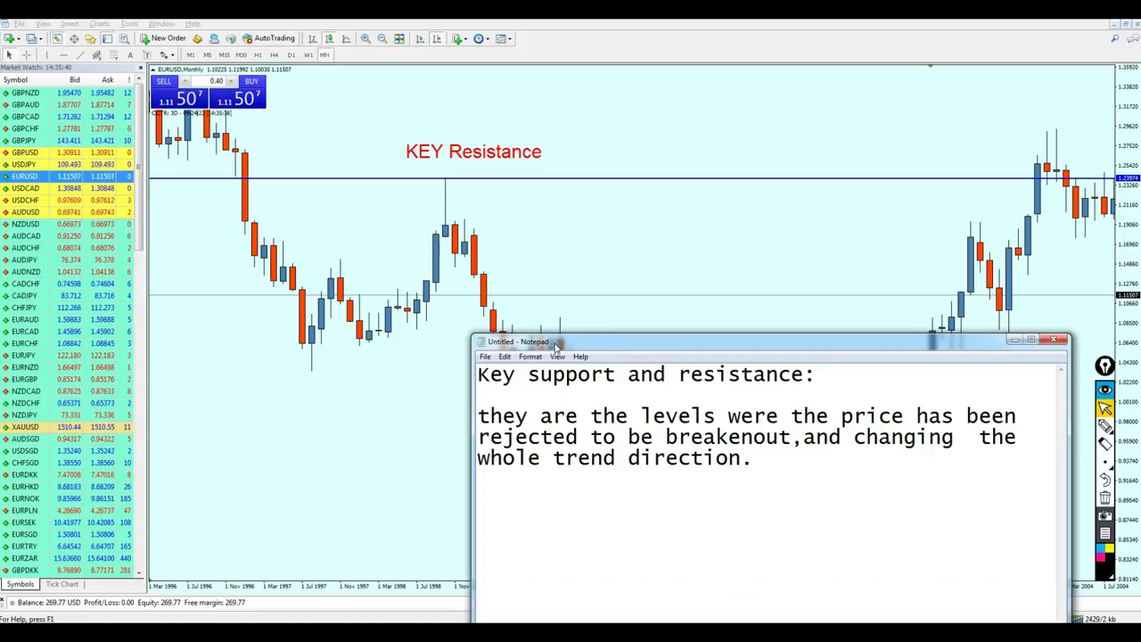
{"action": "left_click_drag", "start_coordinate": [556, 346], "coordinate": [613, 246]}
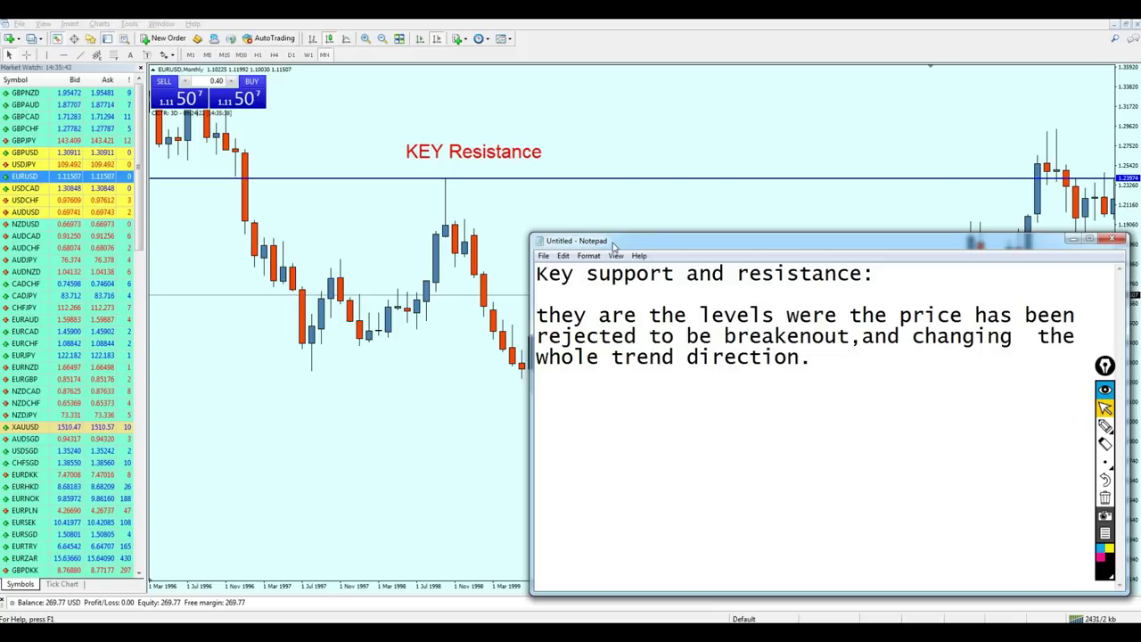
{"action": "left_click_drag", "start_coordinate": [613, 246], "coordinate": [490, 224]}
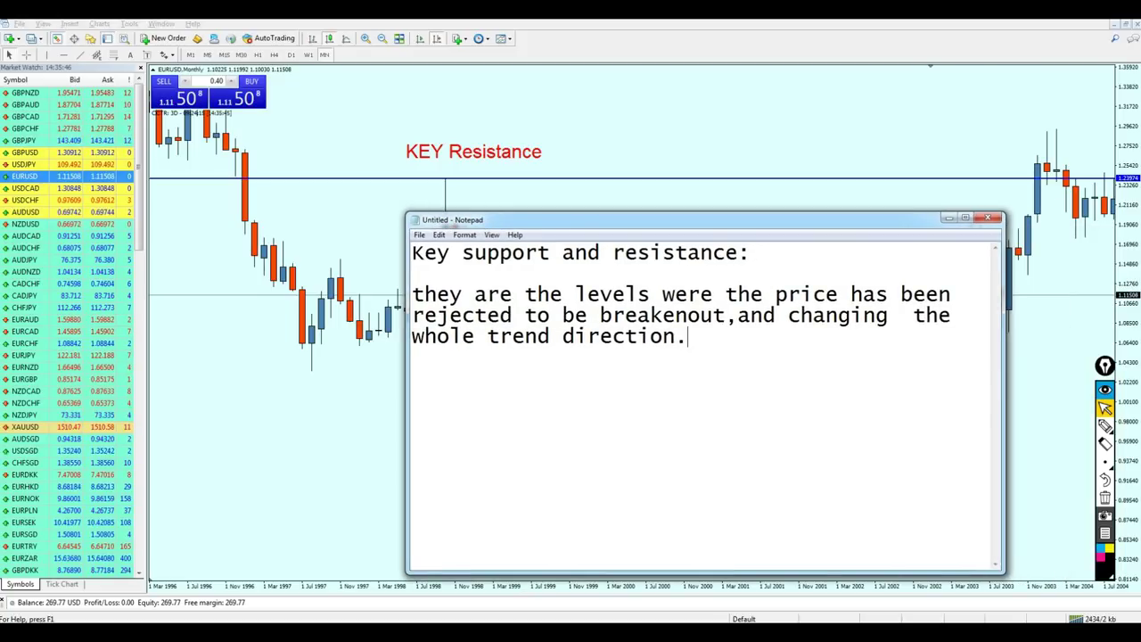
{"action": "left_click_drag", "start_coordinate": [620, 228], "coordinate": [760, 293]}
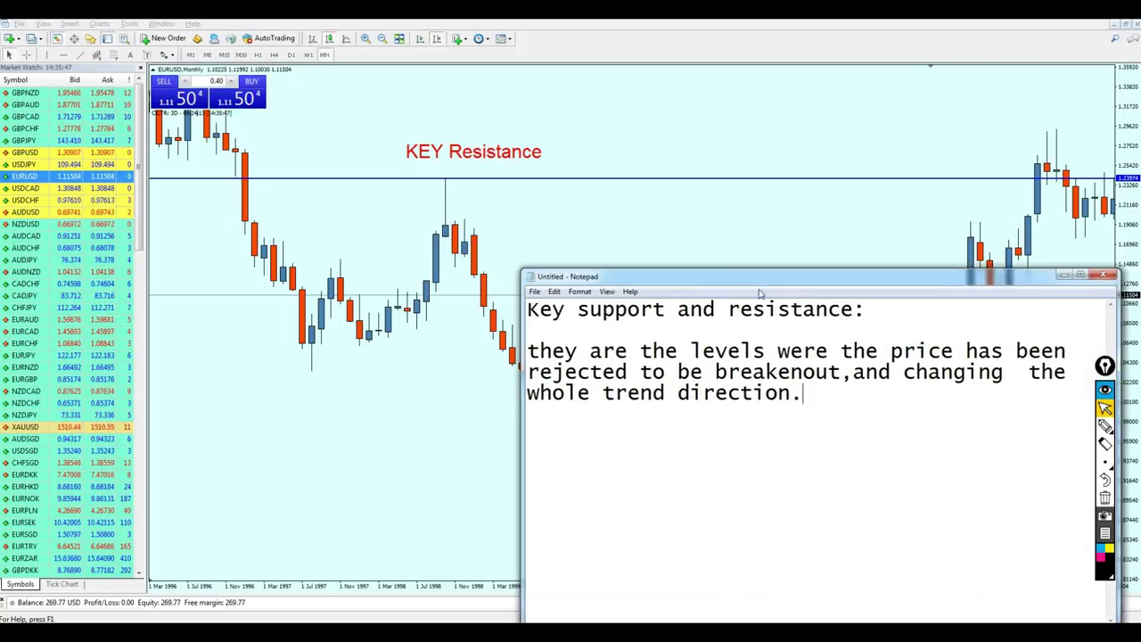
Trace the price rise from late 1997 to the 1998 high and the fall into early 1999, and clear the markings.
{"action": "left_click", "coordinate": [1105, 425]}
{"action": "mouse_move", "coordinate": [348, 310]}
{"action": "left_mouse_down"}
{"action": "mouse_move", "coordinate": [453, 176]}
{"action": "mouse_move", "coordinate": [494, 352]}
{"action": "left_mouse_up"}
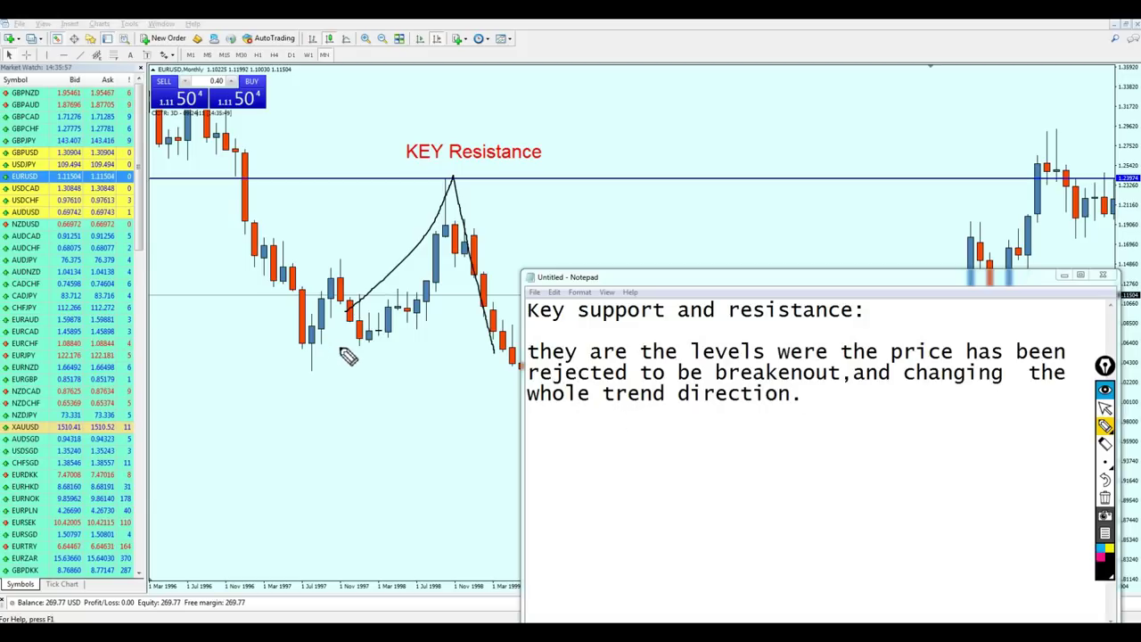
{"action": "left_click", "coordinate": [1105, 497]}
Trace the rise from early 1998 to the resistance line, draw a stroke along the line, and circle the KEY Resistance label.
{"action": "mouse_move", "coordinate": [349, 349]}
{"action": "left_mouse_down"}
{"action": "mouse_move", "coordinate": [419, 248]}
{"action": "mouse_move", "coordinate": [445, 180]}
{"action": "left_mouse_up"}
{"action": "left_click_drag", "start_coordinate": [198, 176], "coordinate": [258, 172]}
{"action": "left_click_drag", "start_coordinate": [327, 178], "coordinate": [510, 176]}
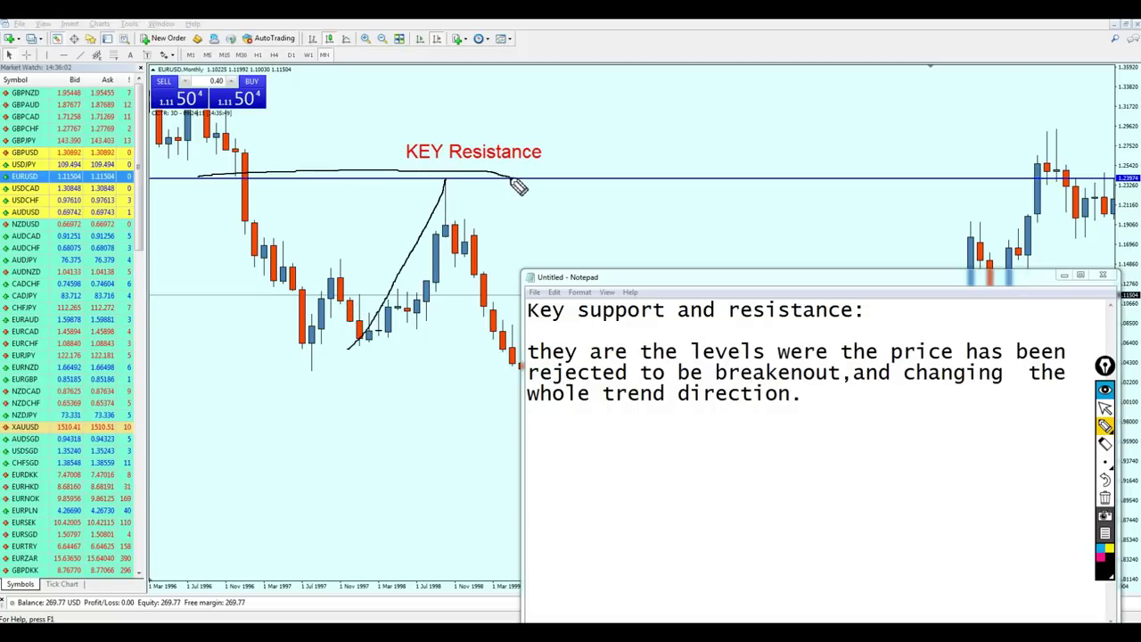
{"action": "left_click_drag", "start_coordinate": [601, 165], "coordinate": [413, 160]}
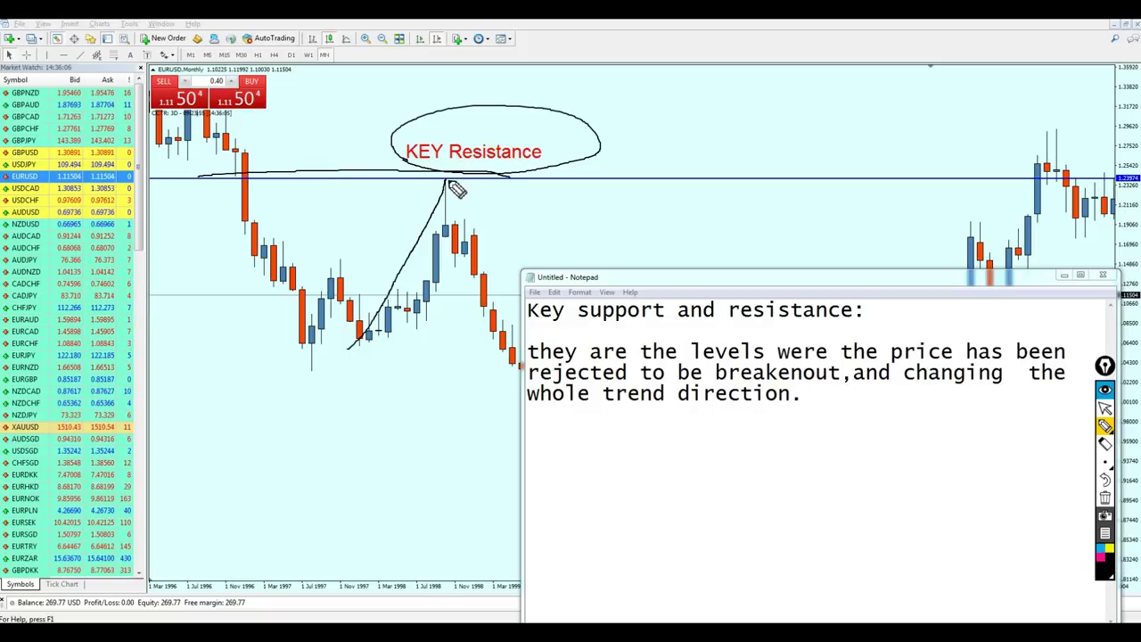
Trace the price fall from the 1998 high into early 1999 and minimize the Notepad window.
{"action": "left_click_drag", "start_coordinate": [447, 181], "coordinate": [490, 312]}
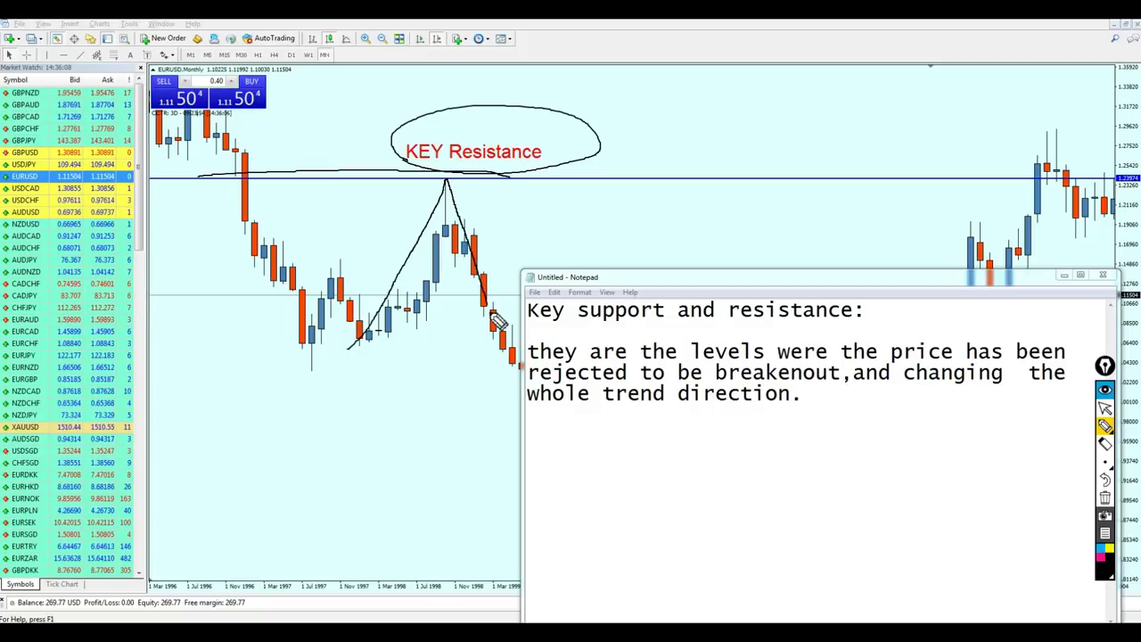
{"action": "left_click", "coordinate": [1104, 407]}
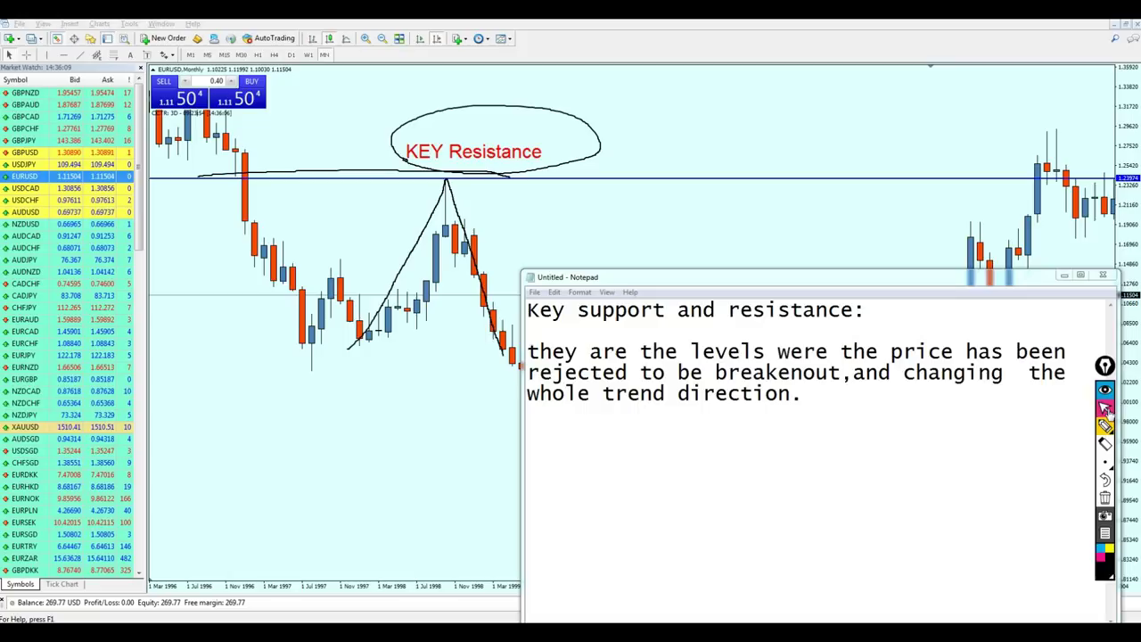
{"action": "left_click", "coordinate": [1070, 281]}
{"action": "left_click", "coordinate": [1068, 278]}
Trace the price swings from early 1997 through the circled 1998 high down to the 2000 low, and clear the markings.
{"action": "left_click", "coordinate": [1105, 426]}
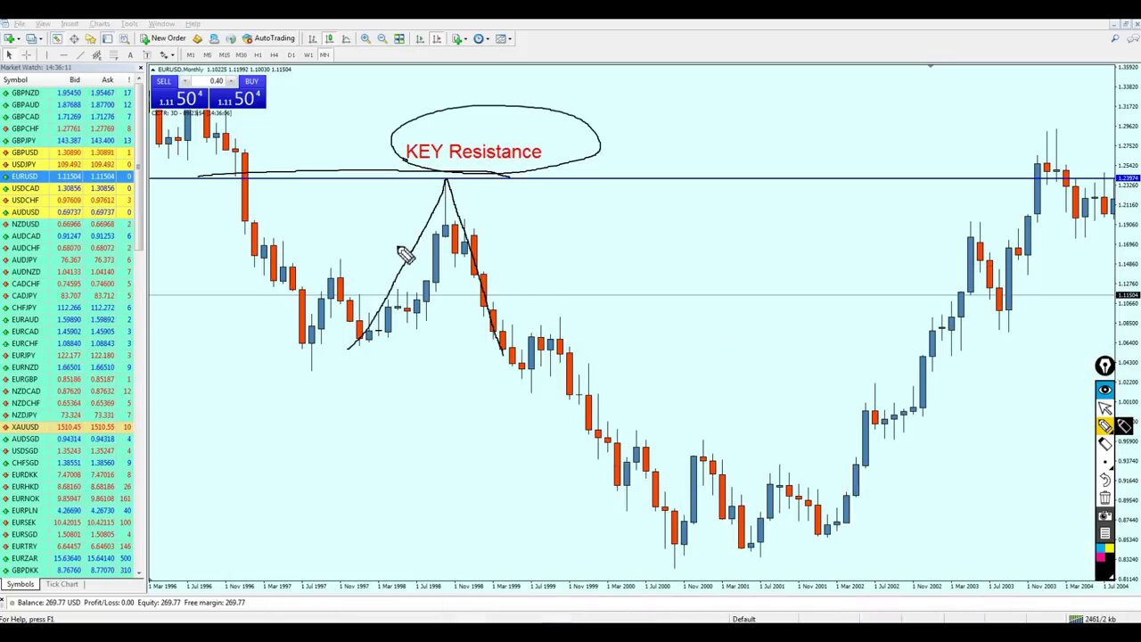
{"action": "mouse_move", "coordinate": [245, 265]}
{"action": "left_mouse_down"}
{"action": "mouse_move", "coordinate": [262, 249]}
{"action": "mouse_move", "coordinate": [276, 268]}
{"action": "left_mouse_up"}
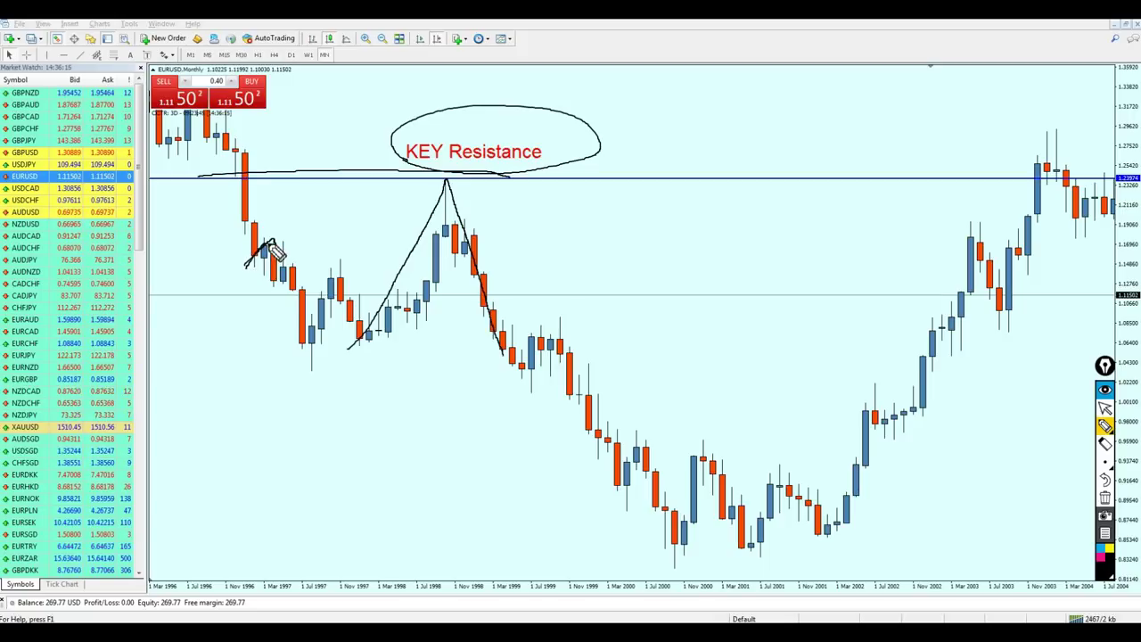
{"action": "mouse_move", "coordinate": [246, 269]}
{"action": "left_mouse_down"}
{"action": "mouse_move", "coordinate": [278, 246]}
{"action": "mouse_move", "coordinate": [308, 345]}
{"action": "mouse_move", "coordinate": [332, 276]}
{"action": "left_mouse_up"}
{"action": "mouse_move", "coordinate": [297, 340]}
{"action": "left_mouse_down"}
{"action": "mouse_move", "coordinate": [335, 270]}
{"action": "mouse_move", "coordinate": [374, 337]}
{"action": "mouse_move", "coordinate": [343, 343]}
{"action": "mouse_move", "coordinate": [418, 337]}
{"action": "mouse_move", "coordinate": [410, 330]}
{"action": "left_mouse_up"}
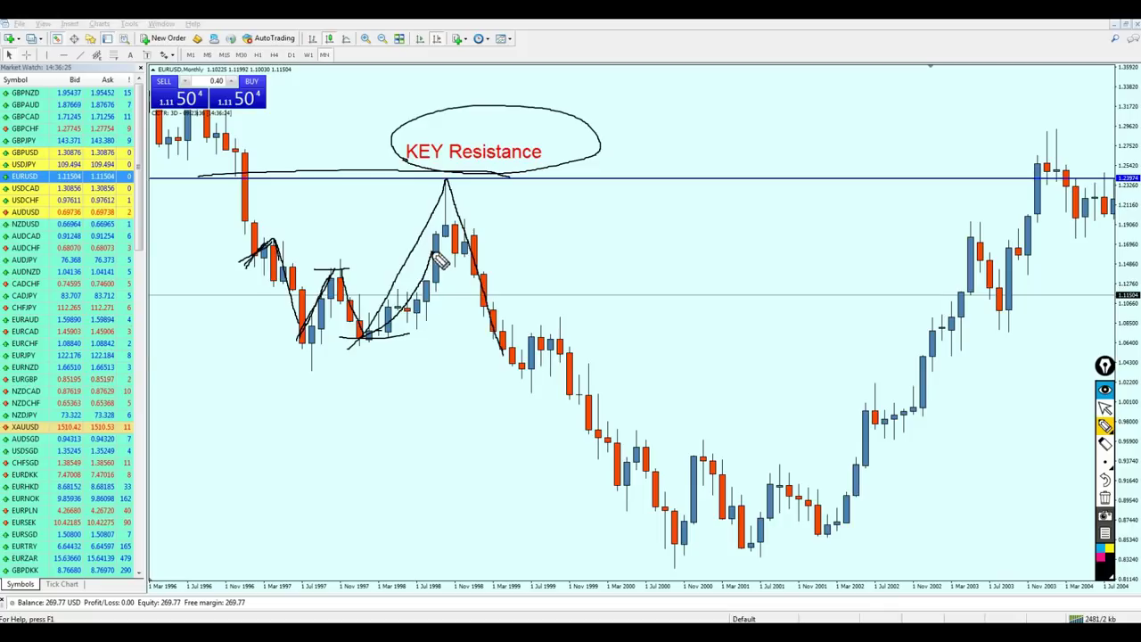
{"action": "mouse_move", "coordinate": [445, 230]}
{"action": "left_mouse_down"}
{"action": "mouse_move", "coordinate": [423, 189]}
{"action": "mouse_move", "coordinate": [461, 202]}
{"action": "mouse_move", "coordinate": [524, 366]}
{"action": "left_mouse_up"}
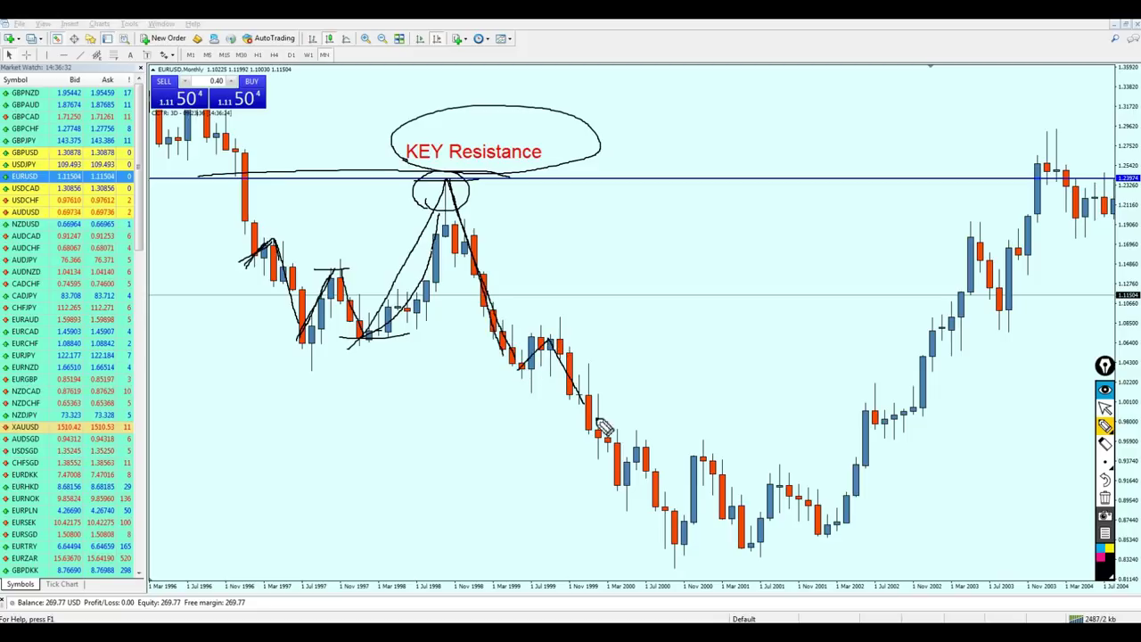
{"action": "mouse_move", "coordinate": [604, 428]}
{"action": "left_mouse_down"}
{"action": "mouse_move", "coordinate": [629, 459]}
{"action": "mouse_move", "coordinate": [643, 443]}
{"action": "left_mouse_up"}
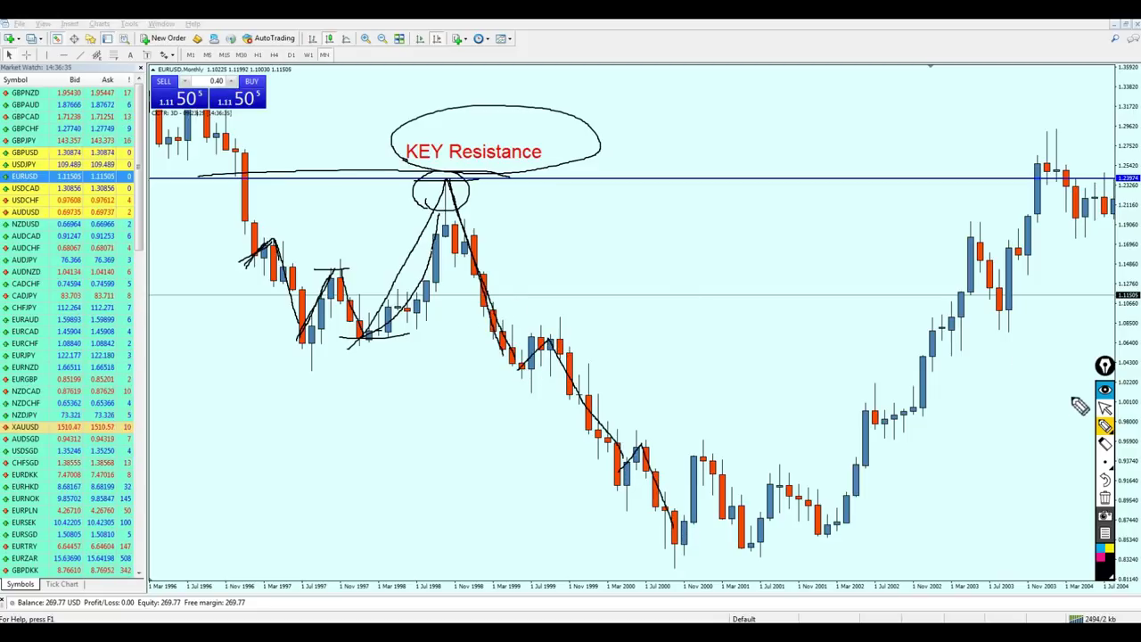
{"action": "left_click", "coordinate": [1105, 499]}
Move the KEY Resistance label just above the horizontal line, over the 1998 high.
{"action": "left_click_drag", "start_coordinate": [808, 352], "coordinate": [607, 339]}
{"action": "left_click", "coordinate": [383, 39]}
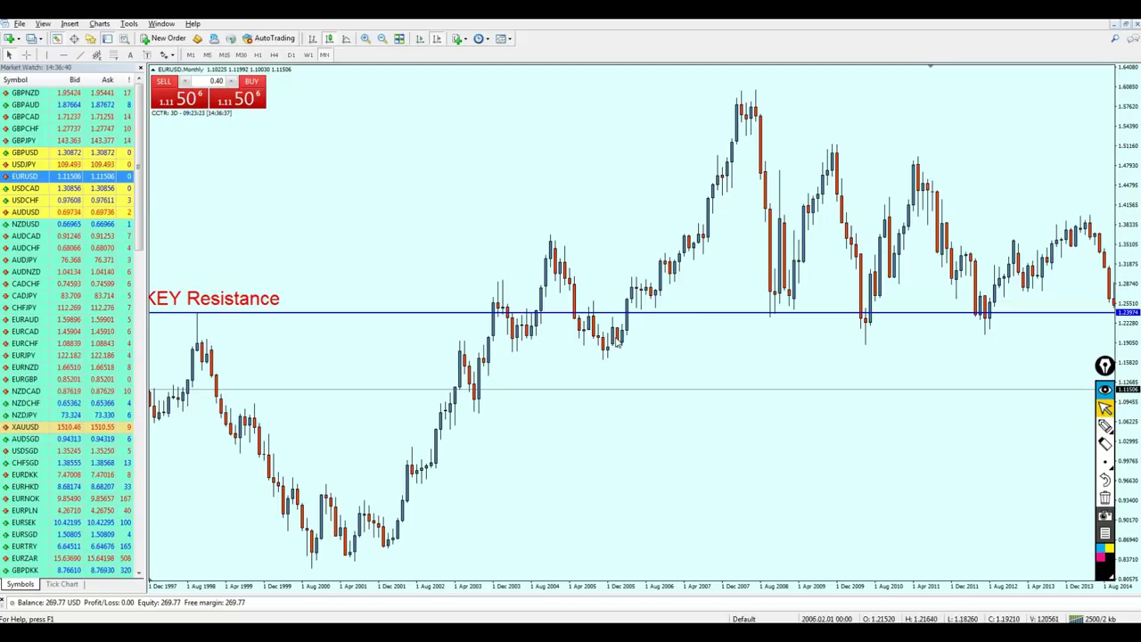
{"action": "left_click_drag", "start_coordinate": [477, 310], "coordinate": [554, 313]}
{"action": "left_click", "coordinate": [383, 38]}
{"action": "left_click_drag", "start_coordinate": [687, 340], "coordinate": [698, 368]}
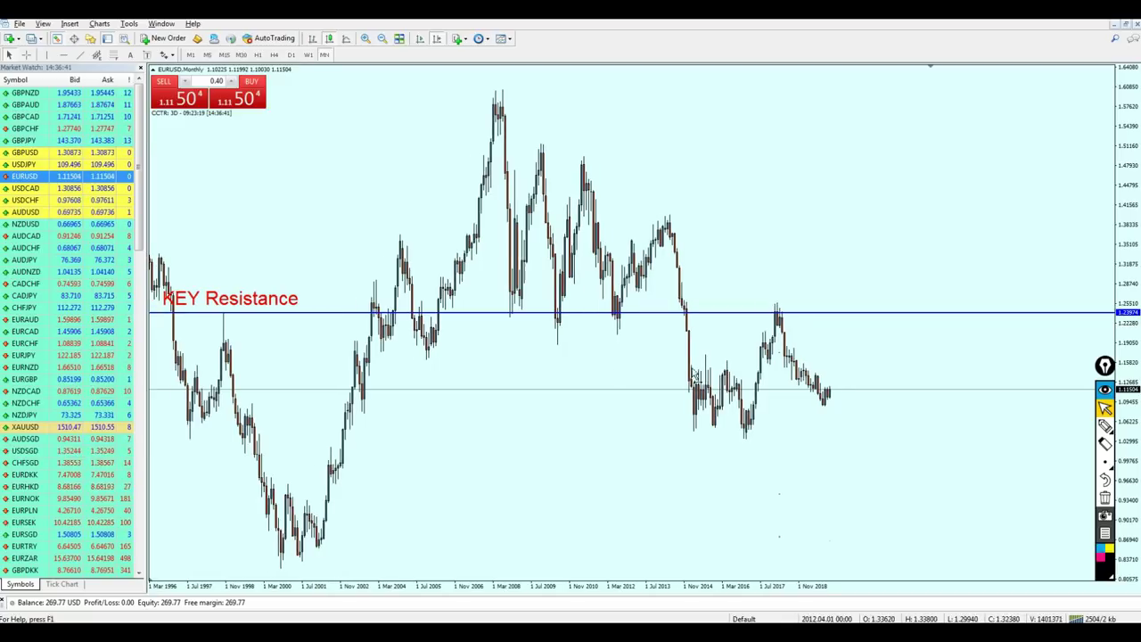
{"action": "double_click", "coordinate": [244, 294]}
{"action": "left_click_drag", "start_coordinate": [243, 293], "coordinate": [262, 302]}
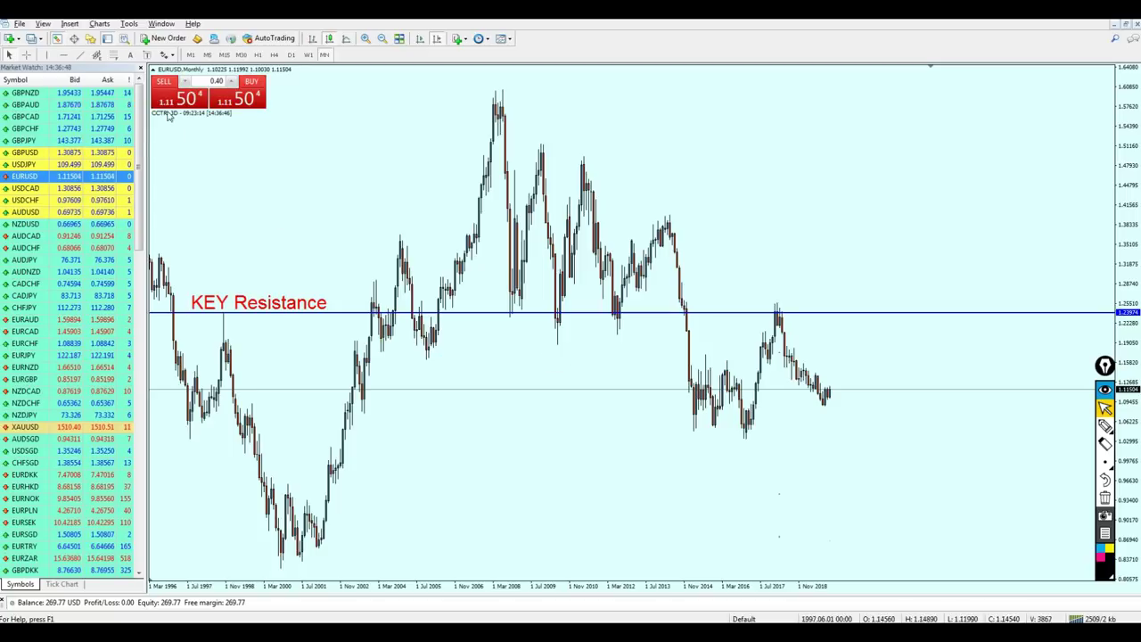
Circle the price reactions around the resistance line between 2006 and 2012, and clear the markings.
{"action": "left_click", "coordinate": [1106, 426]}
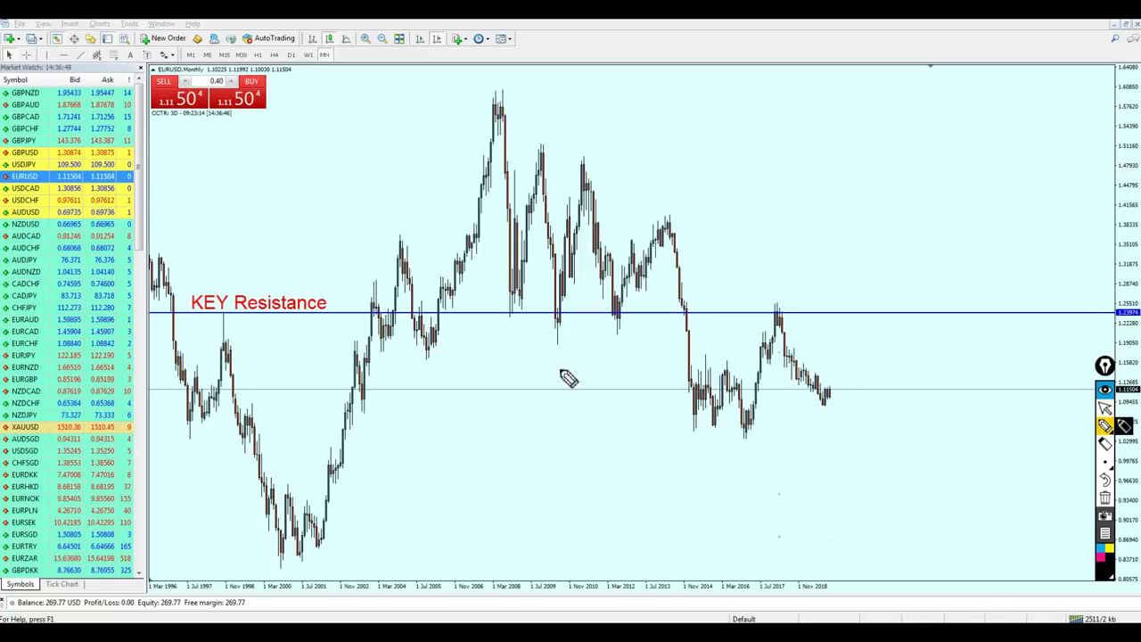
{"action": "mouse_move", "coordinate": [445, 317]}
{"action": "left_mouse_down"}
{"action": "mouse_move", "coordinate": [456, 296]}
{"action": "mouse_move", "coordinate": [439, 312]}
{"action": "left_mouse_up"}
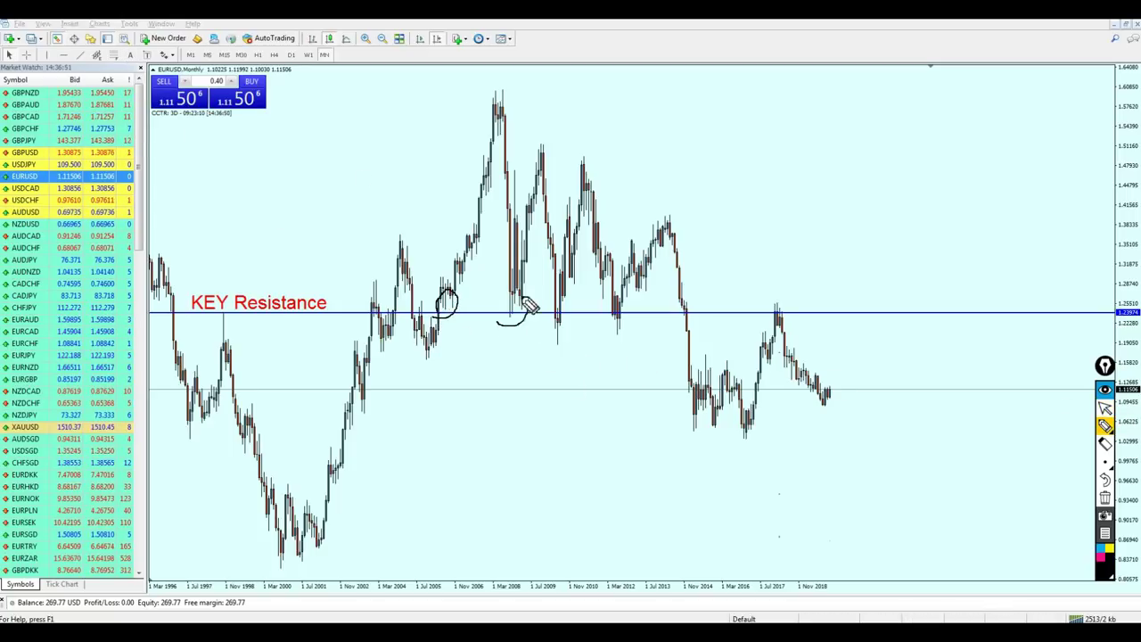
{"action": "mouse_move", "coordinate": [566, 341]}
{"action": "left_mouse_down"}
{"action": "mouse_move", "coordinate": [561, 366]}
{"action": "mouse_move", "coordinate": [632, 358]}
{"action": "left_mouse_up"}
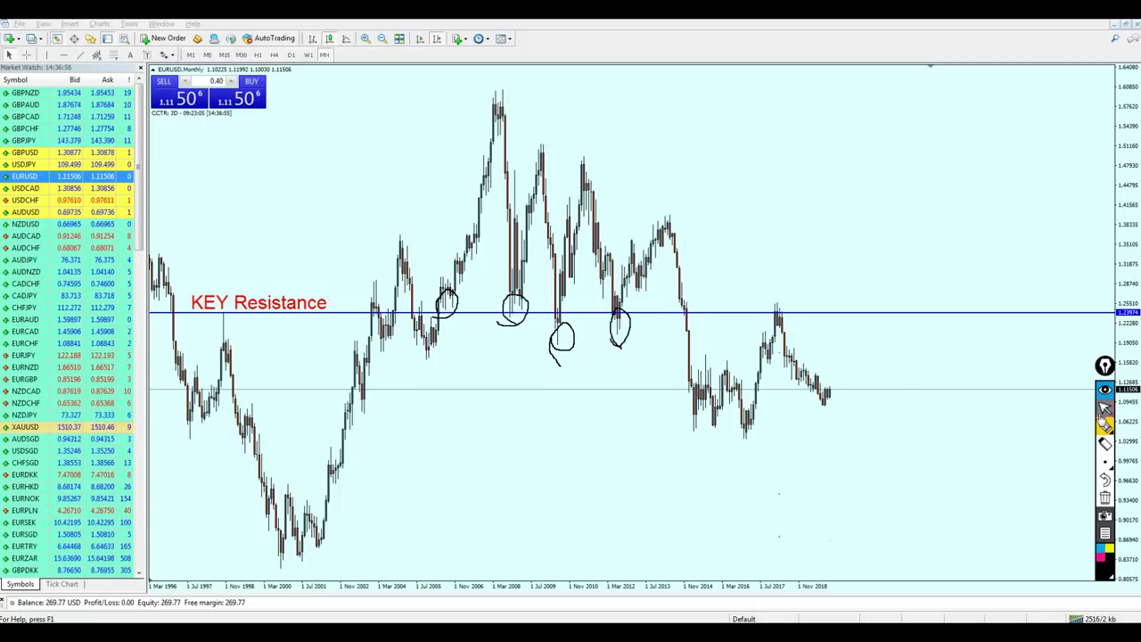
{"action": "left_click", "coordinate": [1105, 497]}
{"action": "left_click", "coordinate": [1105, 408]}
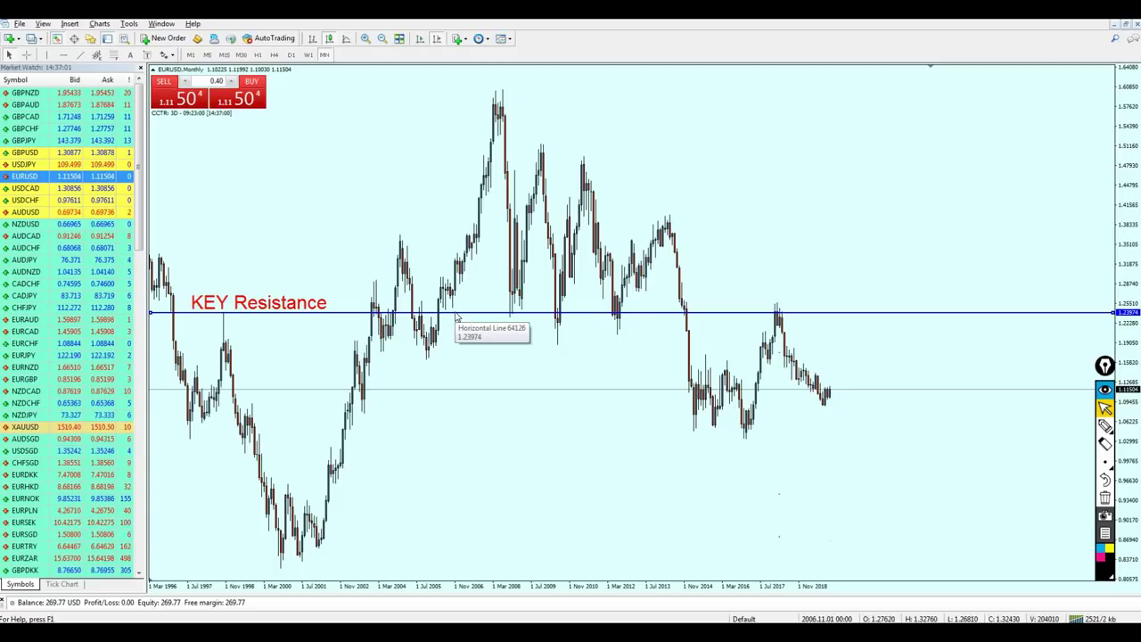
Move the horizontal line down to the 2004 low at about 1.17619, mark the bounce with an arrow and V-shaped stroke, and clear the markings.
{"action": "left_click_drag", "start_coordinate": [455, 318], "coordinate": [424, 356]}
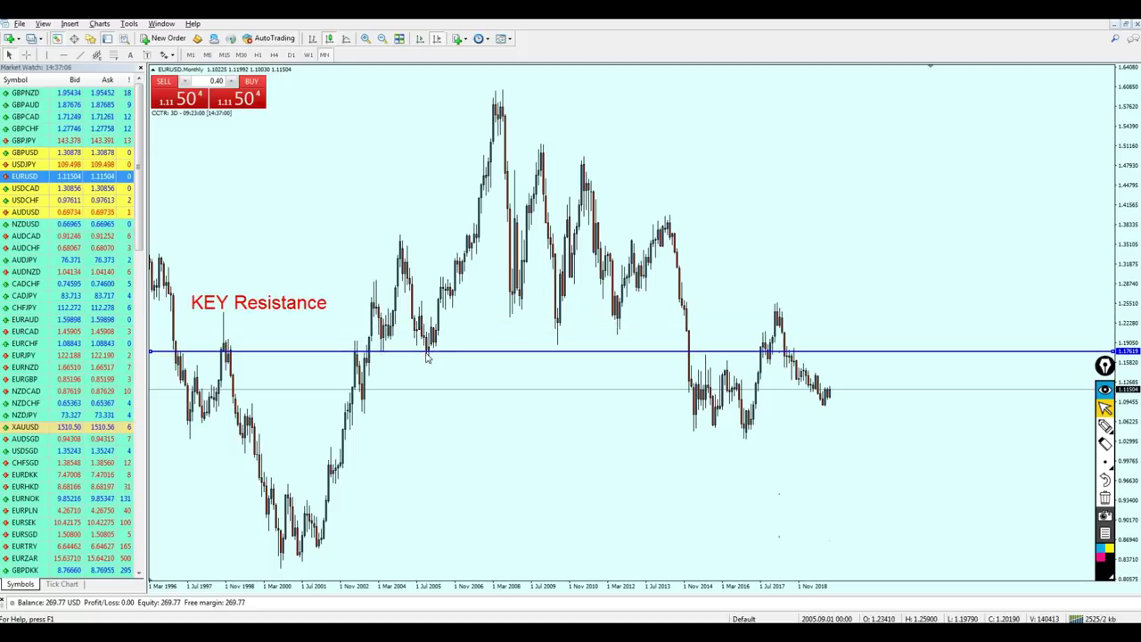
{"action": "left_click", "coordinate": [1105, 426]}
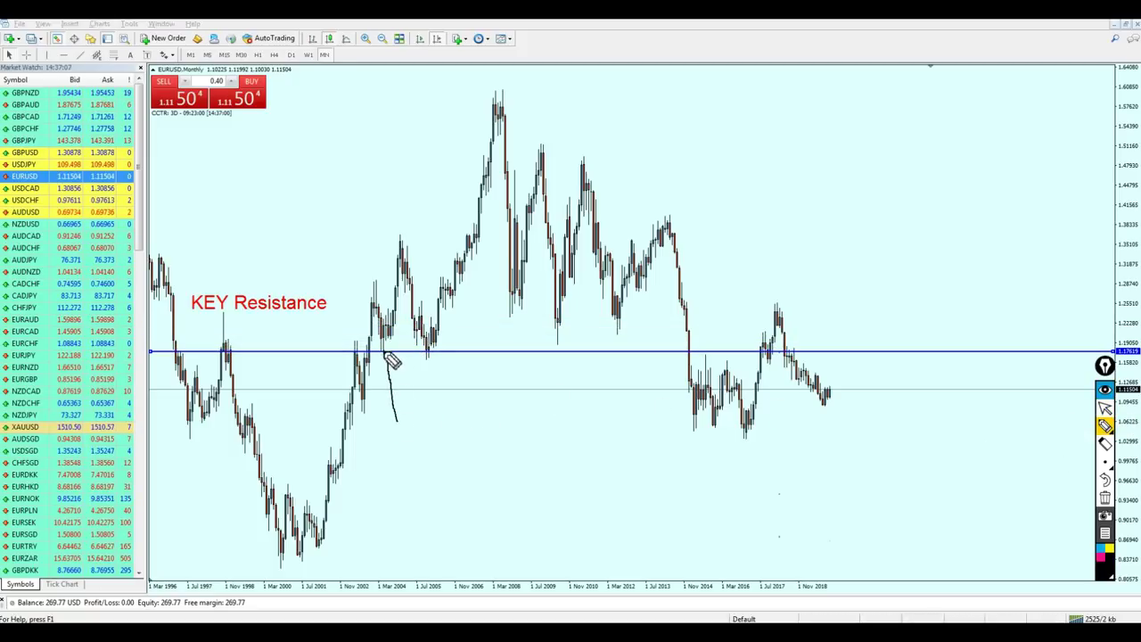
{"action": "left_click_drag", "start_coordinate": [378, 362], "coordinate": [392, 359]}
{"action": "left_click_drag", "start_coordinate": [371, 303], "coordinate": [389, 355]}
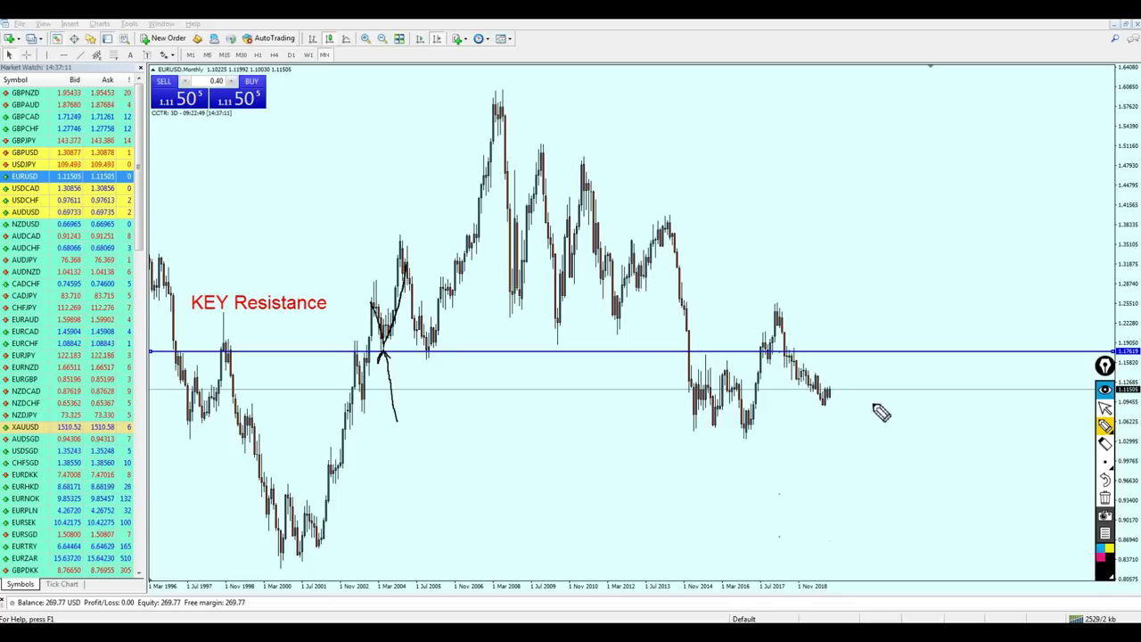
{"action": "left_click", "coordinate": [1105, 407]}
{"action": "left_click", "coordinate": [1105, 497]}
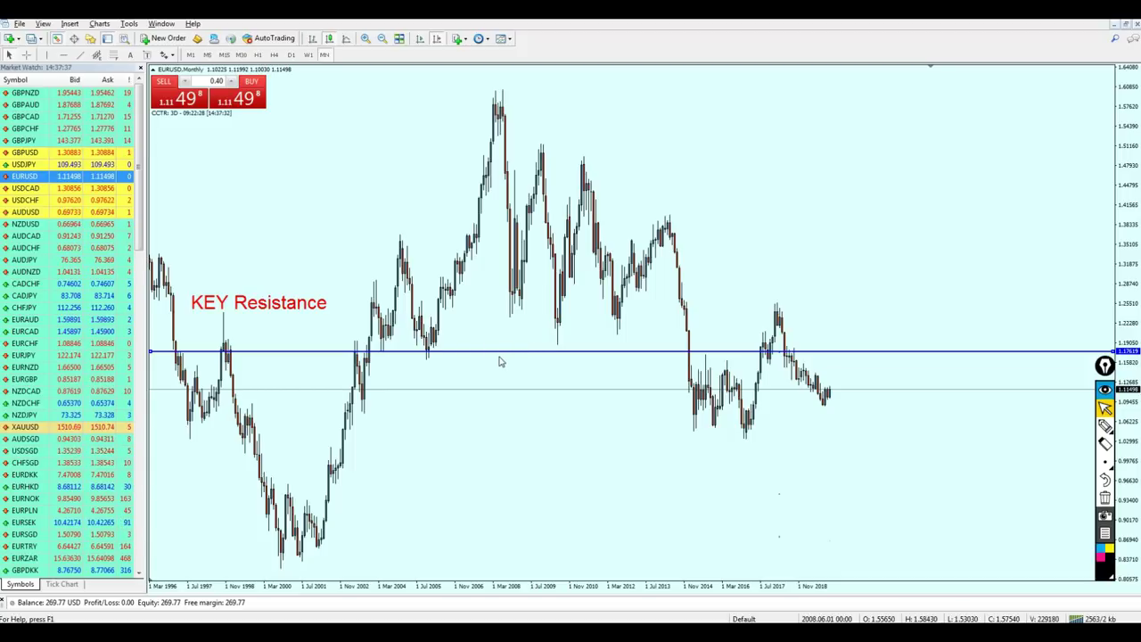
Move the horizontal line up to the 1998 high at about 1.24035 and delete the KEY Resistance label.
{"action": "left_click_drag", "start_coordinate": [496, 352], "coordinate": [369, 313]}
{"action": "left_click", "coordinate": [1105, 426]}
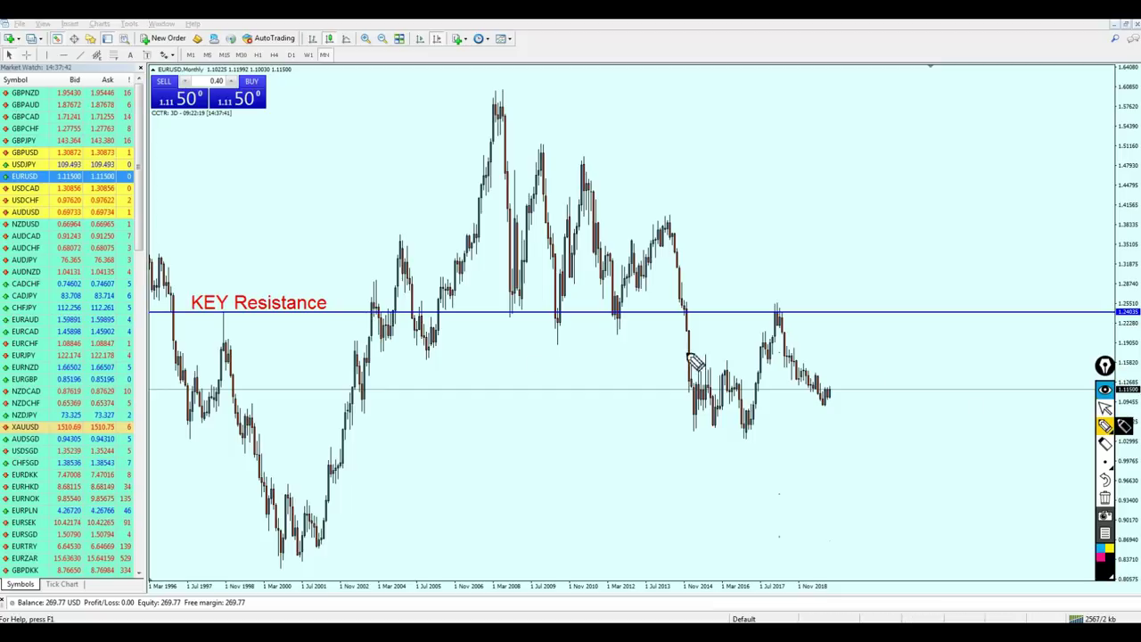
{"action": "left_click", "coordinate": [1105, 407]}
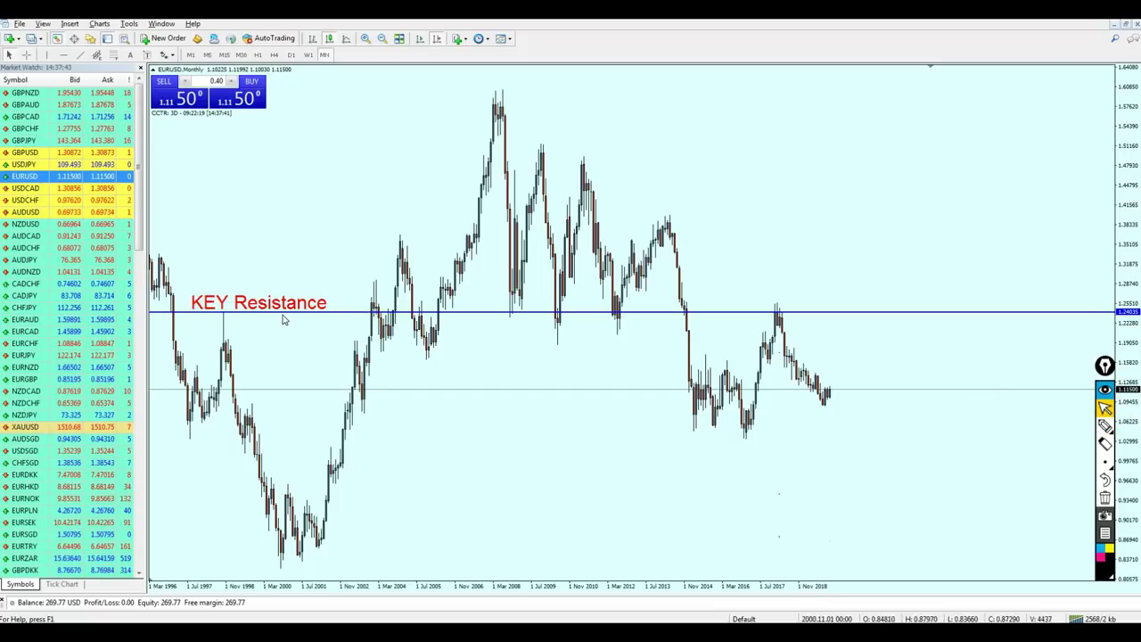
{"action": "key", "text": "Delete"}
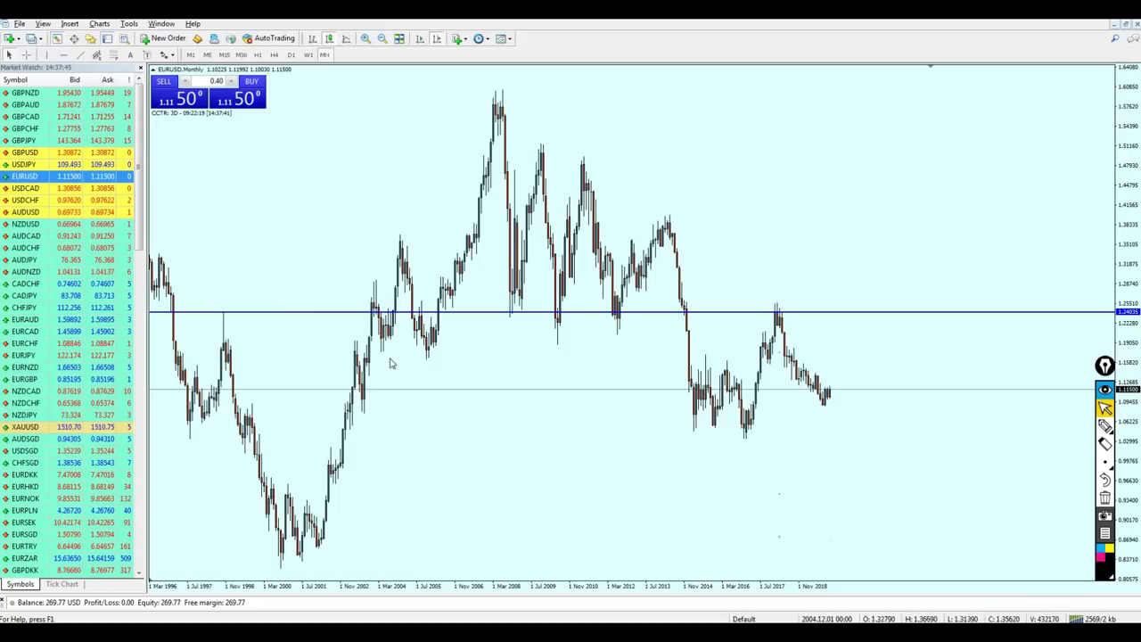
Circle the 1998 high on the line, handwrite "Key R" above it and write "No" above the 2003–2004 prices.
{"action": "key", "text": "plus"}
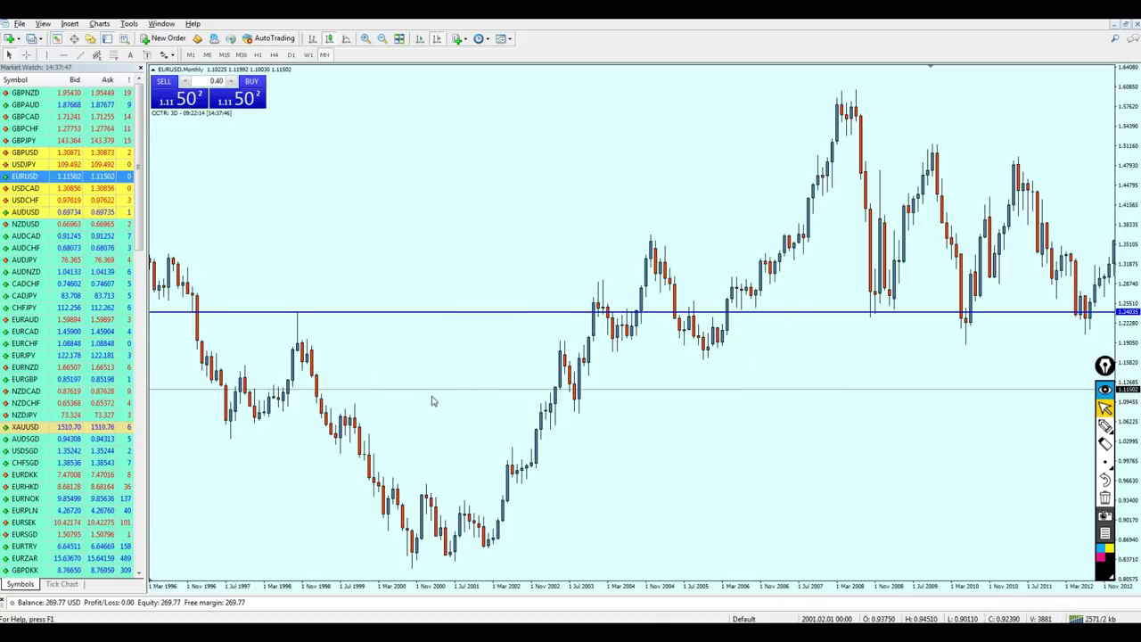
{"action": "left_click", "coordinate": [1105, 425]}
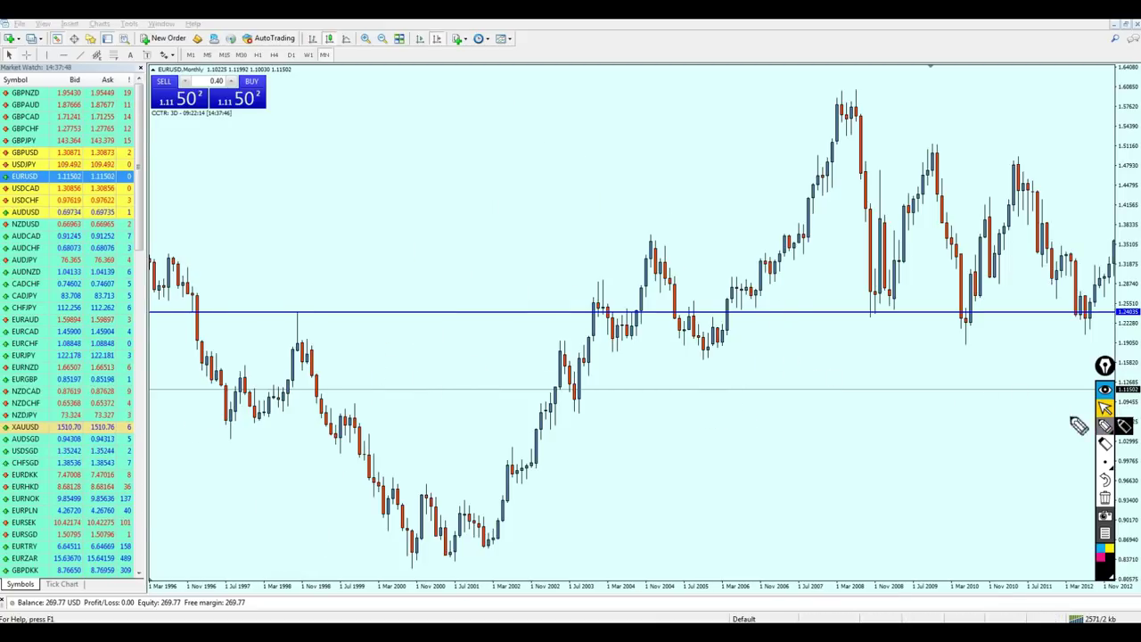
{"action": "left_click_drag", "start_coordinate": [281, 326], "coordinate": [278, 311]}
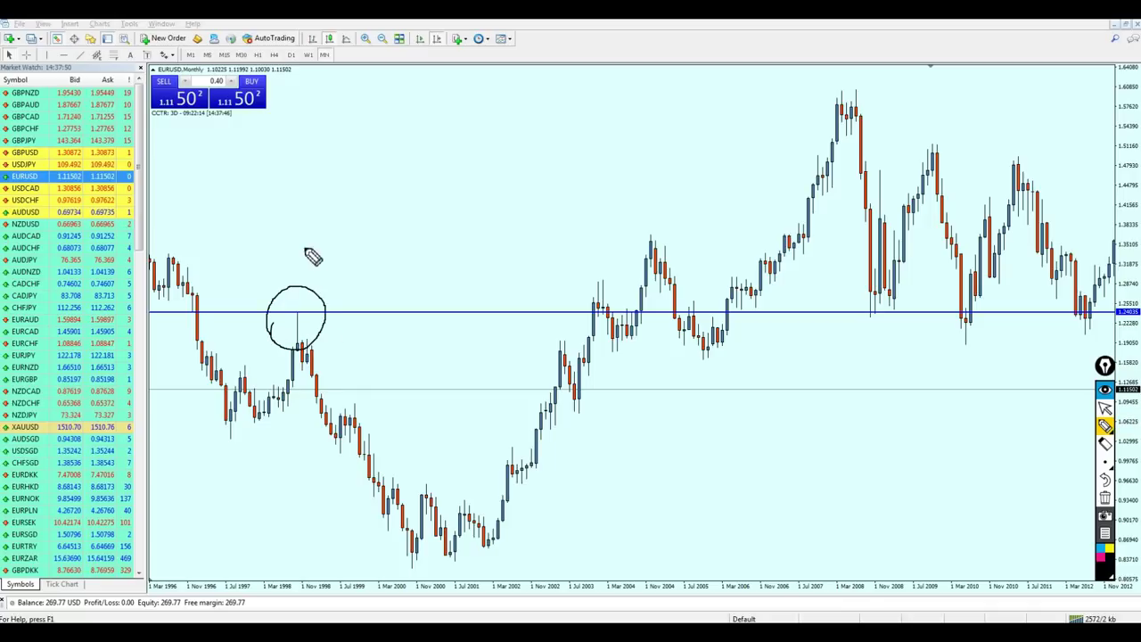
{"action": "mouse_move", "coordinate": [266, 216]}
{"action": "left_mouse_down"}
{"action": "mouse_move", "coordinate": [290, 257]}
{"action": "mouse_move", "coordinate": [329, 224]}
{"action": "mouse_move", "coordinate": [369, 280]}
{"action": "left_mouse_up"}
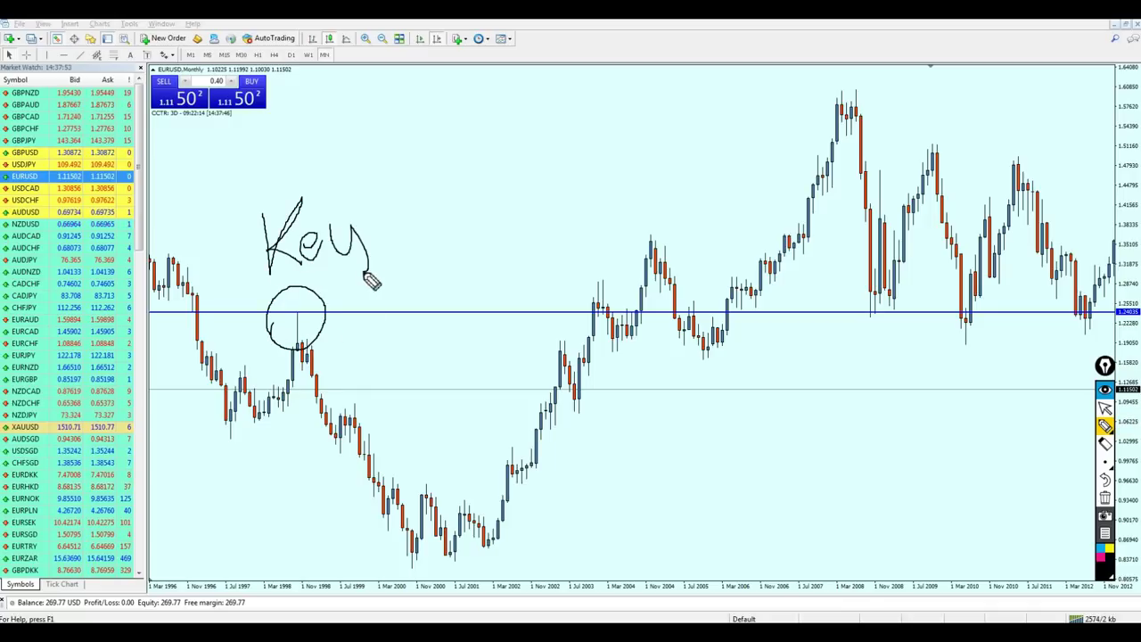
{"action": "left_click_drag", "start_coordinate": [385, 194], "coordinate": [445, 244]}
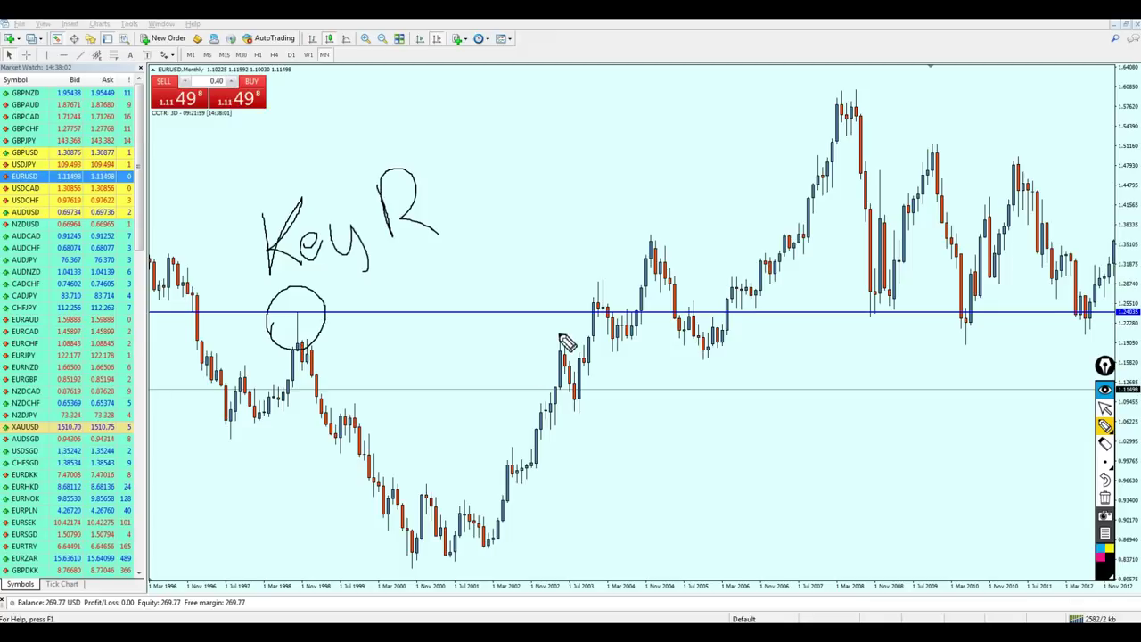
{"action": "mouse_move", "coordinate": [583, 176]}
{"action": "left_mouse_down"}
{"action": "mouse_move", "coordinate": [606, 108]}
{"action": "mouse_move", "coordinate": [658, 80]}
{"action": "left_mouse_up"}
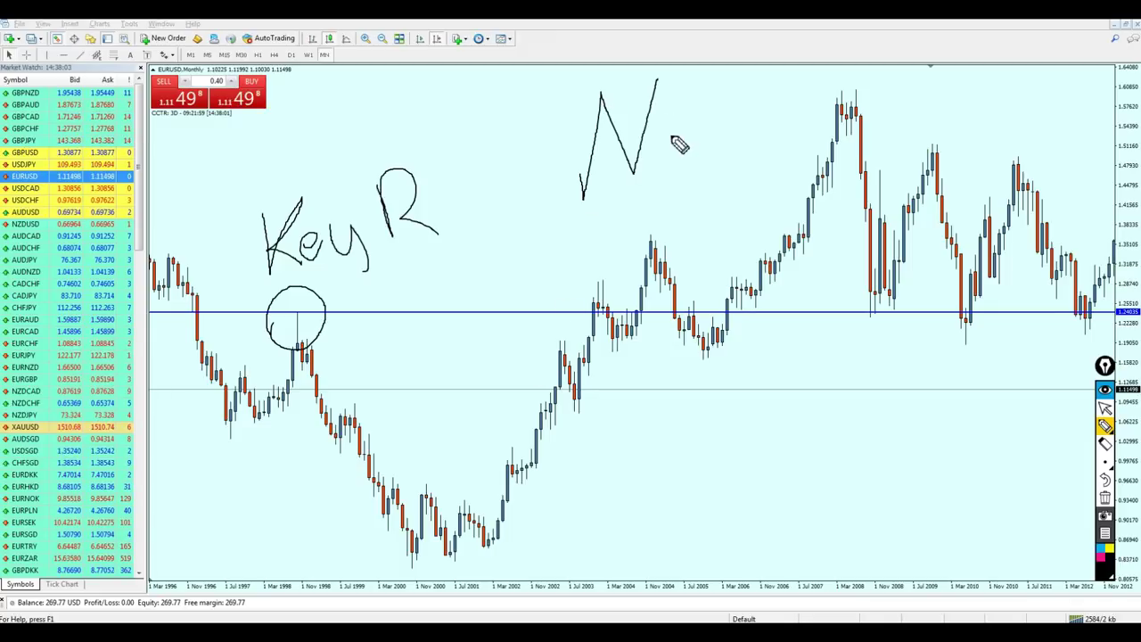
{"action": "left_click_drag", "start_coordinate": [675, 142], "coordinate": [685, 122]}
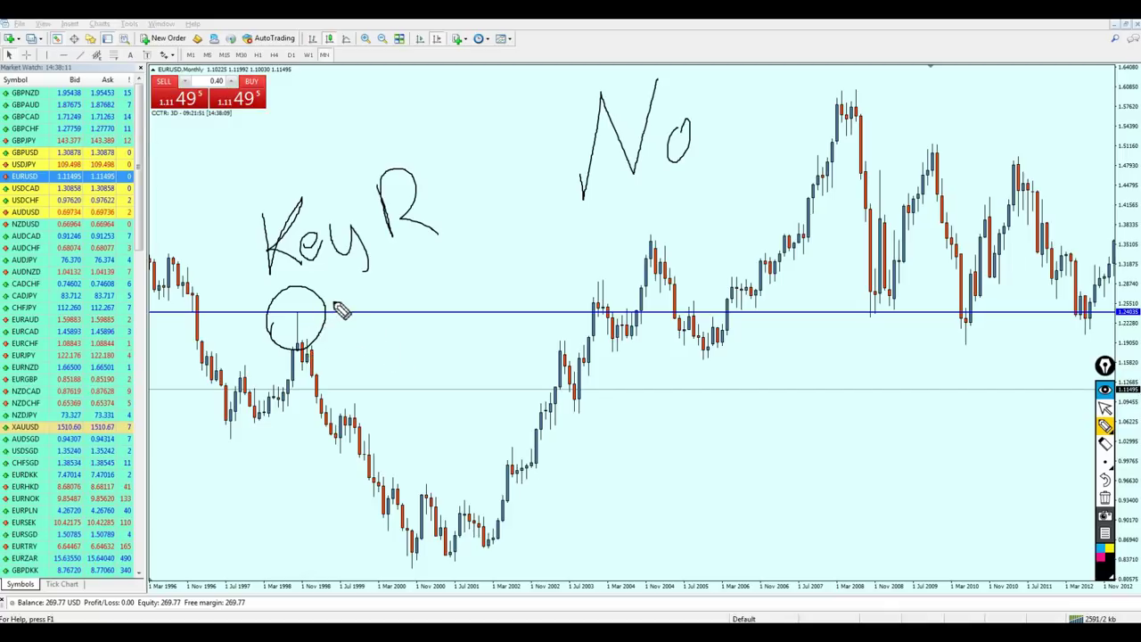
Draw a stroke from the 1998 high to a circle around the 2004 prices, trace the 2005 crossings of the line, and clear the markings.
{"action": "mouse_move", "coordinate": [327, 318]}
{"action": "left_mouse_down"}
{"action": "mouse_move", "coordinate": [595, 326]}
{"action": "mouse_move", "coordinate": [638, 294]}
{"action": "mouse_move", "coordinate": [615, 287]}
{"action": "mouse_move", "coordinate": [611, 305]}
{"action": "left_mouse_up"}
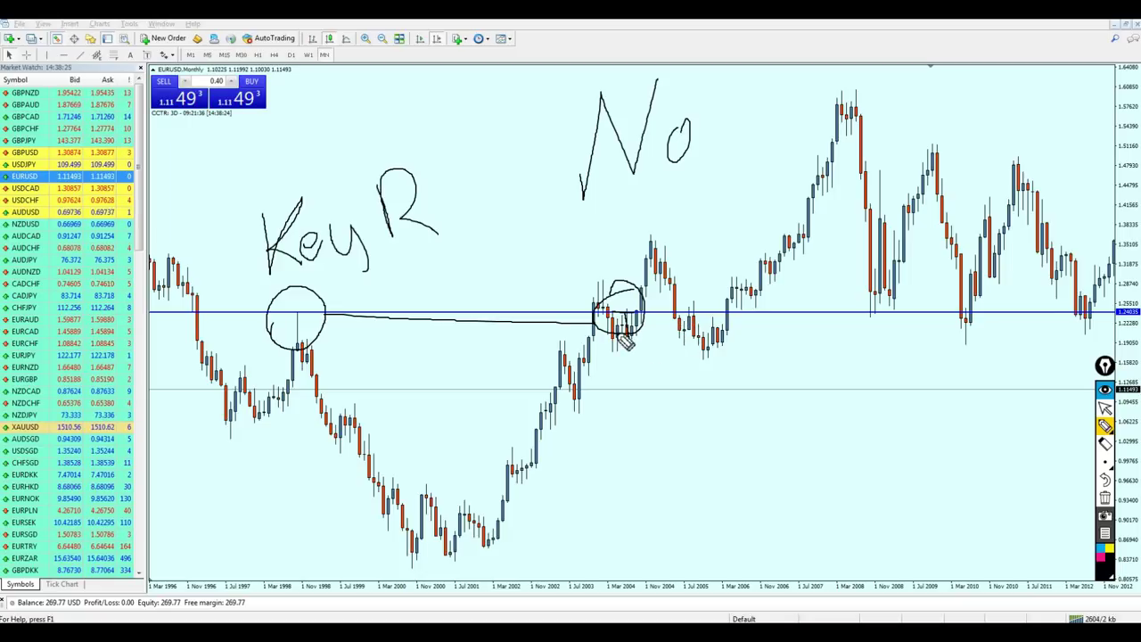
{"action": "left_click_drag", "start_coordinate": [626, 336], "coordinate": [673, 327]}
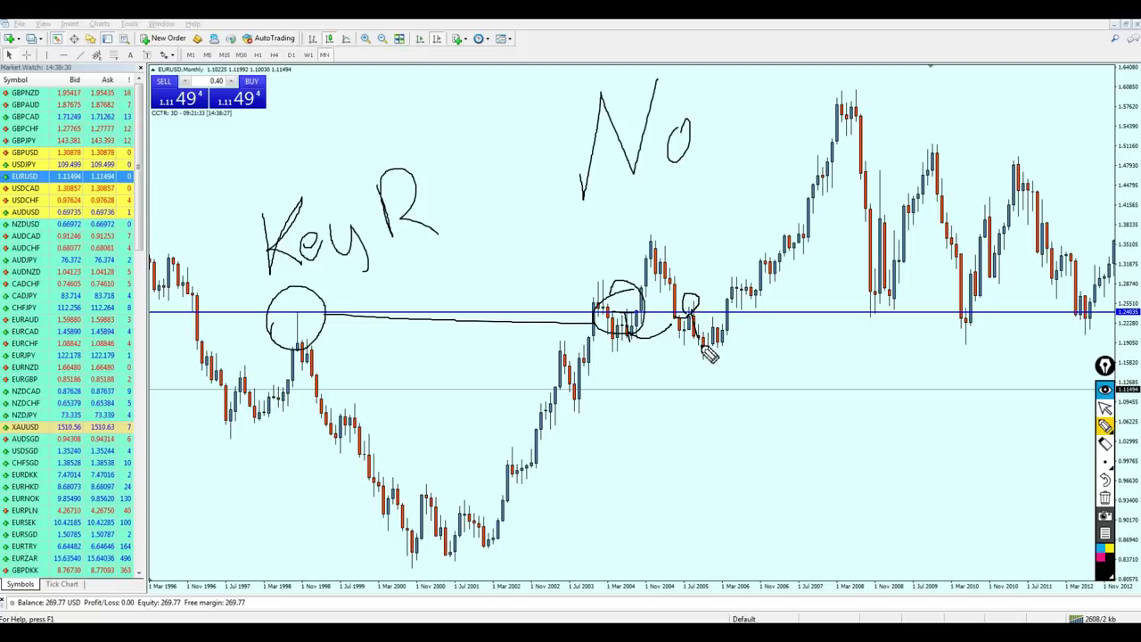
{"action": "left_click_drag", "start_coordinate": [702, 346], "coordinate": [717, 331]}
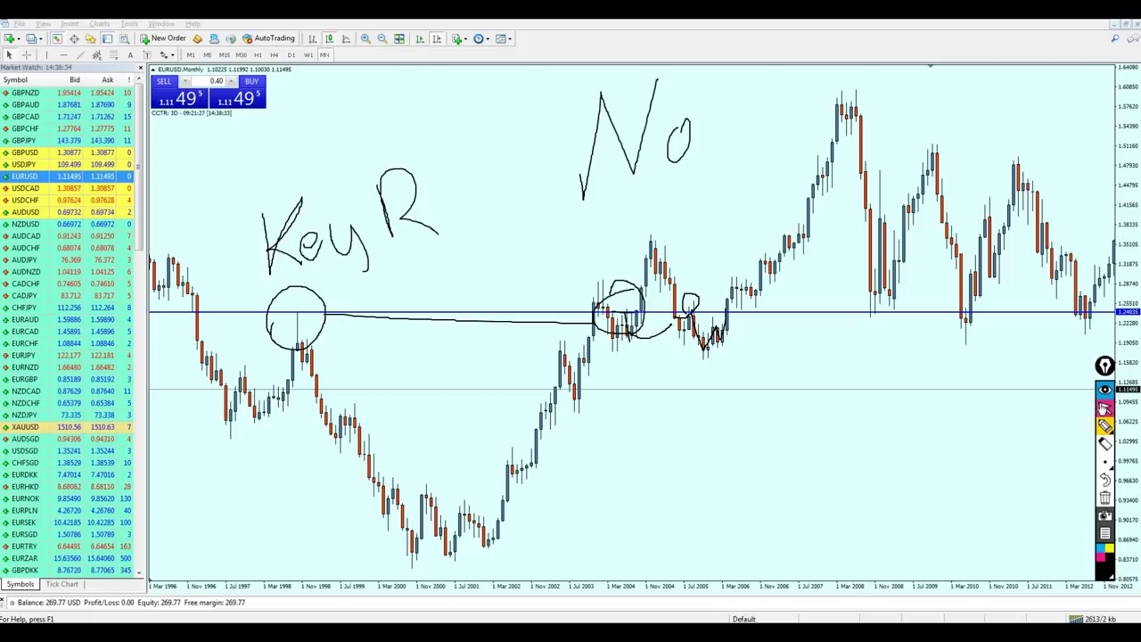
{"action": "left_click", "coordinate": [1105, 497]}
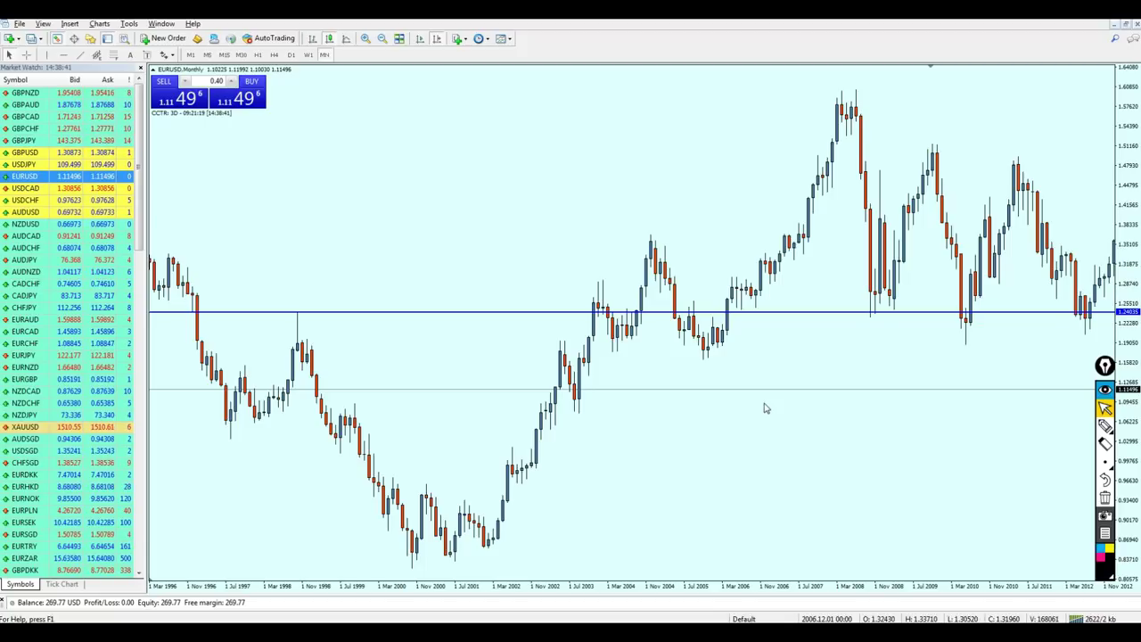
Show the full 1996–2019 price history and delete the horizontal line at the 1998 high.
{"action": "scroll", "coordinate": [753, 402], "scroll_direction": "down", "scroll_amount": 15}
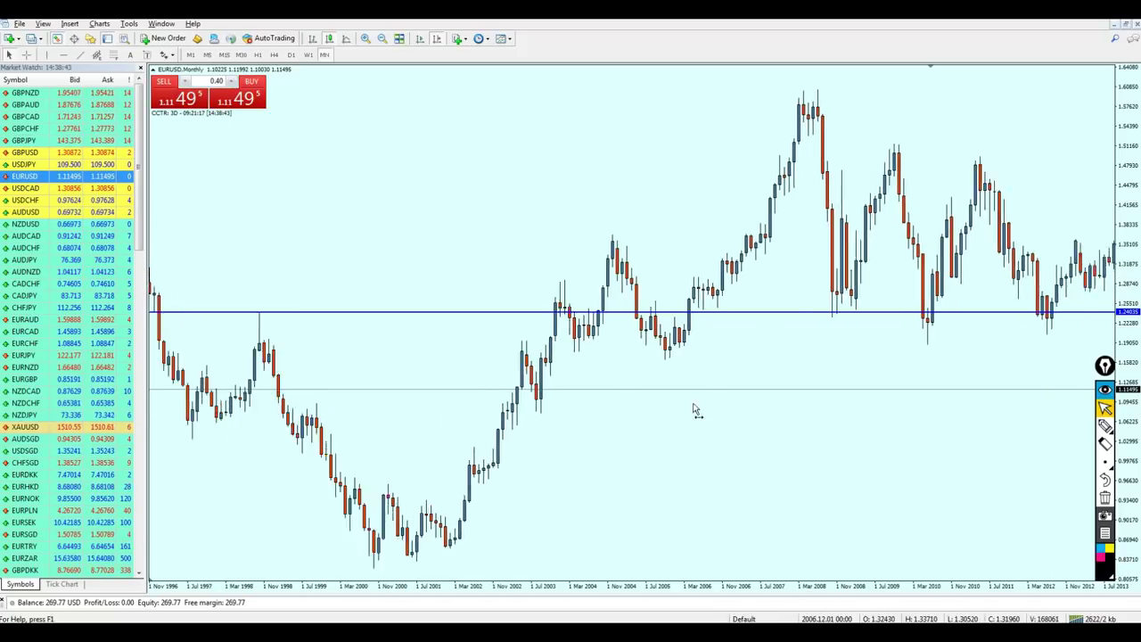
{"action": "left_click_drag", "start_coordinate": [624, 433], "coordinate": [682, 437]}
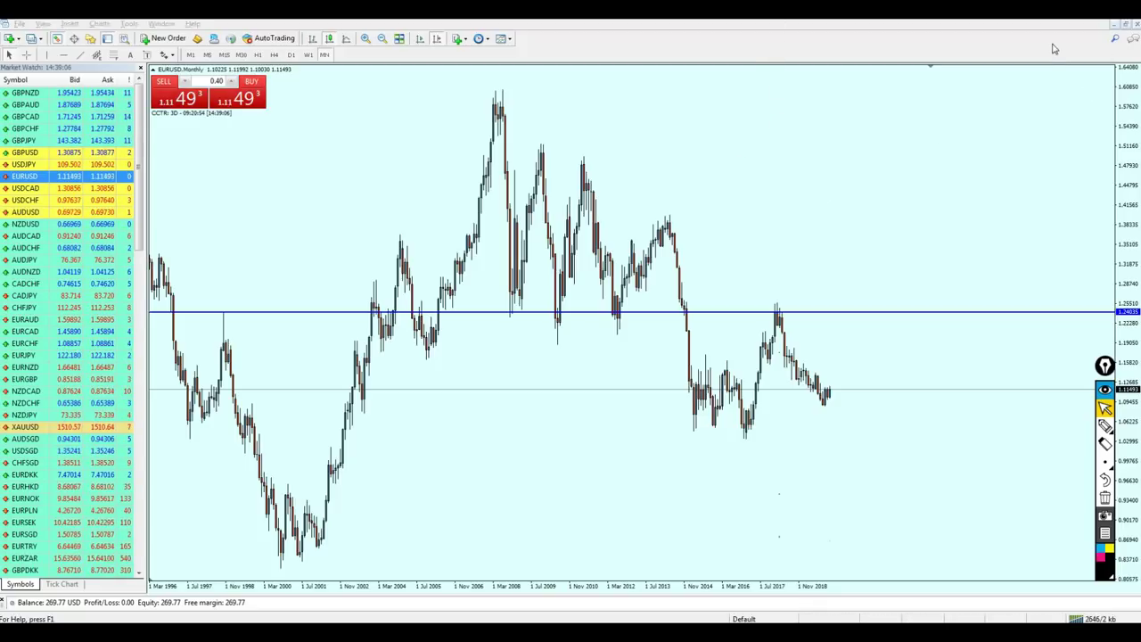
{"action": "left_click", "coordinate": [616, 322]}
{"action": "key", "text": "BackSpace"}
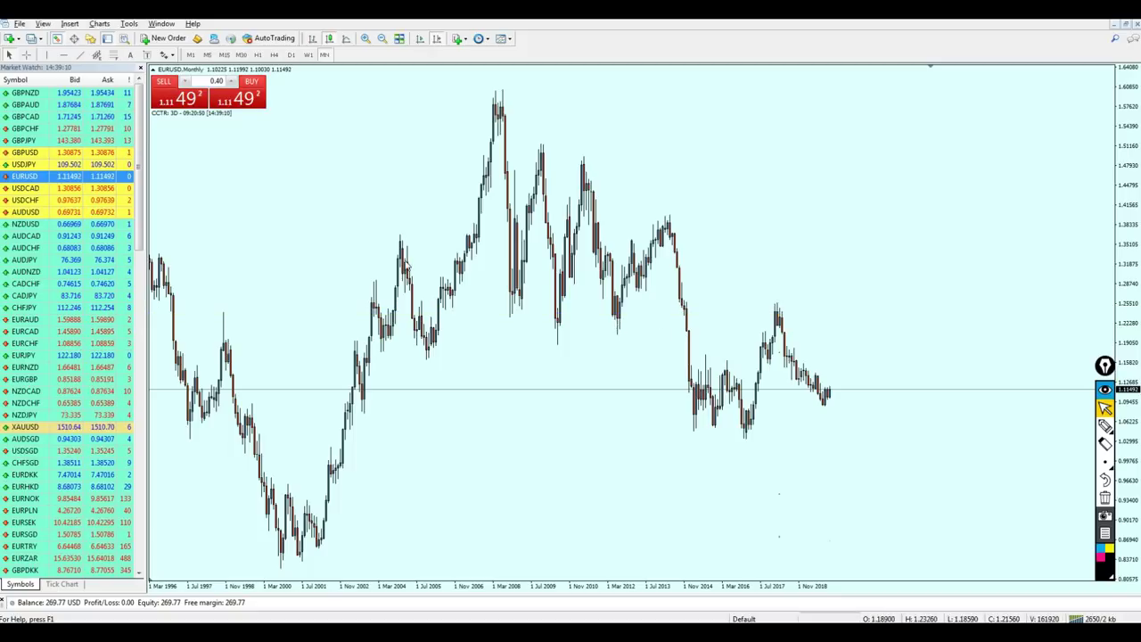
Switch the EURUSD chart to the four-hour timeframe and look back through its price history to January 2018.
{"action": "left_click", "coordinate": [273, 55]}
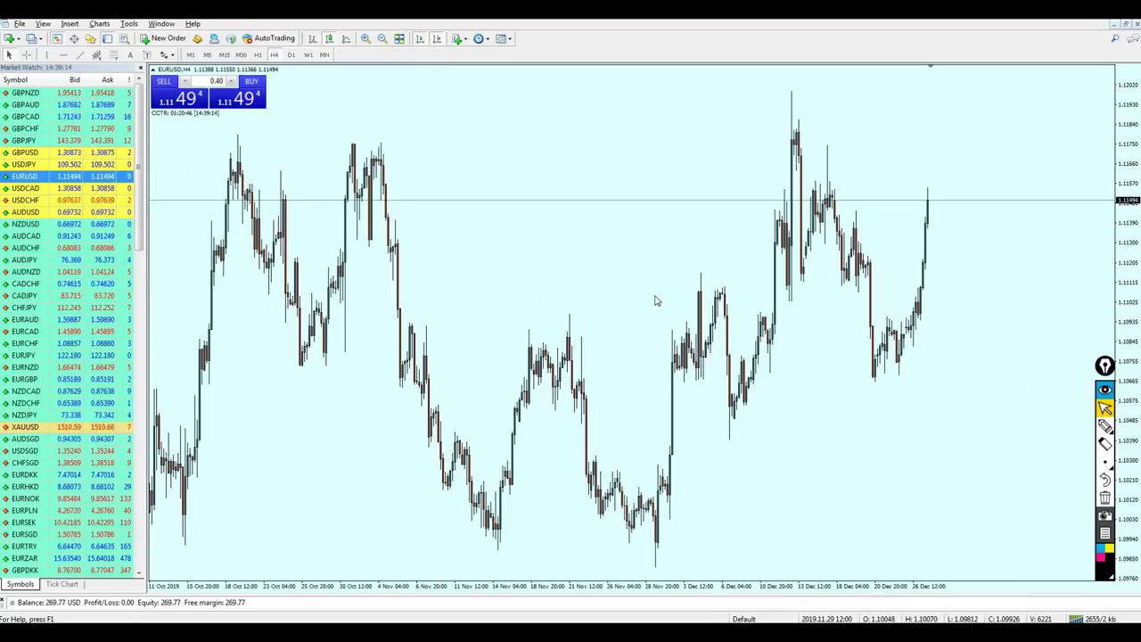
{"action": "key", "text": "minus"}
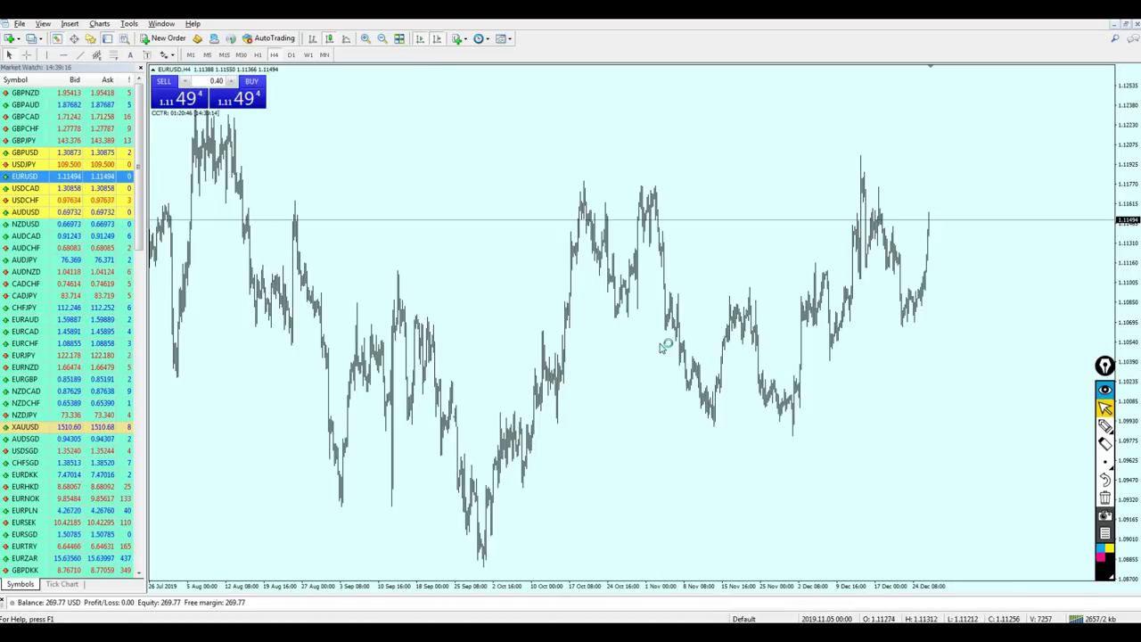
{"action": "key", "text": "plus"}
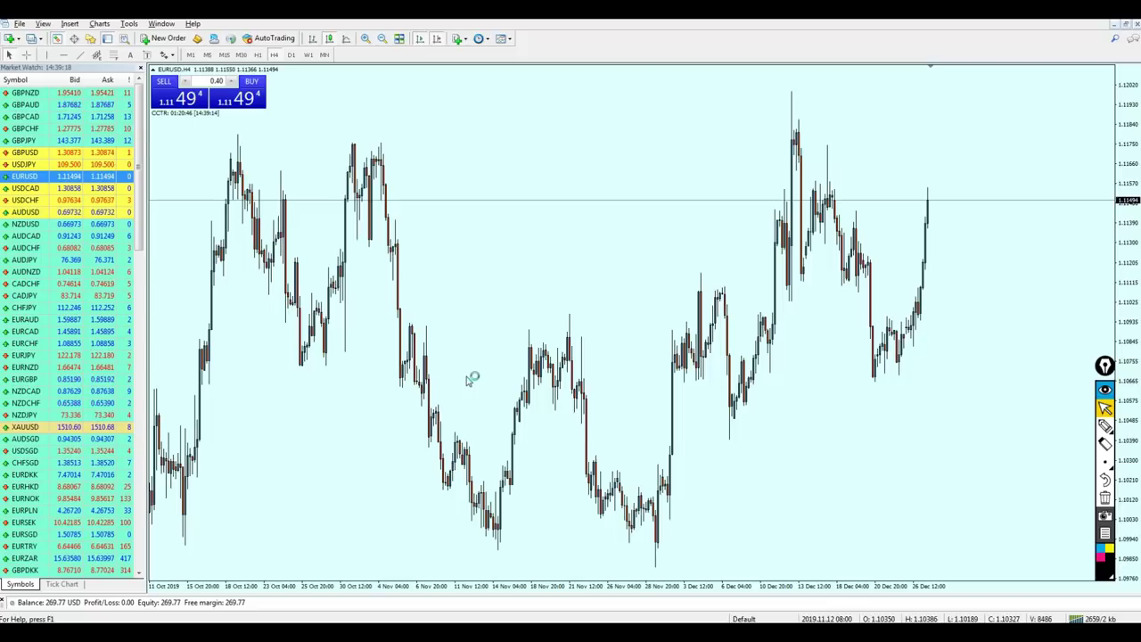
{"action": "left_click_drag", "start_coordinate": [383, 366], "coordinate": [588, 379]}
{"action": "scroll", "coordinate": [580, 363], "scroll_direction": "up", "scroll_amount": 2}
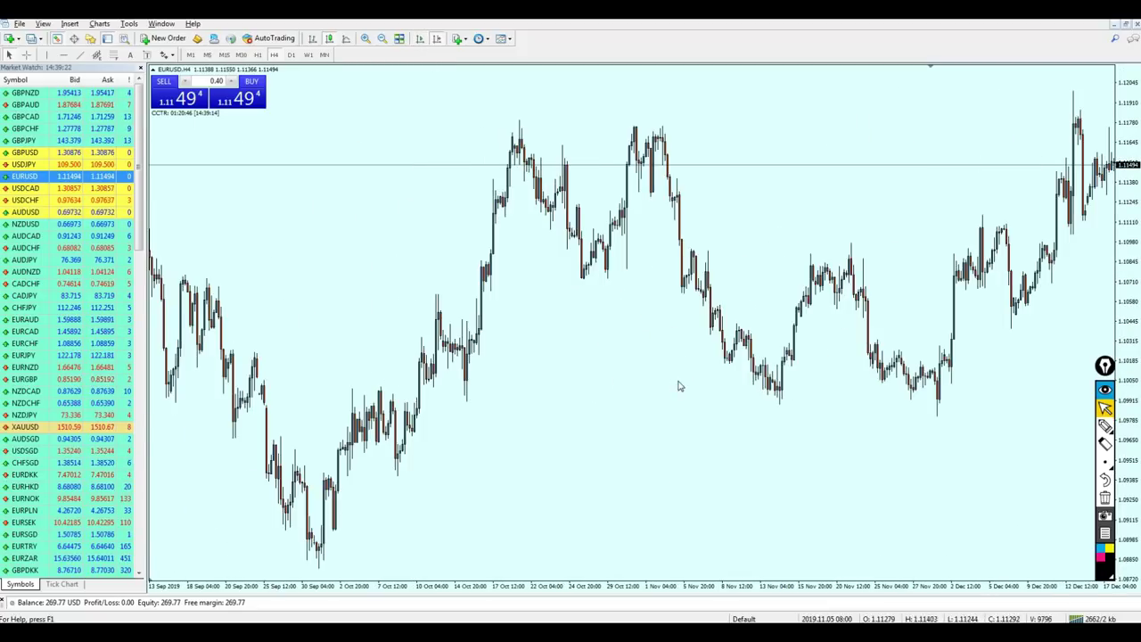
{"action": "left_click", "coordinate": [1105, 425]}
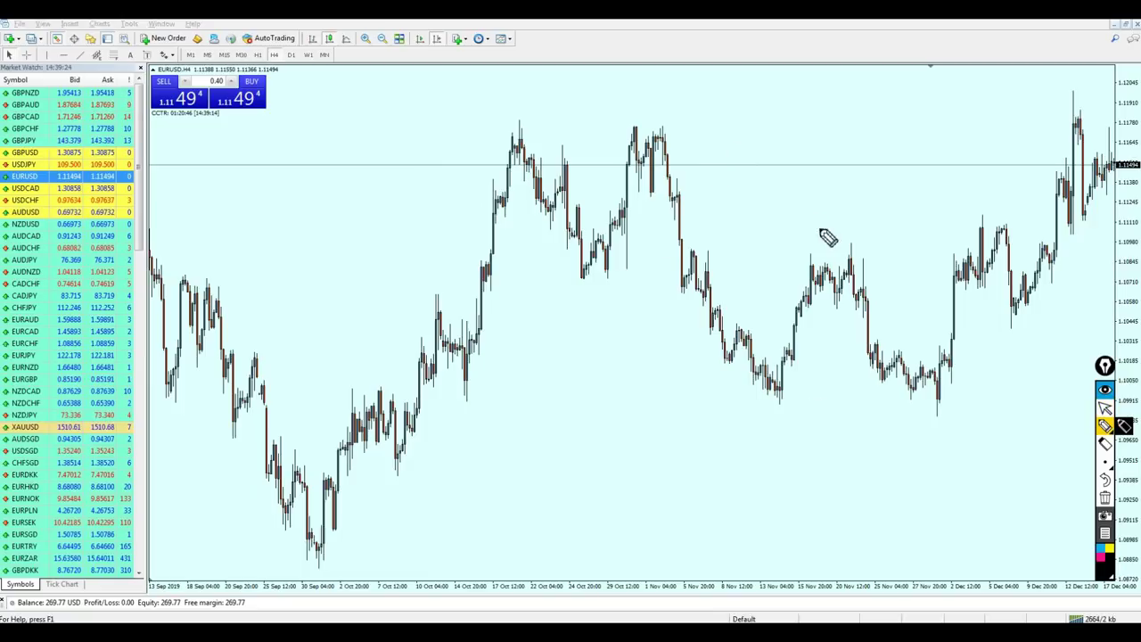
{"action": "left_click", "coordinate": [1105, 407]}
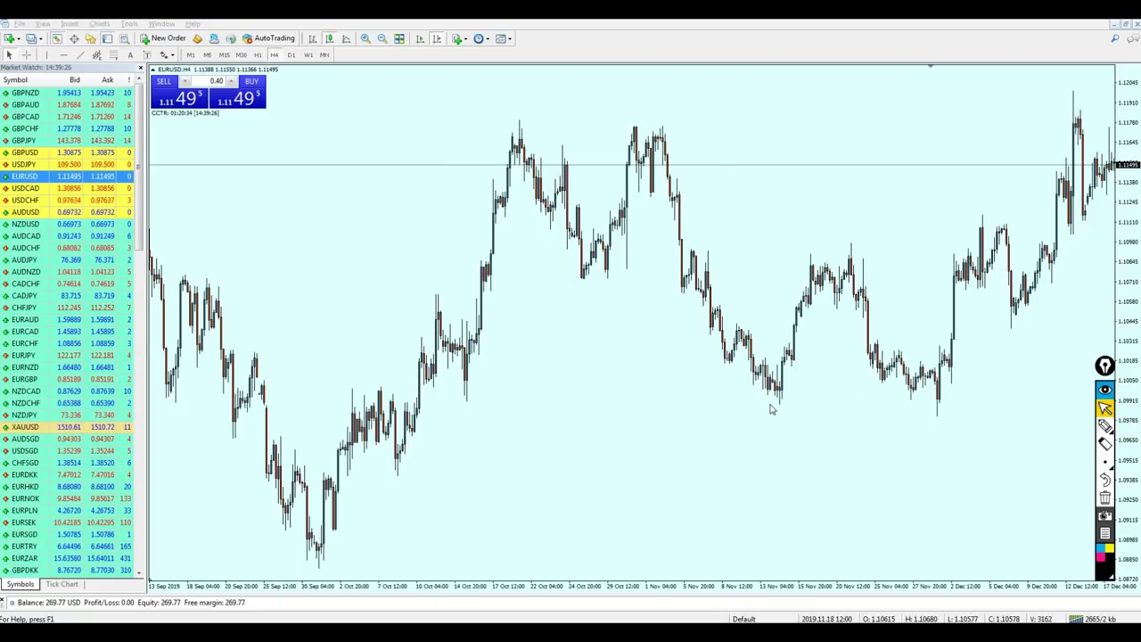
{"action": "scroll", "coordinate": [462, 386], "scroll_direction": "up", "scroll_amount": 15}
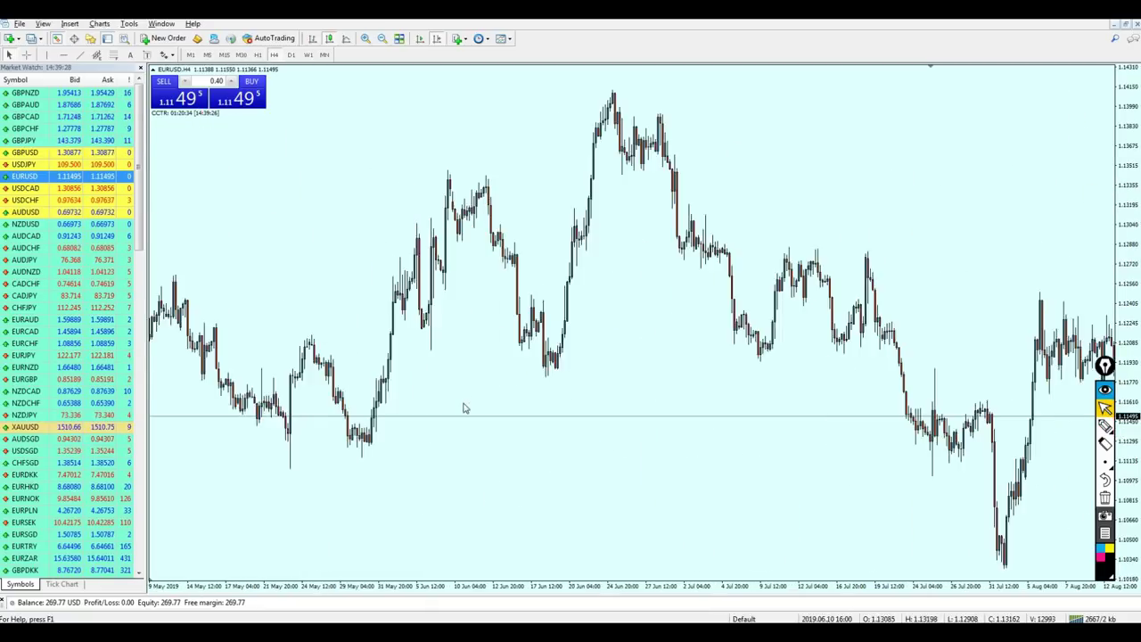
{"action": "scroll", "coordinate": [465, 410], "scroll_direction": "up", "scroll_amount": 15}
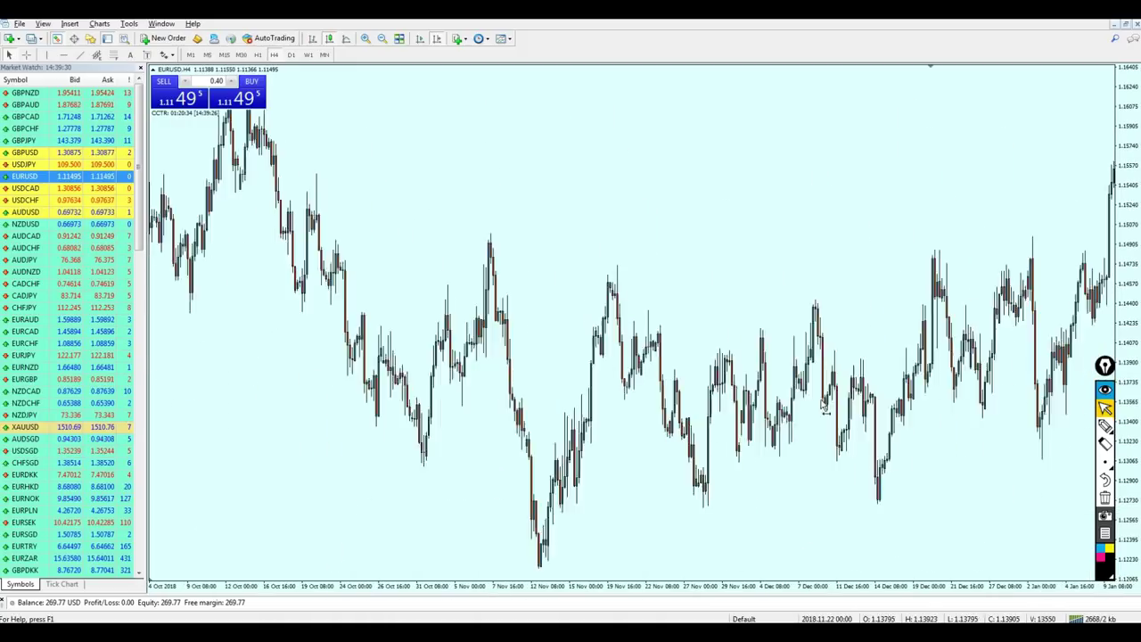
{"action": "scroll", "coordinate": [584, 406], "scroll_direction": "up", "scroll_amount": 5}
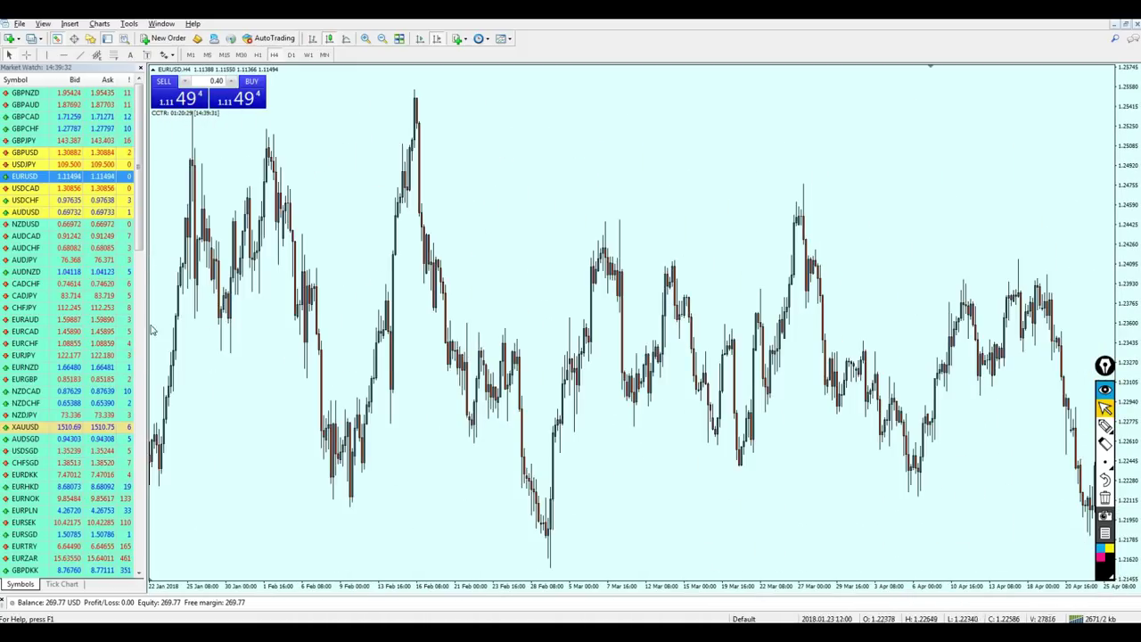
Browse the four-hour charts of other instruments in the watch list, including AUDNZD.
{"action": "left_click", "coordinate": [89, 330]}
{"action": "left_click", "coordinate": [77, 308]}
{"action": "left_click_drag", "start_coordinate": [79, 260], "coordinate": [222, 283]}
{"action": "left_click_drag", "start_coordinate": [88, 330], "coordinate": [308, 339]}
{"action": "left_click_drag", "start_coordinate": [84, 260], "coordinate": [267, 289]}
{"action": "left_click_drag", "start_coordinate": [84, 201], "coordinate": [223, 205]}
{"action": "left_click_drag", "start_coordinate": [82, 117], "coordinate": [213, 170]}
{"action": "left_click_drag", "start_coordinate": [97, 213], "coordinate": [214, 240]}
{"action": "left_click_drag", "start_coordinate": [96, 296], "coordinate": [223, 317]}
{"action": "left_click_drag", "start_coordinate": [87, 343], "coordinate": [213, 276]}
{"action": "left_click_drag", "start_coordinate": [76, 201], "coordinate": [205, 201]}
{"action": "left_click_drag", "start_coordinate": [59, 153], "coordinate": [205, 187]}
{"action": "left_click_drag", "start_coordinate": [81, 284], "coordinate": [223, 302]}
{"action": "left_click_drag", "start_coordinate": [85, 332], "coordinate": [248, 342]}
{"action": "left_click_drag", "start_coordinate": [82, 271], "coordinate": [218, 303]}
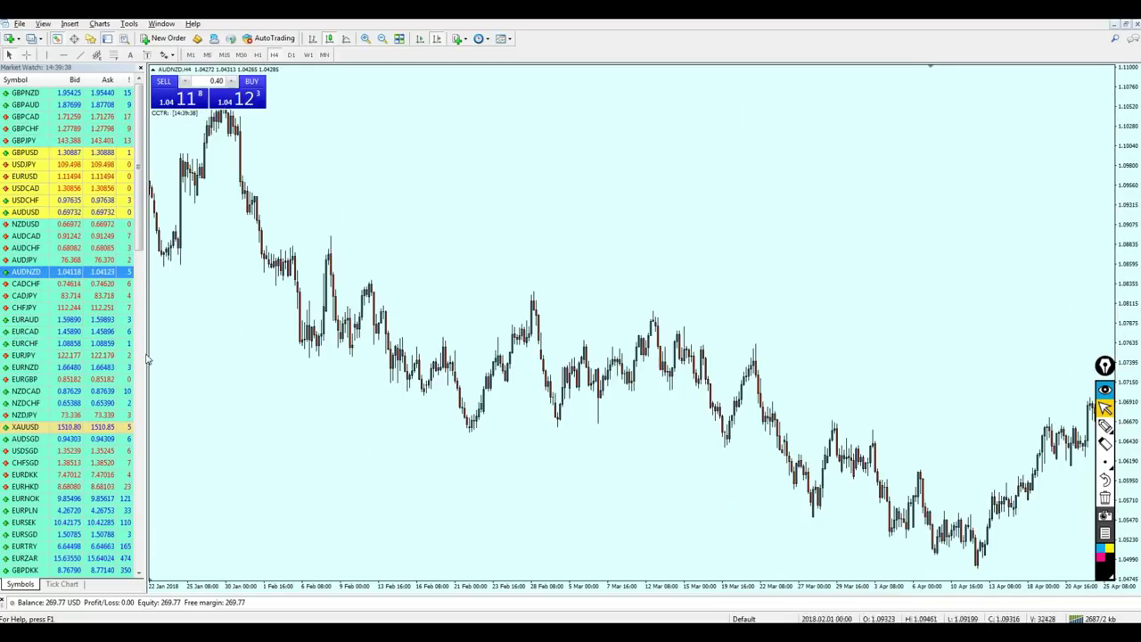
{"action": "left_click_drag", "start_coordinate": [84, 367], "coordinate": [219, 343]}
{"action": "left_click_drag", "start_coordinate": [80, 236], "coordinate": [219, 246]}
{"action": "left_click_drag", "start_coordinate": [80, 189], "coordinate": [214, 236]}
Load CADJPY into the four-hour chart and go back to its July–October 2014 prices.
{"action": "left_click_drag", "start_coordinate": [89, 295], "coordinate": [484, 279]}
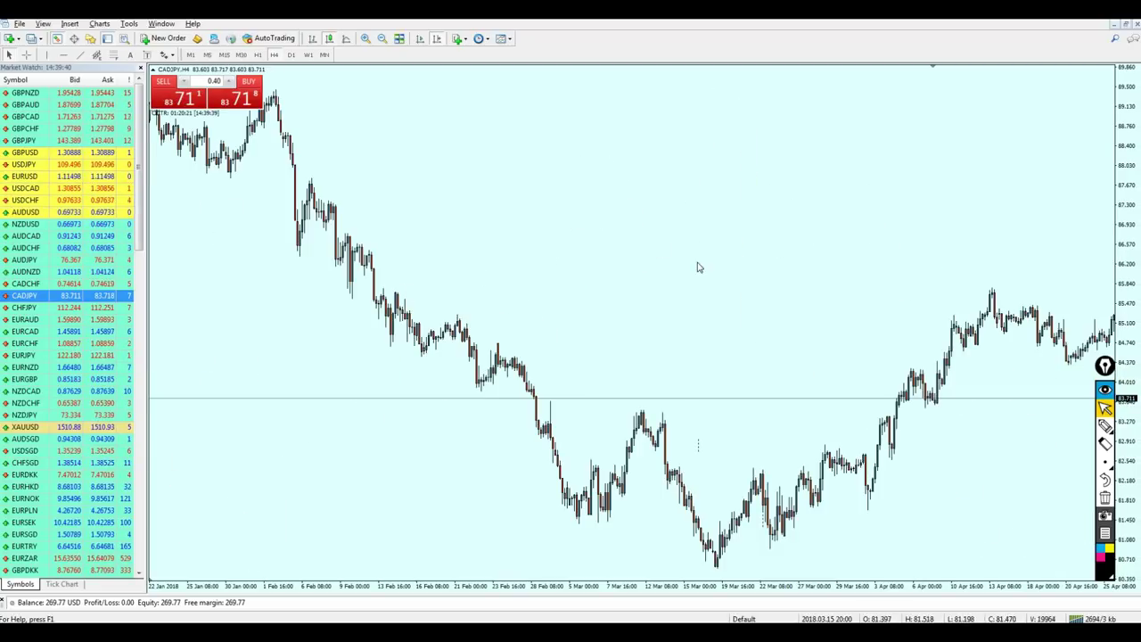
{"action": "scroll", "coordinate": [825, 324], "scroll_direction": "left", "scroll_amount": 20}
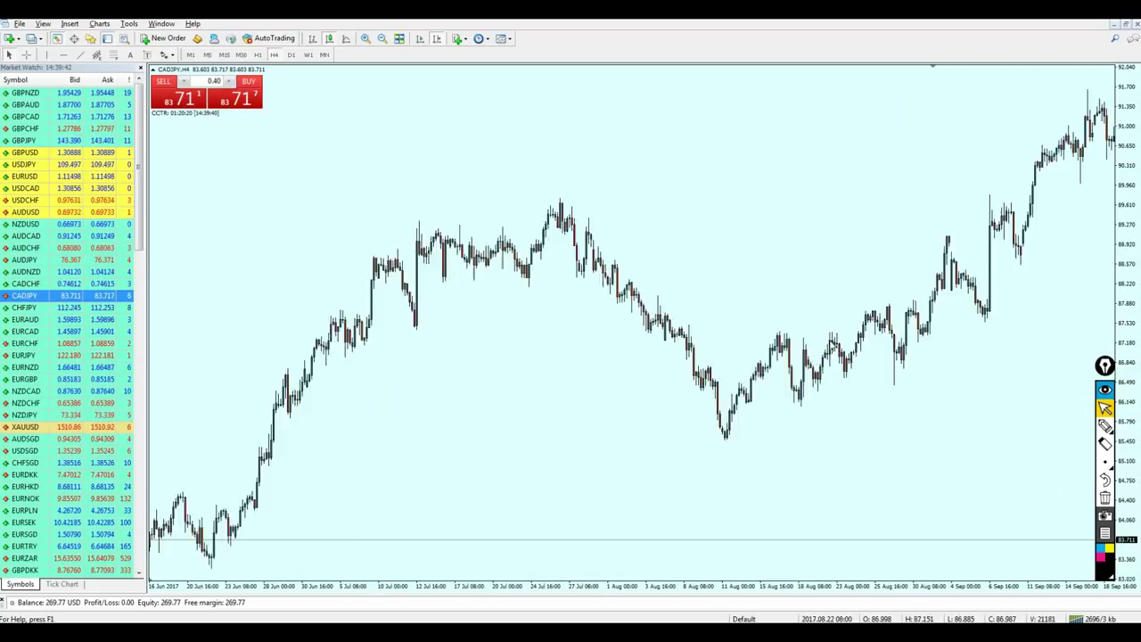
{"action": "scroll", "coordinate": [833, 341], "scroll_direction": "left", "scroll_amount": 20}
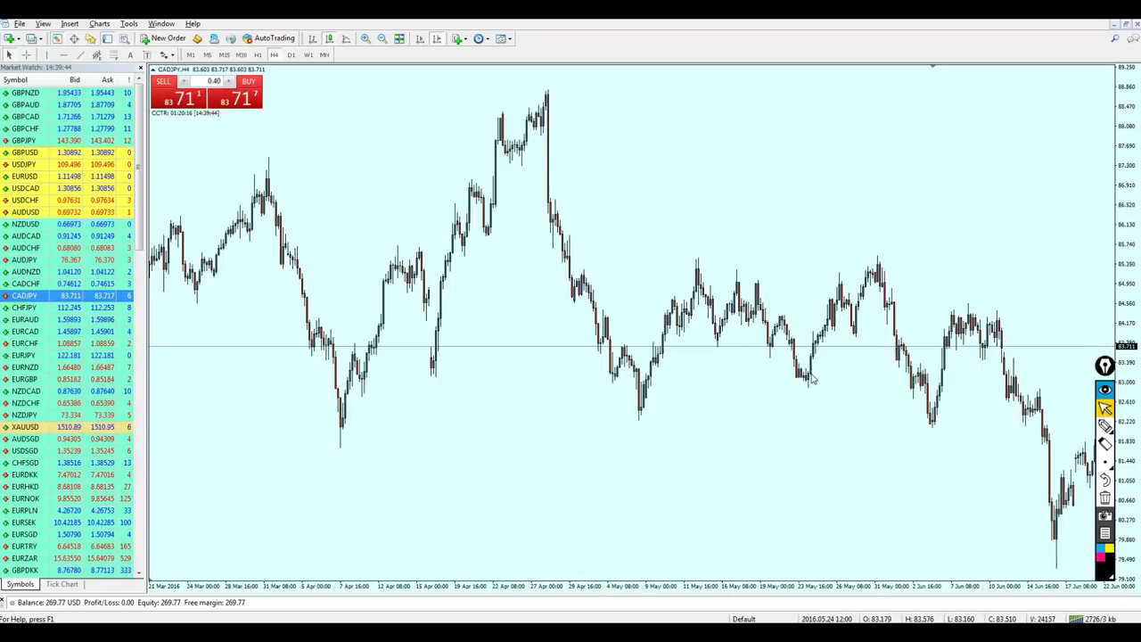
{"action": "scroll", "coordinate": [811, 379], "scroll_direction": "left", "scroll_amount": 20}
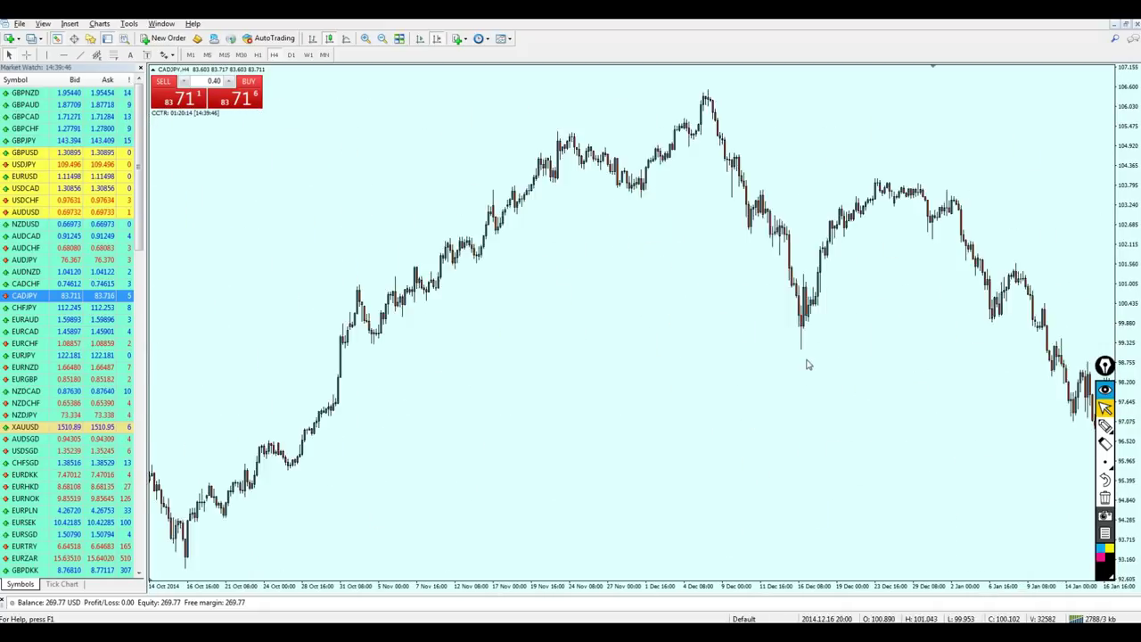
{"action": "scroll", "coordinate": [806, 364], "scroll_direction": "left", "scroll_amount": 12}
{"action": "middle_click", "coordinate": [803, 393]}
{"action": "middle_click", "coordinate": [804, 393]}
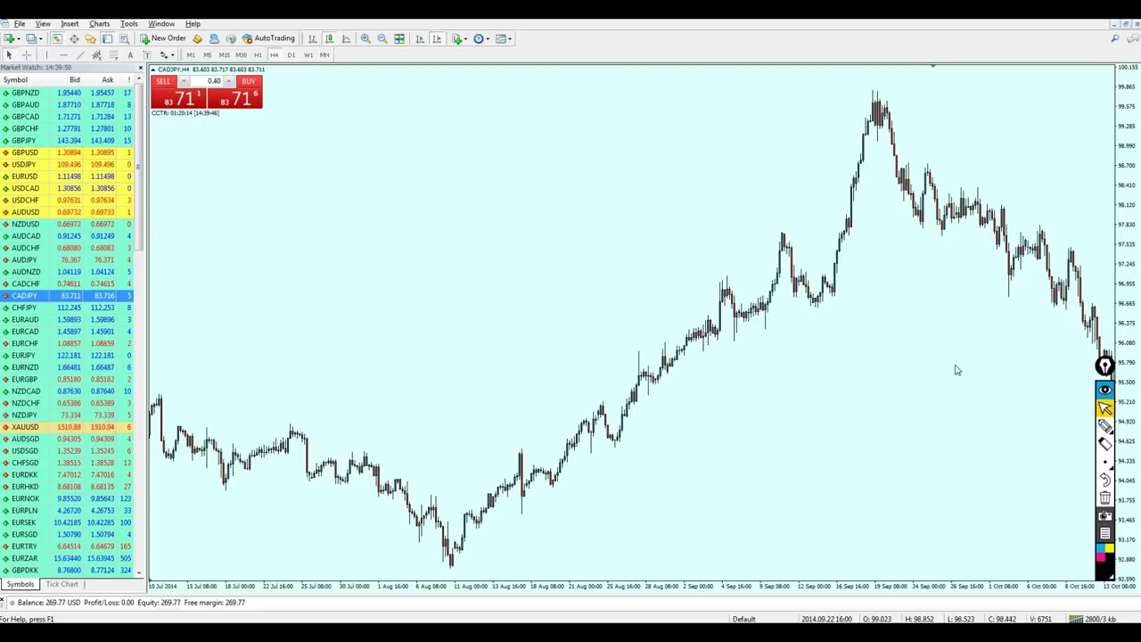
Trace the August–September 2014 rise with the pen and clear the markings.
{"action": "left_click", "coordinate": [1105, 425]}
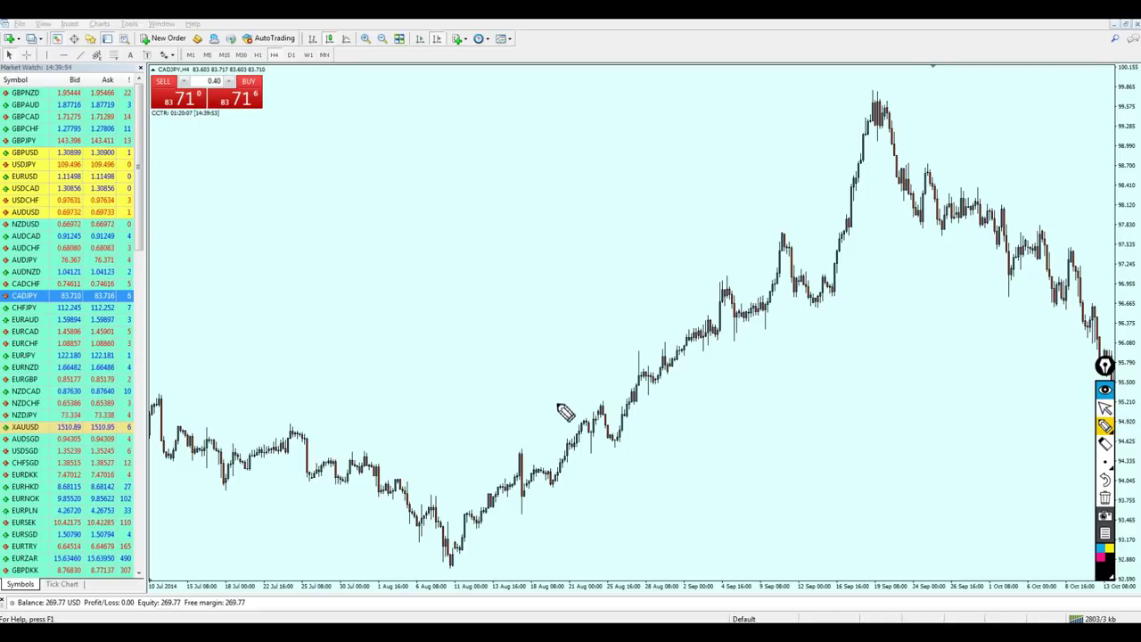
{"action": "left_click_drag", "start_coordinate": [515, 457], "coordinate": [524, 493]}
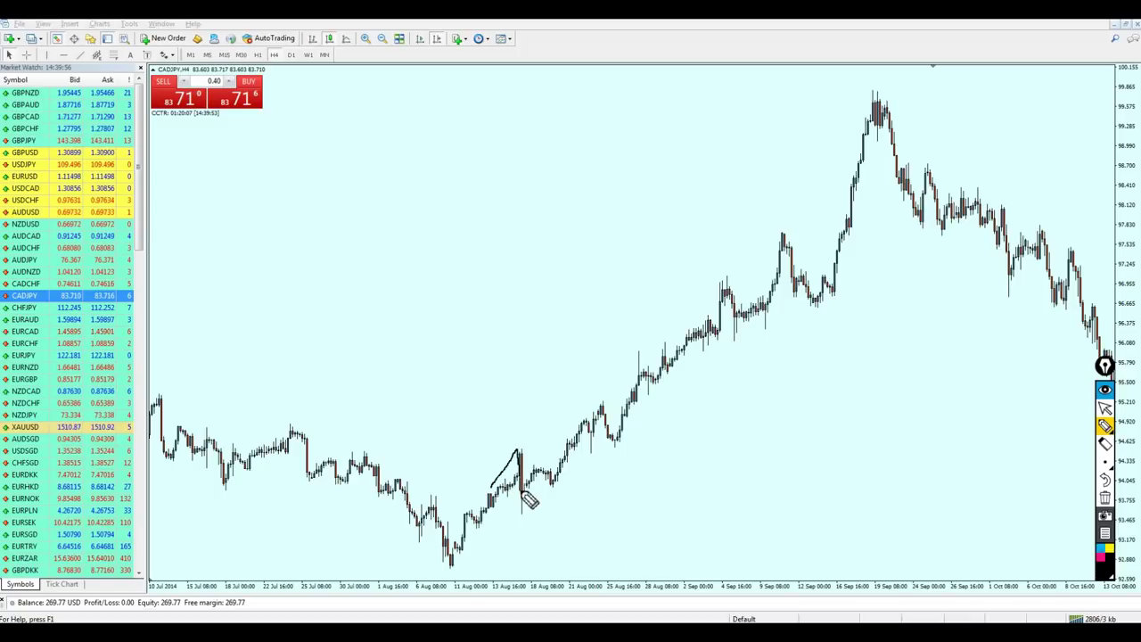
{"action": "mouse_move", "coordinate": [575, 450]}
{"action": "left_mouse_down"}
{"action": "mouse_move", "coordinate": [635, 417]}
{"action": "mouse_move", "coordinate": [650, 382]}
{"action": "mouse_move", "coordinate": [727, 316]}
{"action": "mouse_move", "coordinate": [747, 324]}
{"action": "mouse_move", "coordinate": [783, 242]}
{"action": "mouse_move", "coordinate": [798, 294]}
{"action": "left_mouse_up"}
{"action": "left_click", "coordinate": [1104, 497]}
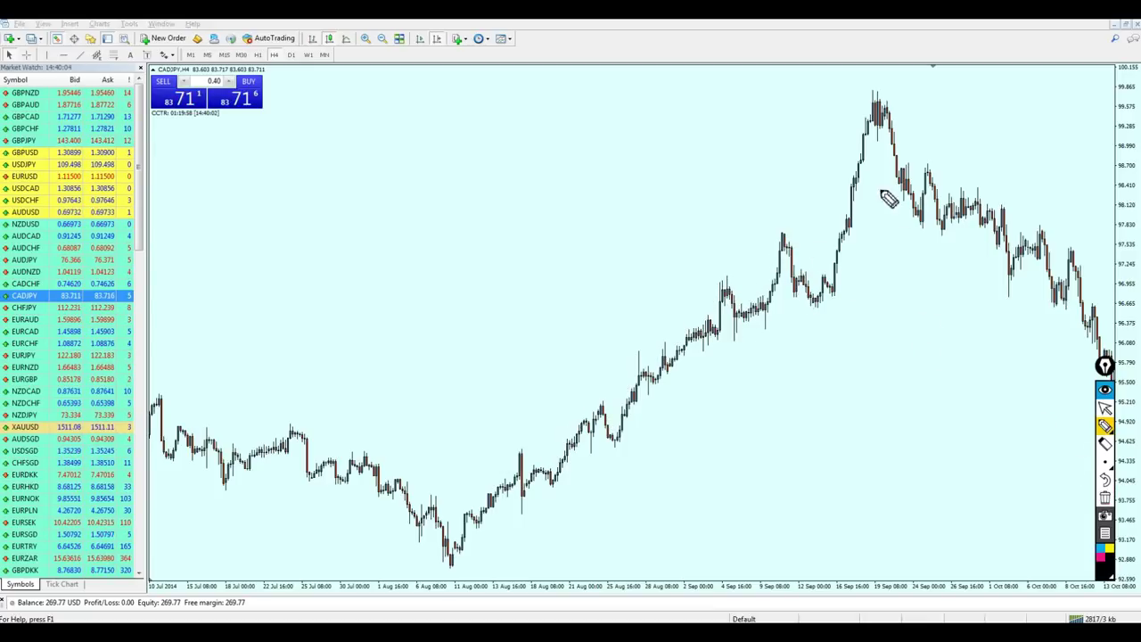
Circle the September 2014 high with the pen, shift the chart slightly and clear the circle.
{"action": "left_click_drag", "start_coordinate": [887, 138], "coordinate": [882, 132]}
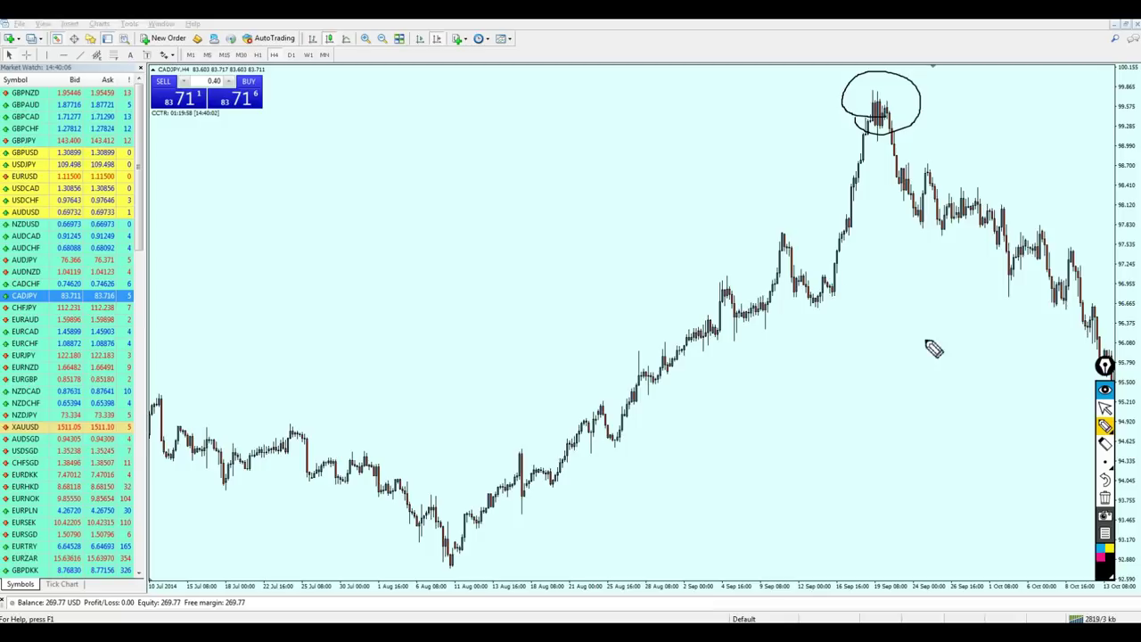
{"action": "left_click", "coordinate": [1105, 407]}
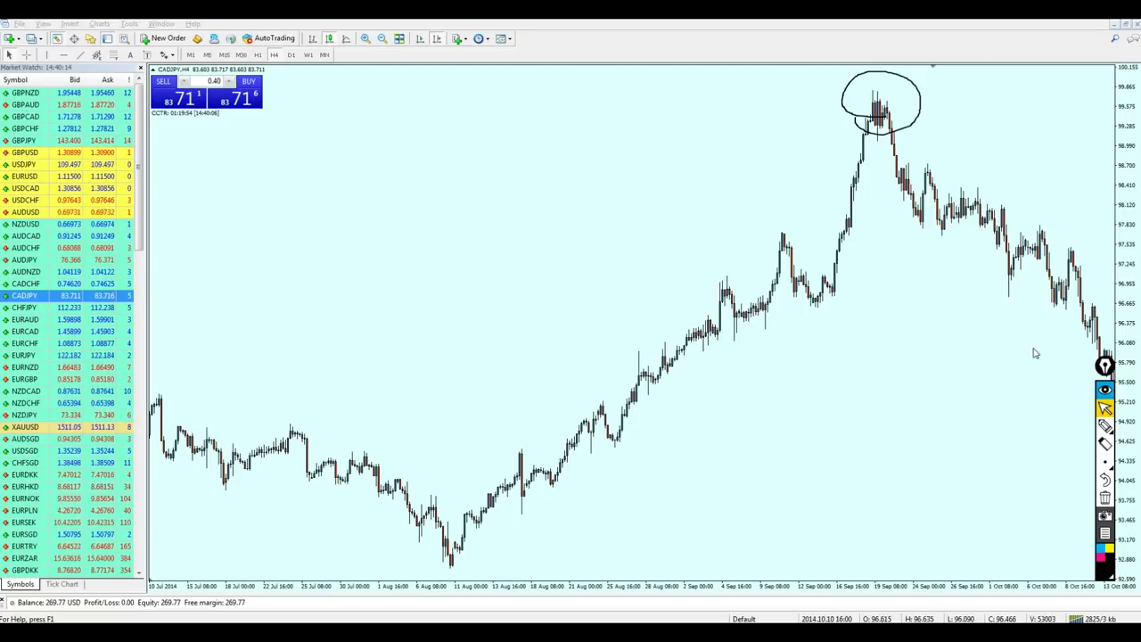
{"action": "left_click_drag", "start_coordinate": [1034, 349], "coordinate": [941, 357]}
{"action": "left_click", "coordinate": [1104, 498]}
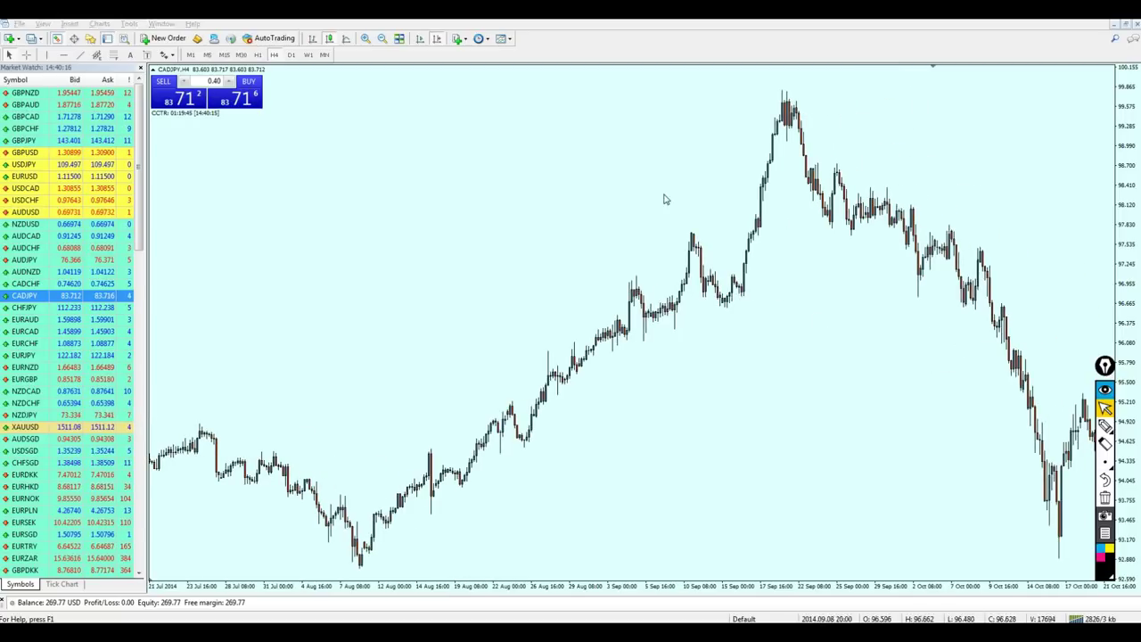
Place a horizontal line at the September 2014 high and adjust it to about 99.643.
{"action": "left_click", "coordinate": [76, 55]}
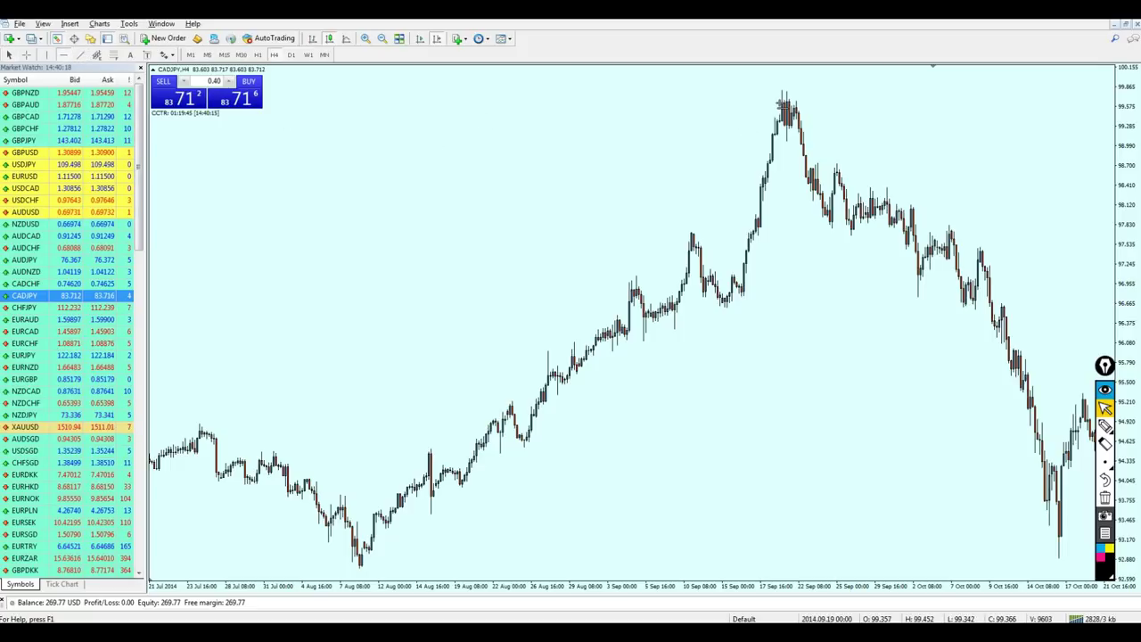
{"action": "left_click", "coordinate": [781, 104]}
{"action": "double_click", "coordinate": [729, 103]}
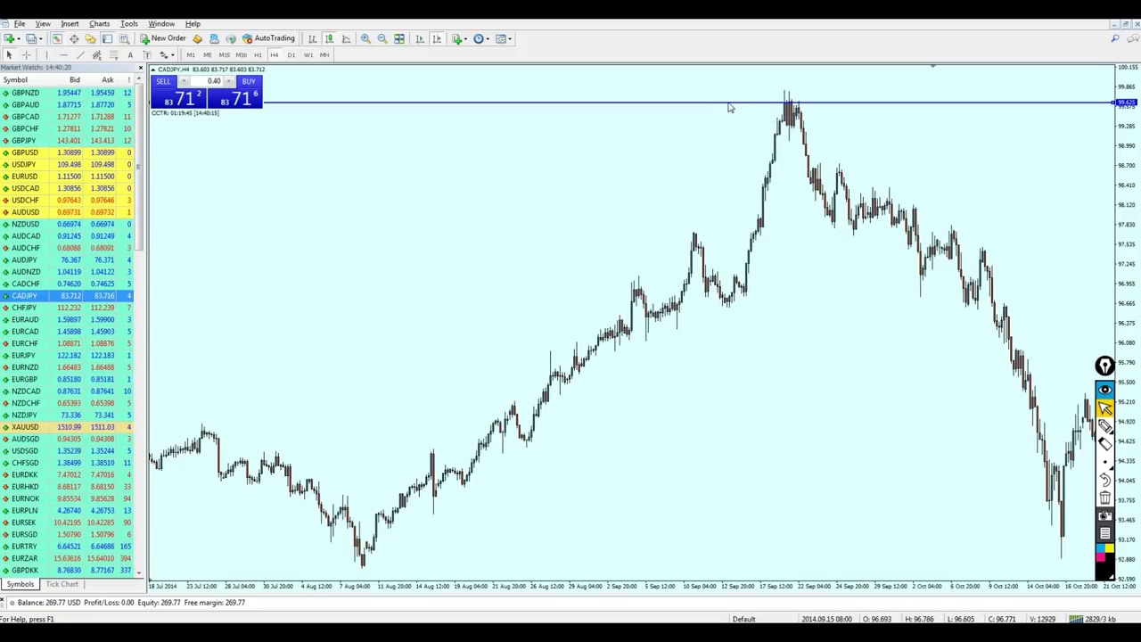
{"action": "left_click_drag", "start_coordinate": [728, 103], "coordinate": [726, 101]}
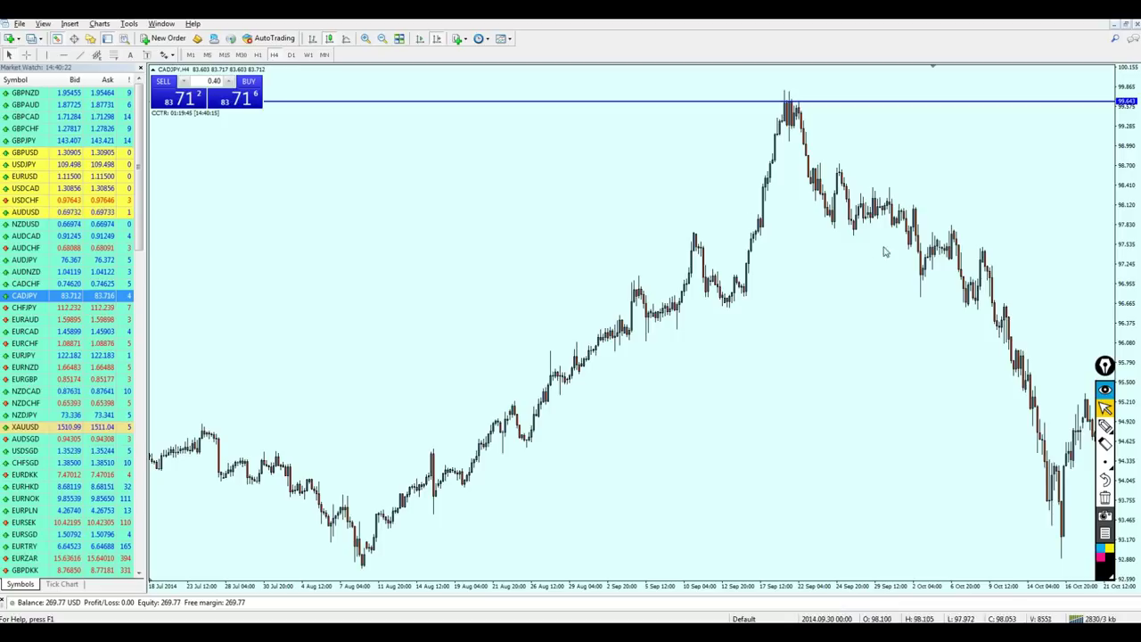
Draw a pen arrow to the point where prices first return to the horizontal line in late October 2014.
{"action": "scroll", "coordinate": [830, 261], "scroll_direction": "up", "scroll_amount": 5}
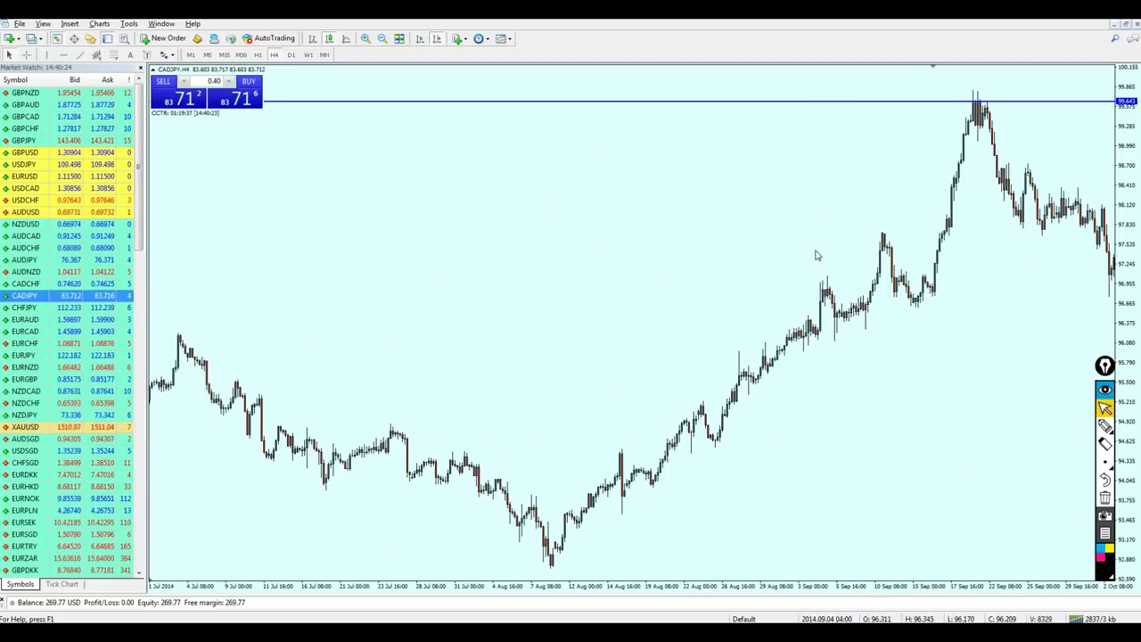
{"action": "scroll", "coordinate": [814, 255], "scroll_direction": "down", "scroll_amount": 2}
{"action": "scroll", "coordinate": [823, 275], "scroll_direction": "down", "scroll_amount": 8}
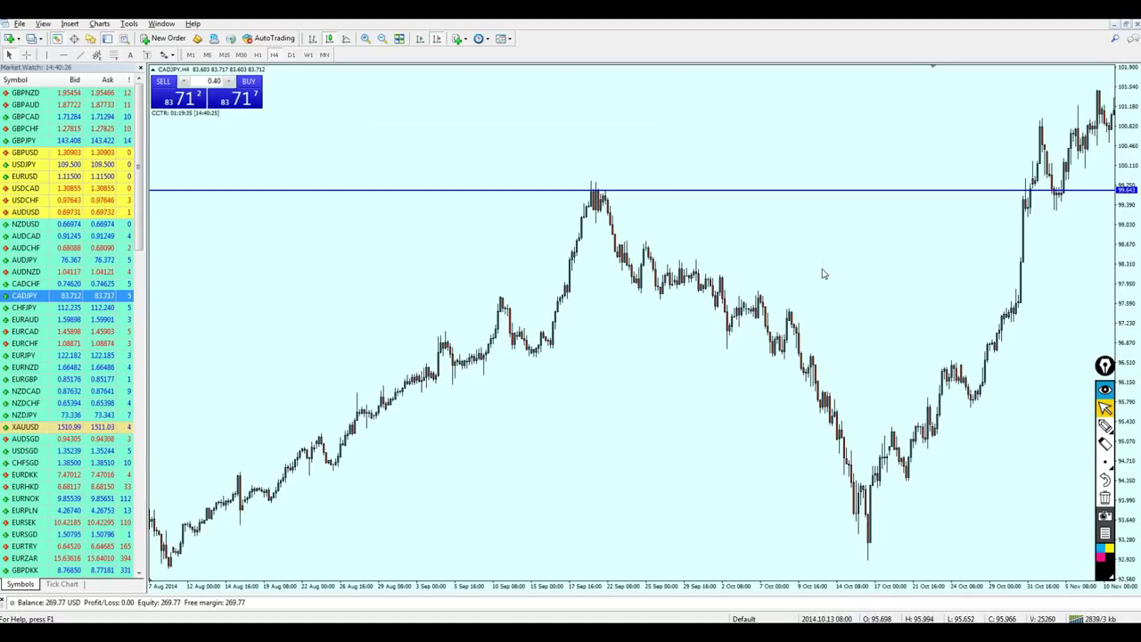
{"action": "scroll", "coordinate": [909, 283], "scroll_direction": "down", "scroll_amount": 1}
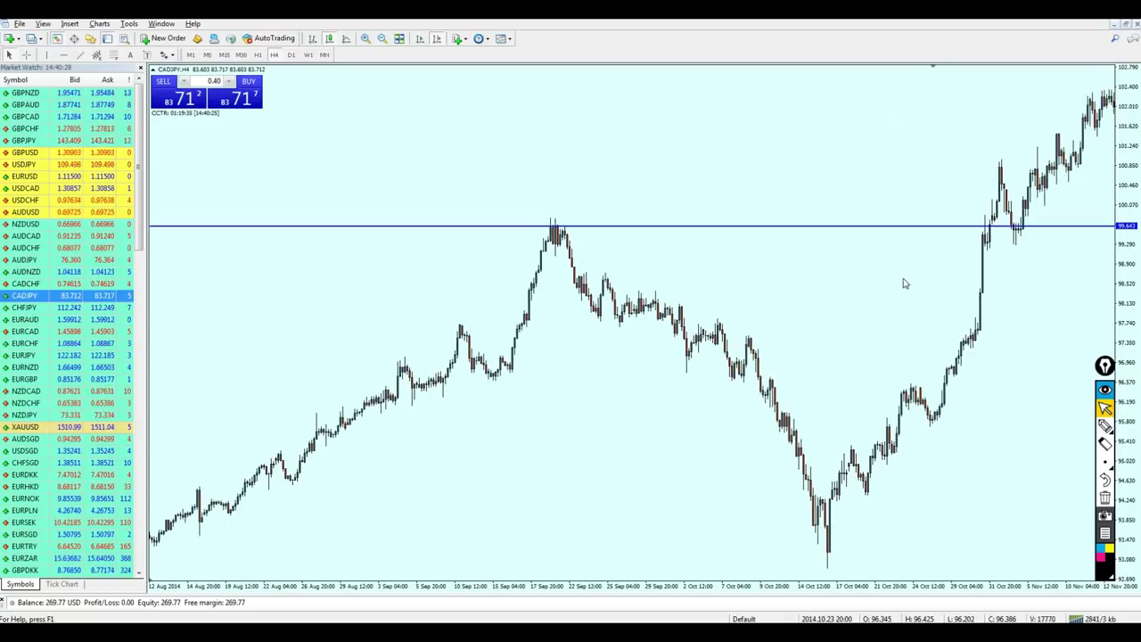
{"action": "left_click", "coordinate": [1104, 426]}
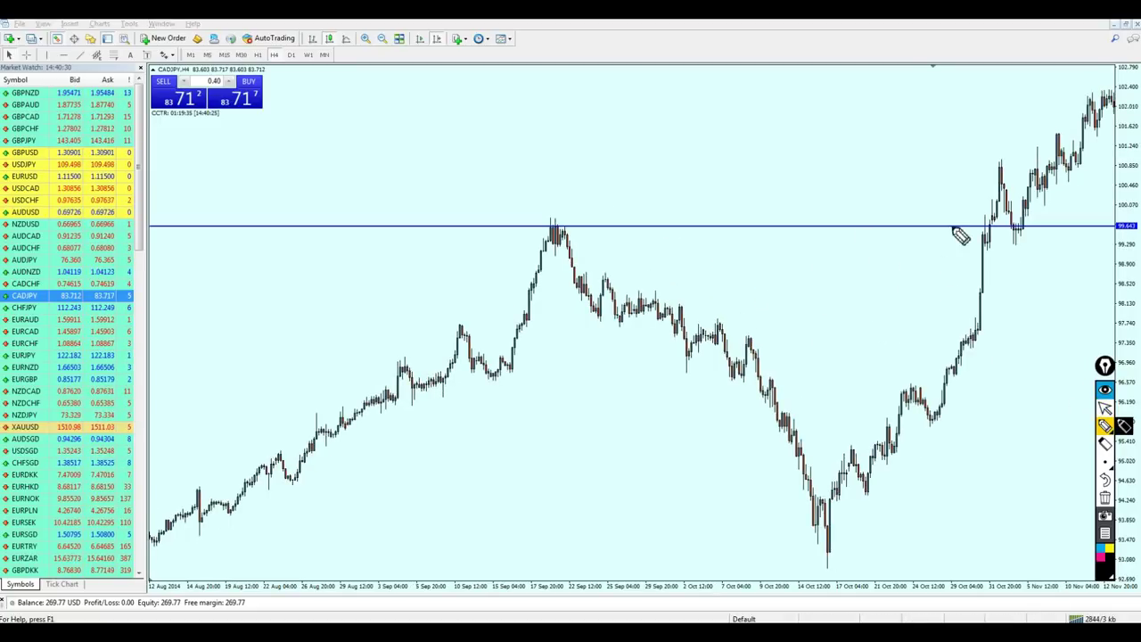
{"action": "mouse_move", "coordinate": [958, 190]}
{"action": "left_mouse_down"}
{"action": "mouse_move", "coordinate": [978, 222]}
{"action": "mouse_move", "coordinate": [963, 213]}
{"action": "left_mouse_up"}
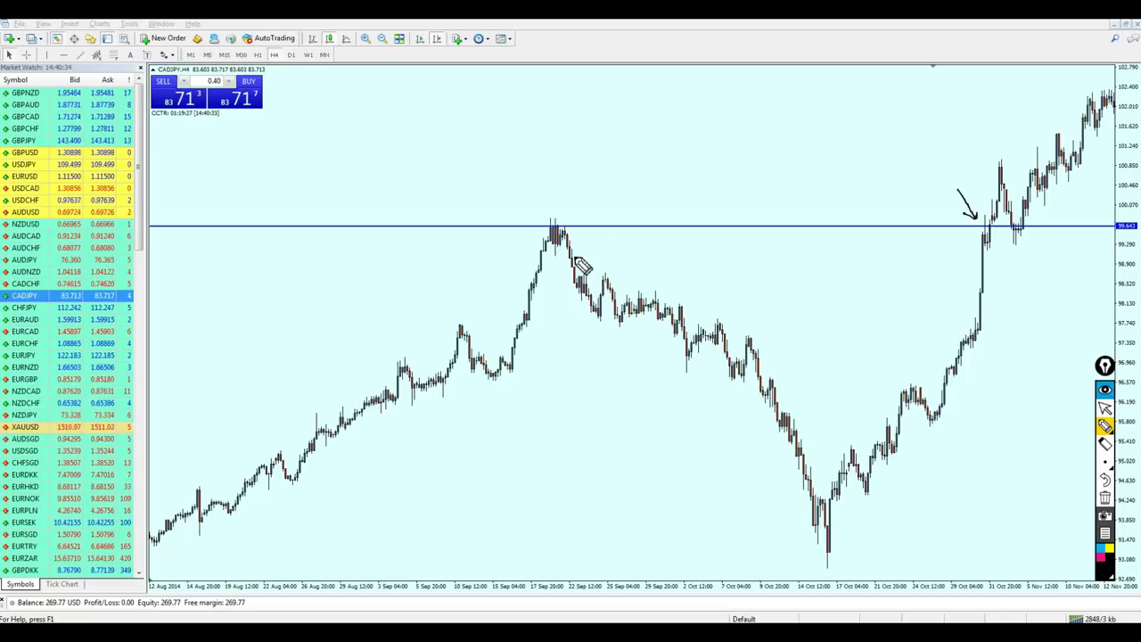
Circle the September 2014 high on the line and handwrite "Key" above it.
{"action": "left_click_drag", "start_coordinate": [526, 189], "coordinate": [518, 236]}
{"action": "left_click_drag", "start_coordinate": [530, 133], "coordinate": [543, 181]}
{"action": "mouse_move", "coordinate": [566, 115]}
{"action": "left_mouse_down"}
{"action": "mouse_move", "coordinate": [537, 146]}
{"action": "mouse_move", "coordinate": [557, 176]}
{"action": "left_mouse_up"}
{"action": "left_click_drag", "start_coordinate": [560, 161], "coordinate": [589, 159]}
{"action": "left_click_drag", "start_coordinate": [590, 144], "coordinate": [612, 183]}
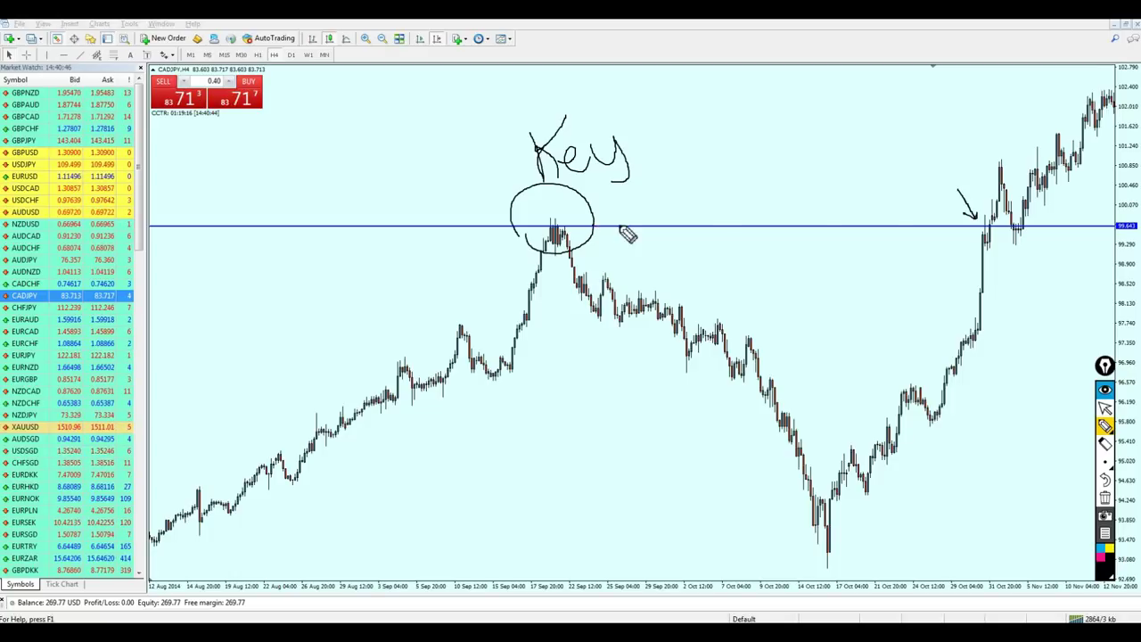
Draw a stroke from the circled September high to the arrow, and clear all pen markings.
{"action": "left_click_drag", "start_coordinate": [628, 233], "coordinate": [956, 226]}
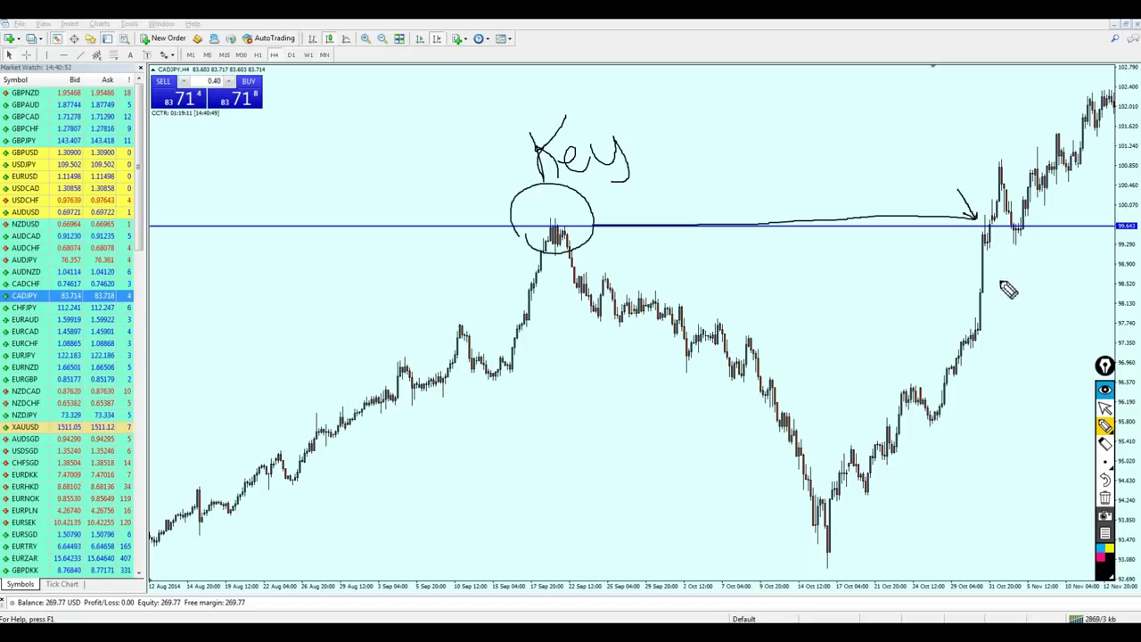
{"action": "left_click", "coordinate": [1104, 407]}
{"action": "left_click", "coordinate": [1104, 497]}
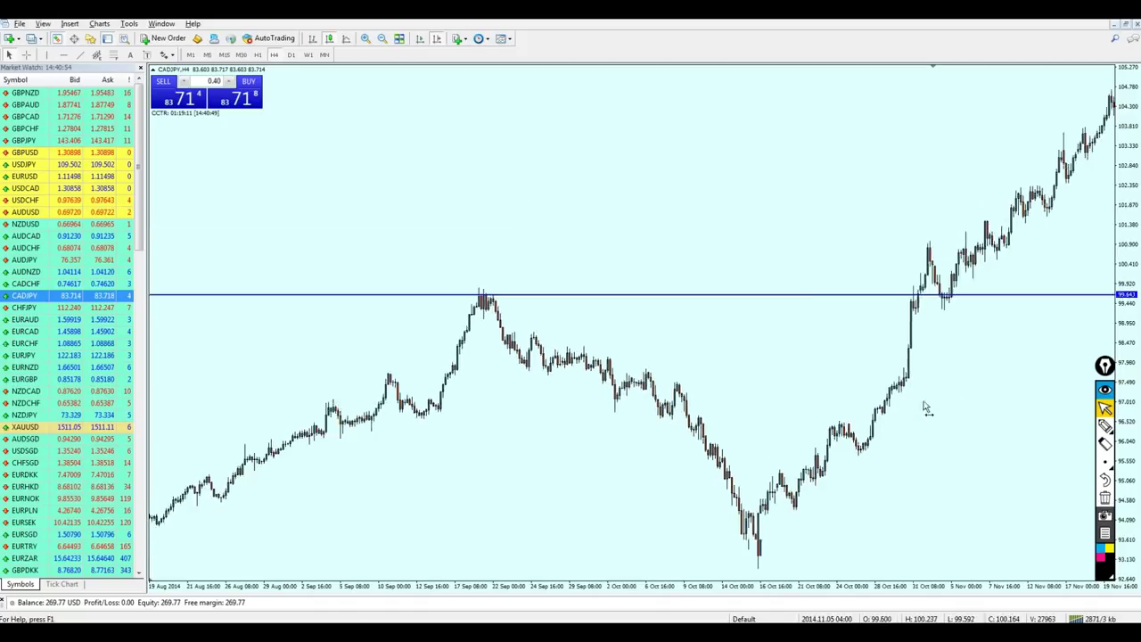
Circle the early November 2014 pullback to the line, handwrite "S" below it and trace the rise to the 20 November high.
{"action": "middle_click", "coordinate": [888, 307]}
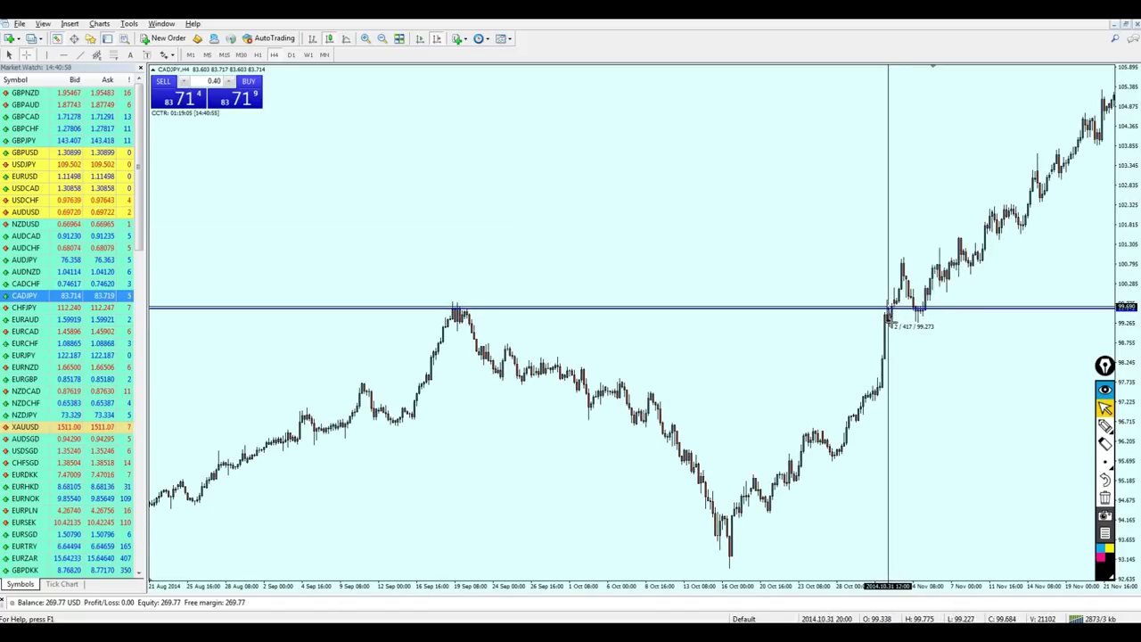
{"action": "mouse_move", "coordinate": [888, 308]}
{"action": "left_mouse_down"}
{"action": "mouse_move", "coordinate": [800, 360]}
{"action": "mouse_move", "coordinate": [655, 369]}
{"action": "mouse_move", "coordinate": [670, 362]}
{"action": "left_mouse_up"}
{"action": "left_click", "coordinate": [1104, 425]}
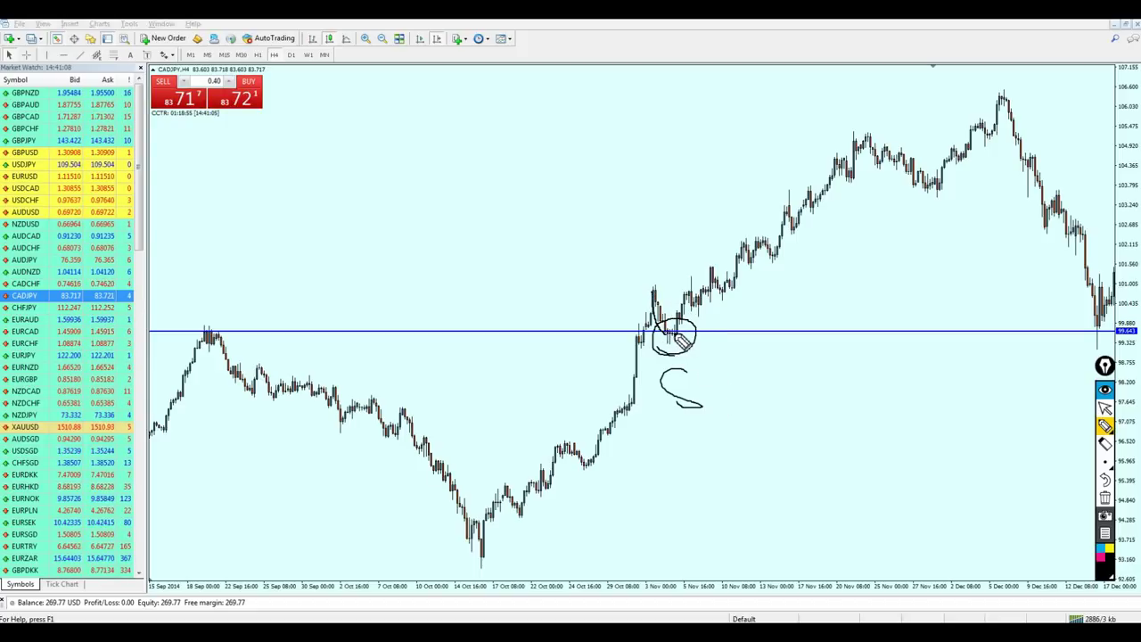
{"action": "left_click_drag", "start_coordinate": [673, 331], "coordinate": [863, 134]}
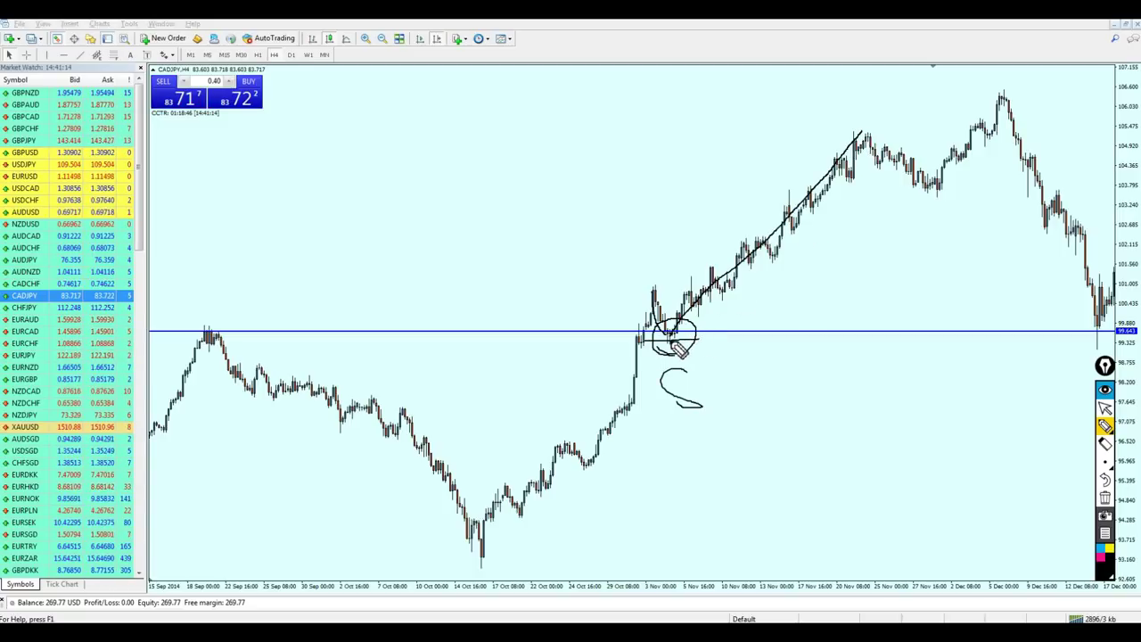
Trace the rise from the circled November 2014 pullback to the 20 November high once more and clear the pen markings.
{"action": "mouse_move", "coordinate": [678, 330]}
{"action": "left_mouse_down"}
{"action": "mouse_move", "coordinate": [782, 254]}
{"action": "mouse_move", "coordinate": [862, 147]}
{"action": "left_mouse_up"}
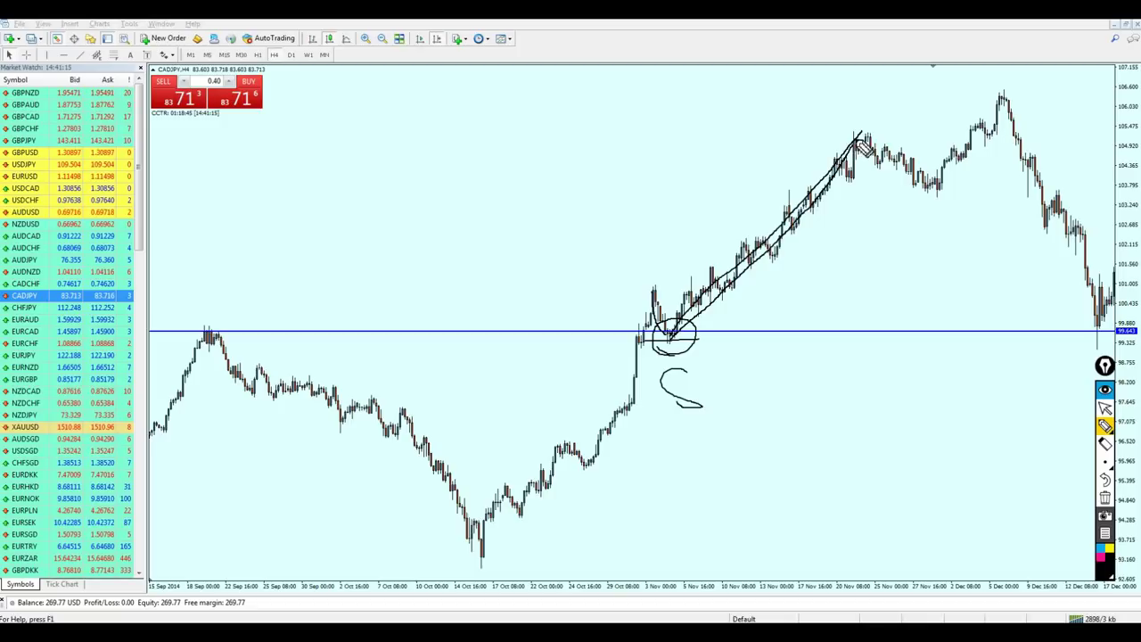
{"action": "left_click", "coordinate": [1105, 408]}
Circle the mid-December 2014 low on the line, trace the fall into it and the rebound to the 23 December high, and clear the markings.
{"action": "left_click_drag", "start_coordinate": [921, 440], "coordinate": [675, 434]}
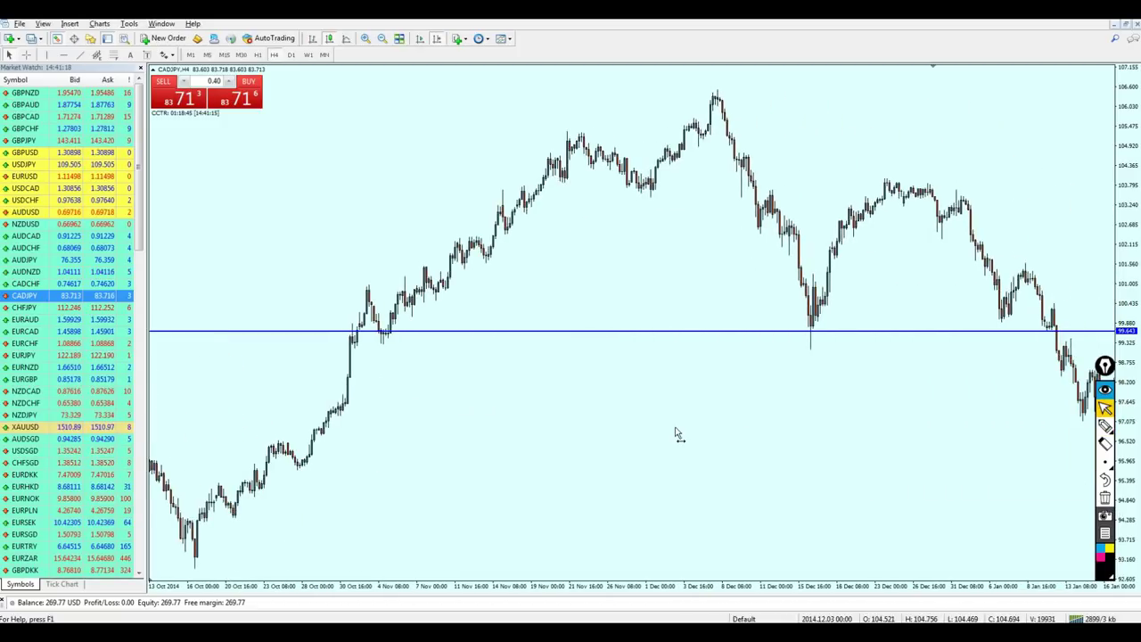
{"action": "left_click", "coordinate": [1105, 425]}
{"action": "left_click_drag", "start_coordinate": [830, 343], "coordinate": [806, 312]}
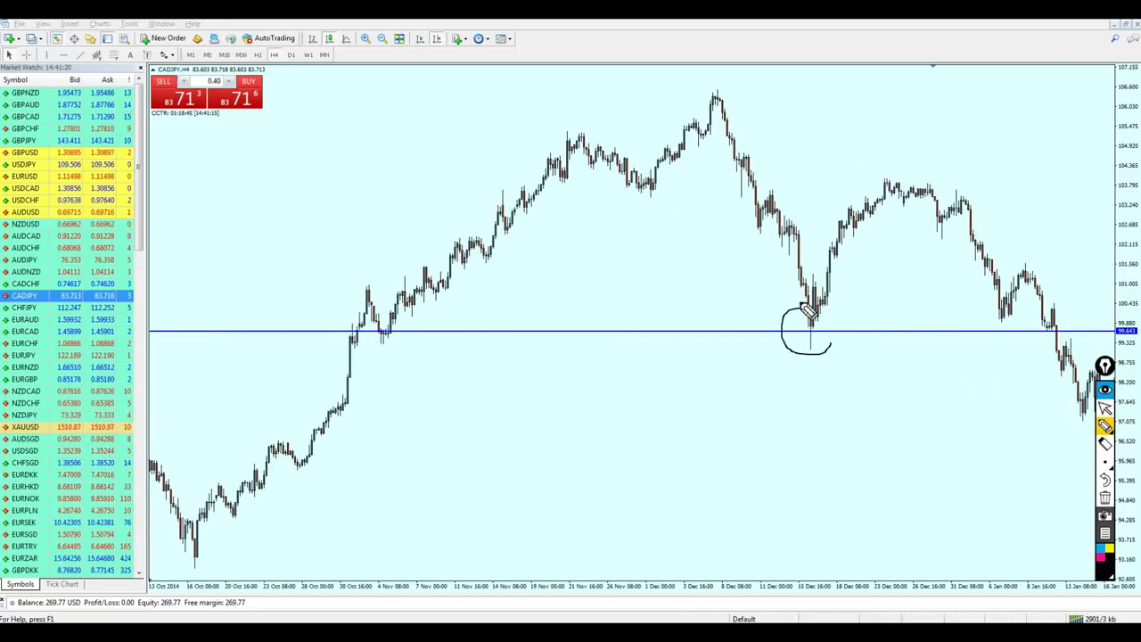
{"action": "left_click_drag", "start_coordinate": [735, 108], "coordinate": [815, 342]}
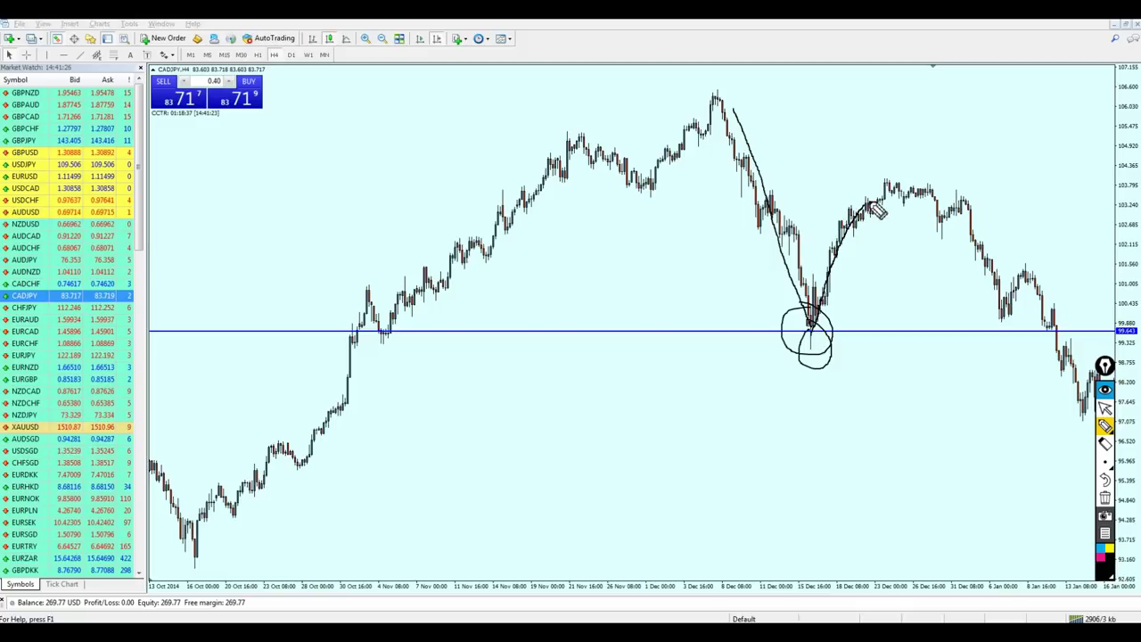
{"action": "left_click_drag", "start_coordinate": [824, 307], "coordinate": [893, 190]}
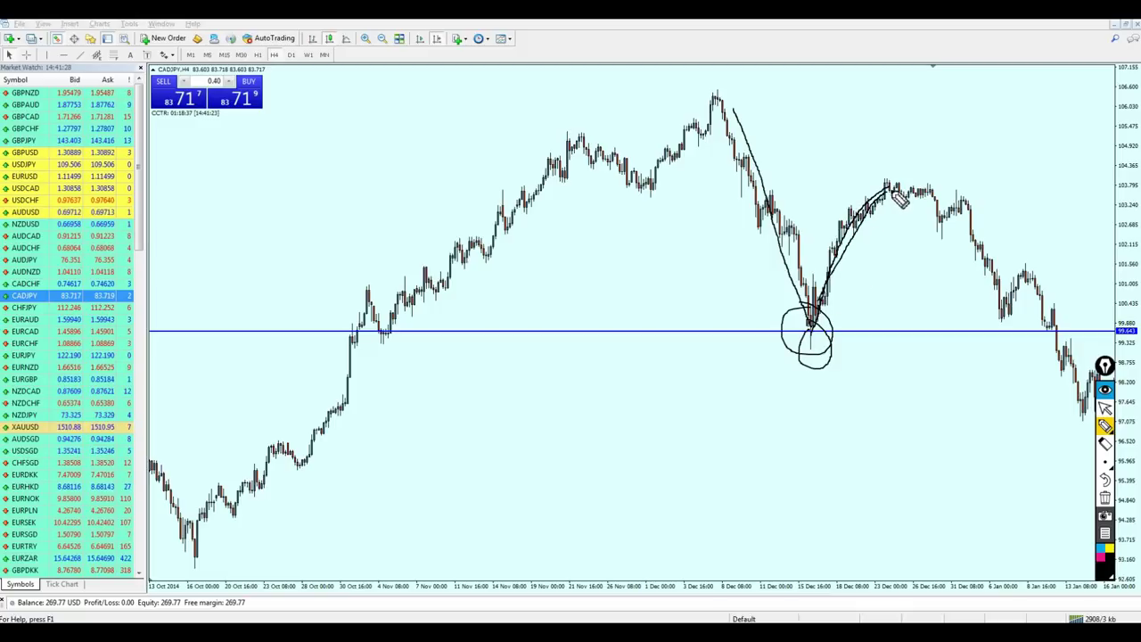
{"action": "left_click", "coordinate": [1105, 409]}
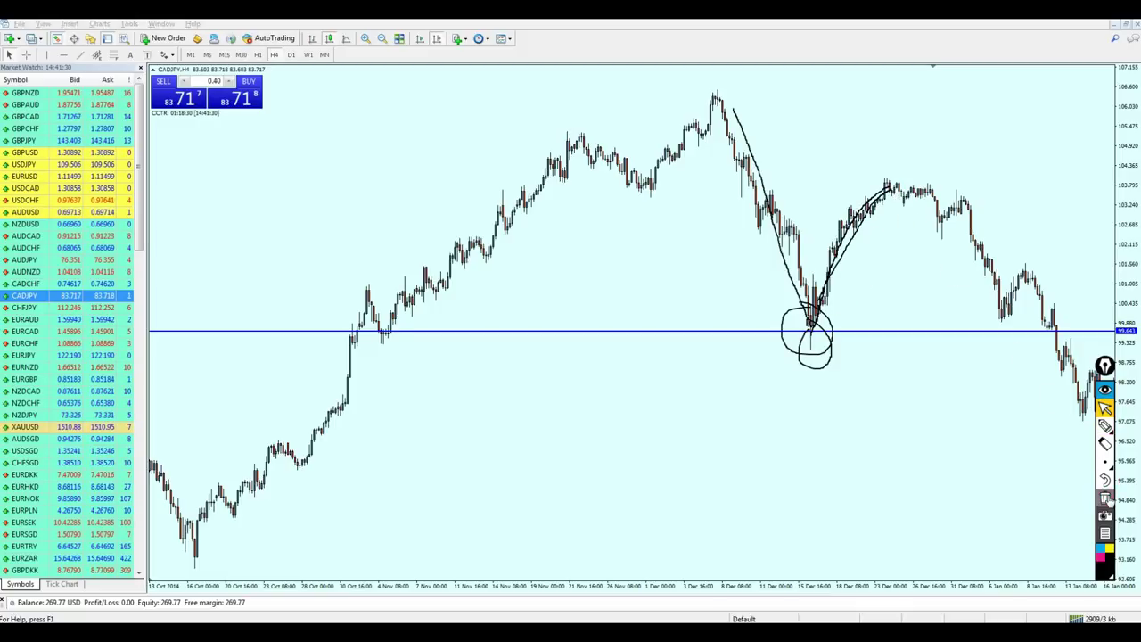
{"action": "left_click", "coordinate": [1105, 497]}
Circle the 4 May 2015 date and the early May highs at the line, and draw an arc to a circled late May touch.
{"action": "left_click_drag", "start_coordinate": [1003, 465], "coordinate": [918, 461]}
{"action": "scroll", "coordinate": [922, 463], "scroll_direction": "down", "scroll_amount": 1}
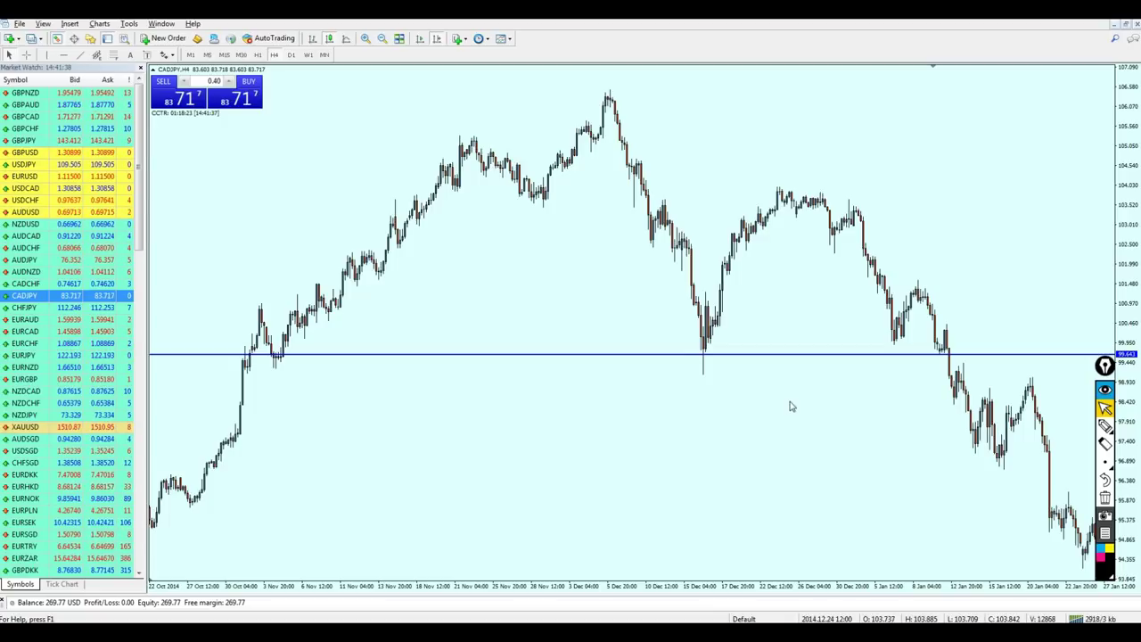
{"action": "scroll", "coordinate": [821, 412], "scroll_direction": "down", "scroll_amount": 5}
{"action": "scroll", "coordinate": [821, 413], "scroll_direction": "down", "scroll_amount": 10}
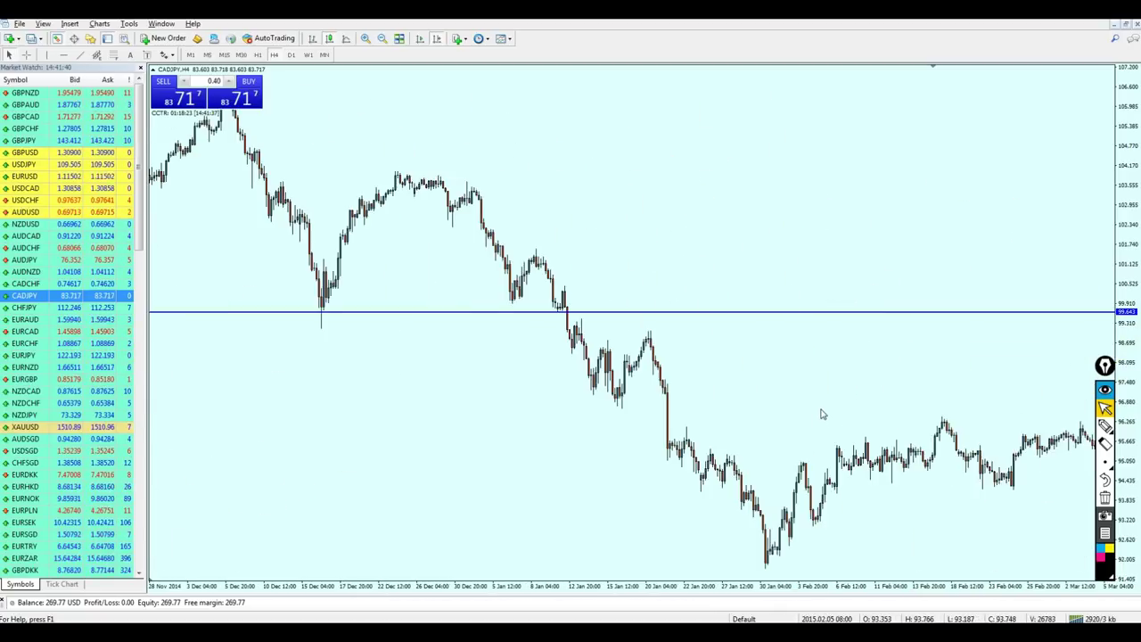
{"action": "scroll", "coordinate": [822, 413], "scroll_direction": "down", "scroll_amount": 4}
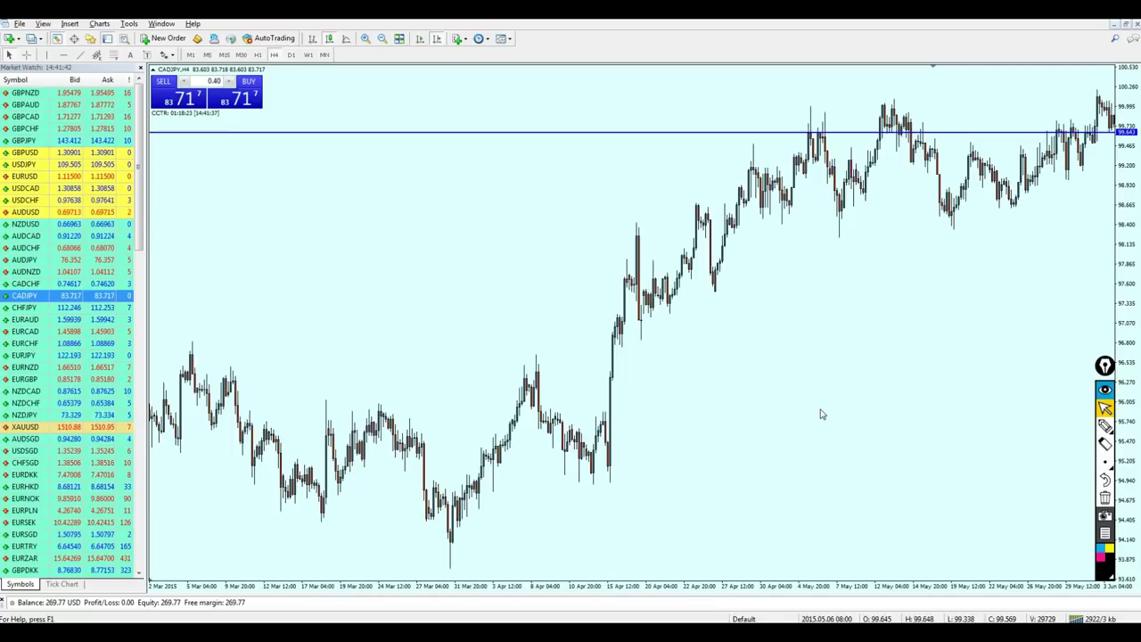
{"action": "scroll", "coordinate": [780, 363], "scroll_direction": "down", "scroll_amount": 3}
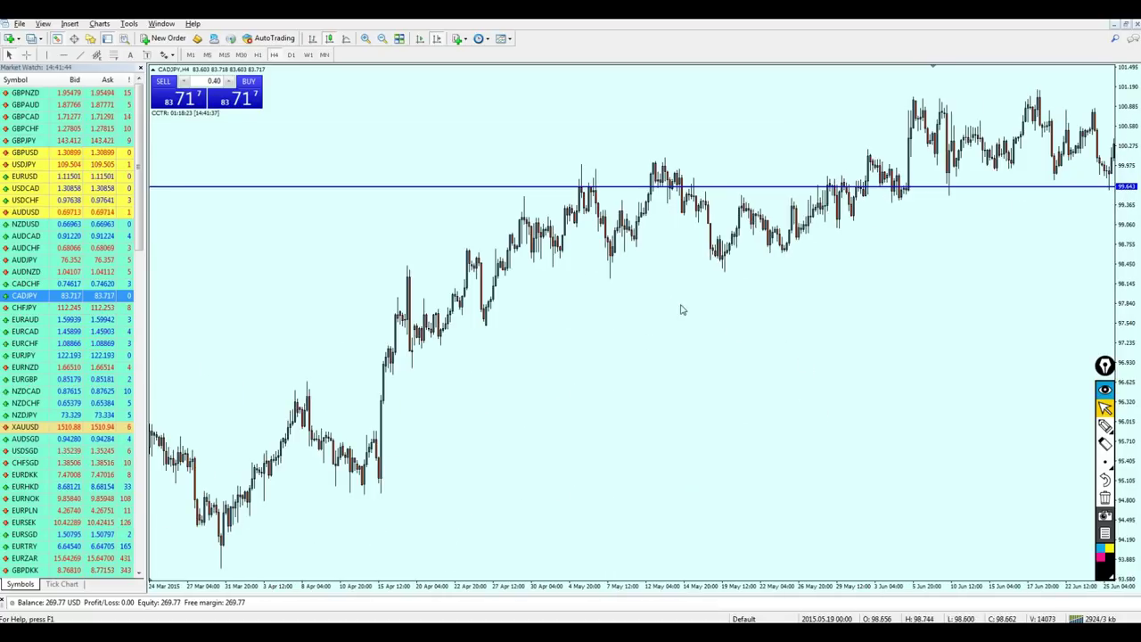
{"action": "left_click", "coordinate": [1105, 426]}
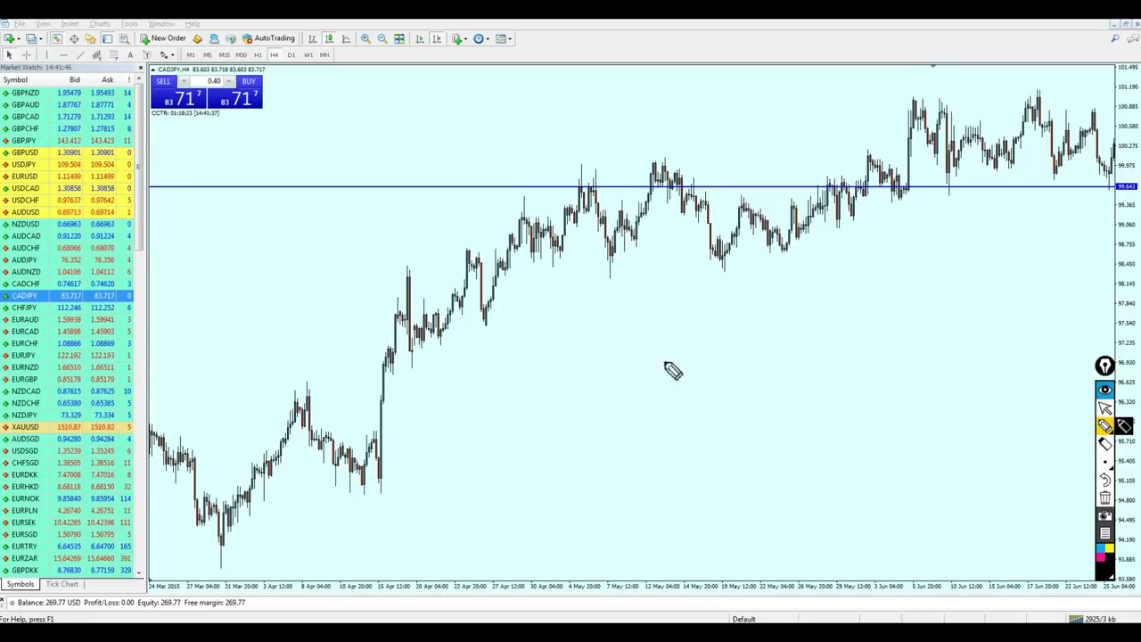
{"action": "left_click_drag", "start_coordinate": [594, 580], "coordinate": [590, 555]}
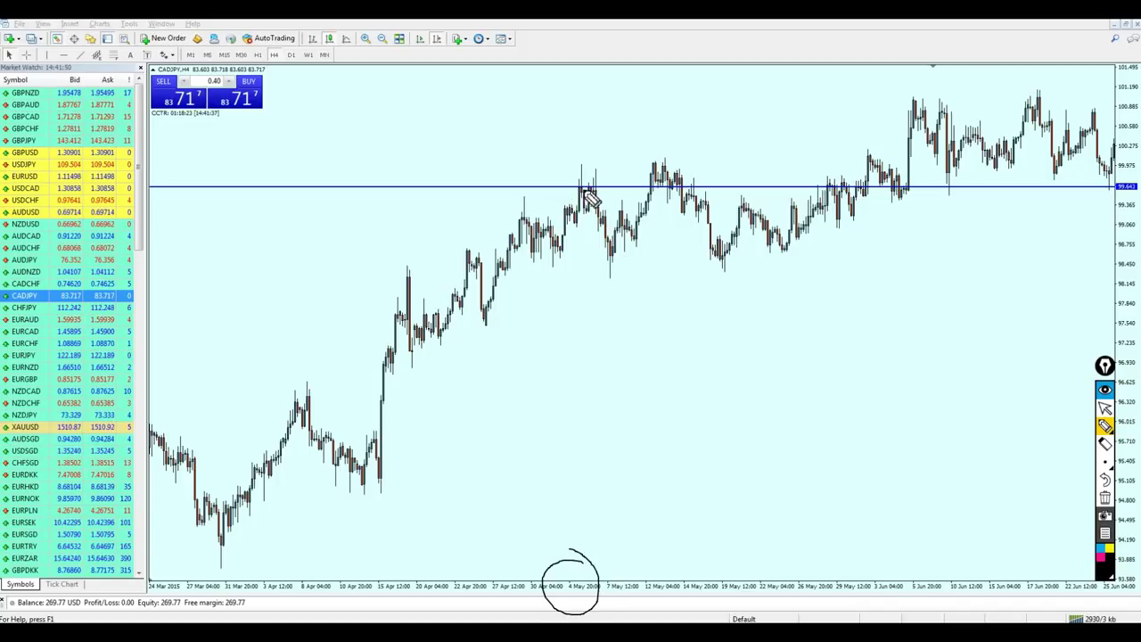
{"action": "left_click_drag", "start_coordinate": [571, 155], "coordinate": [559, 201]}
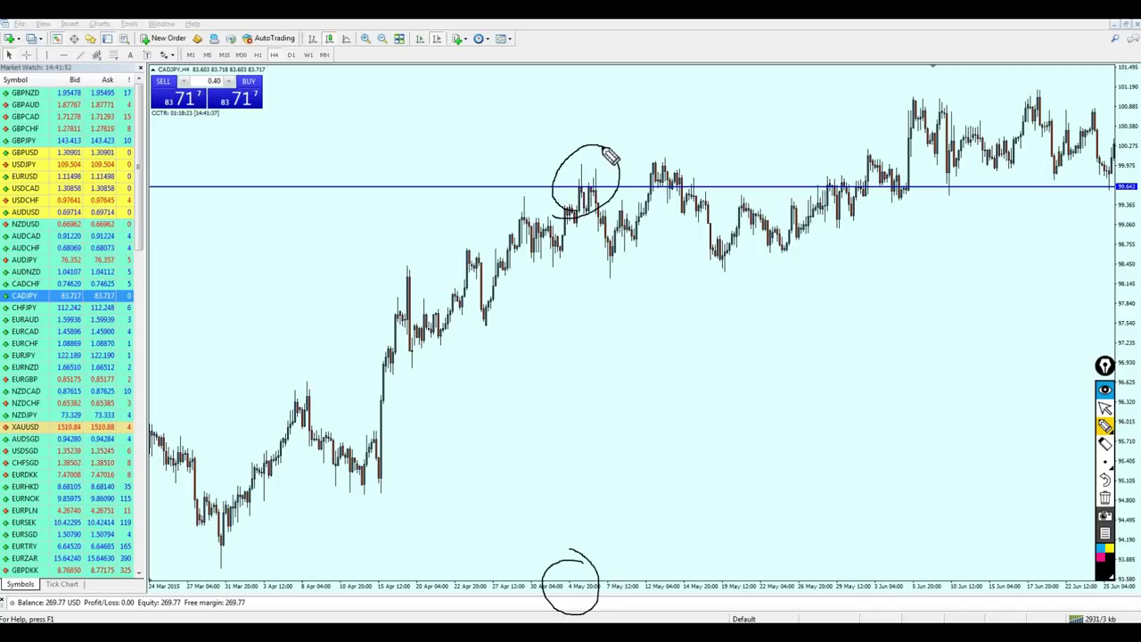
{"action": "mouse_move", "coordinate": [610, 158]}
{"action": "left_mouse_down"}
{"action": "mouse_move", "coordinate": [667, 115]}
{"action": "mouse_move", "coordinate": [836, 176]}
{"action": "left_mouse_up"}
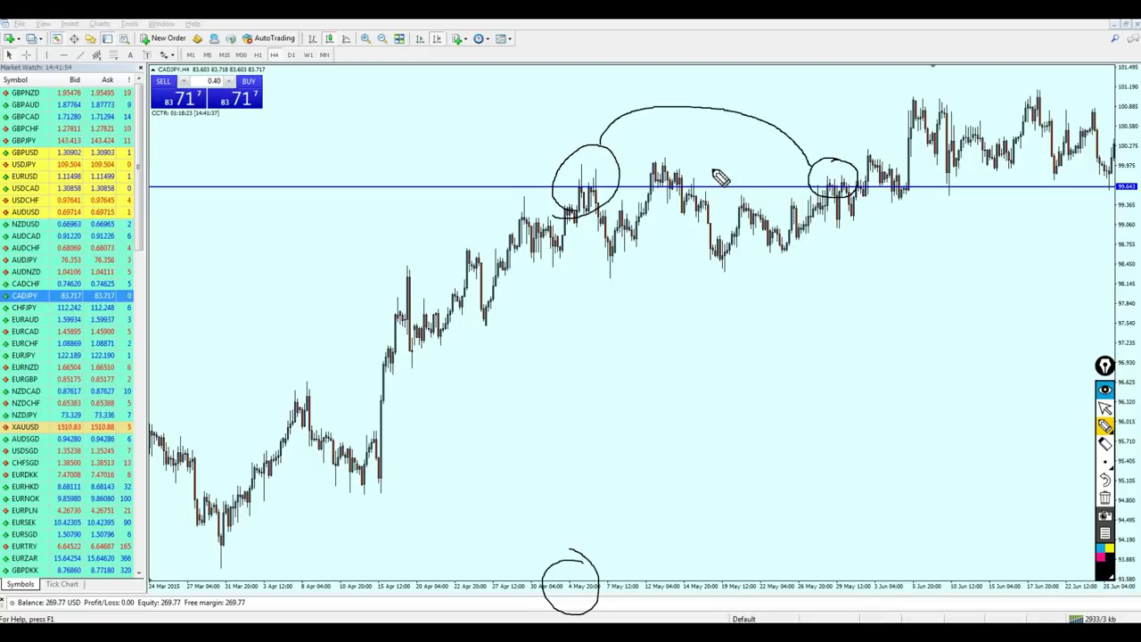
Circle the mid-May 2015 touch, underline the early June touches of the line, and clear all pen markings.
{"action": "left_click_drag", "start_coordinate": [721, 176], "coordinate": [725, 174]}
{"action": "left_click_drag", "start_coordinate": [855, 198], "coordinate": [869, 210]}
{"action": "mouse_move", "coordinate": [961, 212]}
{"action": "left_mouse_down"}
{"action": "mouse_move", "coordinate": [940, 198]}
{"action": "mouse_move", "coordinate": [967, 195]}
{"action": "left_mouse_up"}
{"action": "left_click", "coordinate": [1105, 407]}
{"action": "left_click", "coordinate": [1110, 487]}
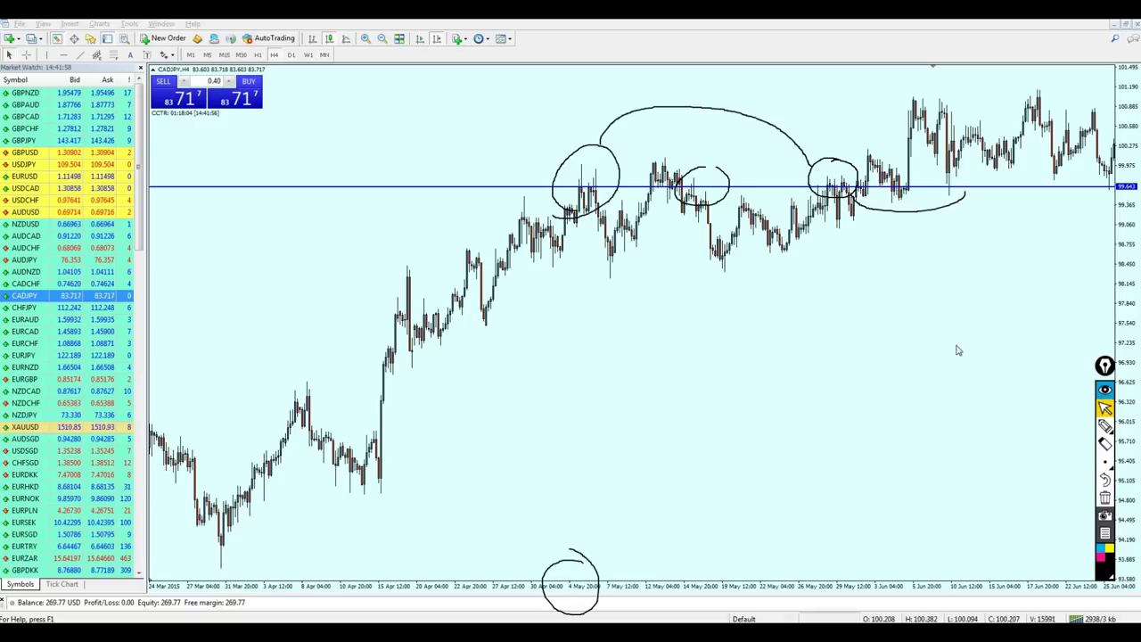
{"action": "scroll", "coordinate": [886, 354], "scroll_direction": "down", "scroll_amount": 3}
{"action": "left_click", "coordinate": [1105, 497]}
Look through the four-hour CADJPY history from mid-2015 to late 2019 and back to 2014, zoomed out, for another key level.
{"action": "left_click_drag", "start_coordinate": [924, 355], "coordinate": [743, 354]}
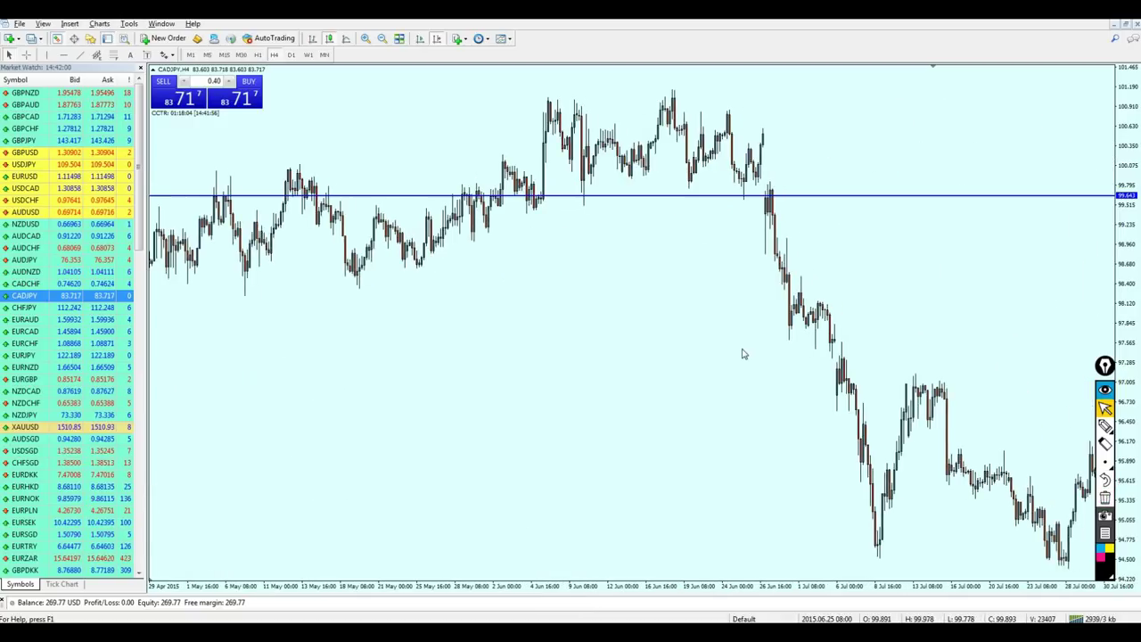
{"action": "scroll", "coordinate": [850, 326], "scroll_direction": "down", "scroll_amount": 15}
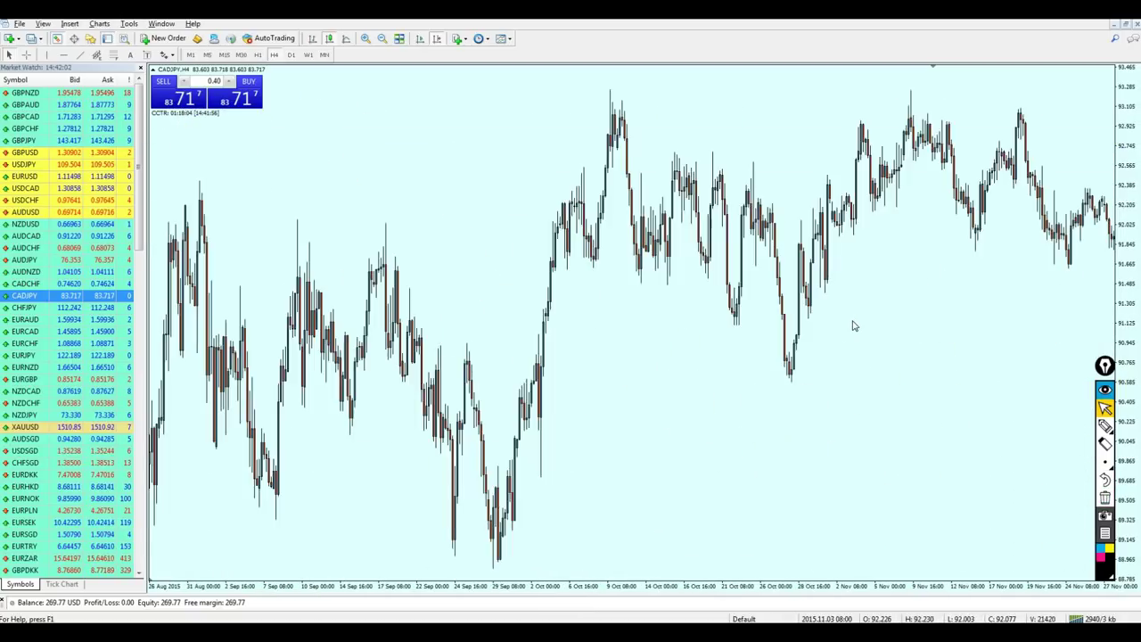
{"action": "scroll", "coordinate": [854, 325], "scroll_direction": "down", "scroll_amount": 15}
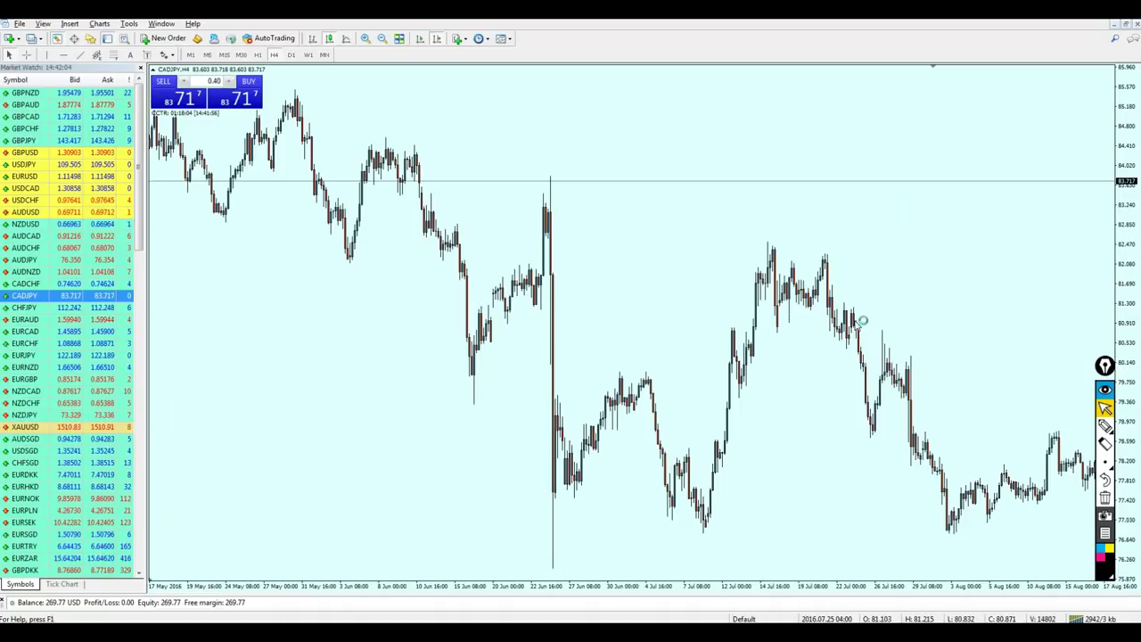
{"action": "scroll", "coordinate": [856, 325], "scroll_direction": "down", "scroll_amount": 15}
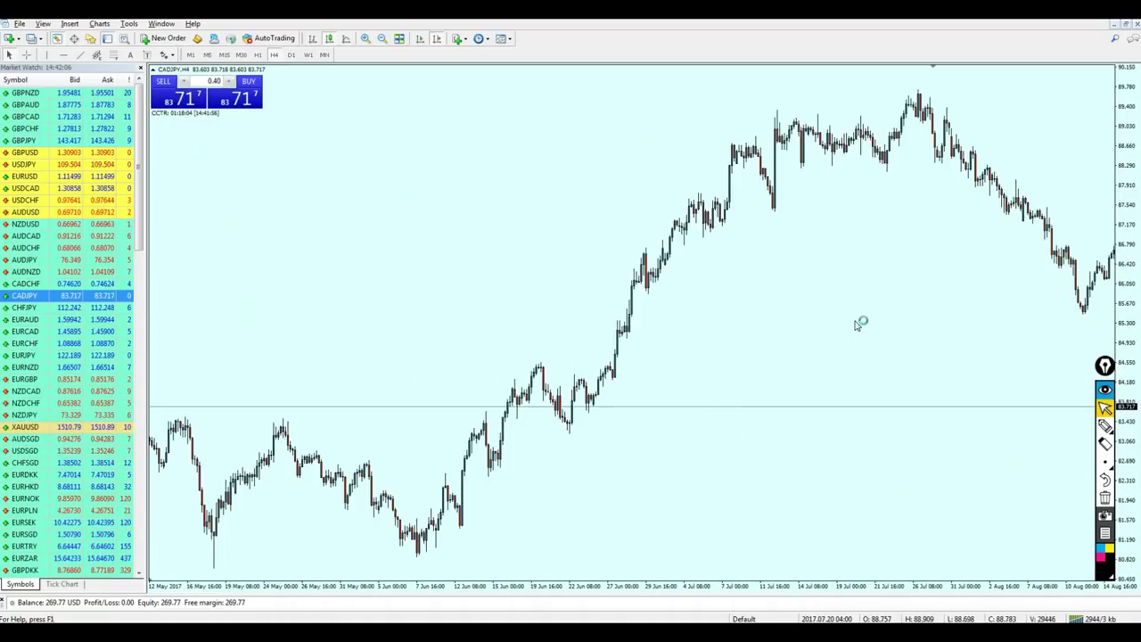
{"action": "scroll", "coordinate": [856, 326], "scroll_direction": "down", "scroll_amount": 15}
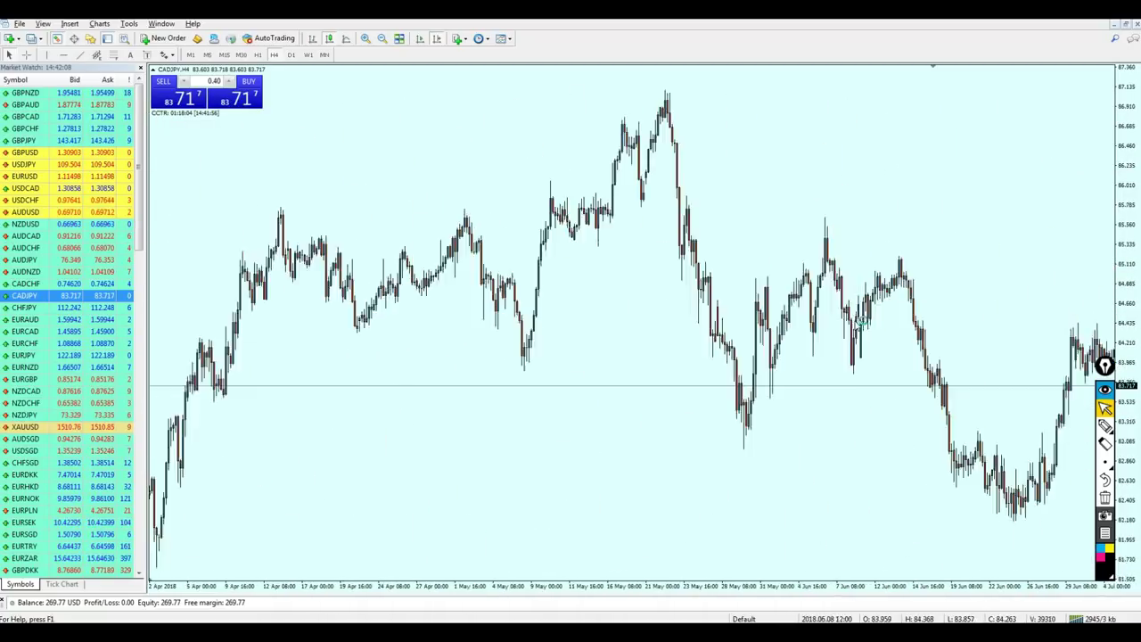
{"action": "scroll", "coordinate": [854, 326], "scroll_direction": "down", "scroll_amount": 15}
{"action": "middle_click", "coordinate": [847, 319]}
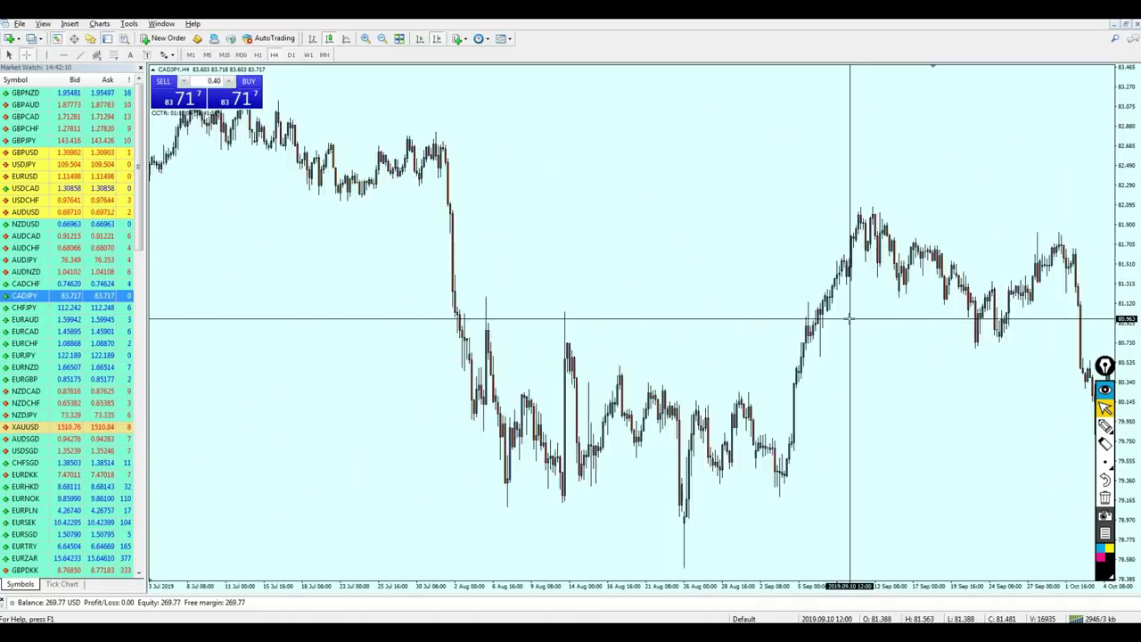
{"action": "scroll", "coordinate": [820, 282], "scroll_direction": "up", "scroll_amount": 3}
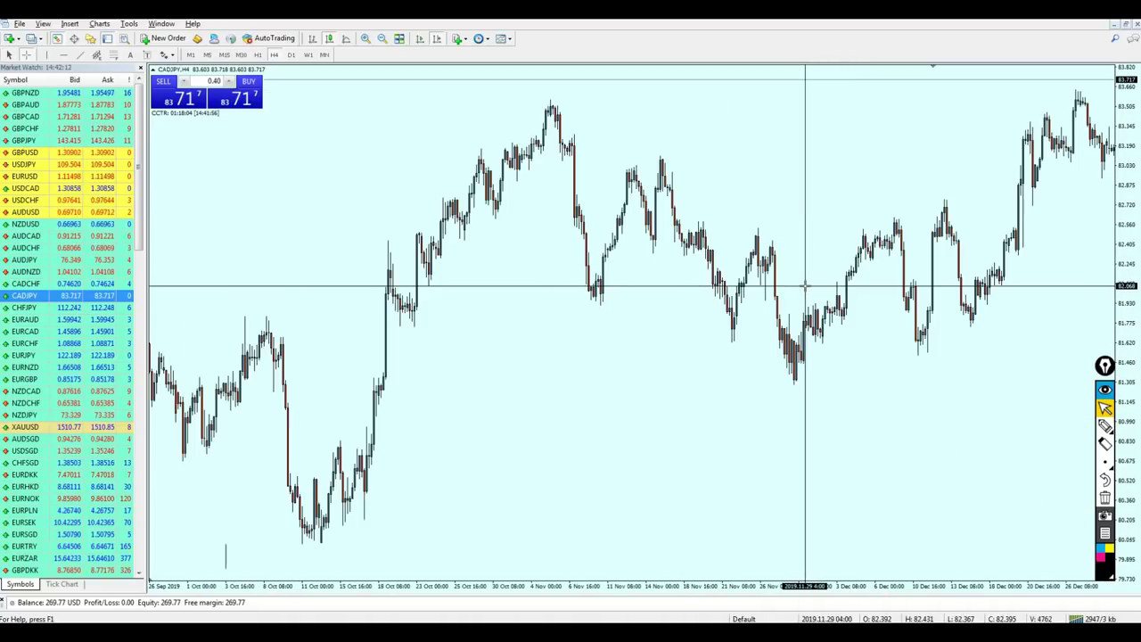
{"action": "middle_click", "coordinate": [806, 286]}
{"action": "key", "text": "minus"}
{"action": "key", "text": "minus"}
{"action": "scroll", "coordinate": [713, 276], "scroll_direction": "up", "scroll_amount": 20}
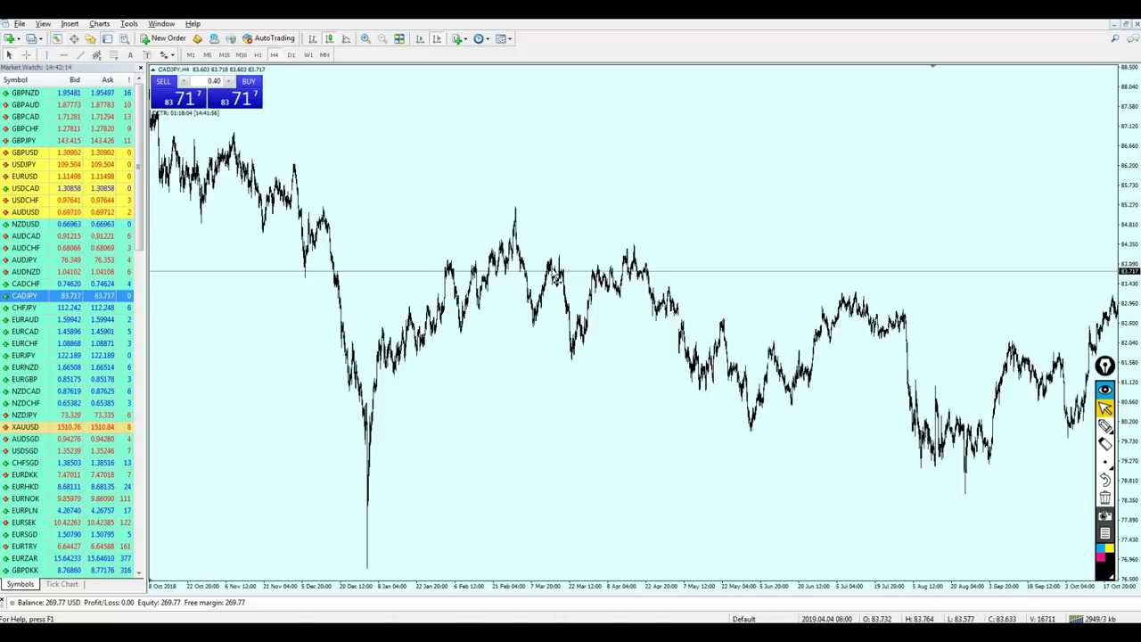
{"action": "scroll", "coordinate": [602, 254], "scroll_direction": "up", "scroll_amount": 20}
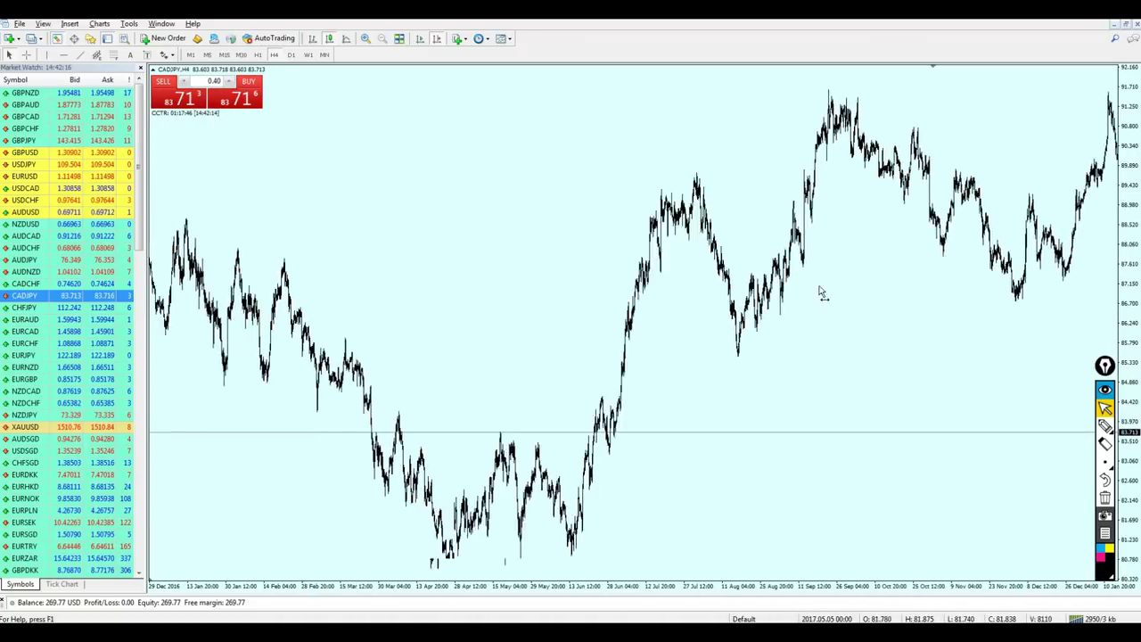
{"action": "scroll", "coordinate": [773, 276], "scroll_direction": "up", "scroll_amount": 20}
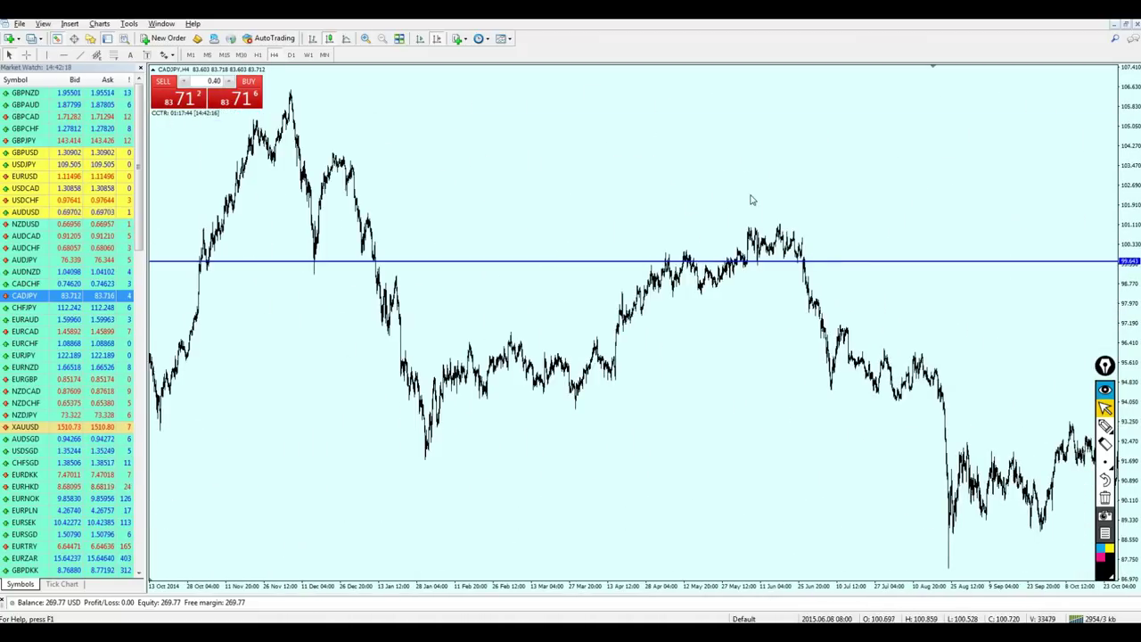
Place a horizontal line at 87.369 on the August 2015 spike low.
{"action": "scroll", "coordinate": [517, 255], "scroll_direction": "down", "scroll_amount": 15}
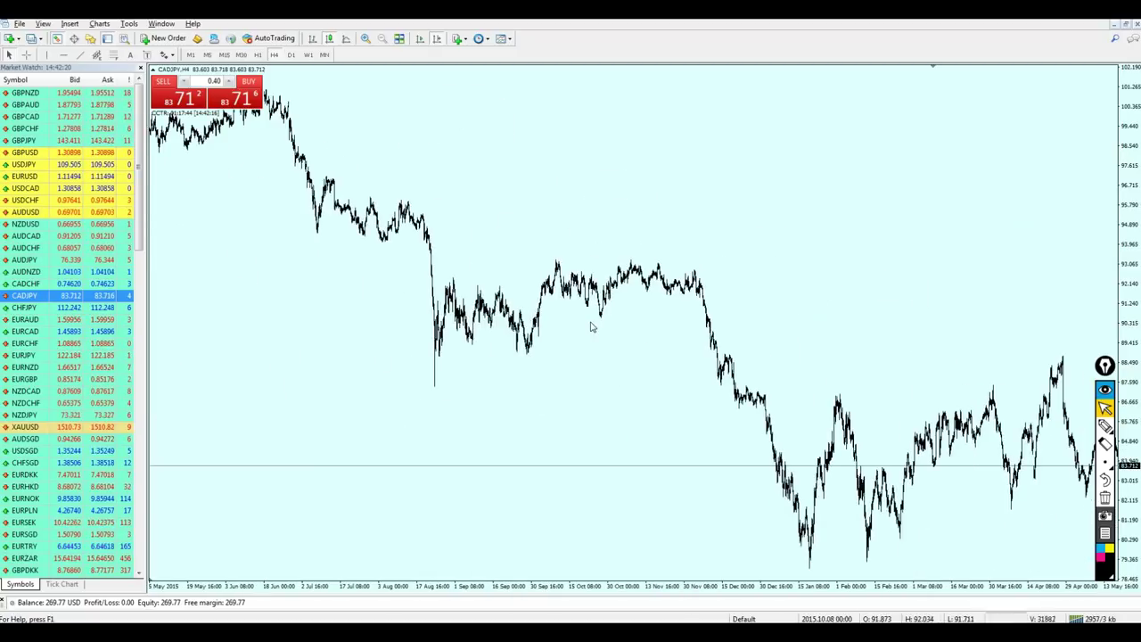
{"action": "left_click", "coordinate": [437, 389]}
{"action": "mouse_move", "coordinate": [434, 389]}
{"action": "left_mouse_down"}
{"action": "mouse_move", "coordinate": [468, 366]}
{"action": "mouse_move", "coordinate": [403, 412]}
{"action": "left_mouse_up"}
{"action": "double_click", "coordinate": [434, 386]}
Circle the August 2015 low and the line's touches up to spring 2016, add arrows at the December and April crossings, and clear the markings.
{"action": "left_click", "coordinate": [1105, 426]}
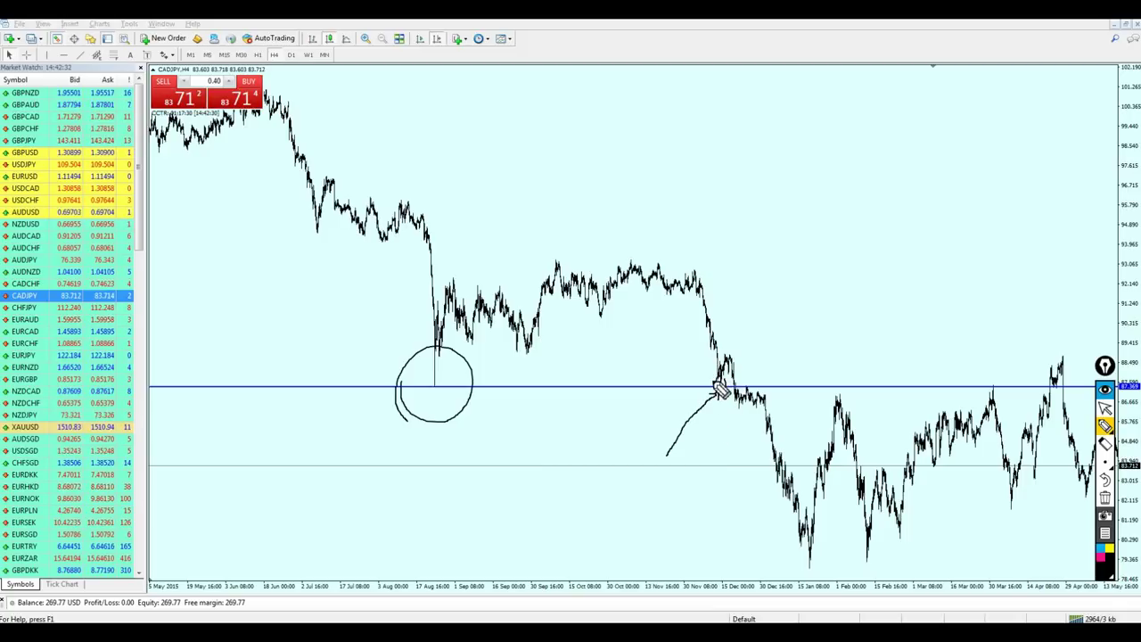
{"action": "left_click_drag", "start_coordinate": [726, 385], "coordinate": [825, 392]}
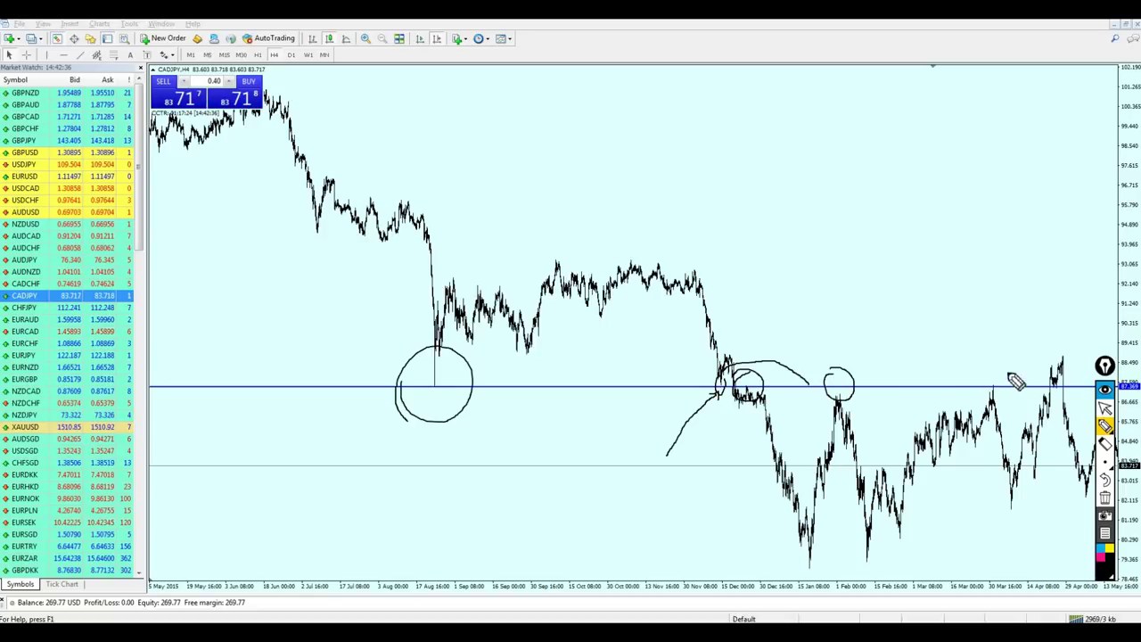
{"action": "left_click_drag", "start_coordinate": [1016, 379], "coordinate": [1000, 394]}
{"action": "left_click_drag", "start_coordinate": [1062, 421], "coordinate": [1062, 385]}
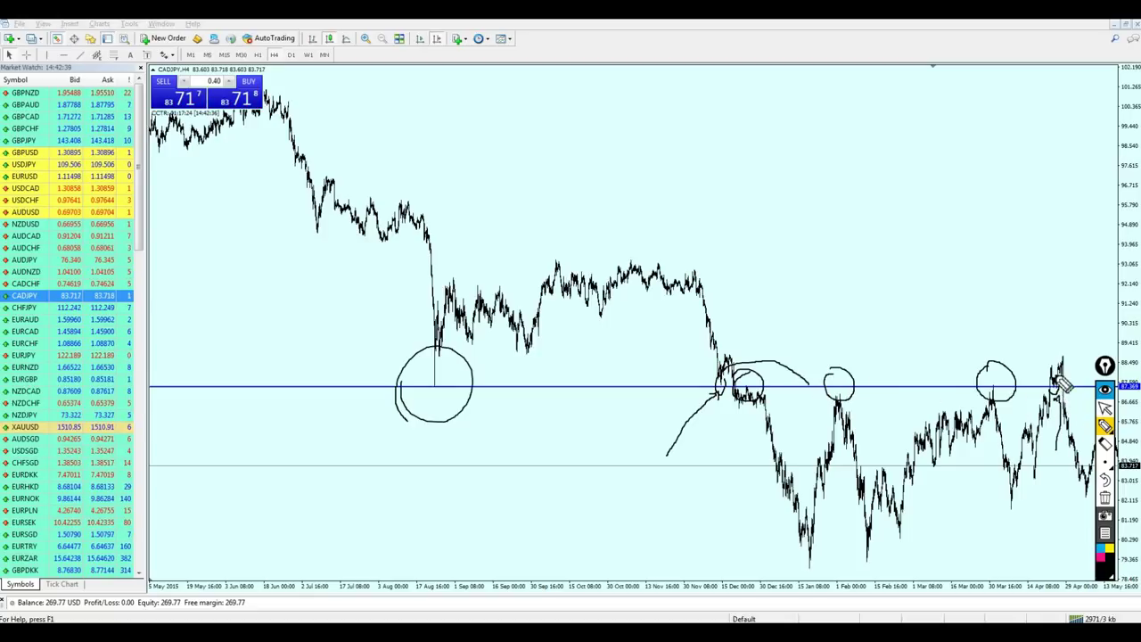
{"action": "left_click", "coordinate": [1105, 498]}
Examine how price reacts to the August 2015 line through 2016 and 2017, and on the monthly timeframe.
{"action": "mouse_move", "coordinate": [893, 480]}
{"action": "left_mouse_down"}
{"action": "mouse_move", "coordinate": [736, 460]}
{"action": "mouse_move", "coordinate": [642, 411]}
{"action": "left_mouse_up"}
{"action": "scroll", "coordinate": [641, 414], "scroll_direction": "down", "scroll_amount": 10}
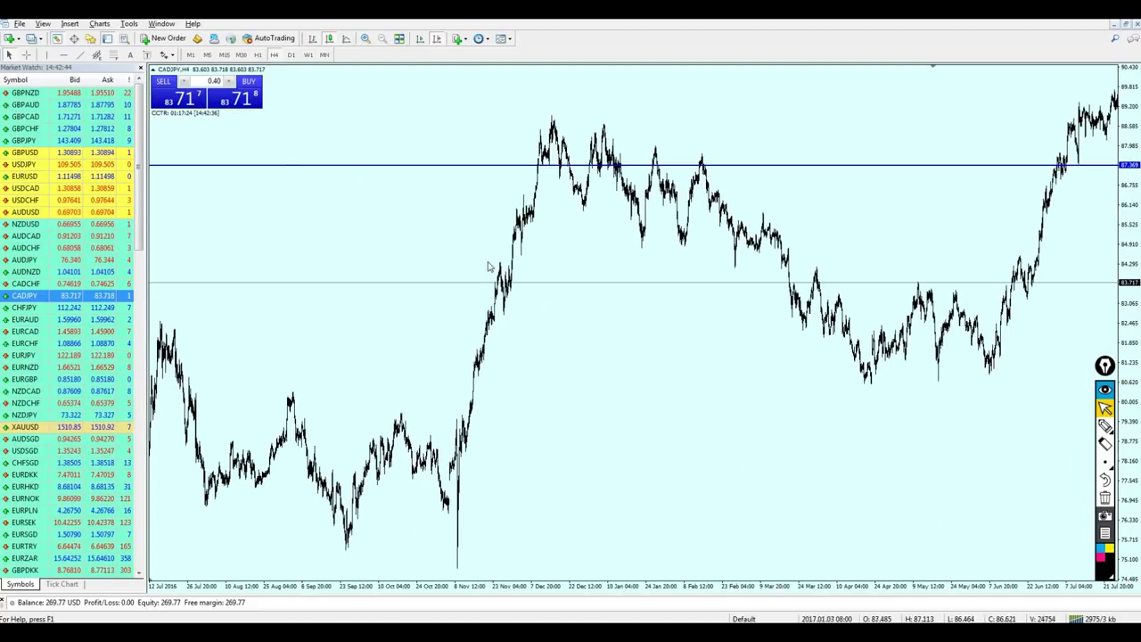
{"action": "left_click_drag", "start_coordinate": [581, 344], "coordinate": [628, 356]}
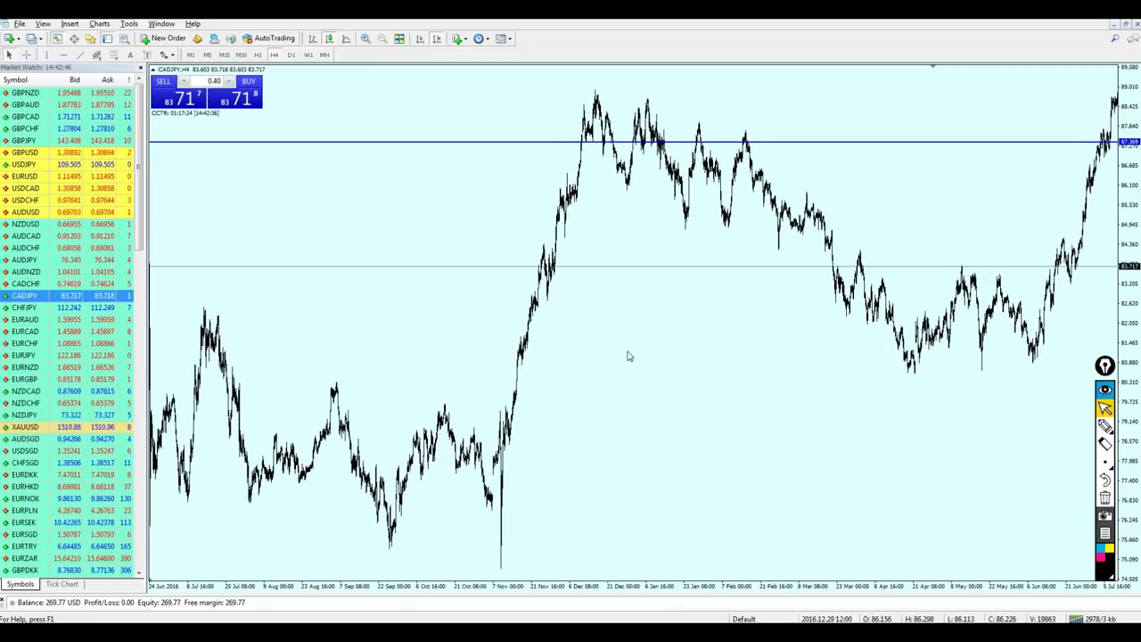
{"action": "left_click", "coordinate": [324, 54]}
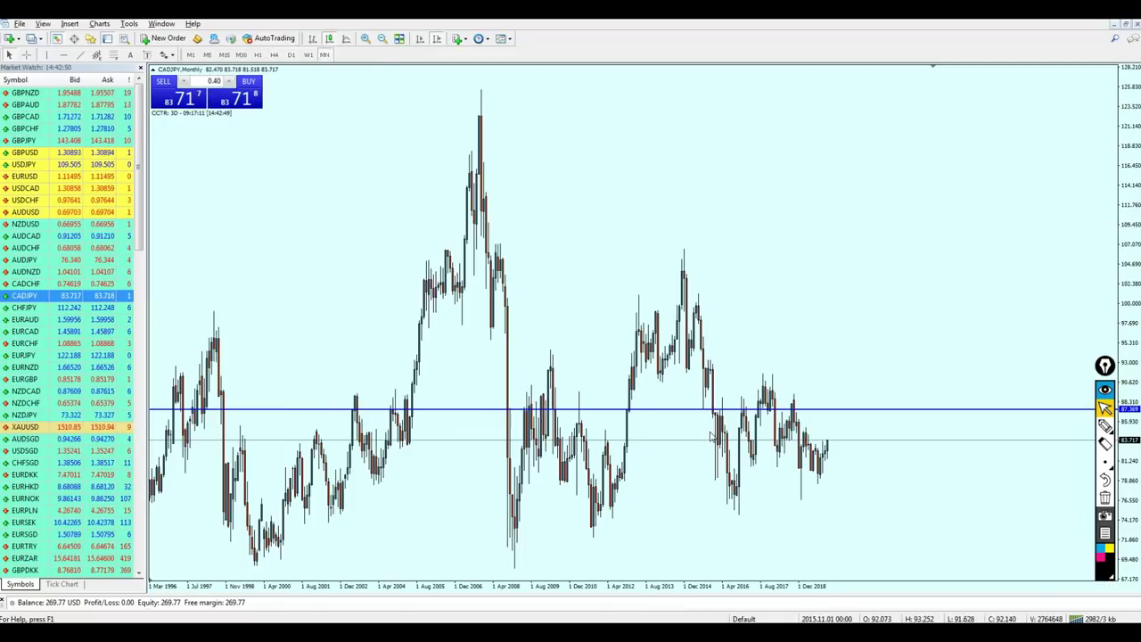
View the daily timeframe briefly, return to the zoomed-out four-hour chart, and find the August 2015 low on the line.
{"action": "left_click", "coordinate": [290, 54]}
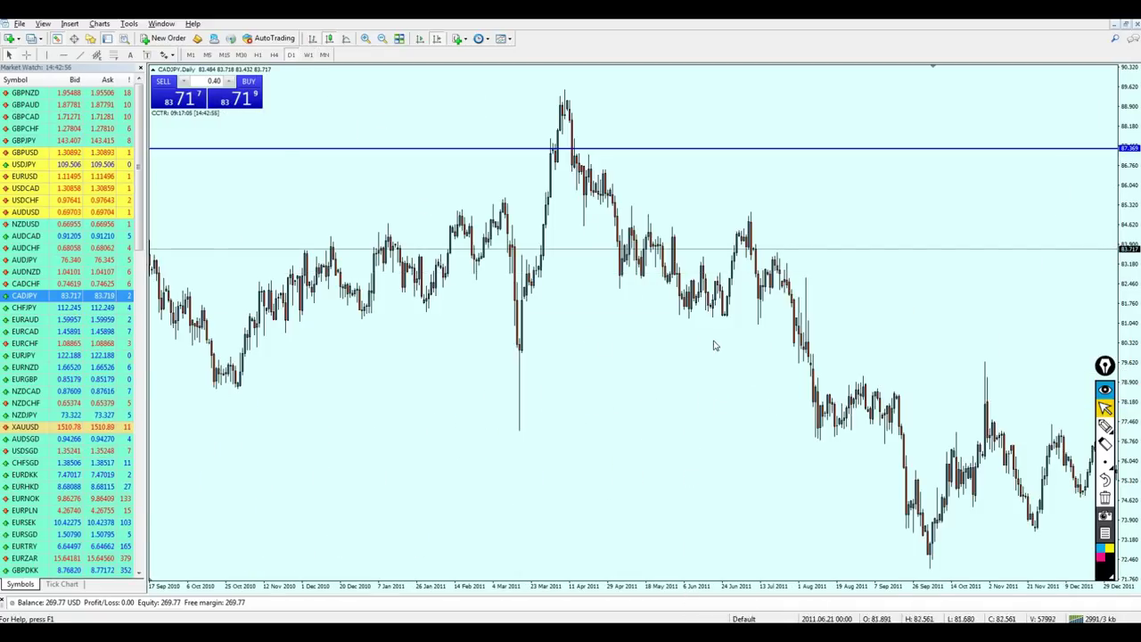
{"action": "key", "text": "Page_Up"}
{"action": "key", "text": "Page_Up"}
{"action": "key", "text": "Page_Up"}
{"action": "left_click", "coordinate": [274, 56]}
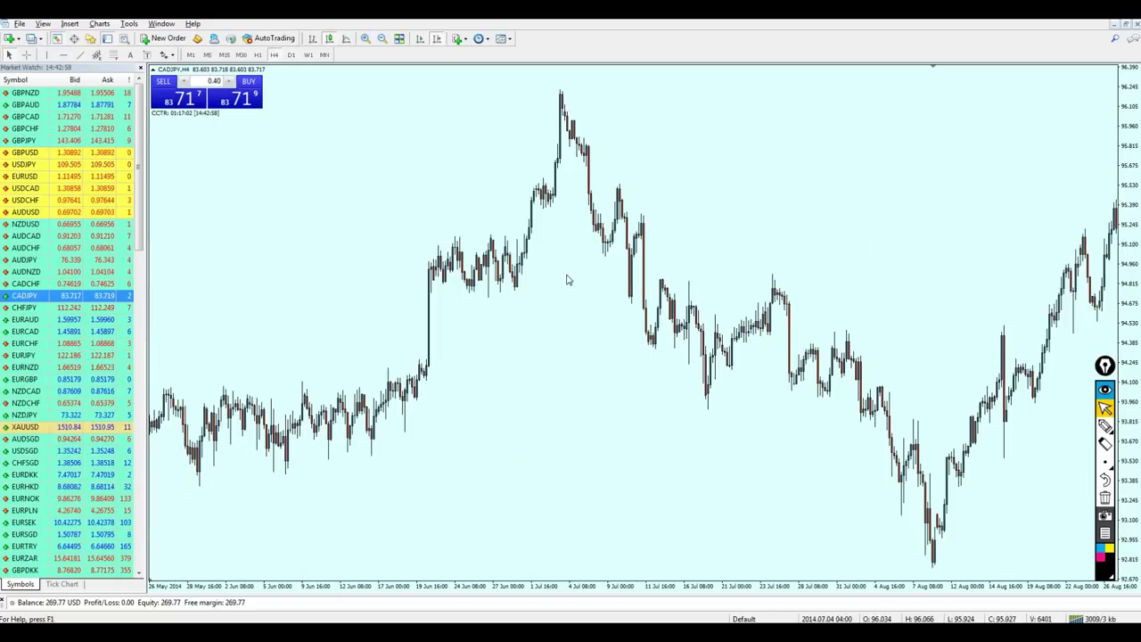
{"action": "key", "text": "minus"}
{"action": "scroll", "coordinate": [757, 344], "scroll_direction": "down", "scroll_amount": 15}
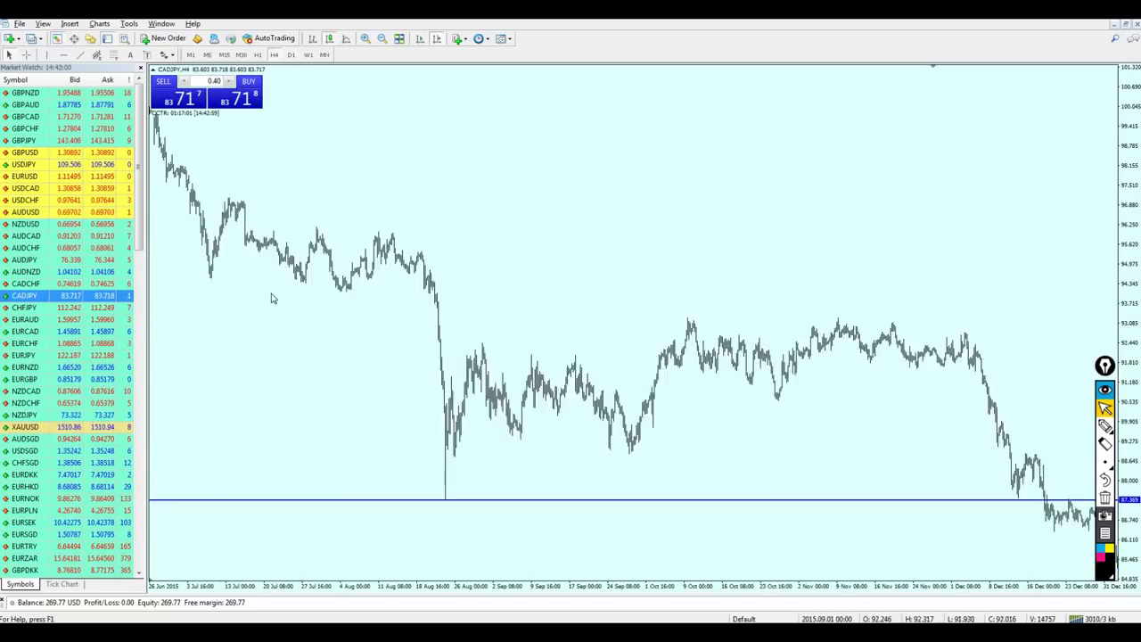
Circle the August 2015 line's crossings and touches from December 2016 to February 2017, and clear the markings.
{"action": "left_click_drag", "start_coordinate": [861, 335], "coordinate": [680, 339]}
{"action": "left_click_drag", "start_coordinate": [903, 340], "coordinate": [672, 339]}
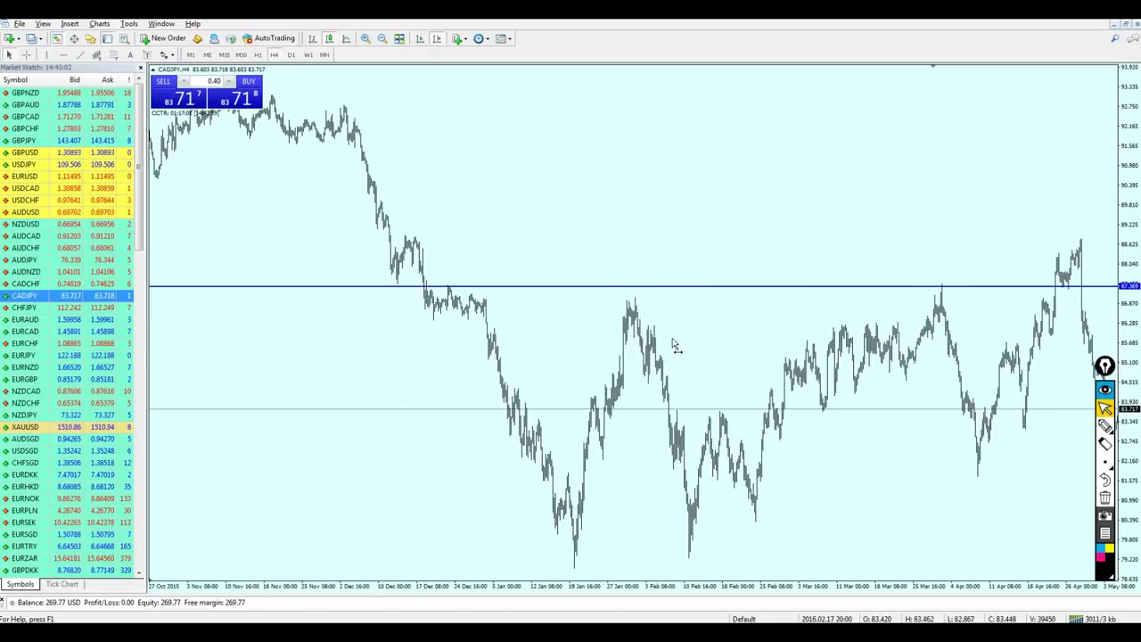
{"action": "scroll", "coordinate": [672, 343], "scroll_direction": "down", "scroll_amount": 15}
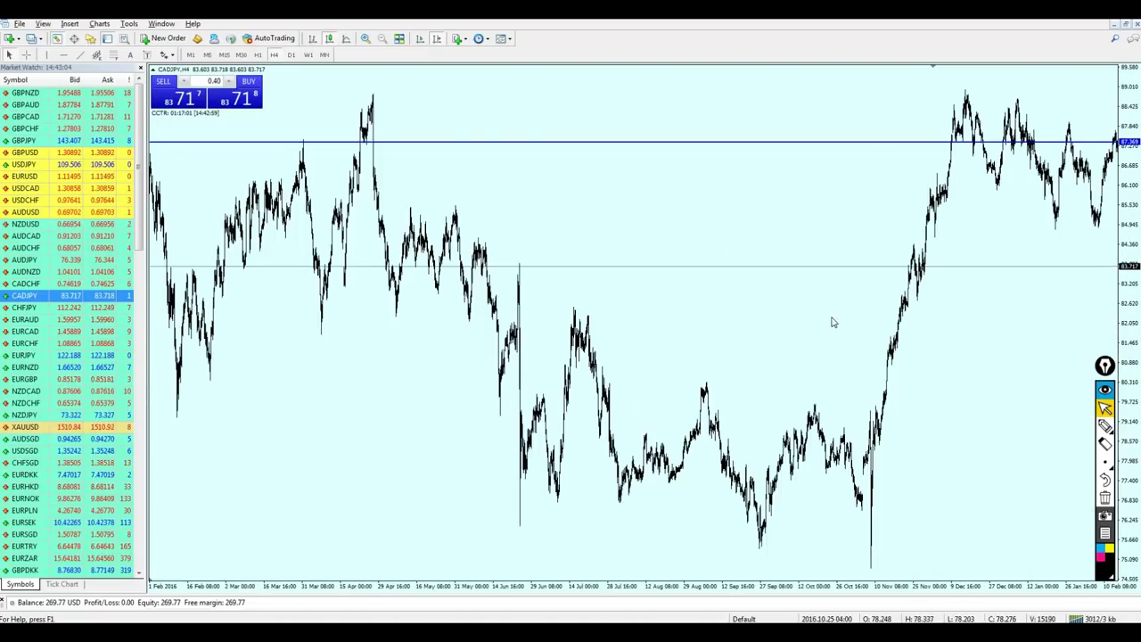
{"action": "left_click_drag", "start_coordinate": [846, 319], "coordinate": [863, 339]}
{"action": "left_click_drag", "start_coordinate": [642, 338], "coordinate": [868, 343]}
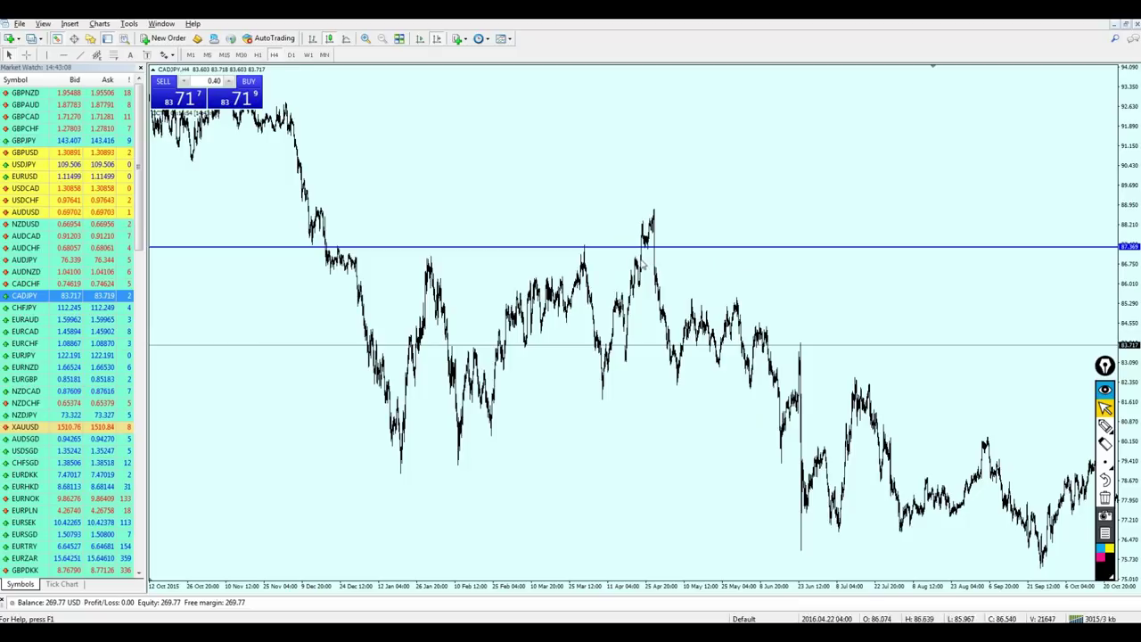
{"action": "scroll", "coordinate": [725, 282], "scroll_direction": "down", "scroll_amount": 15}
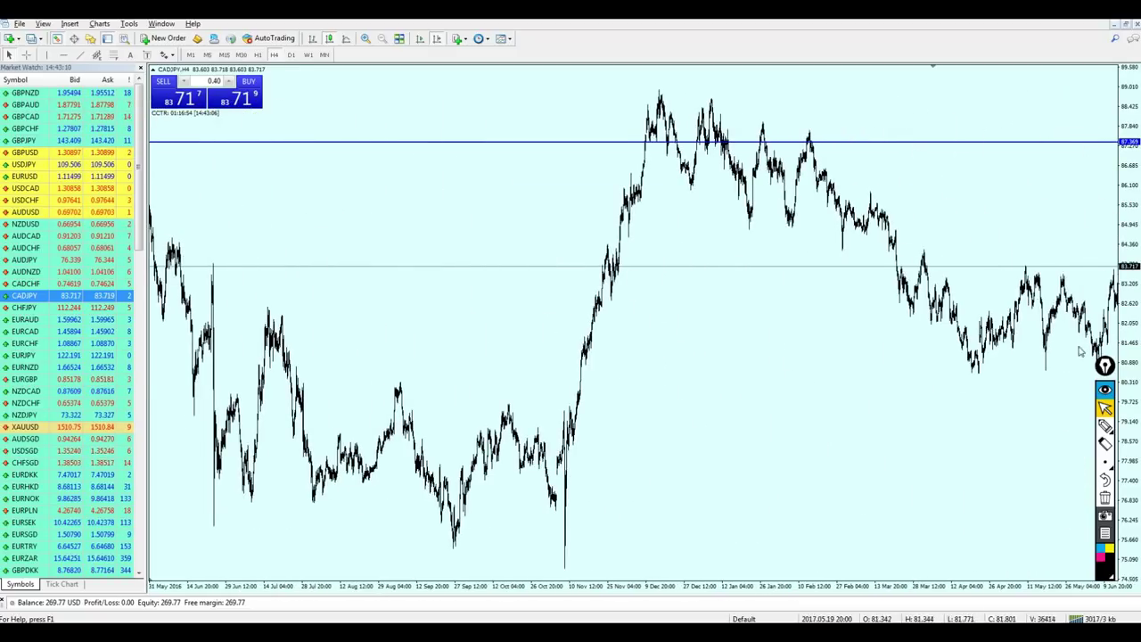
{"action": "left_click", "coordinate": [1105, 426]}
{"action": "mouse_move", "coordinate": [664, 136]}
{"action": "left_mouse_down"}
{"action": "mouse_move", "coordinate": [640, 153]}
{"action": "mouse_move", "coordinate": [671, 151]}
{"action": "left_mouse_up"}
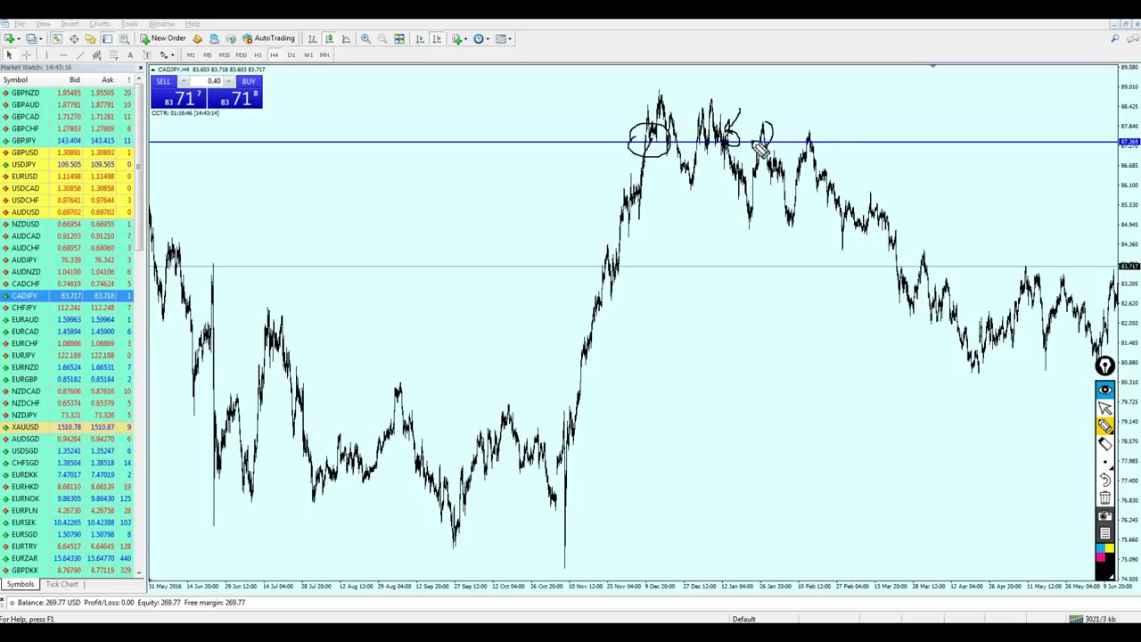
{"action": "left_click_drag", "start_coordinate": [759, 147], "coordinate": [758, 125]}
{"action": "left_click_drag", "start_coordinate": [798, 147], "coordinate": [808, 132]}
{"action": "left_click", "coordinate": [1105, 407]}
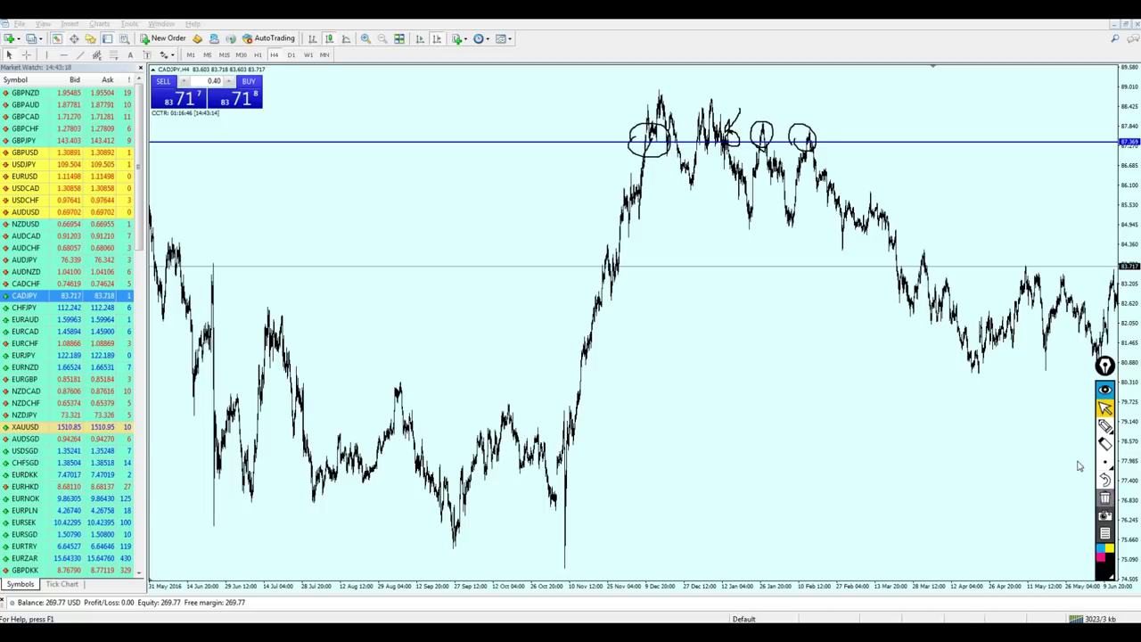
{"action": "left_click", "coordinate": [1105, 497]}
Examine how price behaves around the August 2015 line from 2017 through 2018 and follow the chart to December 2019.
{"action": "left_click_drag", "start_coordinate": [1077, 461], "coordinate": [702, 348]}
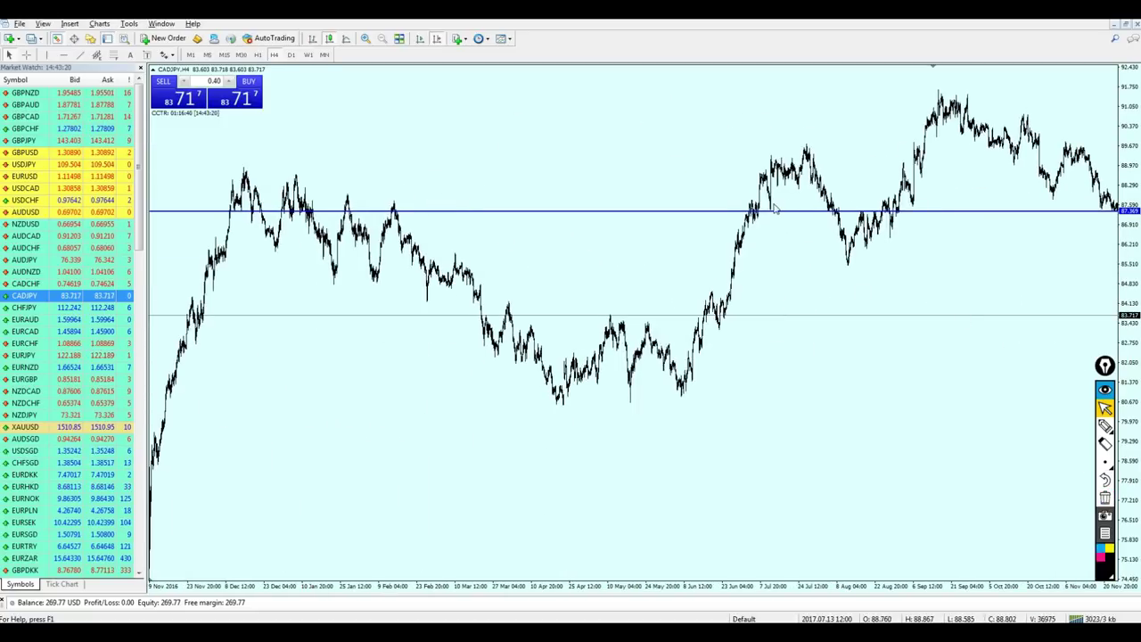
{"action": "left_click_drag", "start_coordinate": [901, 219], "coordinate": [853, 264]}
{"action": "left_click_drag", "start_coordinate": [863, 330], "coordinate": [729, 371]}
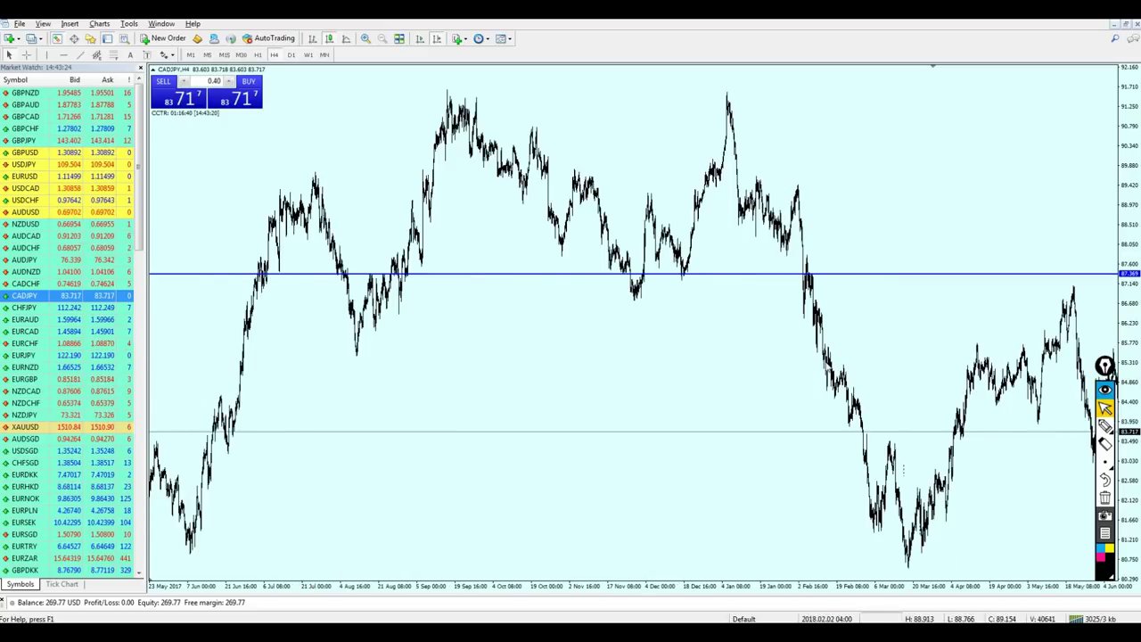
{"action": "left_click_drag", "start_coordinate": [824, 363], "coordinate": [690, 372]}
{"action": "scroll", "coordinate": [802, 362], "scroll_direction": "down", "scroll_amount": 5}
{"action": "scroll", "coordinate": [643, 382], "scroll_direction": "down", "scroll_amount": 5}
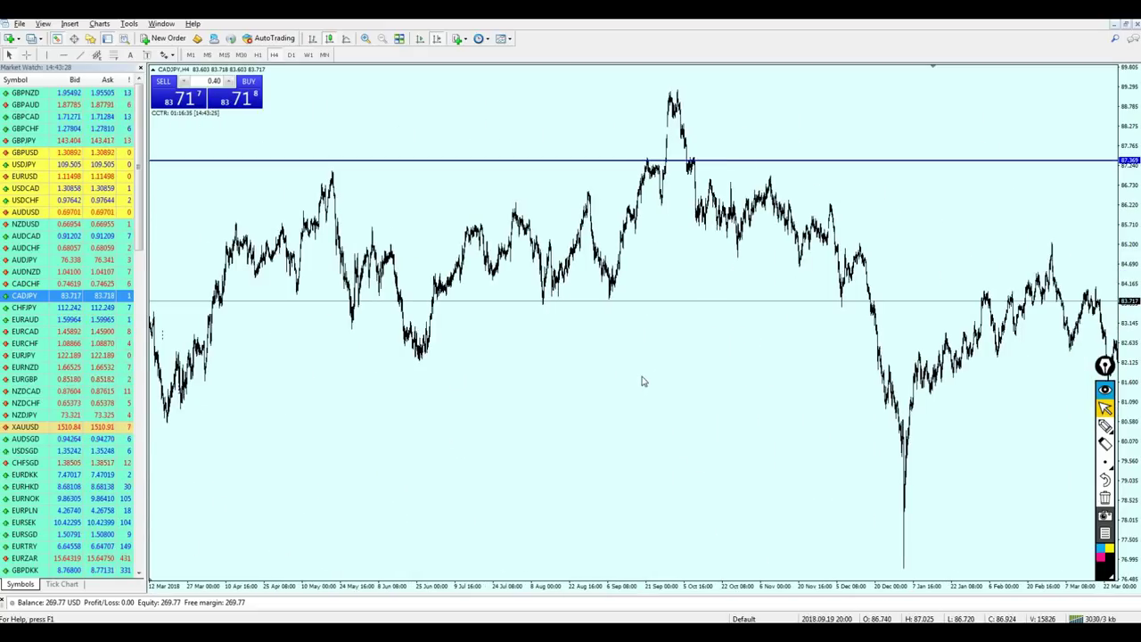
{"action": "scroll", "coordinate": [535, 242], "scroll_direction": "down", "scroll_amount": 2}
{"action": "scroll", "coordinate": [534, 242], "scroll_direction": "down", "scroll_amount": 10}
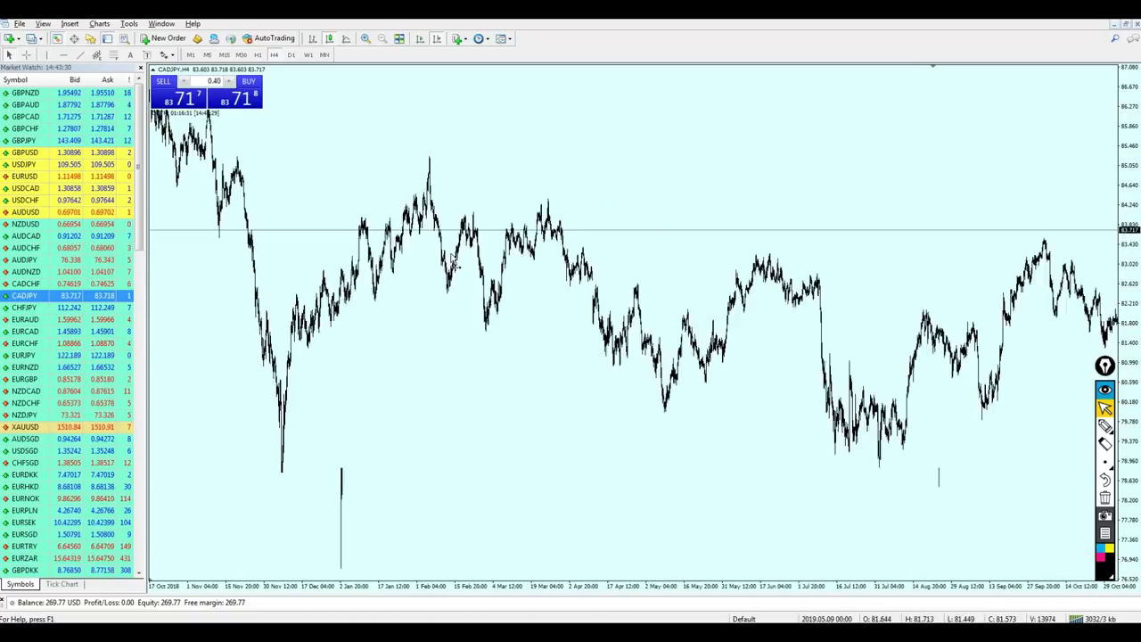
{"action": "scroll", "coordinate": [619, 202], "scroll_direction": "up", "scroll_amount": 5}
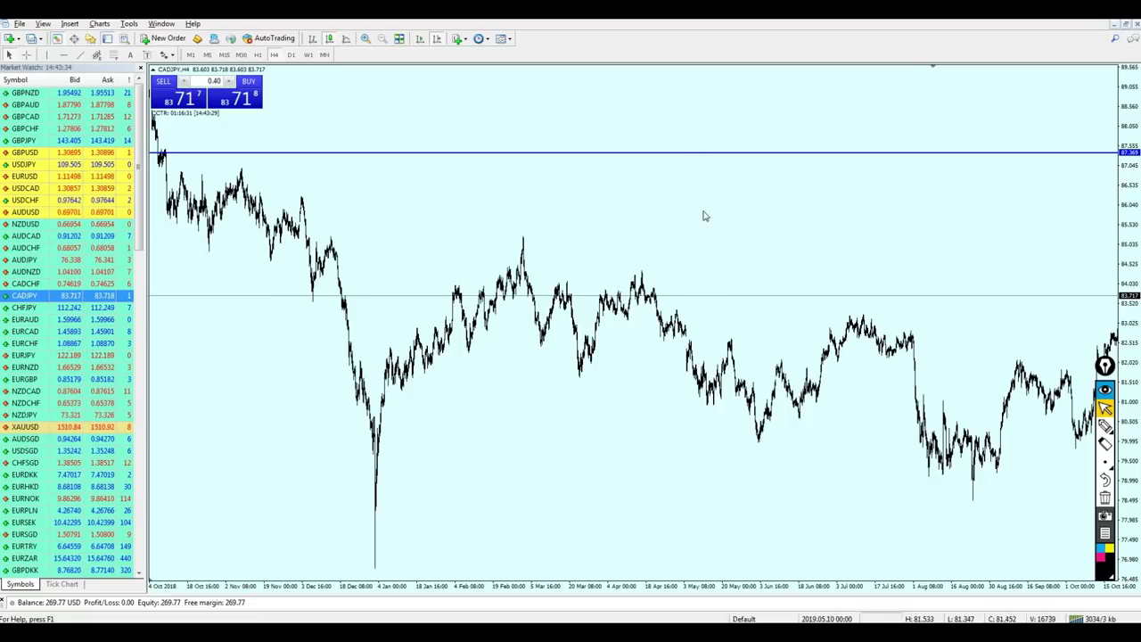
{"action": "scroll", "coordinate": [703, 216], "scroll_direction": "down", "scroll_amount": 8}
{"action": "scroll", "coordinate": [765, 282], "scroll_direction": "up", "scroll_amount": 5}
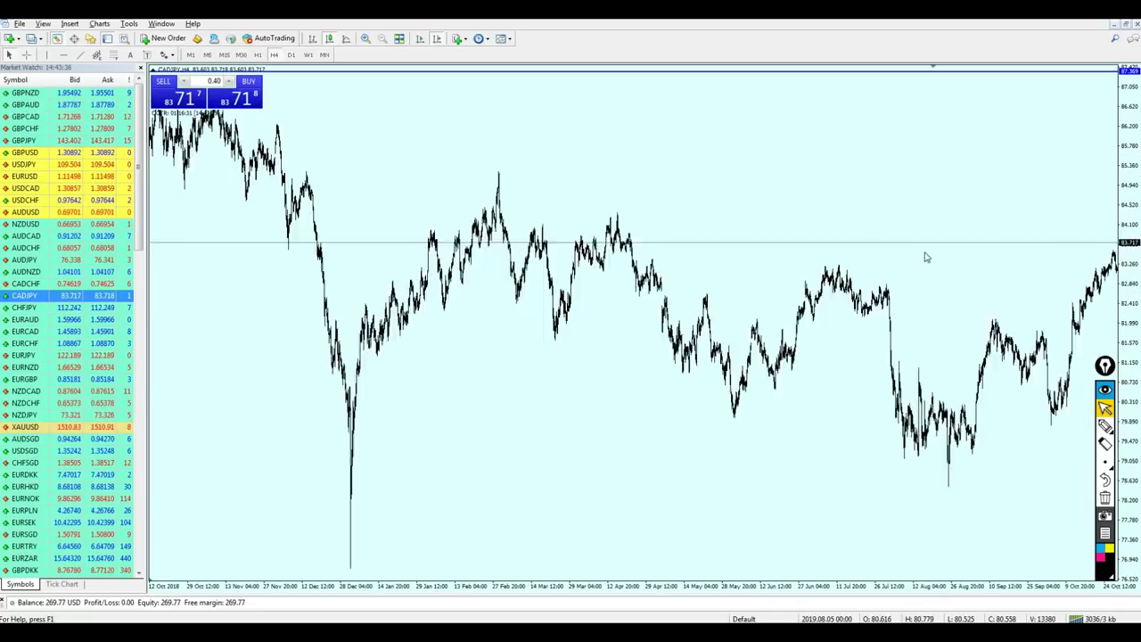
{"action": "scroll", "coordinate": [766, 188], "scroll_direction": "down", "scroll_amount": 8}
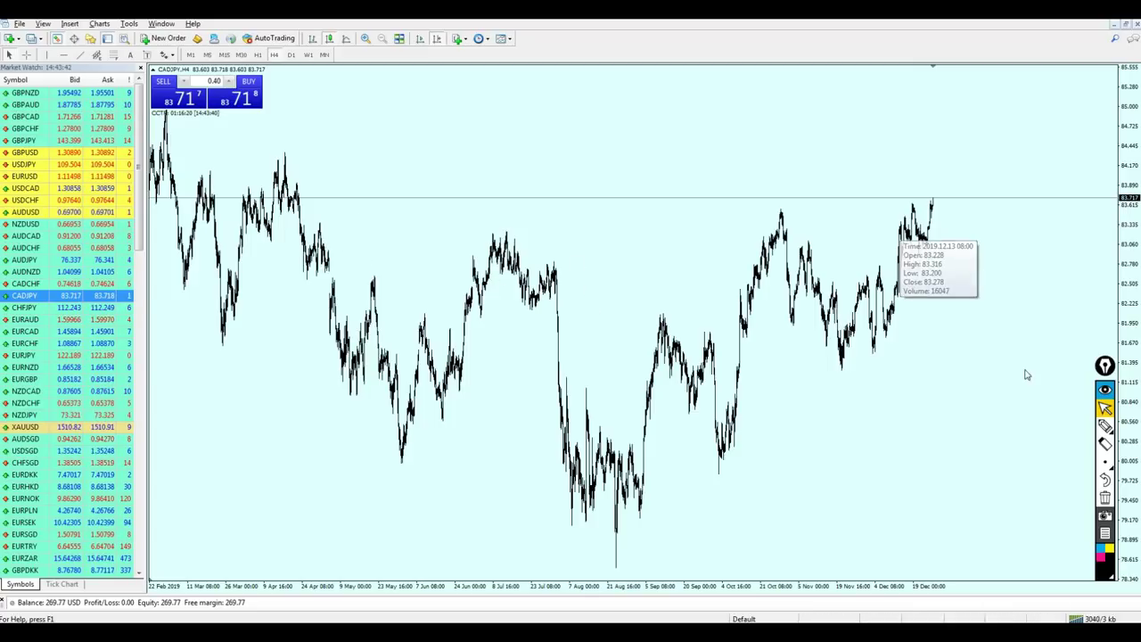
Circle the latest December 2019 price action and the current price label, and clear the markings.
{"action": "left_click", "coordinate": [1104, 425]}
{"action": "left_click_drag", "start_coordinate": [907, 221], "coordinate": [989, 216]}
{"action": "left_click_drag", "start_coordinate": [965, 170], "coordinate": [921, 242]}
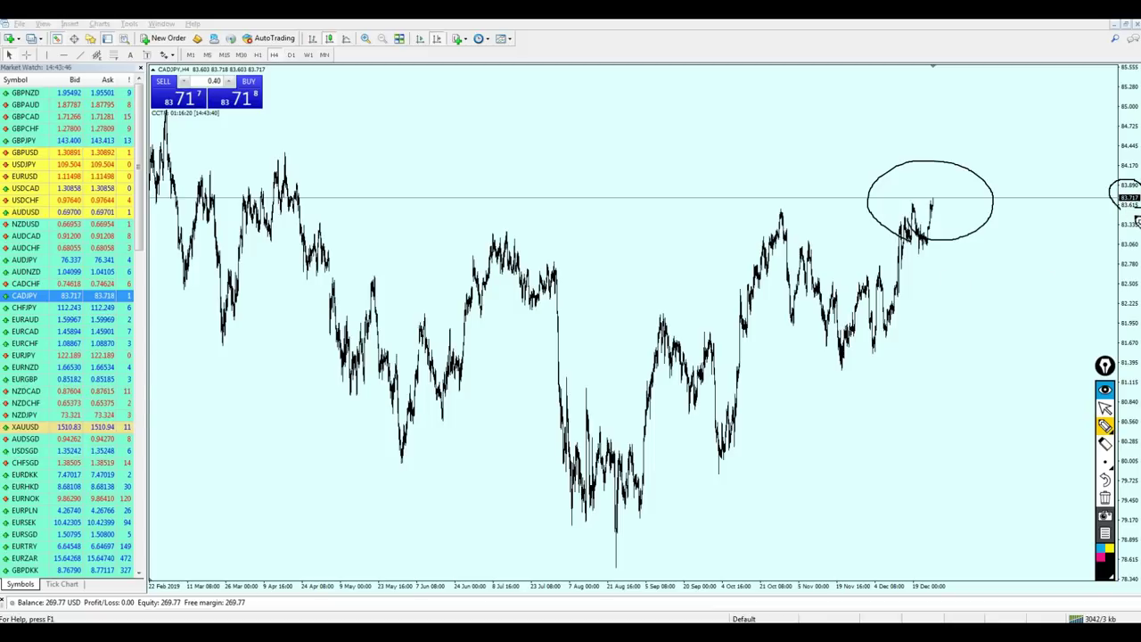
{"action": "left_click", "coordinate": [1104, 407]}
{"action": "left_click", "coordinate": [1104, 497]}
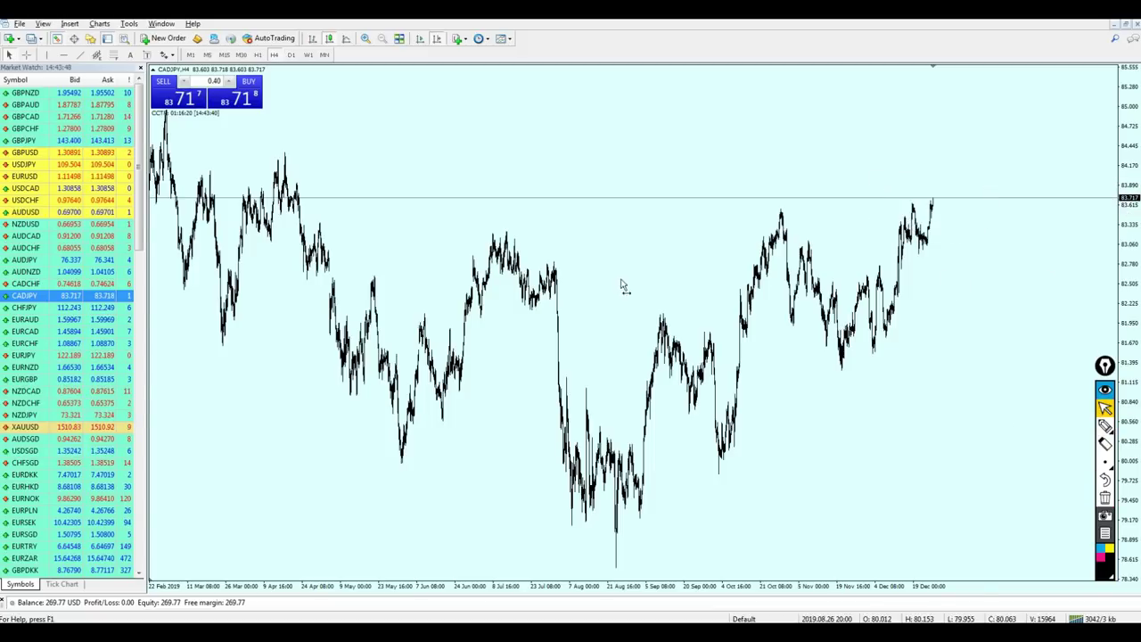
Place a horizontal line on the early December 2018 low and adjust it to 83.549.
{"action": "scroll", "coordinate": [621, 286], "scroll_direction": "down", "scroll_amount": 5}
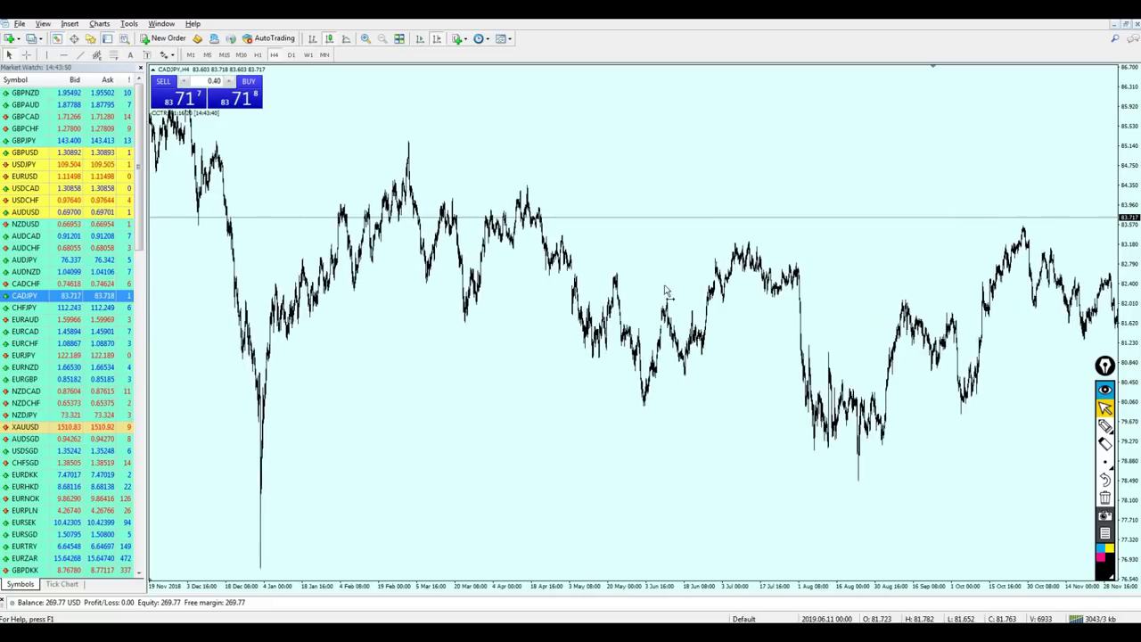
{"action": "scroll", "coordinate": [636, 285], "scroll_direction": "down", "scroll_amount": 2}
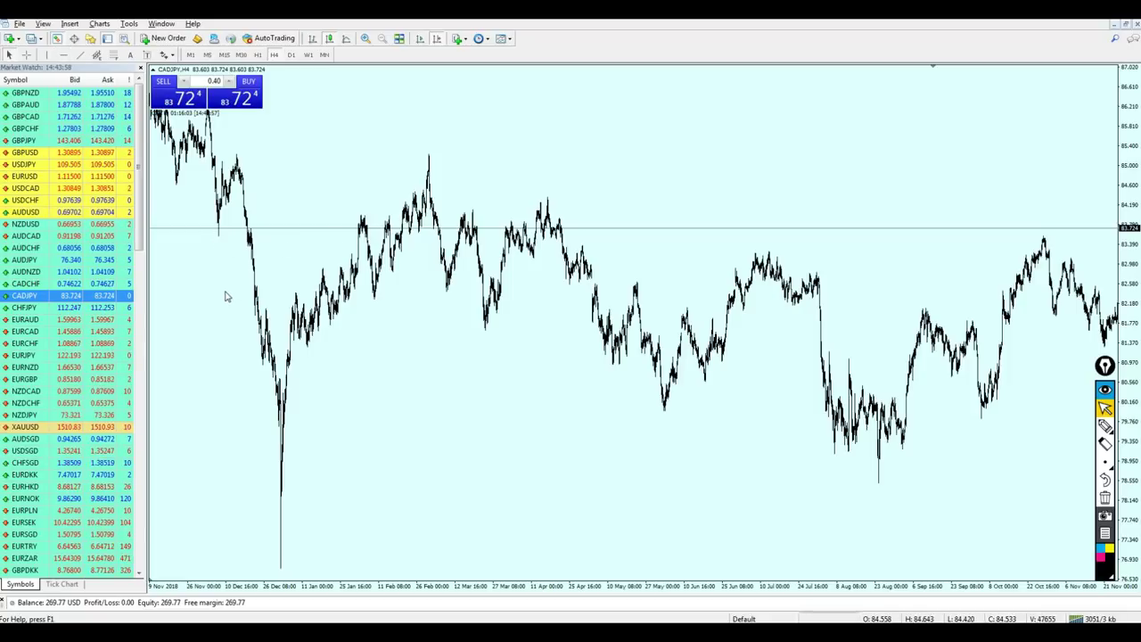
{"action": "left_click_drag", "start_coordinate": [228, 293], "coordinate": [380, 319]}
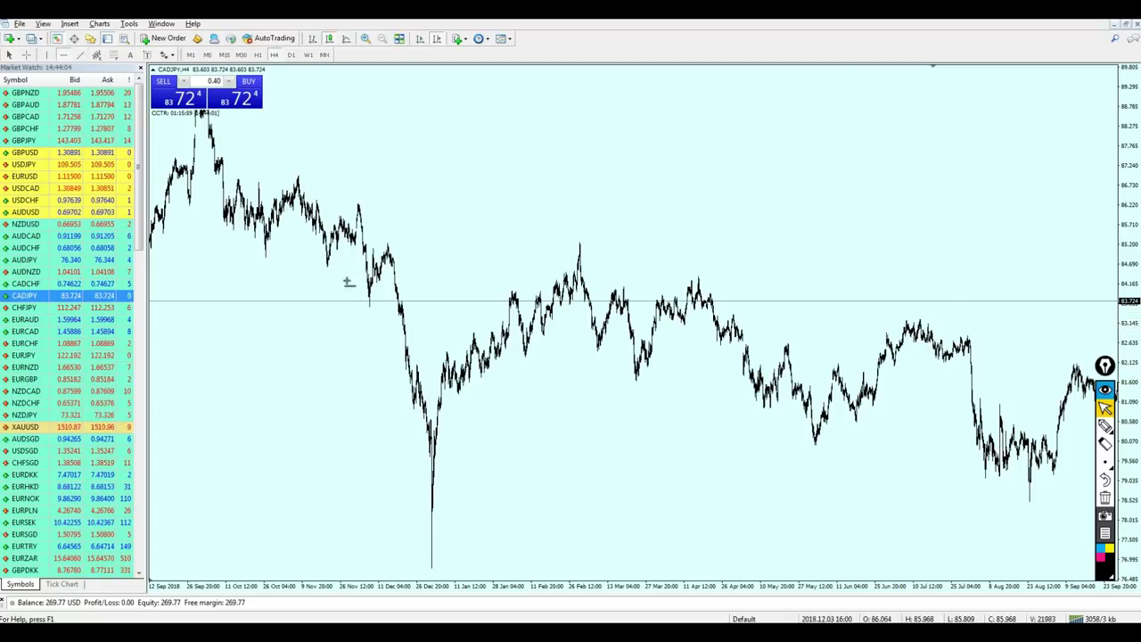
{"action": "left_click", "coordinate": [371, 307]}
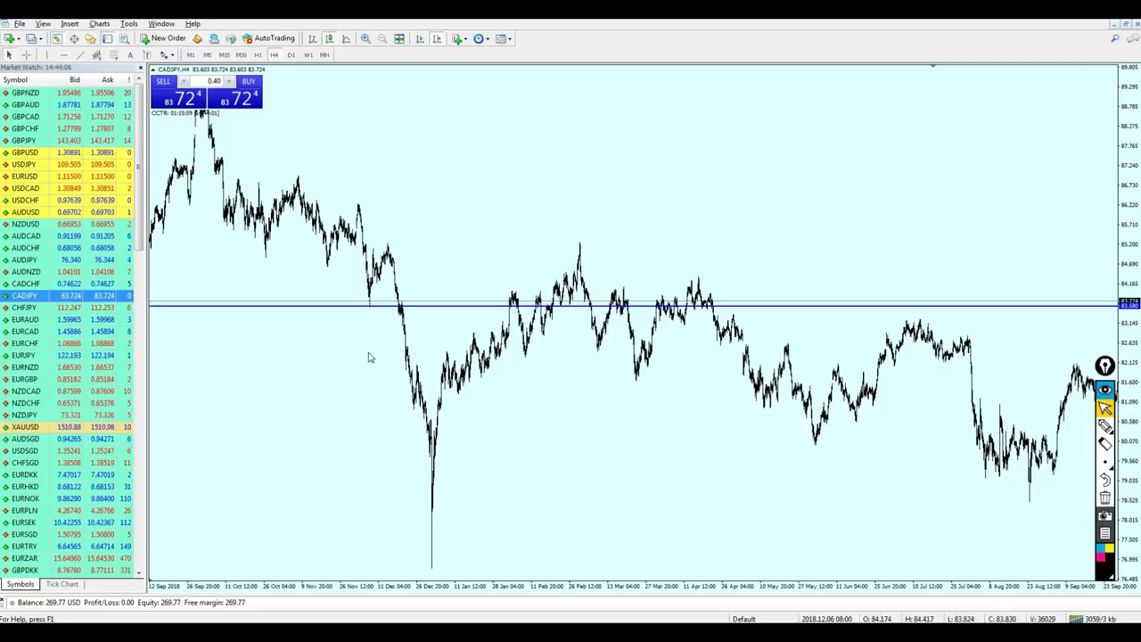
{"action": "left_click_drag", "start_coordinate": [377, 308], "coordinate": [384, 314]}
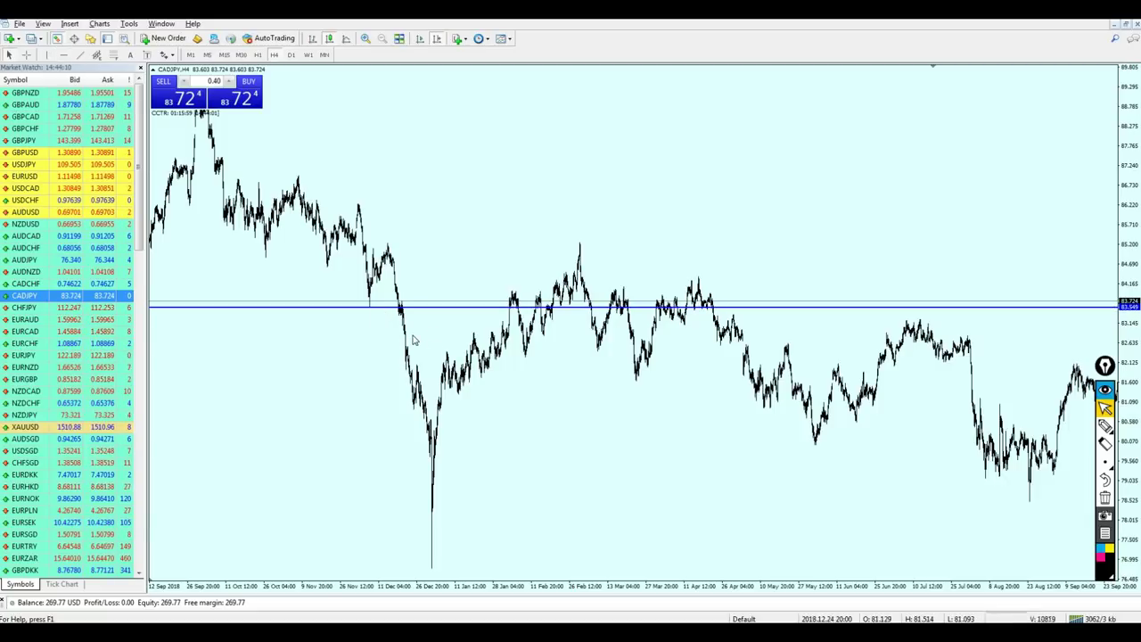
View the newest December 2019 candles around the 83.549 line at a closer zoom.
{"action": "scroll", "coordinate": [601, 344], "scroll_direction": "down", "scroll_amount": 5}
{"action": "scroll", "coordinate": [606, 343], "scroll_direction": "down", "scroll_amount": 2}
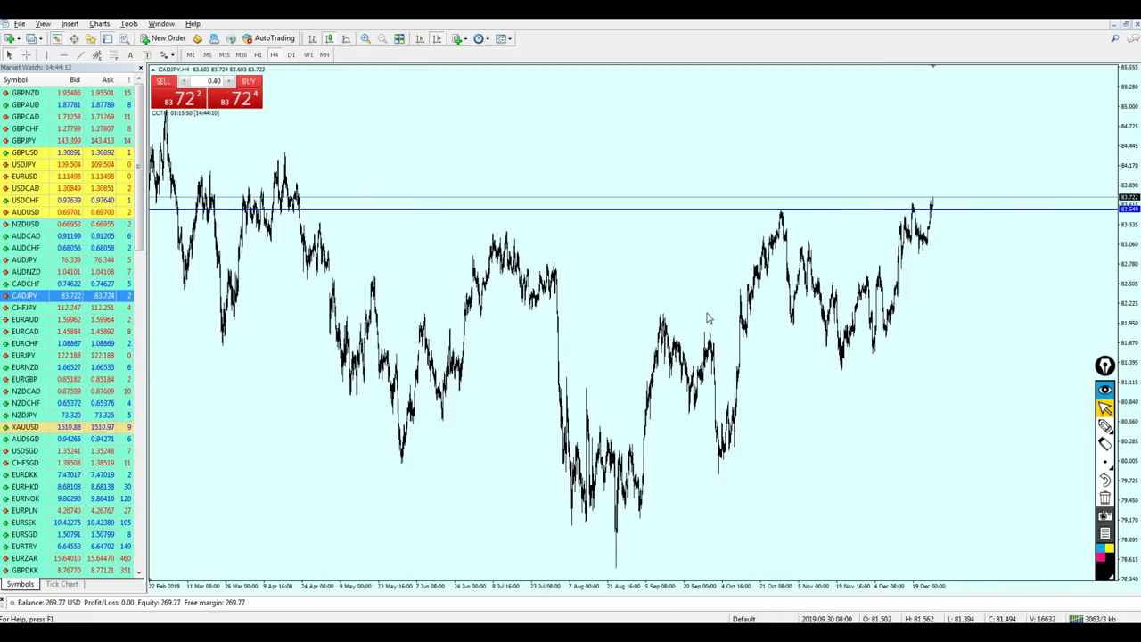
{"action": "scroll", "coordinate": [878, 300], "scroll_direction": "up", "scroll_amount": 1}
{"action": "key", "text": "plus"}
{"action": "left_click_drag", "start_coordinate": [1058, 305], "coordinate": [675, 341]}
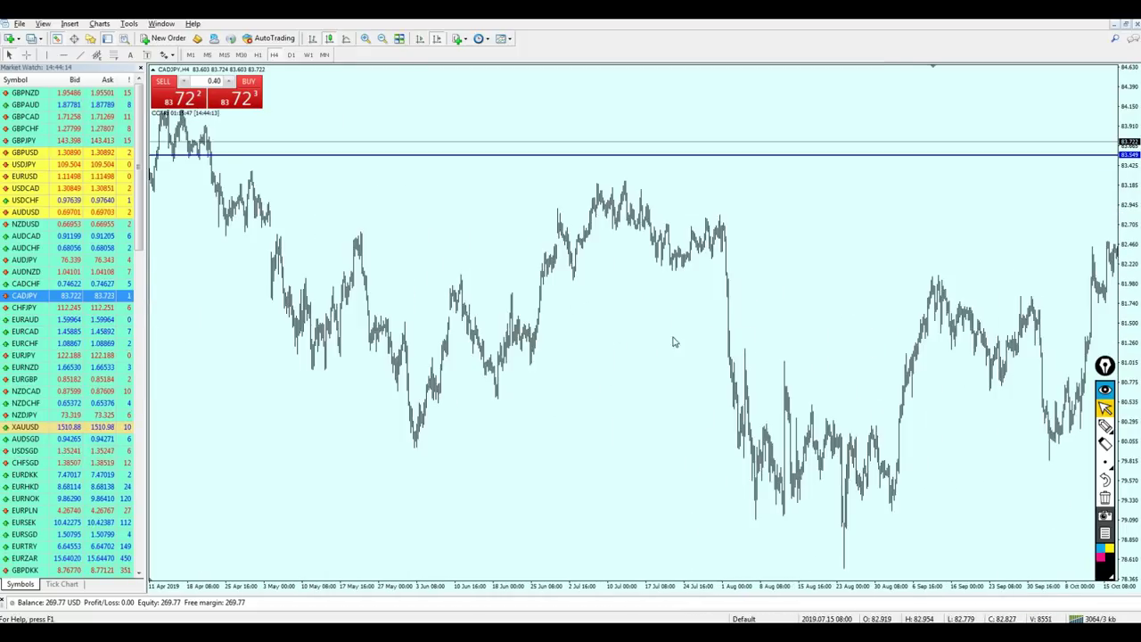
{"action": "key", "text": "plus"}
{"action": "left_click", "coordinate": [421, 39]}
{"action": "scroll", "coordinate": [846, 291], "scroll_direction": "up", "scroll_amount": 2}
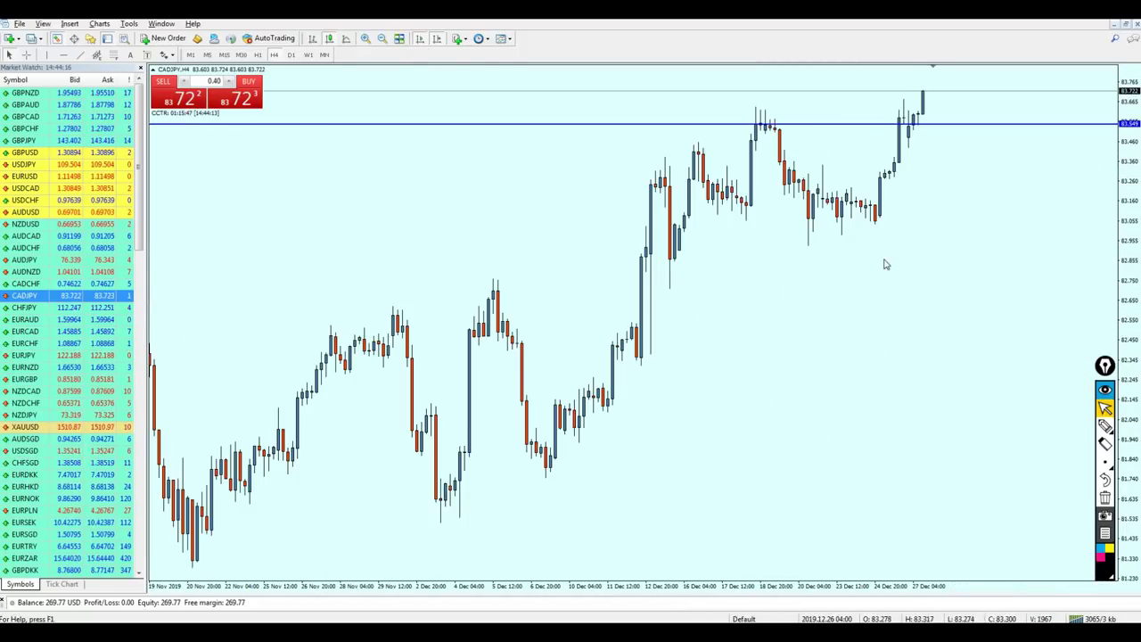
Circle the 26–27 December candles crossing the 83.549 line, and clear the marking.
{"action": "left_click", "coordinate": [1104, 425]}
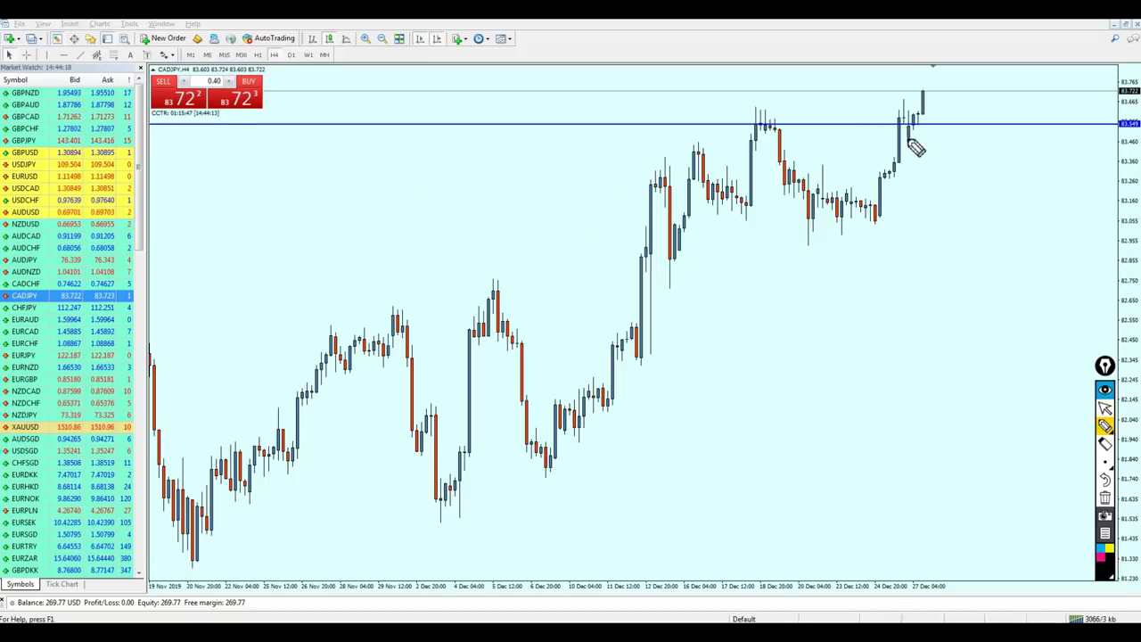
{"action": "mouse_move", "coordinate": [950, 142]}
{"action": "left_mouse_down"}
{"action": "mouse_move", "coordinate": [893, 148]}
{"action": "mouse_move", "coordinate": [920, 150]}
{"action": "left_mouse_up"}
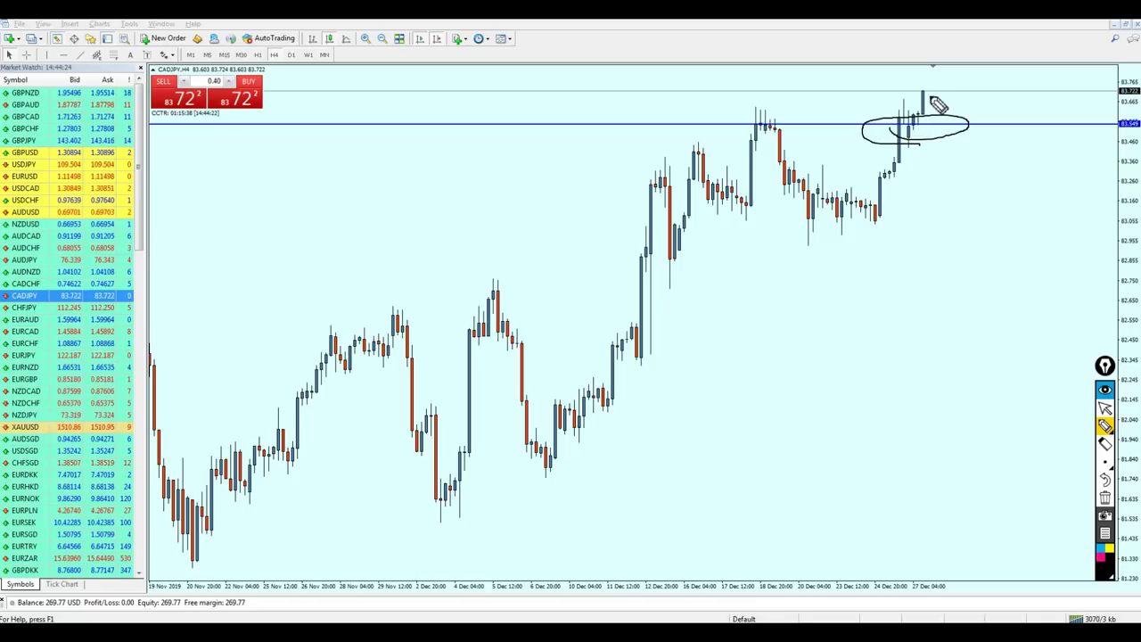
{"action": "left_click", "coordinate": [1104, 407]}
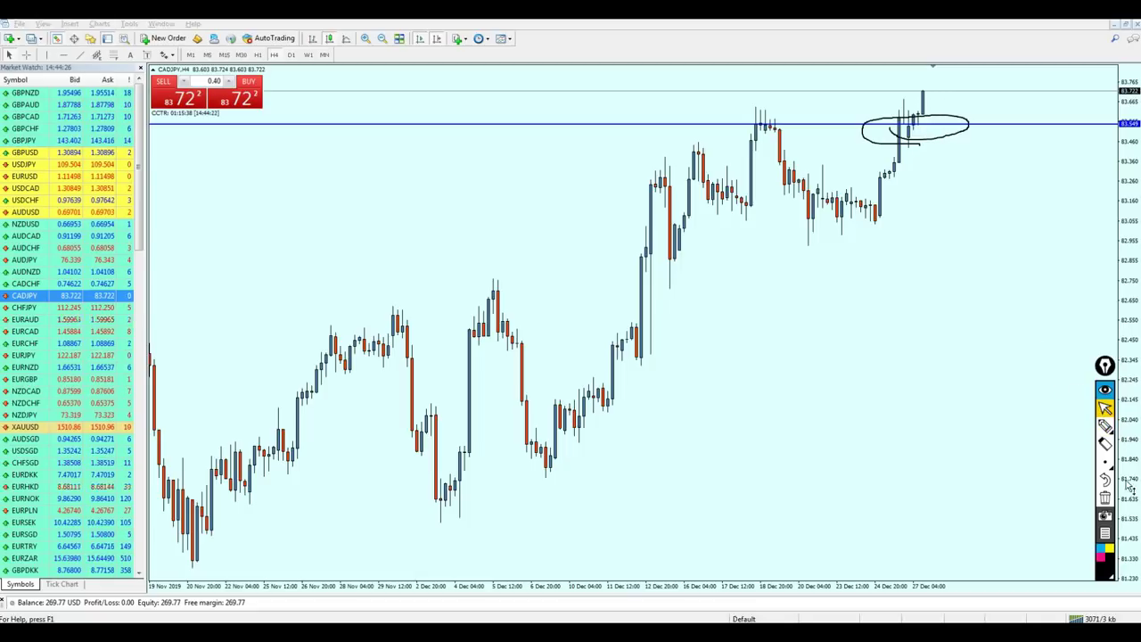
{"action": "left_click", "coordinate": [1104, 498]}
{"action": "left_click", "coordinate": [928, 297]}
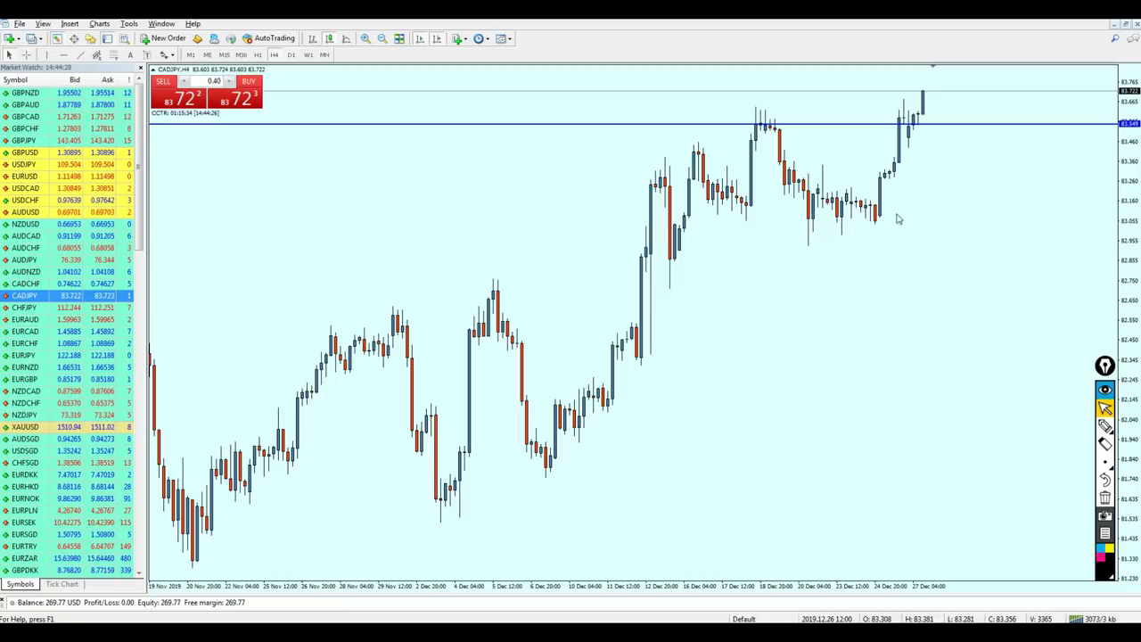
Draw an arrow to the 27 December wick touching the 83.549 line, trace the rise from it, and clear the markings.
{"action": "middle_click", "coordinate": [925, 131]}
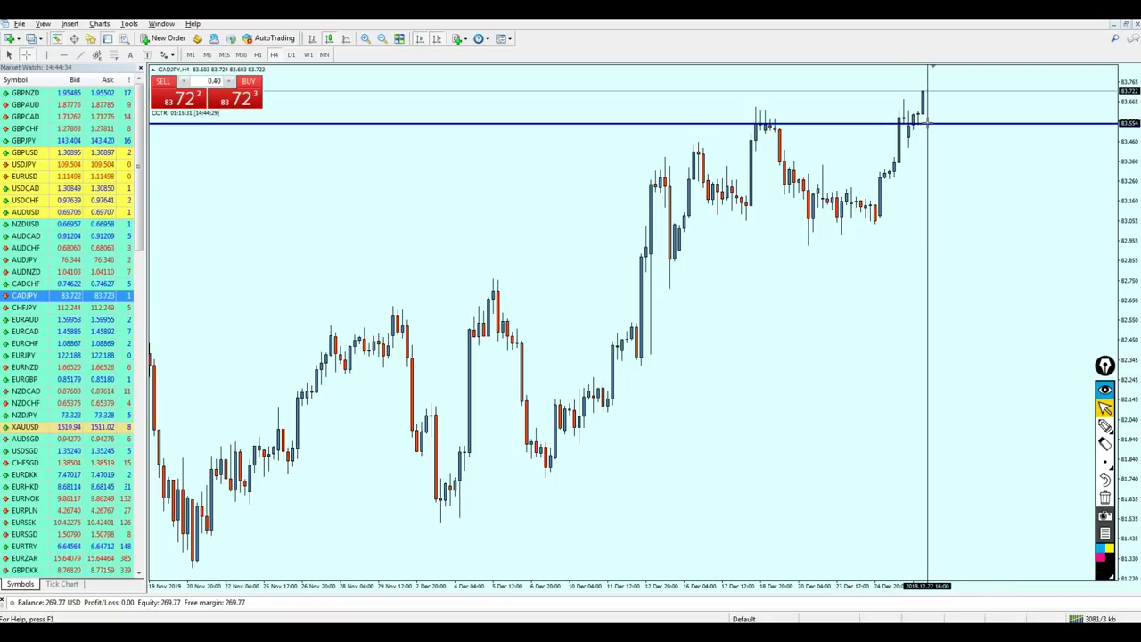
{"action": "middle_click", "coordinate": [933, 124]}
{"action": "key", "text": "plus"}
{"action": "key", "text": "plus"}
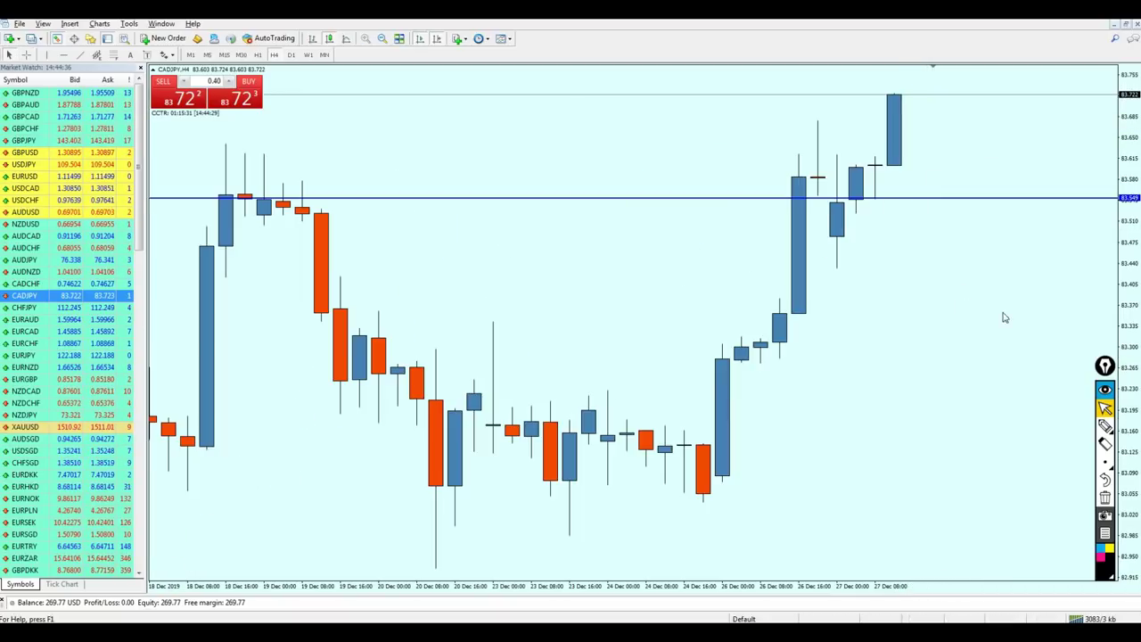
{"action": "left_click", "coordinate": [1105, 426]}
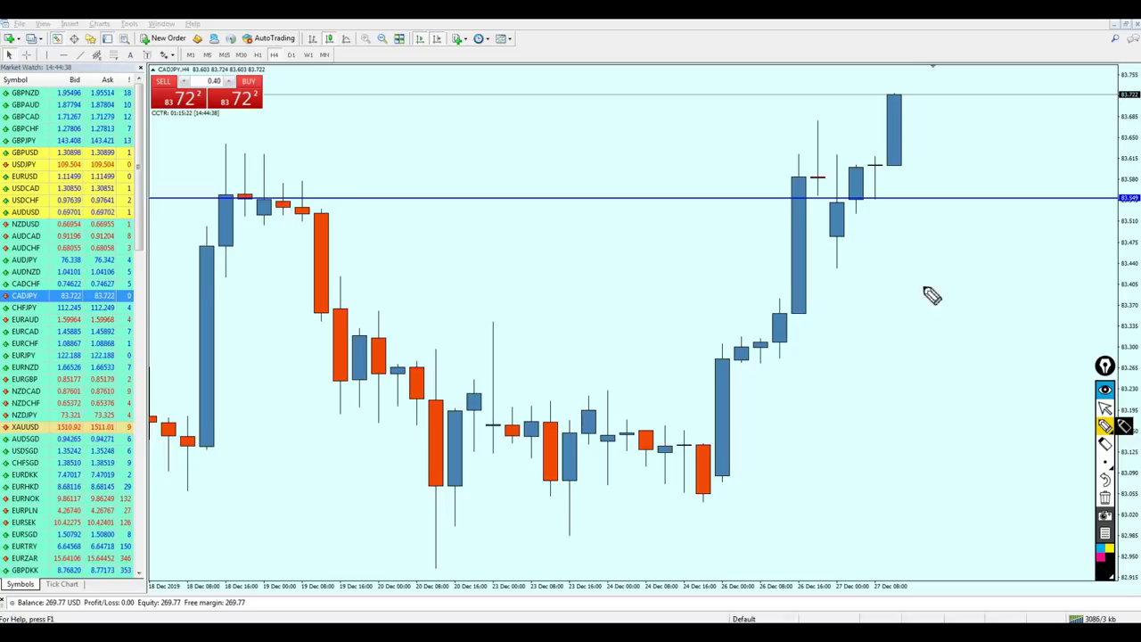
{"action": "left_click_drag", "start_coordinate": [852, 303], "coordinate": [875, 207]}
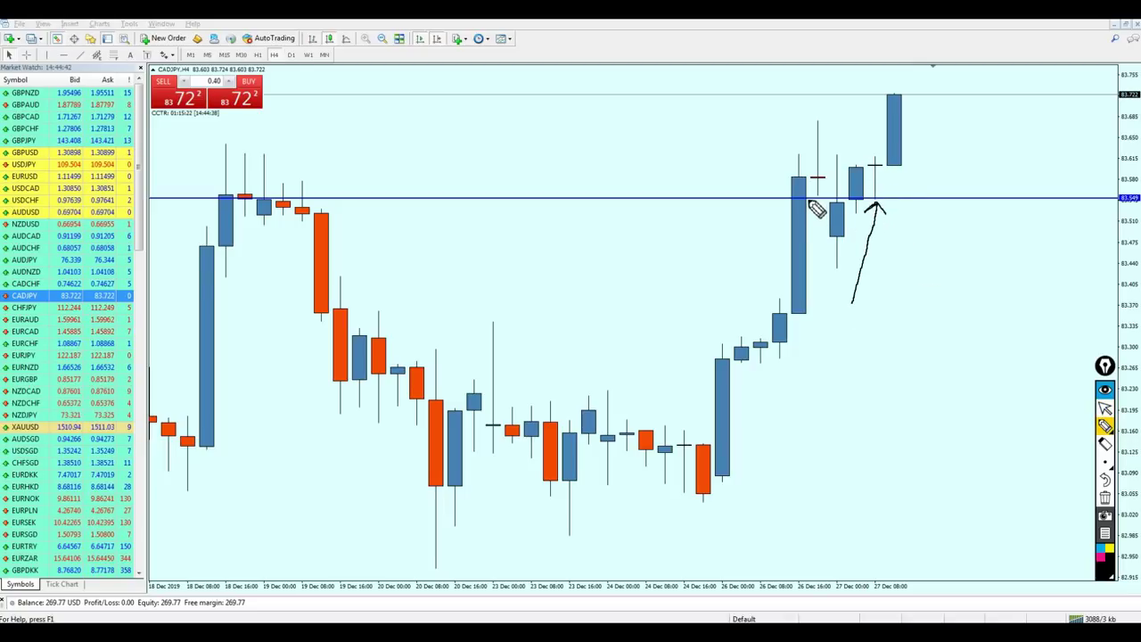
{"action": "mouse_move", "coordinate": [810, 202]}
{"action": "left_mouse_down"}
{"action": "mouse_move", "coordinate": [866, 202]}
{"action": "mouse_move", "coordinate": [916, 91]}
{"action": "mouse_move", "coordinate": [921, 101]}
{"action": "left_mouse_up"}
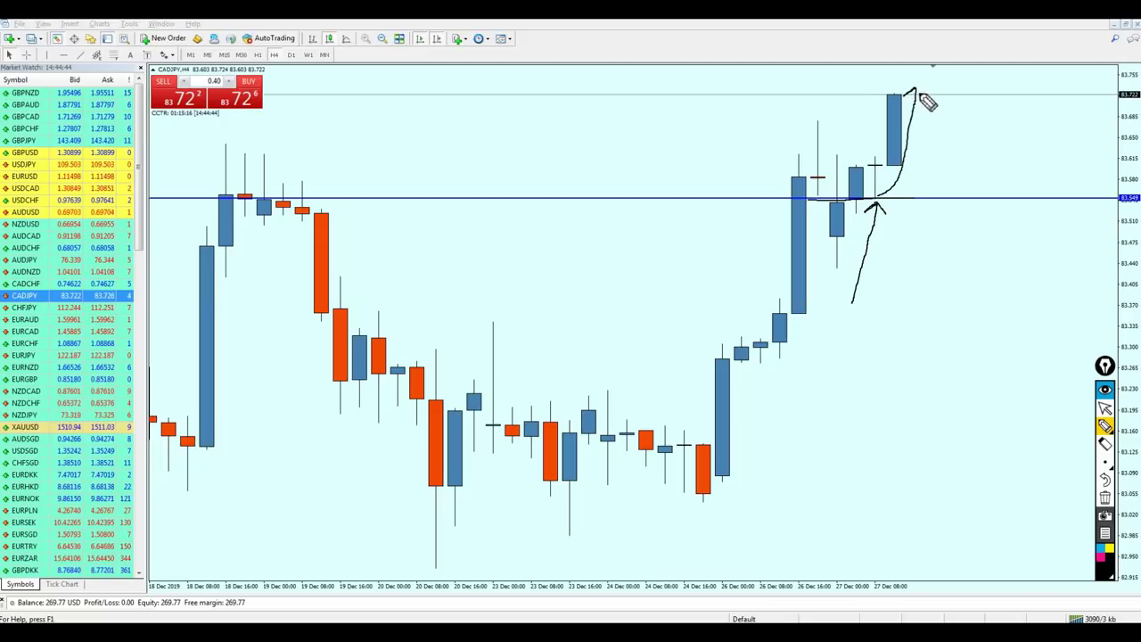
{"action": "left_click", "coordinate": [1104, 410]}
{"action": "left_click", "coordinate": [1104, 497]}
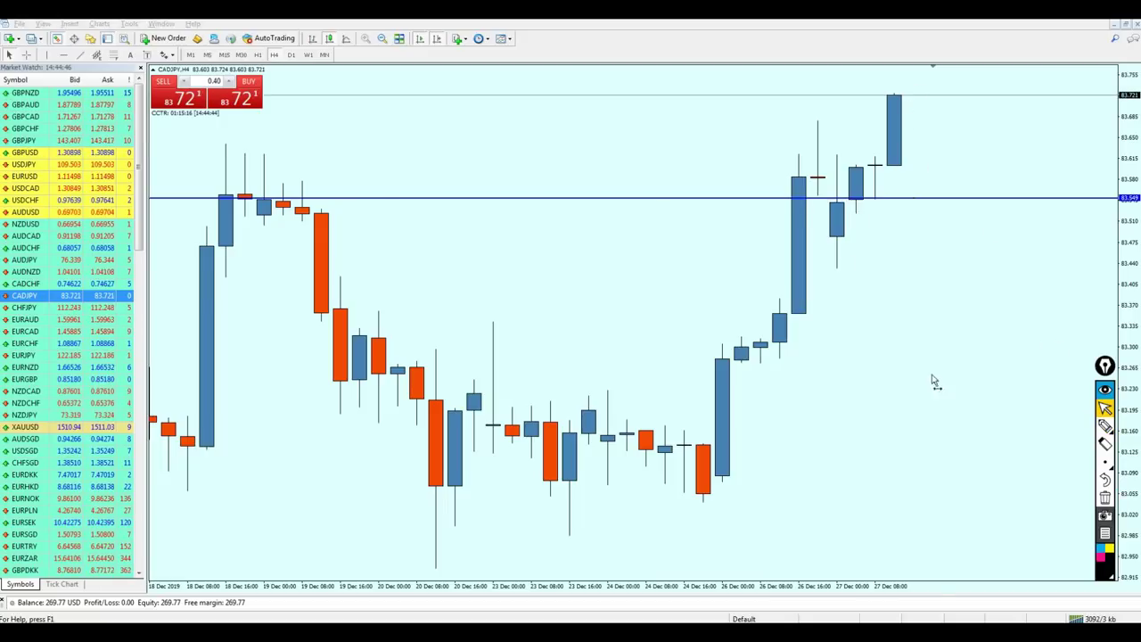
{"action": "left_click", "coordinate": [933, 379]}
Zoom the four-hour chart back out and review the 83.549 line's touches from December 2018 to April 2019.
{"action": "key", "text": "minus"}
{"action": "key", "text": "minus"}
{"action": "key", "text": "minus"}
{"action": "key", "text": "minus"}
{"action": "key", "text": "minus"}
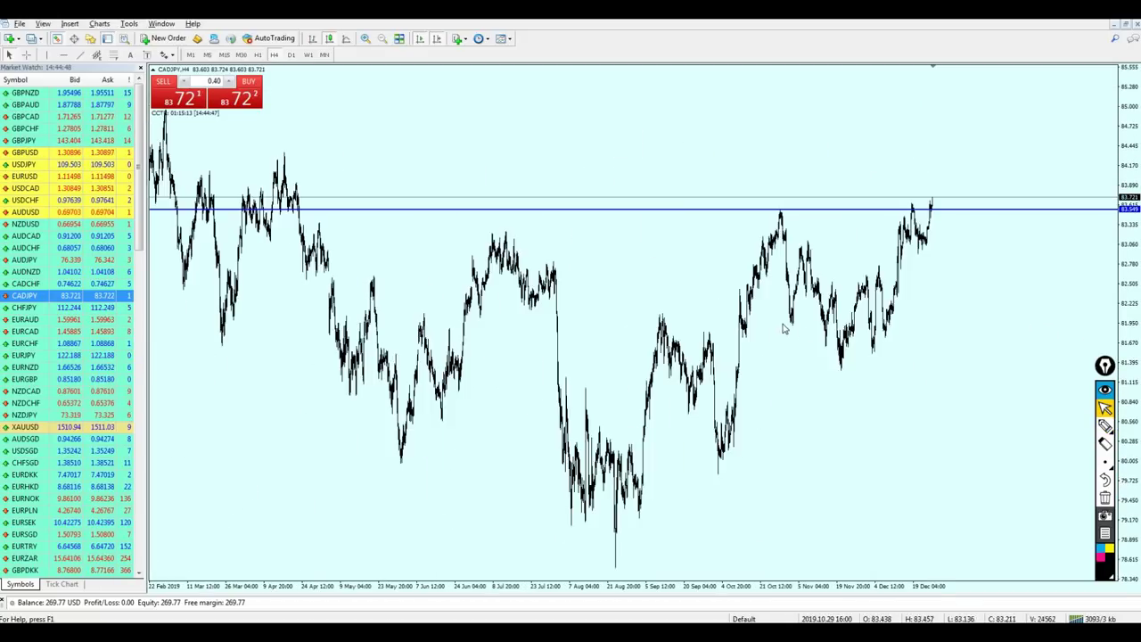
{"action": "left_click_drag", "start_coordinate": [542, 317], "coordinate": [918, 322]}
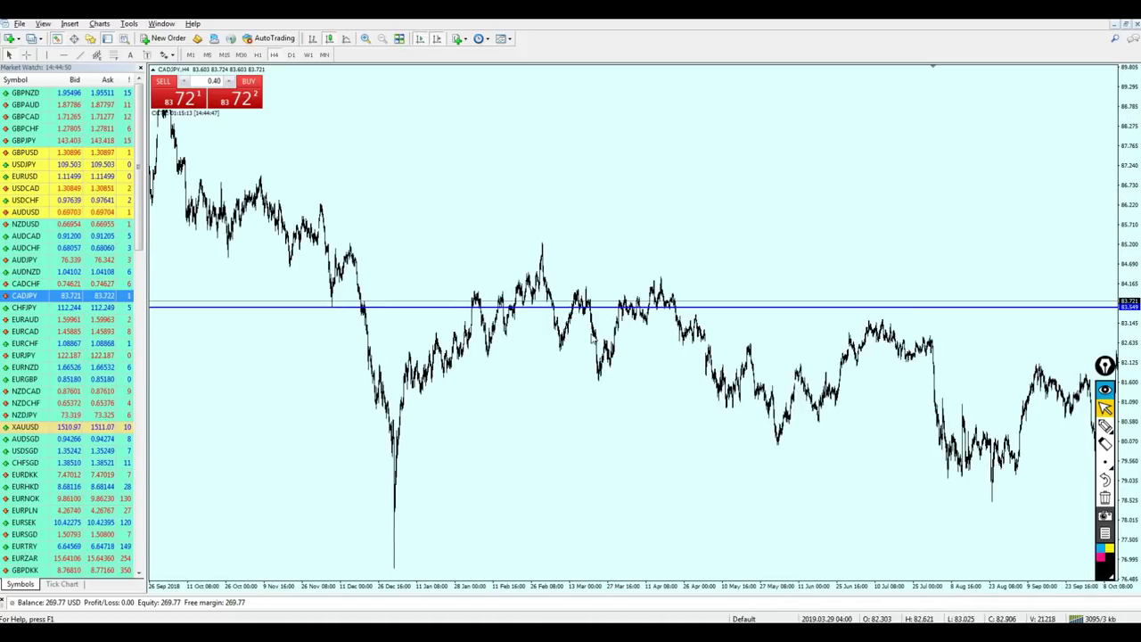
Move the horizontal line on the CADJPY H4 chart up to the May 2017 swing high, at about 83.722.
{"action": "left_click_drag", "start_coordinate": [584, 338], "coordinate": [701, 340]}
{"action": "left_click_drag", "start_coordinate": [524, 331], "coordinate": [638, 350]}
{"action": "scroll", "coordinate": [638, 353], "scroll_direction": "down", "scroll_amount": 2}
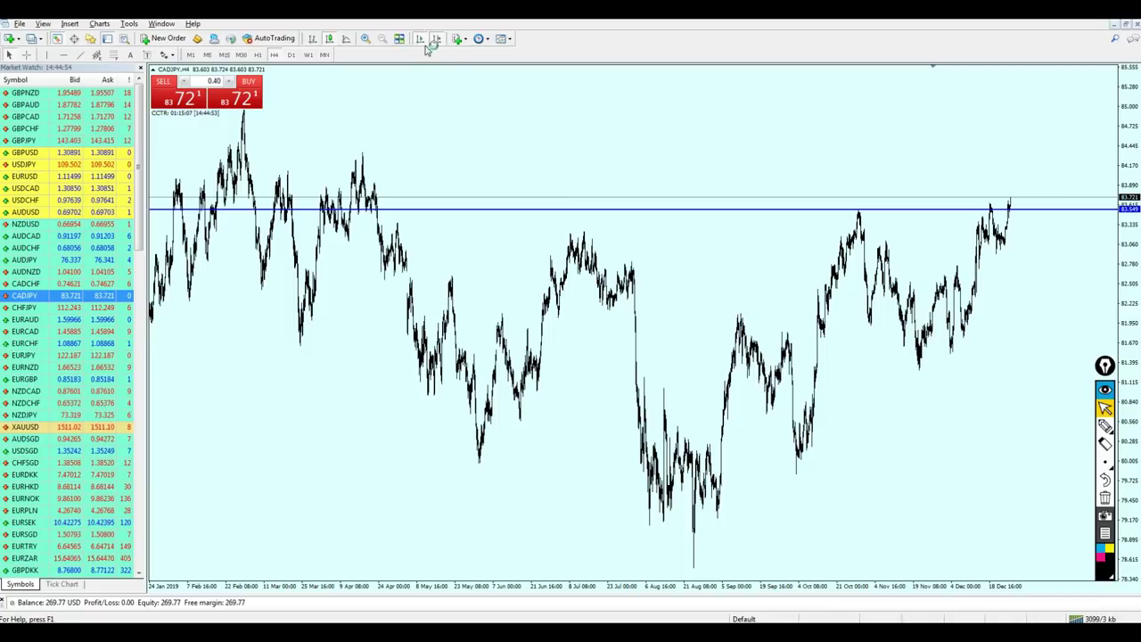
{"action": "scroll", "coordinate": [545, 335], "scroll_direction": "down", "scroll_amount": 8}
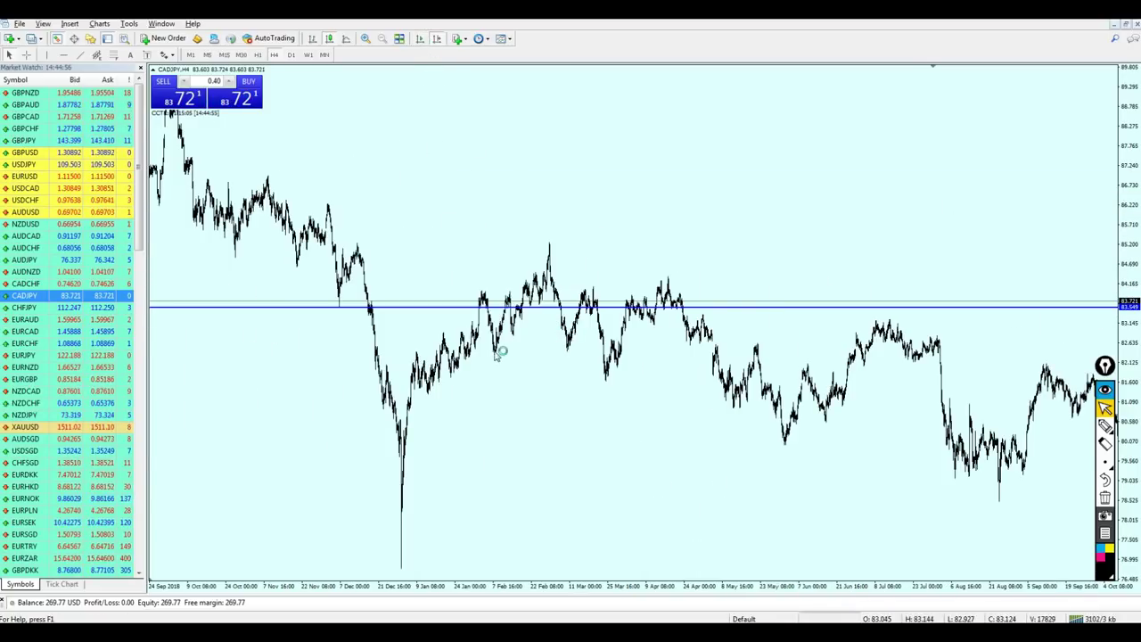
{"action": "scroll", "coordinate": [497, 352], "scroll_direction": "down", "scroll_amount": 8}
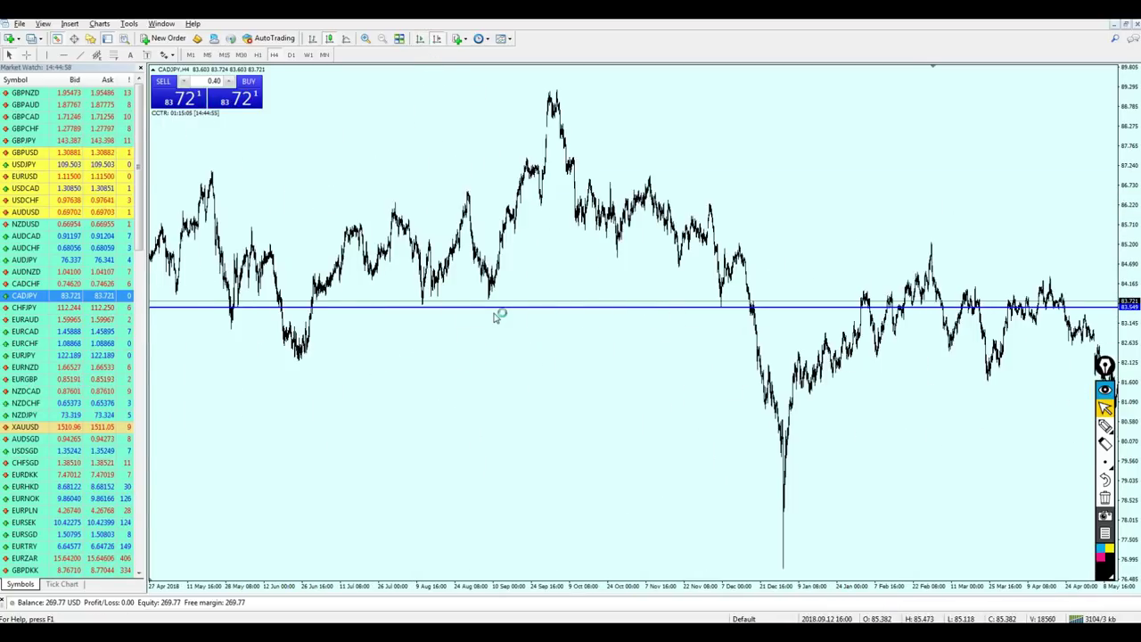
{"action": "scroll", "coordinate": [534, 330], "scroll_direction": "down", "scroll_amount": 10}
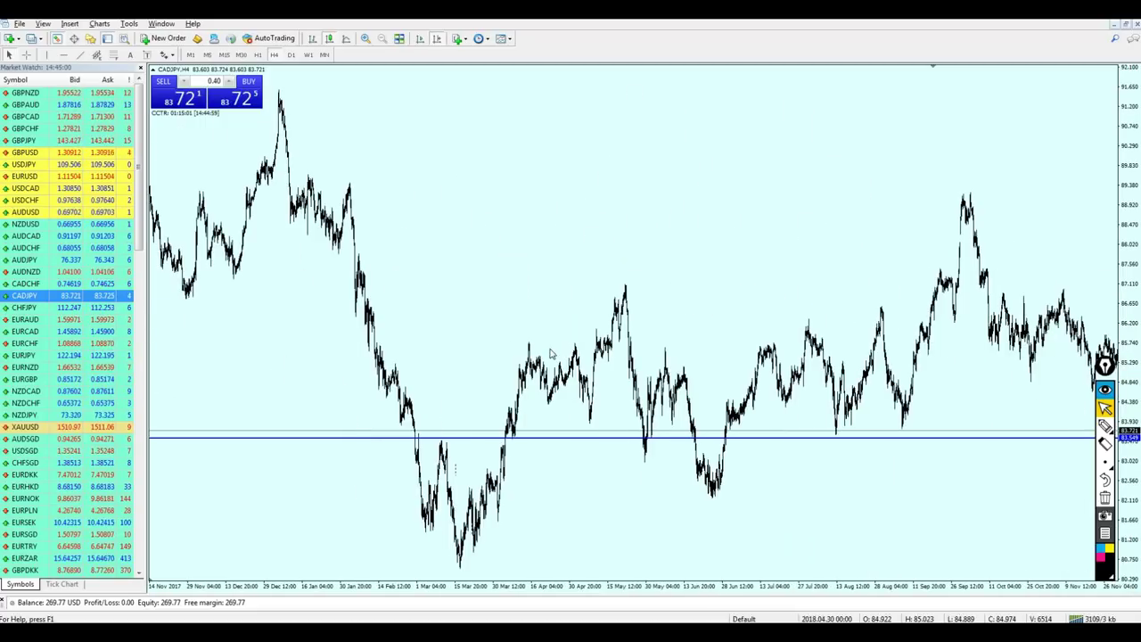
{"action": "scroll", "coordinate": [486, 382], "scroll_direction": "down", "scroll_amount": 10}
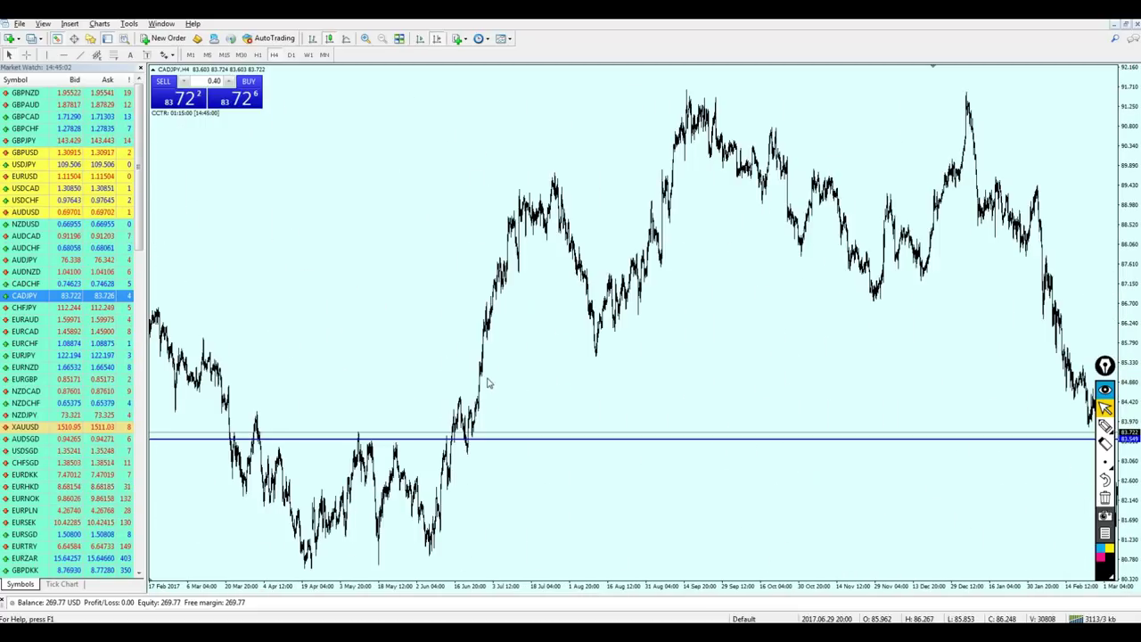
{"action": "double_click", "coordinate": [384, 440]}
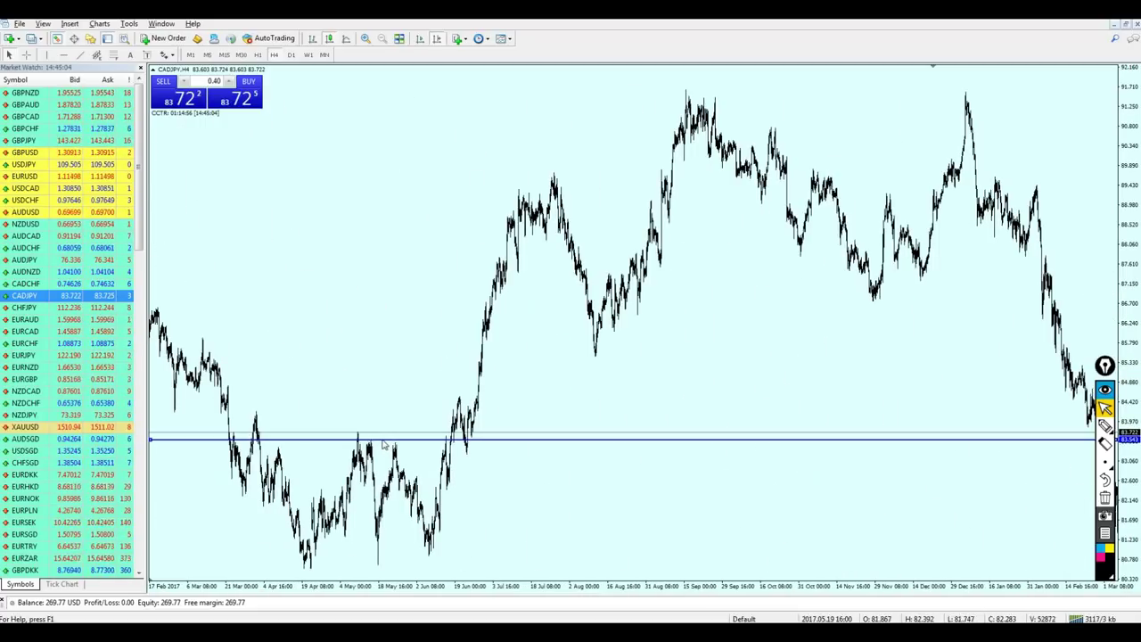
{"action": "left_click_drag", "start_coordinate": [383, 441], "coordinate": [364, 435]}
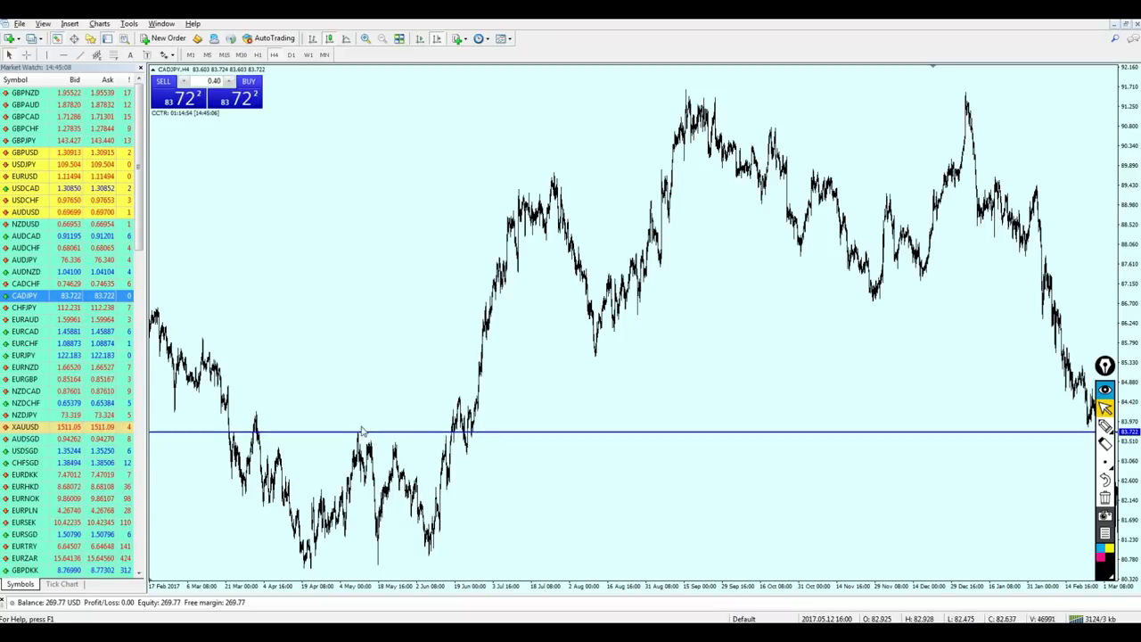
Fine-tune the horizontal line onto the wick tip of the May 2017 swing high, at 83.734.
{"action": "left_click_drag", "start_coordinate": [362, 383], "coordinate": [498, 373]}
{"action": "key", "text": "plus"}
{"action": "key", "text": "plus"}
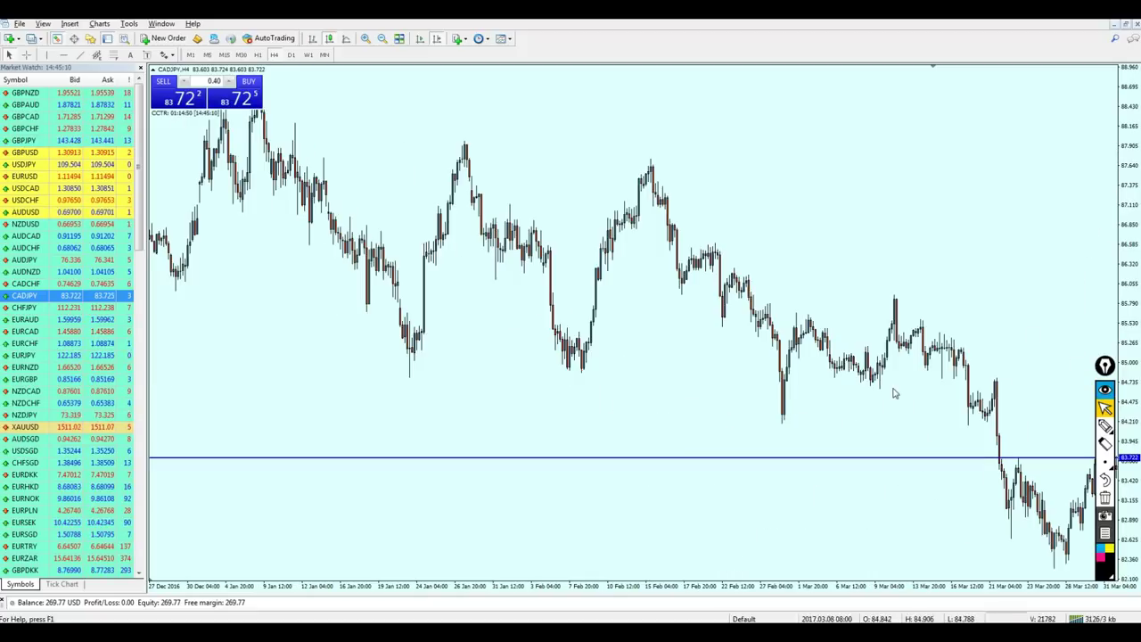
{"action": "scroll", "coordinate": [894, 393], "scroll_direction": "down", "scroll_amount": 15}
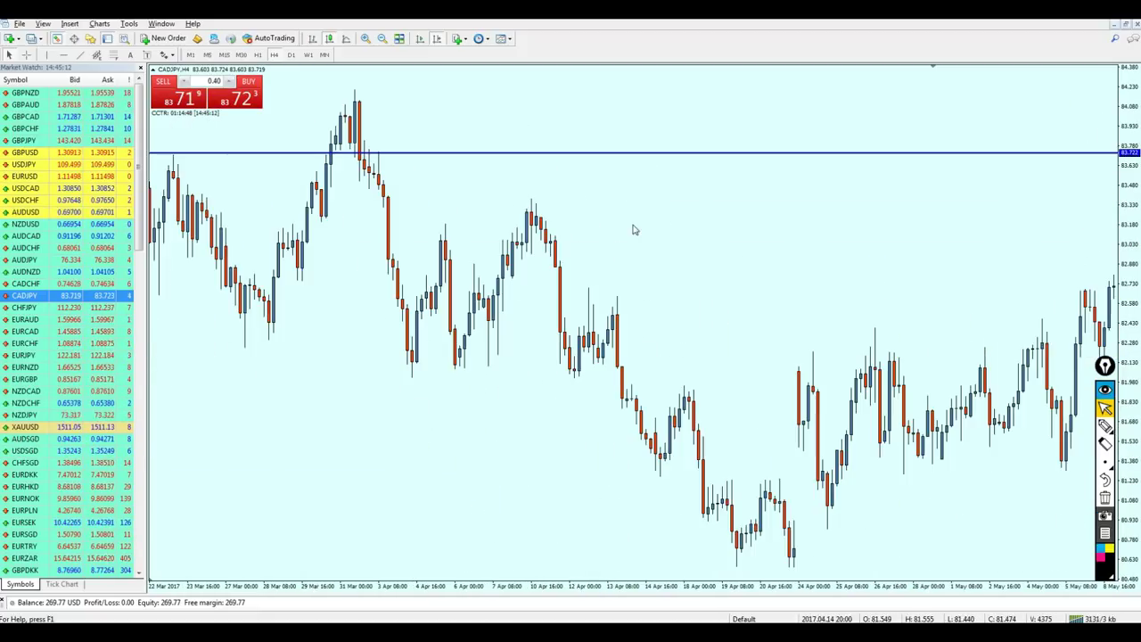
{"action": "scroll", "coordinate": [633, 230], "scroll_direction": "down", "scroll_amount": 10}
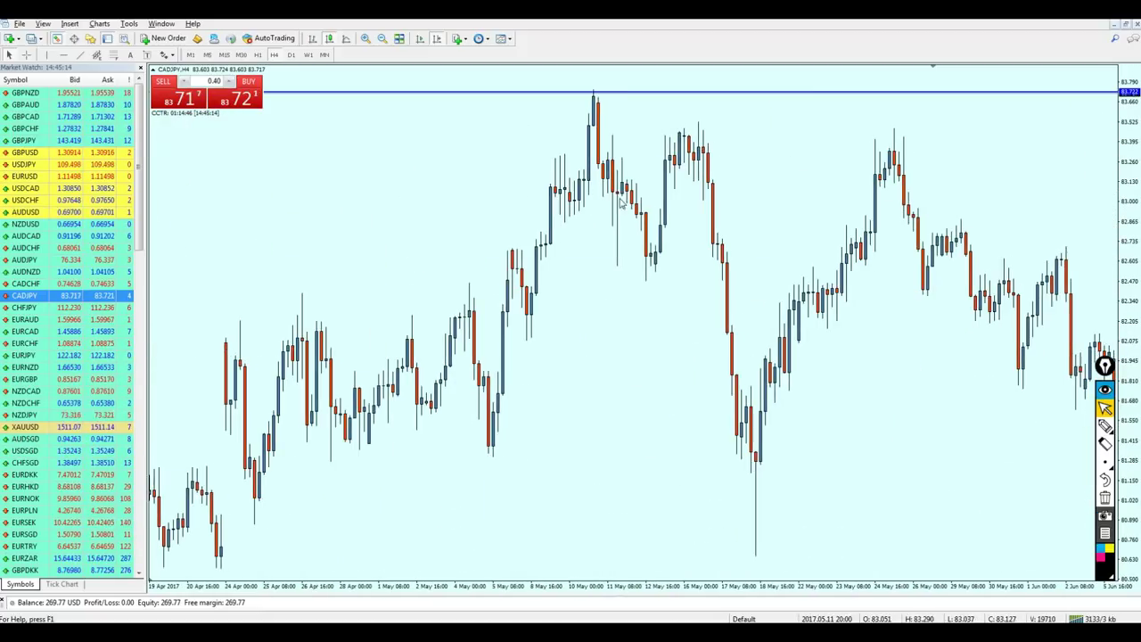
{"action": "mouse_move", "coordinate": [596, 96]}
{"action": "left_mouse_down"}
{"action": "mouse_move", "coordinate": [614, 119]}
{"action": "mouse_move", "coordinate": [611, 94]}
{"action": "left_mouse_up"}
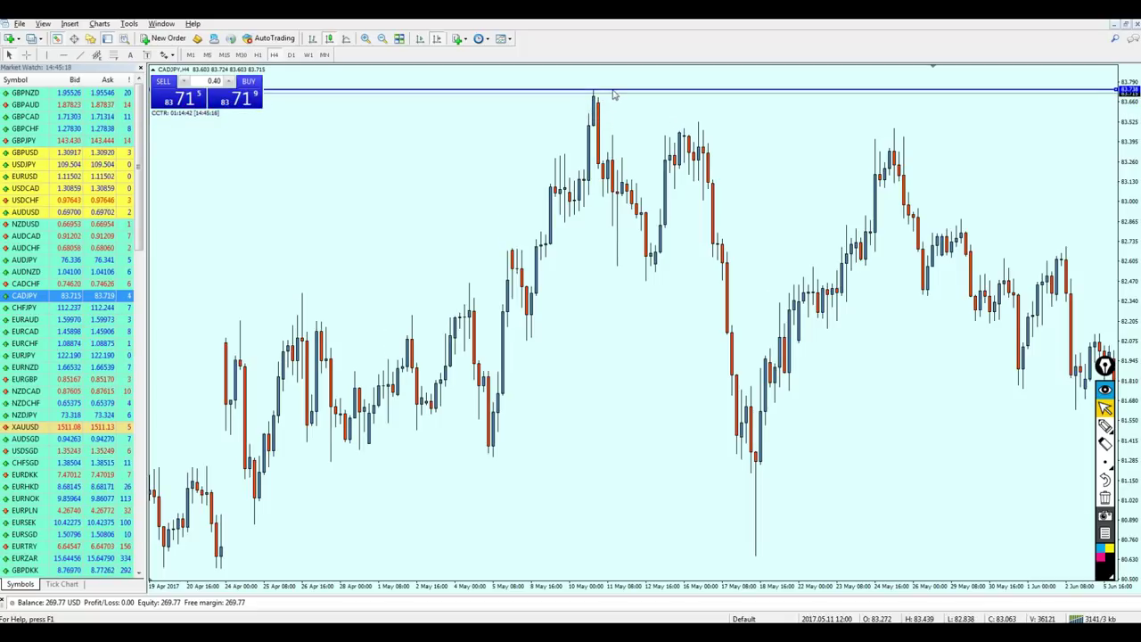
{"action": "double_click", "coordinate": [612, 90]}
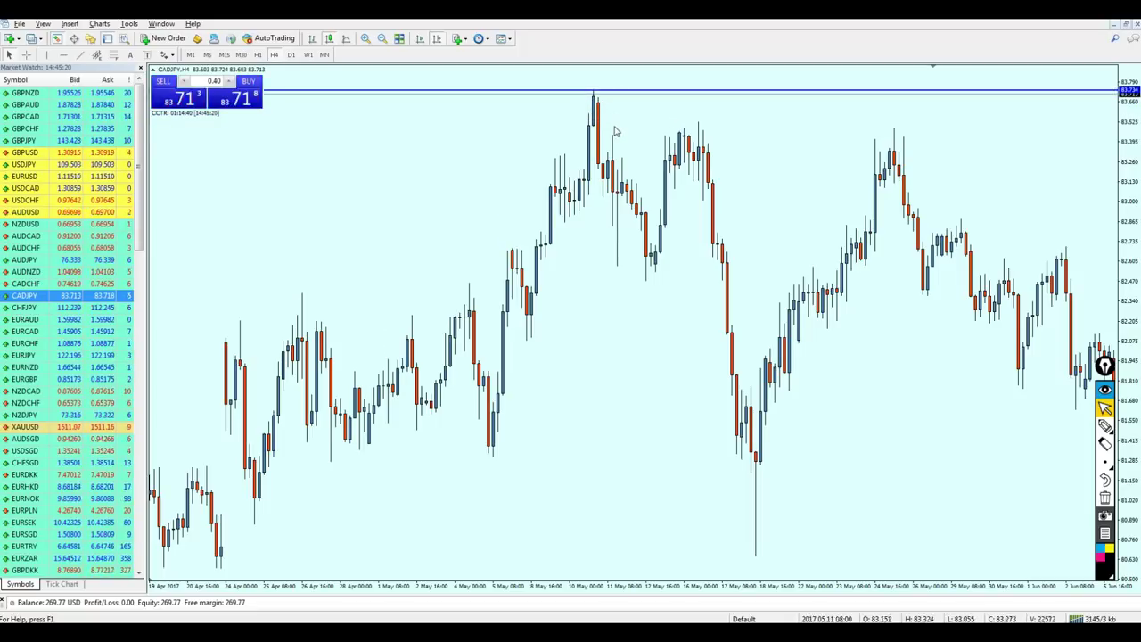
Return to the latest H4 candles and measure the distance from the horizontal line to the current candle's high with the crosshair.
{"action": "left_click", "coordinate": [420, 39]}
{"action": "key", "text": "plus"}
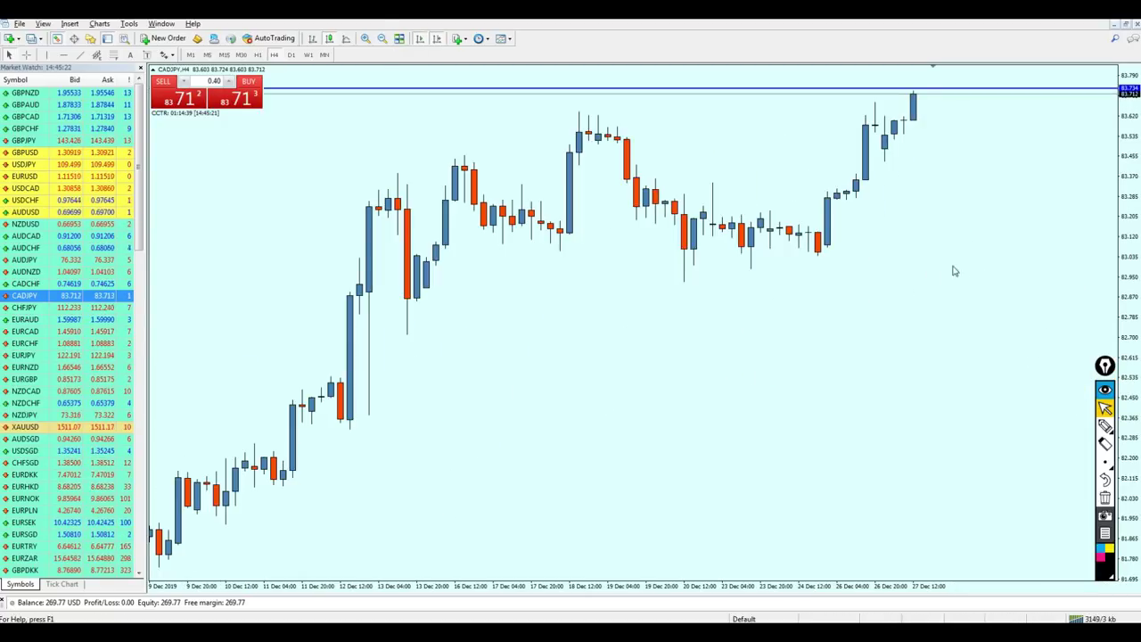
{"action": "key", "text": "plus"}
{"action": "key", "text": "minus"}
{"action": "key", "text": "plus"}
{"action": "middle_click", "coordinate": [903, 105]}
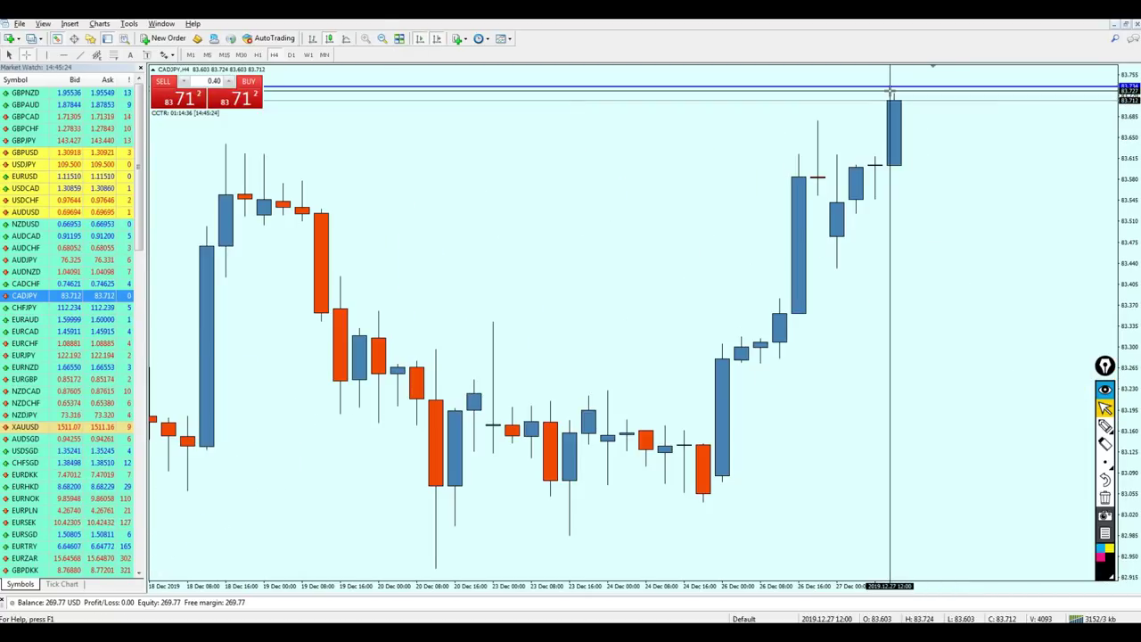
{"action": "left_click_drag", "start_coordinate": [892, 86], "coordinate": [898, 96]}
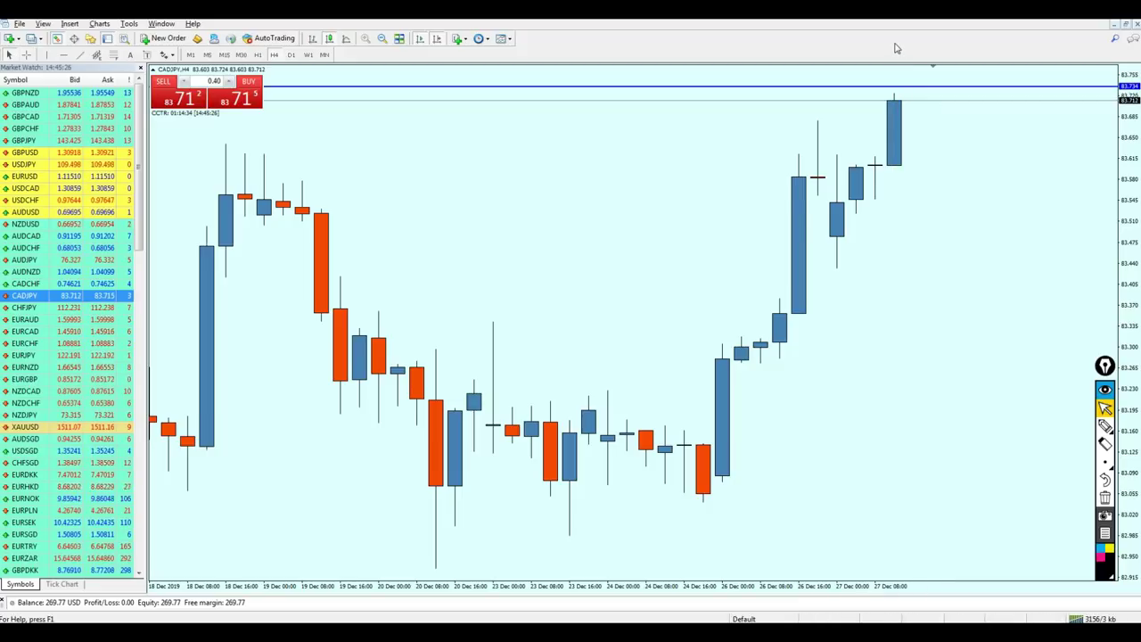
Examine the recent H4 swings and the longer price history leading up to the horizontal line.
{"action": "key", "text": "minus"}
{"action": "key", "text": "minus"}
{"action": "key", "text": "minus"}
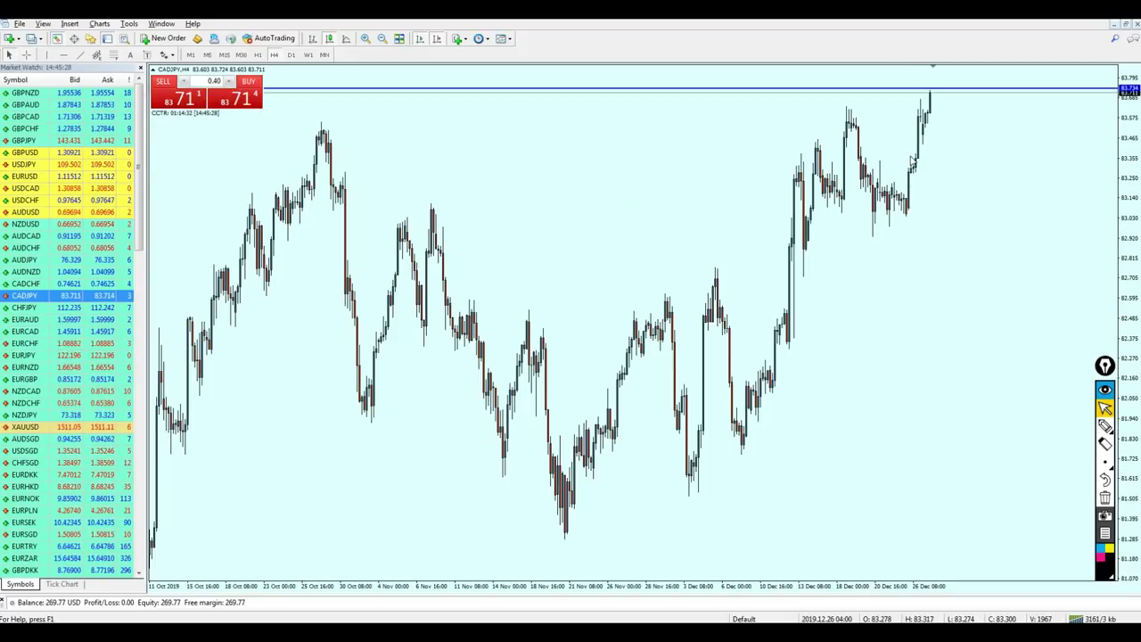
{"action": "key", "text": "plus"}
{"action": "key", "text": "plus"}
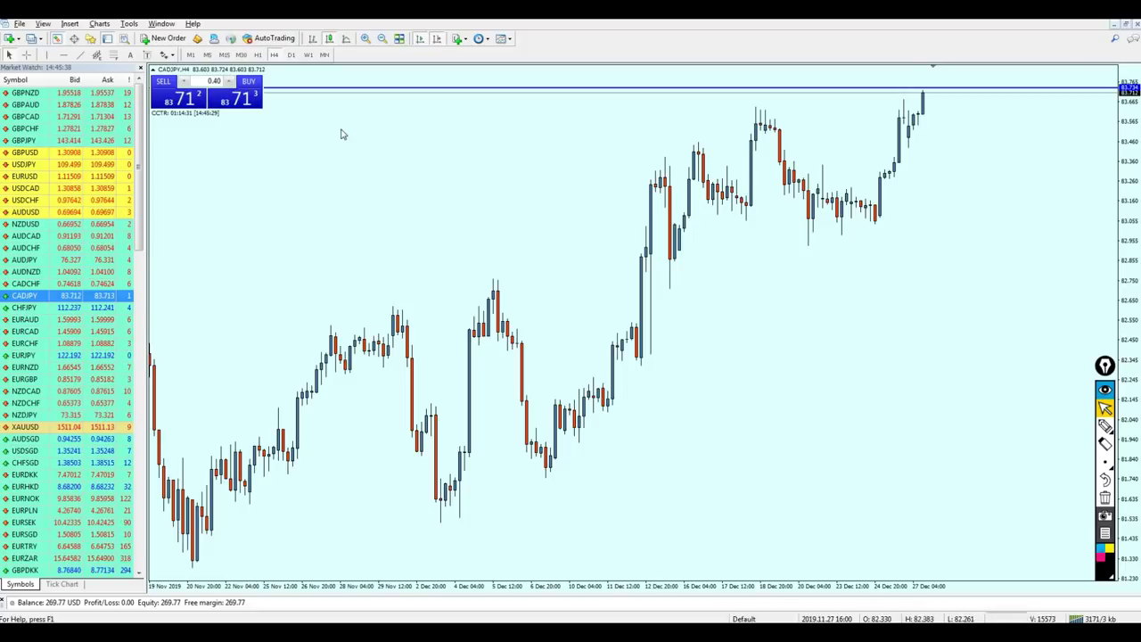
{"action": "scroll", "coordinate": [343, 134], "scroll_direction": "down", "scroll_amount": 1}
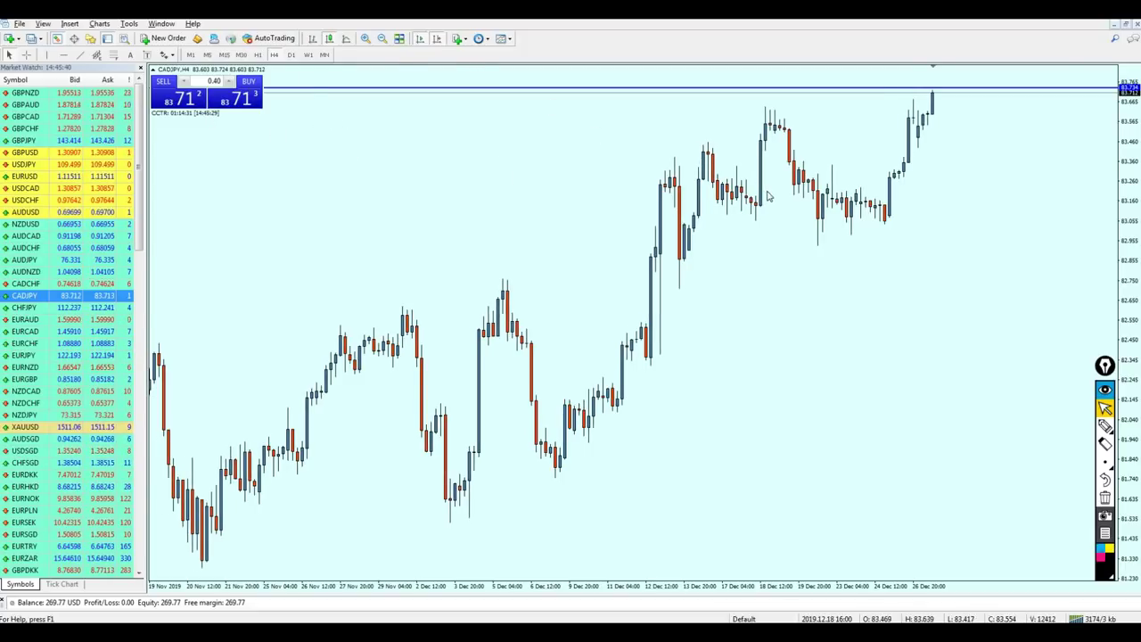
{"action": "key", "text": "minus"}
{"action": "key", "text": "minus"}
{"action": "key", "text": "minus"}
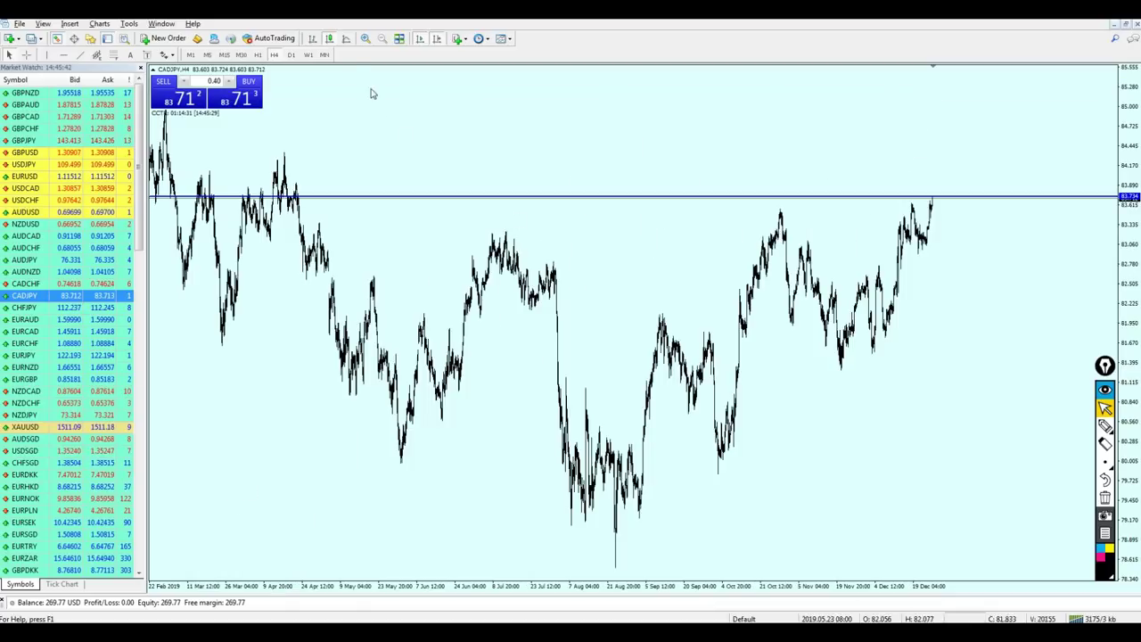
Switch the CADJPY chart to the daily timeframe and examine past price reactions at the horizontal line back to 2016.
{"action": "left_click", "coordinate": [290, 54]}
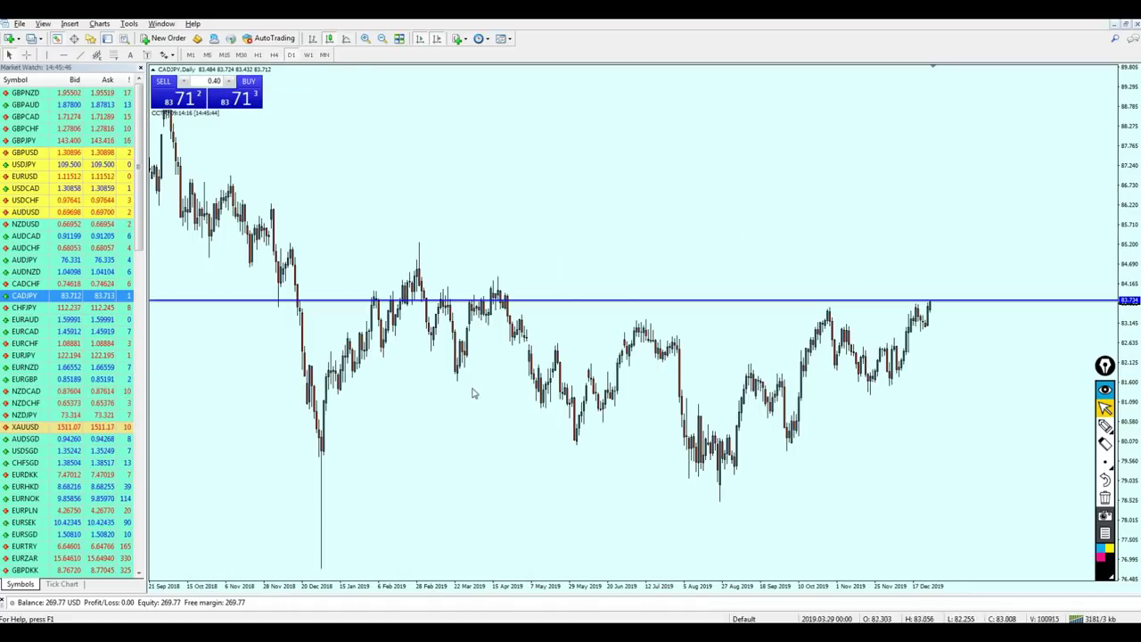
{"action": "left_click_drag", "start_coordinate": [551, 362], "coordinate": [595, 364]}
{"action": "left_click_drag", "start_coordinate": [453, 318], "coordinate": [492, 318]}
{"action": "scroll", "coordinate": [464, 384], "scroll_direction": "up", "scroll_amount": 6}
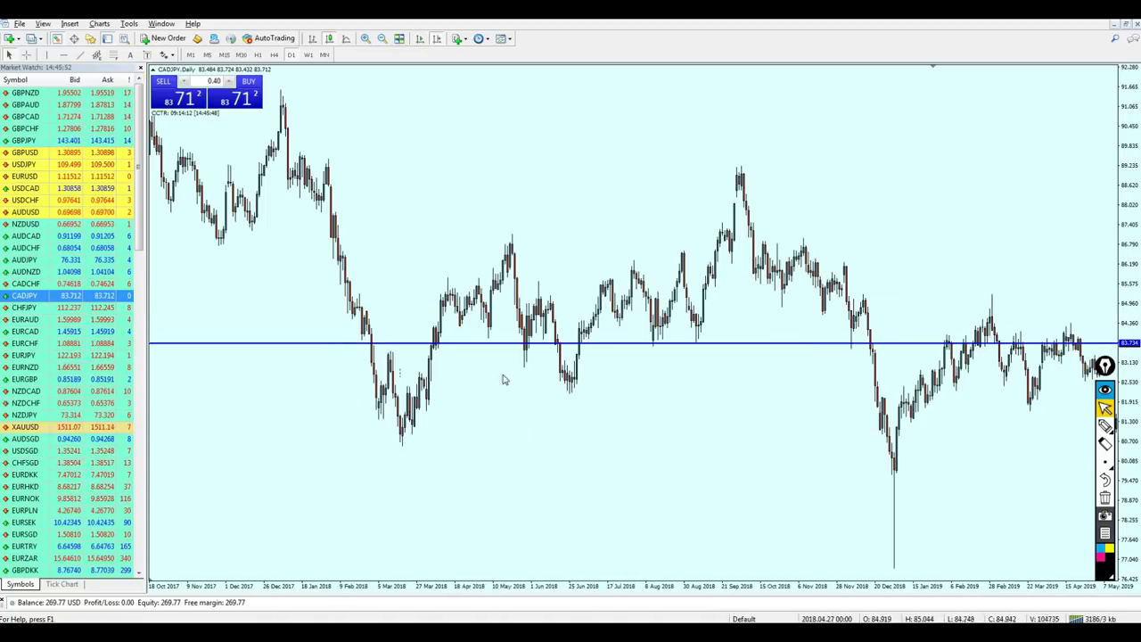
{"action": "scroll", "coordinate": [499, 374], "scroll_direction": "up", "scroll_amount": 6}
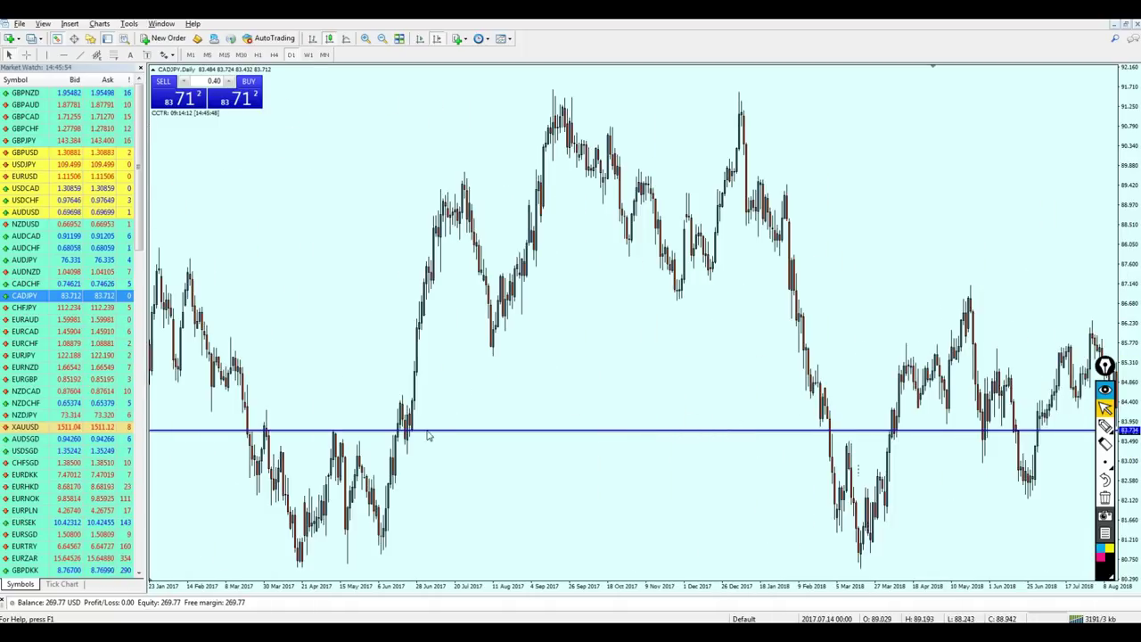
{"action": "scroll", "coordinate": [357, 444], "scroll_direction": "up", "scroll_amount": 2}
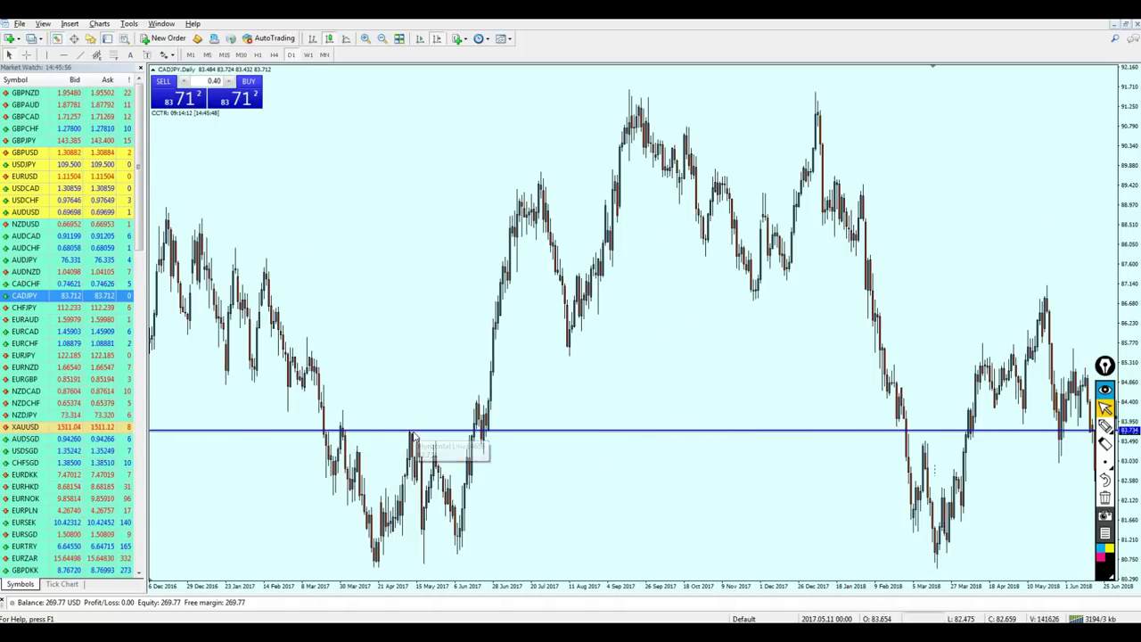
{"action": "scroll", "coordinate": [419, 438], "scroll_direction": "up", "scroll_amount": 1}
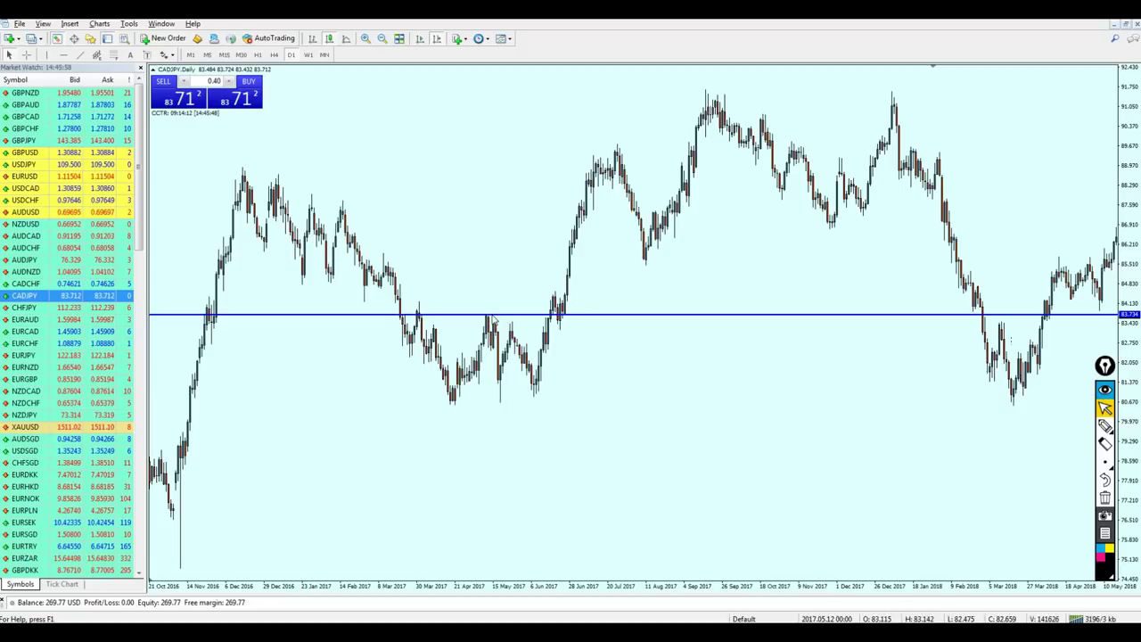
{"action": "scroll", "coordinate": [492, 317], "scroll_direction": "up", "scroll_amount": 5}
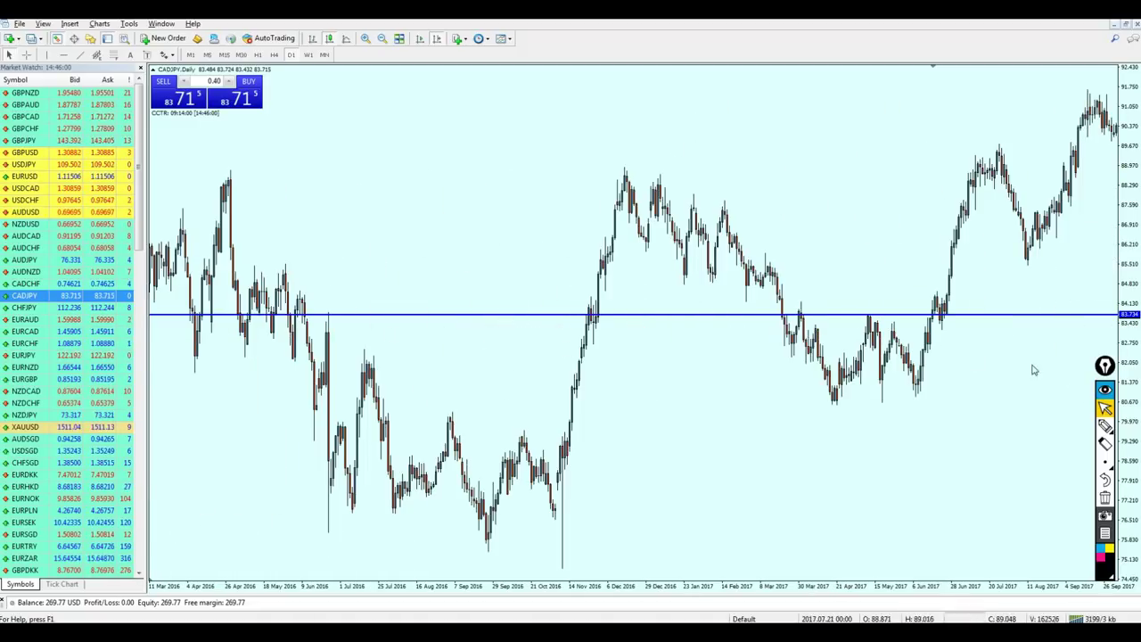
Circle the June 2016 spike at the line with the pen, add an arrow and the label "K-R", and clear the drawings.
{"action": "left_click", "coordinate": [1104, 426]}
{"action": "mouse_move", "coordinate": [338, 291]}
{"action": "left_mouse_down"}
{"action": "mouse_move", "coordinate": [314, 321]}
{"action": "mouse_move", "coordinate": [350, 305]}
{"action": "mouse_move", "coordinate": [363, 192]}
{"action": "mouse_move", "coordinate": [327, 224]}
{"action": "mouse_move", "coordinate": [330, 182]}
{"action": "mouse_move", "coordinate": [330, 223]}
{"action": "left_mouse_up"}
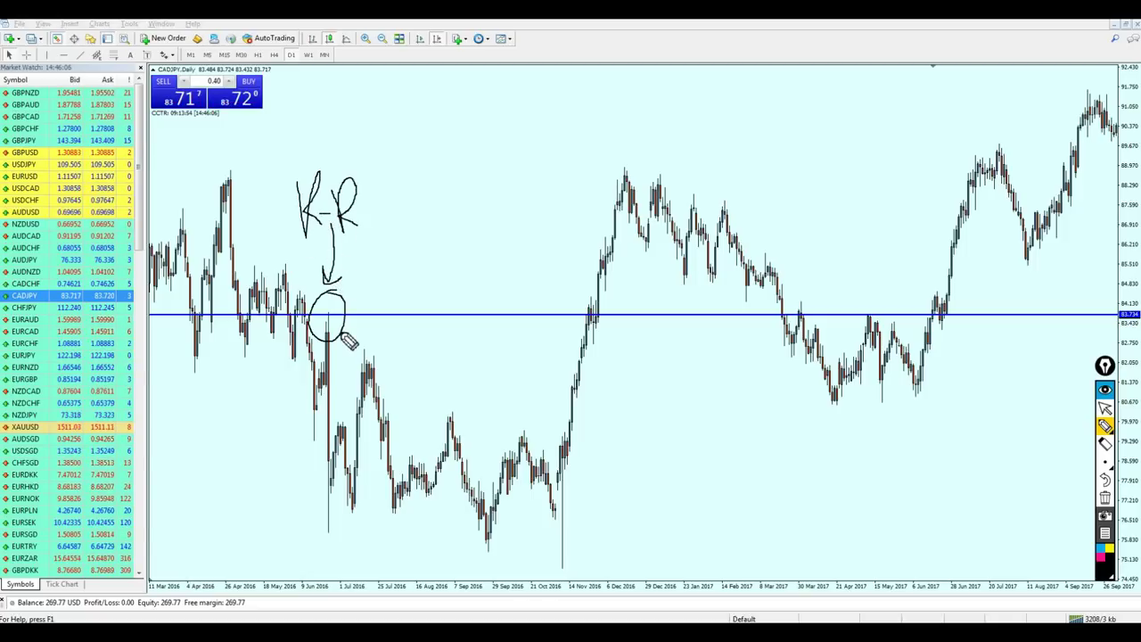
{"action": "left_click", "coordinate": [1104, 427]}
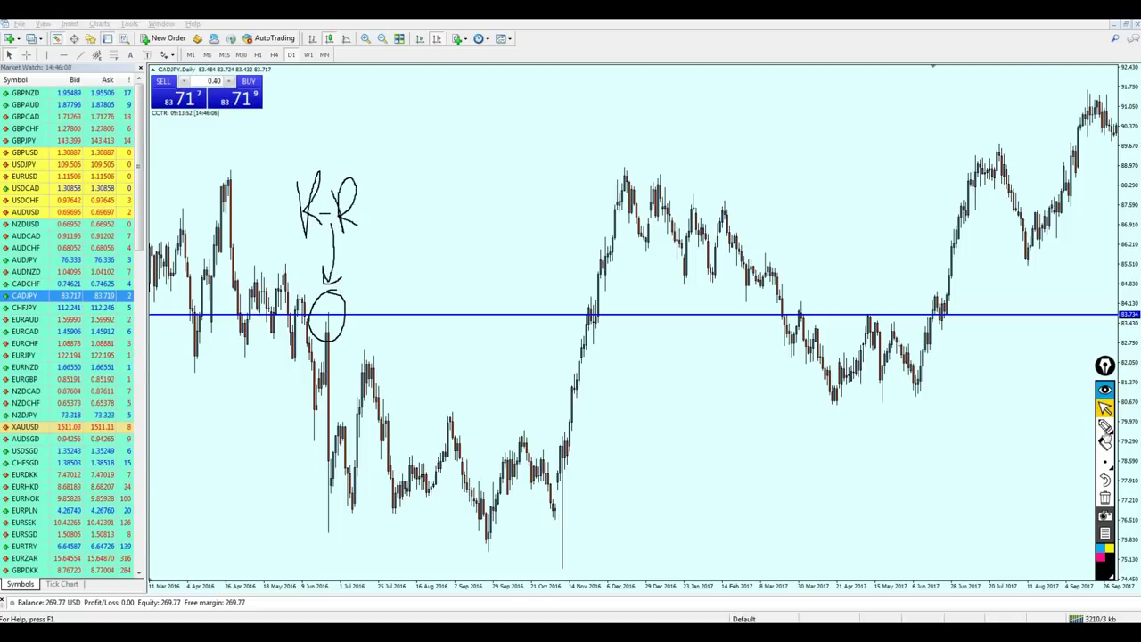
{"action": "left_click", "coordinate": [1104, 497]}
Go forward through the daily history and set the CADJPY chart back to the H4 timeframe.
{"action": "left_click_drag", "start_coordinate": [758, 406], "coordinate": [418, 397]}
{"action": "left_click_drag", "start_coordinate": [936, 374], "coordinate": [470, 372]}
{"action": "scroll", "coordinate": [725, 350], "scroll_direction": "down", "scroll_amount": 8}
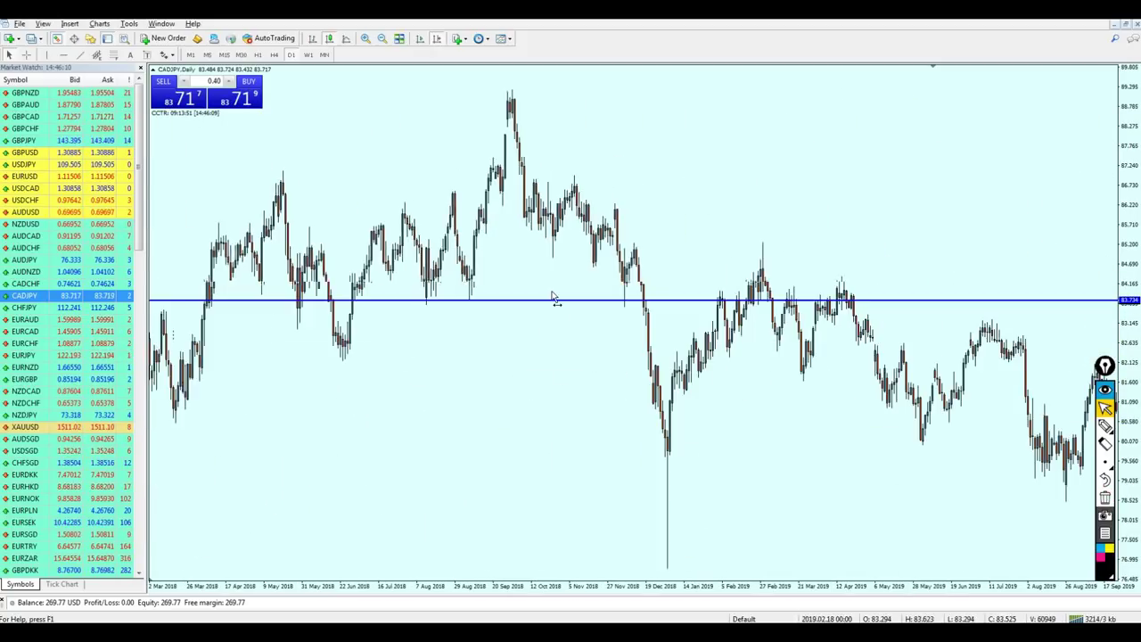
{"action": "left_click", "coordinate": [274, 55]}
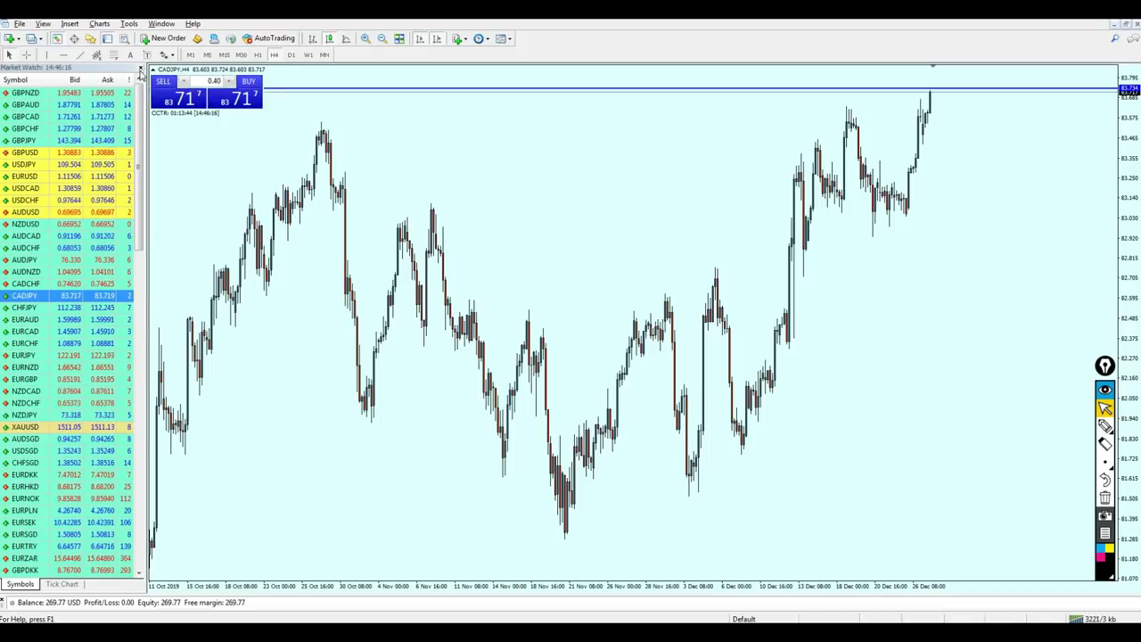
Open a 0.15-lot CADJPY sell position at market and set its take profit at about 83.465.
{"action": "left_click", "coordinate": [215, 81]}
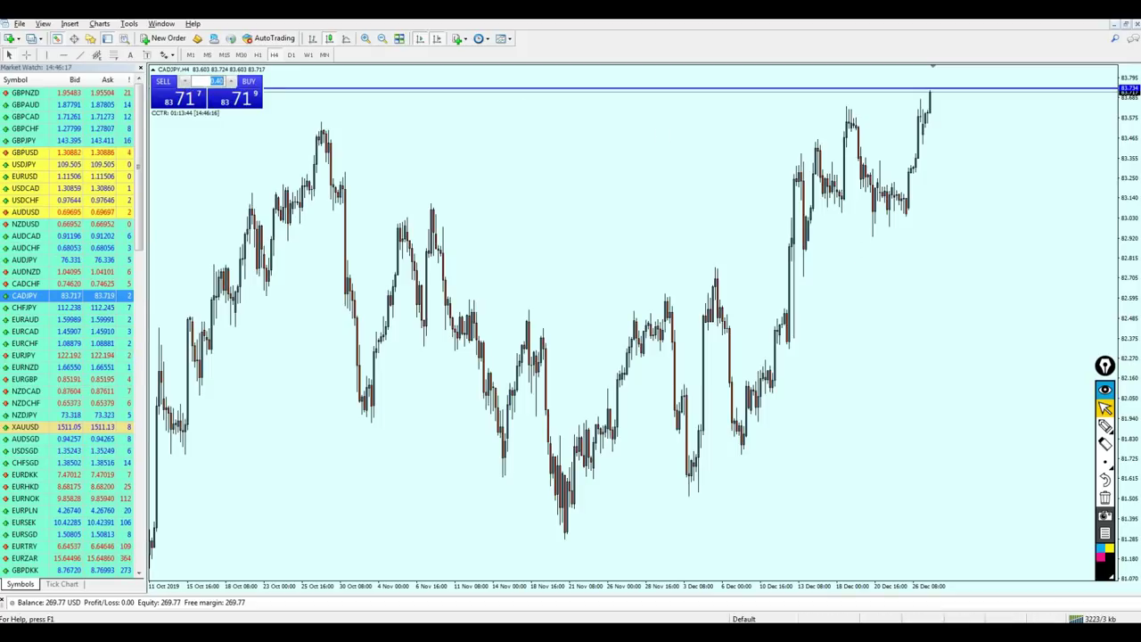
{"action": "left_click", "coordinate": [225, 103]}
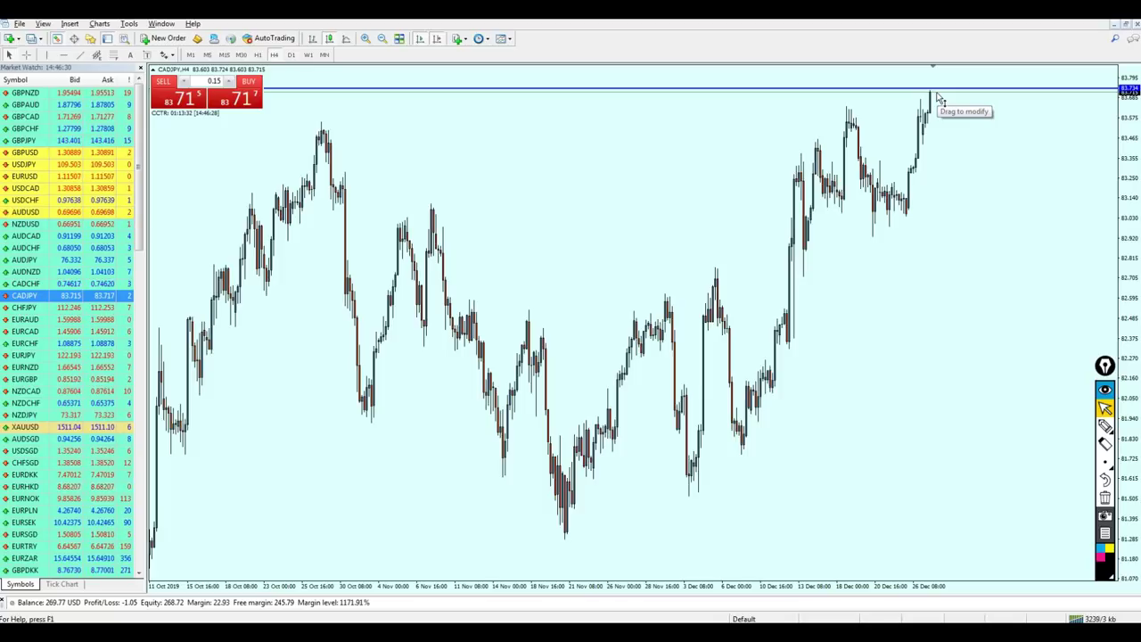
{"action": "mouse_move", "coordinate": [937, 98]}
{"action": "left_mouse_down"}
{"action": "mouse_move", "coordinate": [945, 148]}
{"action": "mouse_move", "coordinate": [927, 151]}
{"action": "left_mouse_up"}
Circle the take profit level beside the latest candles with the pen and clear the drawing.
{"action": "left_click", "coordinate": [1104, 426]}
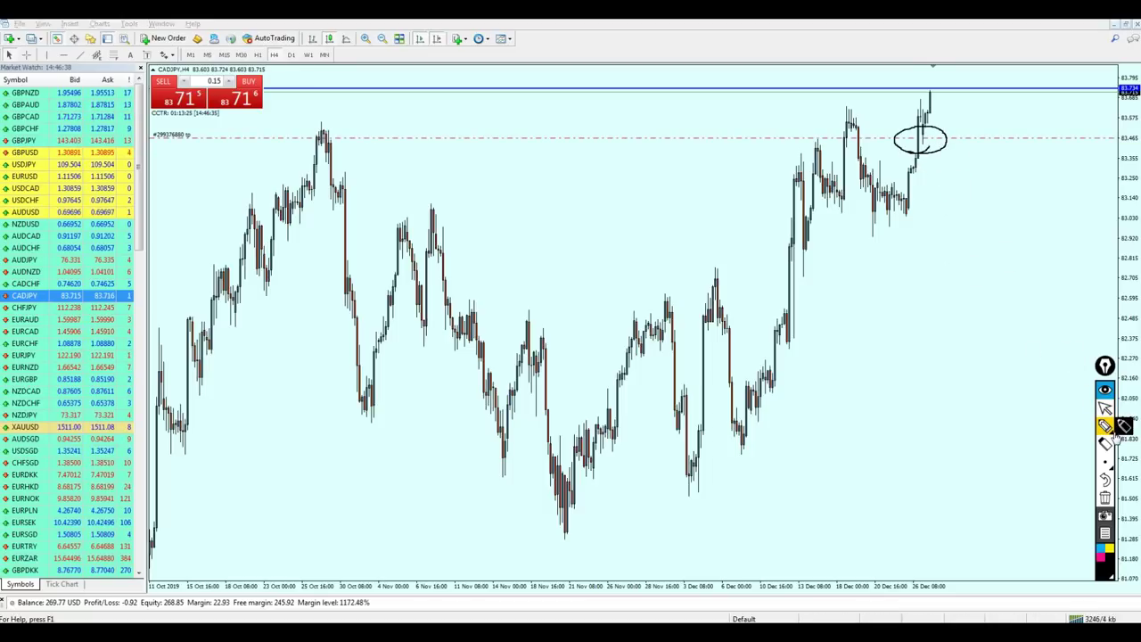
{"action": "left_click", "coordinate": [1104, 407]}
{"action": "left_click", "coordinate": [1106, 499]}
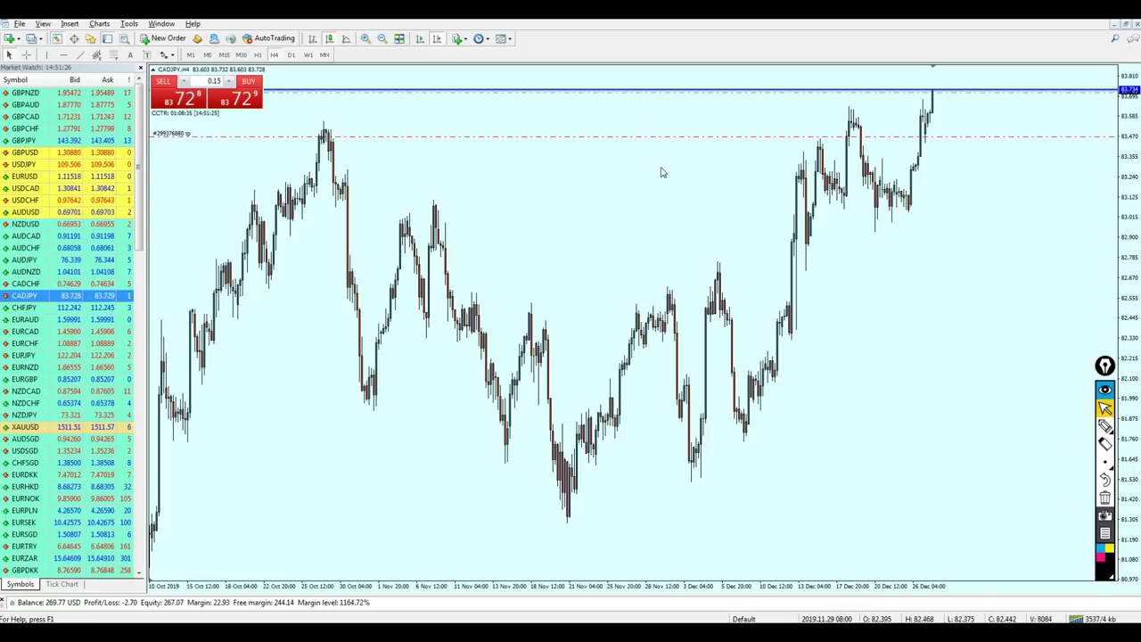
Go back on the CADJPY H4 chart to late April 2019, point a pen arrow at the sell line there, and clear the drawing.
{"action": "left_click", "coordinate": [683, 185]}
{"action": "scroll", "coordinate": [685, 187], "scroll_direction": "up", "scroll_amount": 3}
{"action": "scroll", "coordinate": [538, 183], "scroll_direction": "up", "scroll_amount": 10}
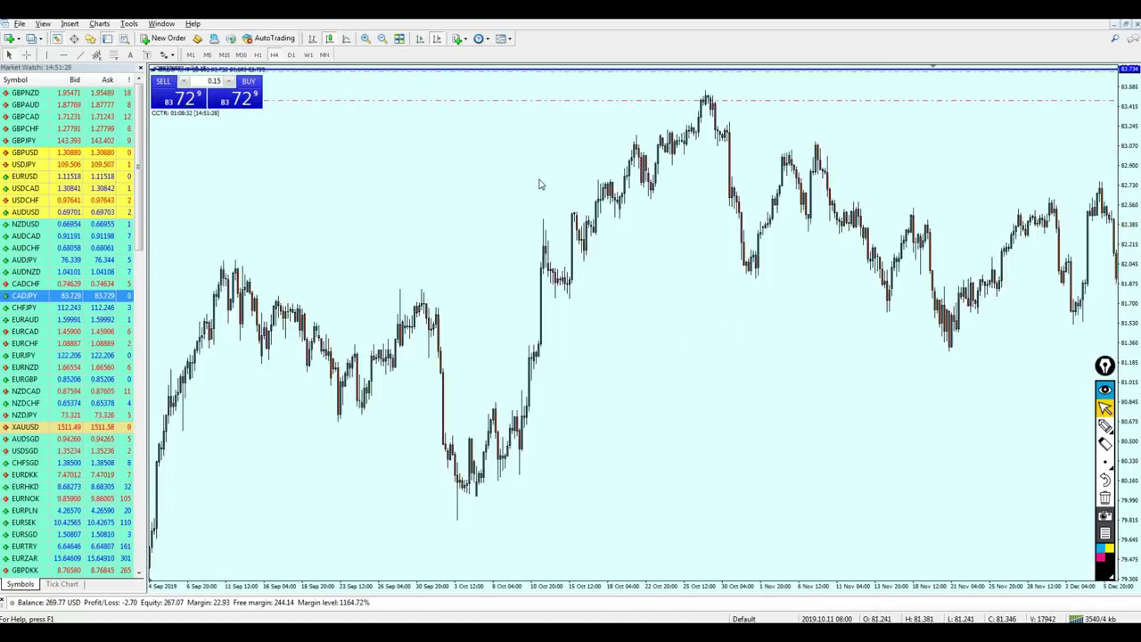
{"action": "scroll", "coordinate": [537, 184], "scroll_direction": "up", "scroll_amount": 10}
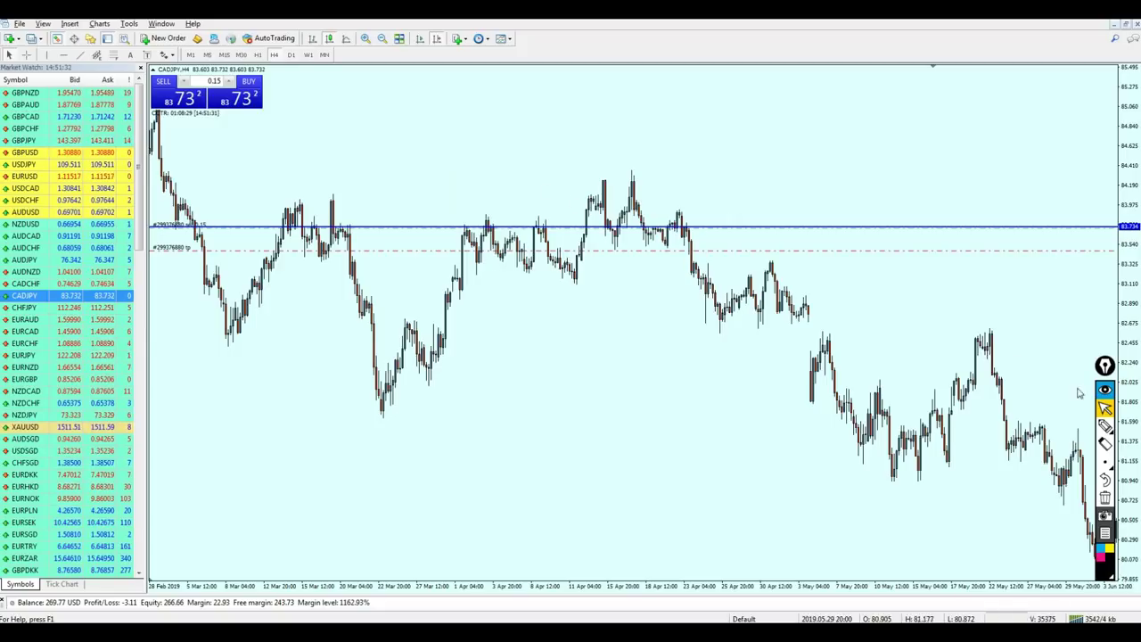
{"action": "left_click", "coordinate": [1105, 425]}
{"action": "left_click_drag", "start_coordinate": [750, 168], "coordinate": [698, 229]}
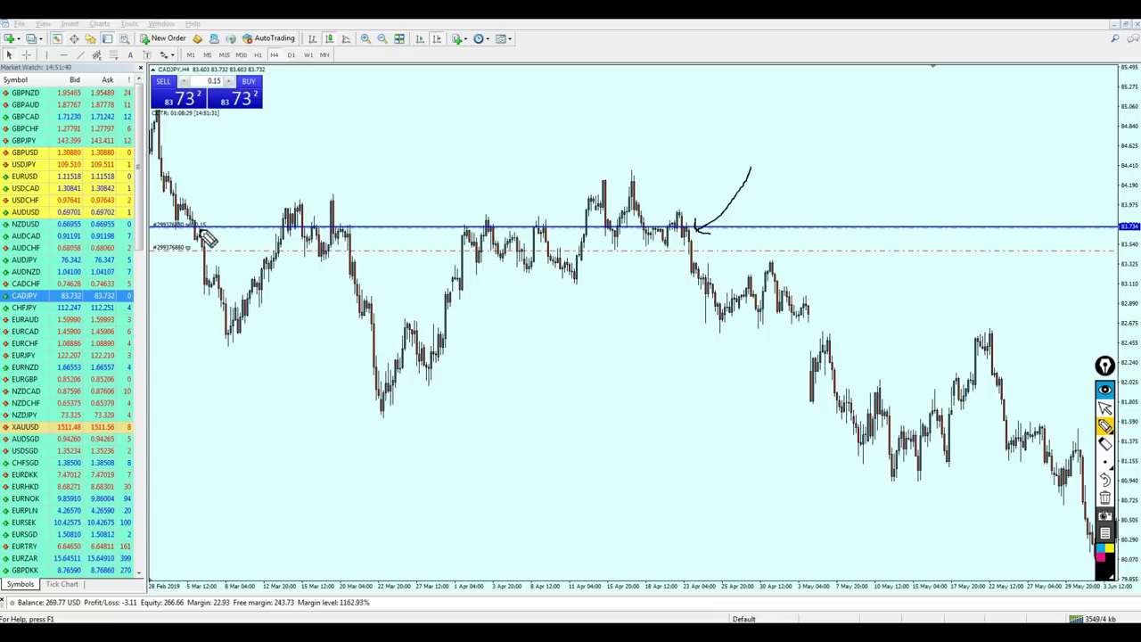
{"action": "left_click", "coordinate": [1105, 408]}
{"action": "left_click", "coordinate": [1105, 497]}
Check how earlier CADJPY H4 candles back to March 2018 react at the sell line, and return to the latest candles.
{"action": "scroll", "coordinate": [647, 353], "scroll_direction": "up", "scroll_amount": 10}
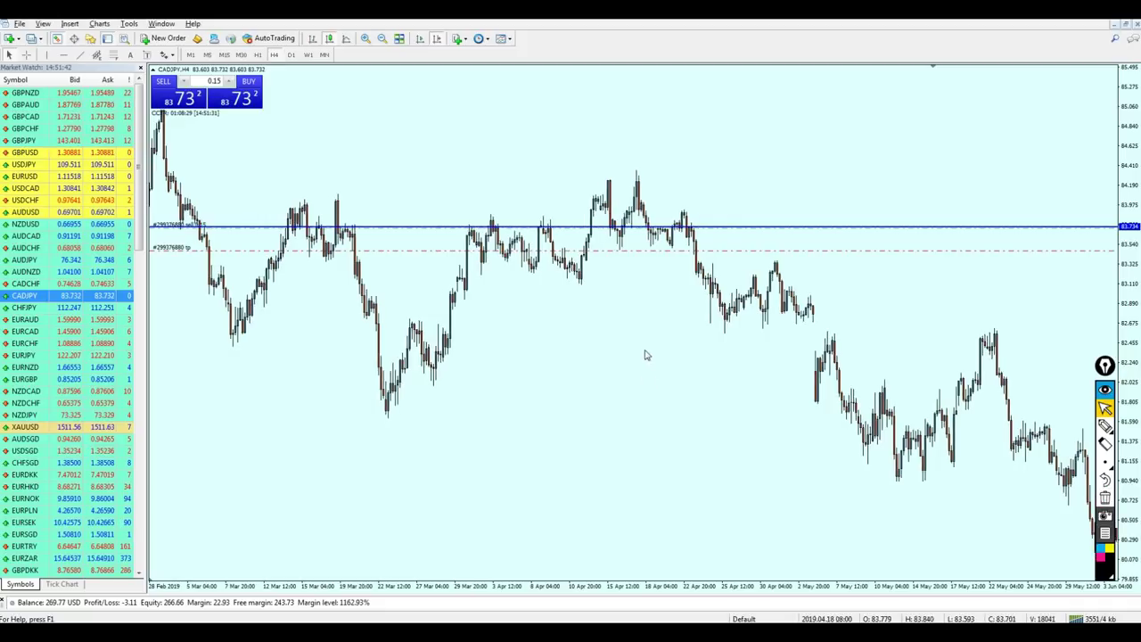
{"action": "scroll", "coordinate": [519, 368], "scroll_direction": "up", "scroll_amount": 5}
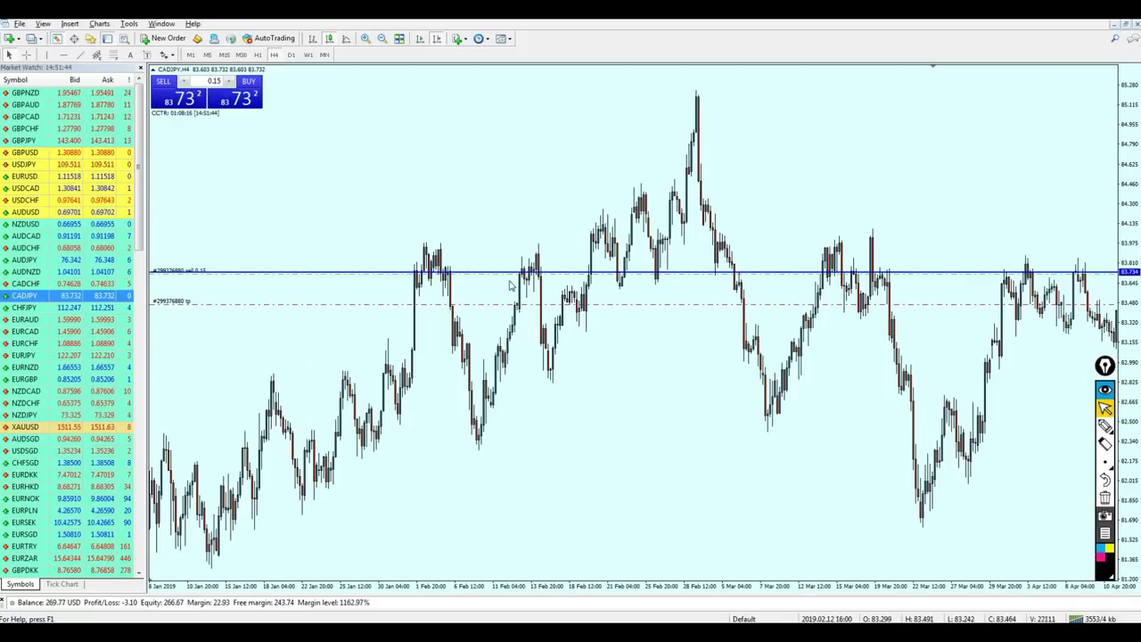
{"action": "middle_click", "coordinate": [532, 274]}
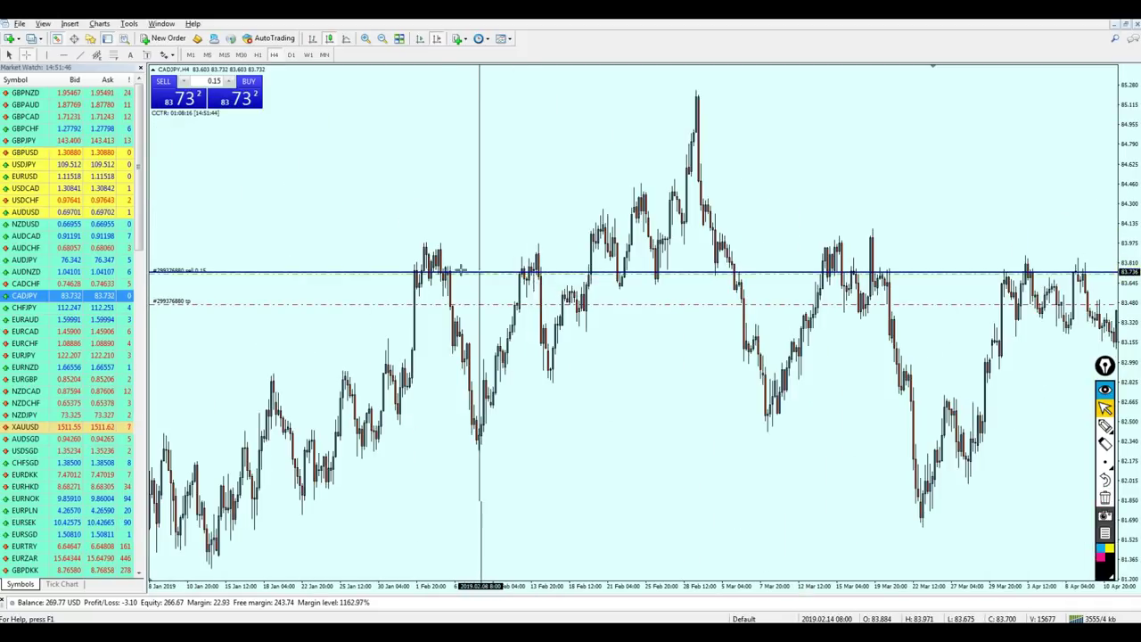
{"action": "left_click_drag", "start_coordinate": [421, 277], "coordinate": [402, 278]}
{"action": "scroll", "coordinate": [369, 288], "scroll_direction": "up", "scroll_amount": 8}
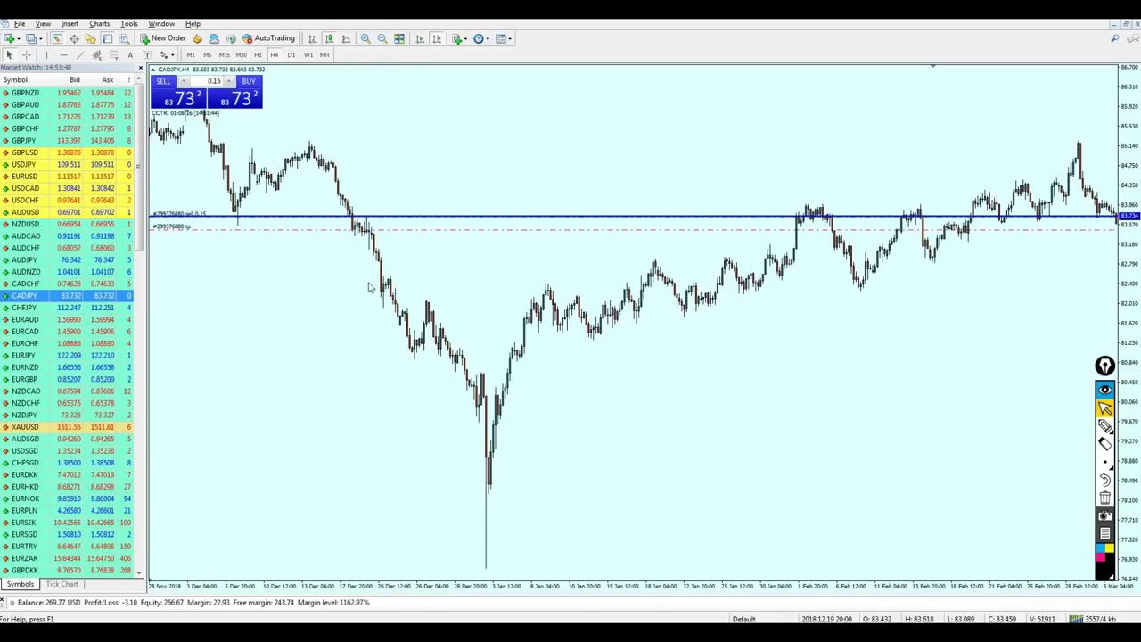
{"action": "scroll", "coordinate": [430, 267], "scroll_direction": "up", "scroll_amount": 12}
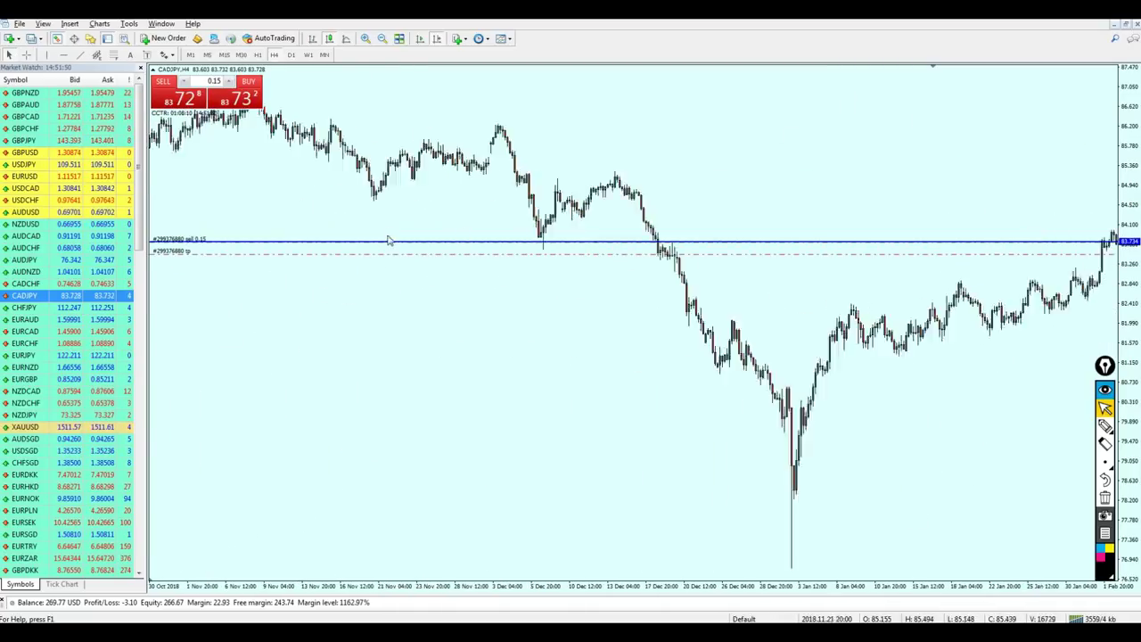
{"action": "scroll", "coordinate": [398, 279], "scroll_direction": "up", "scroll_amount": 12}
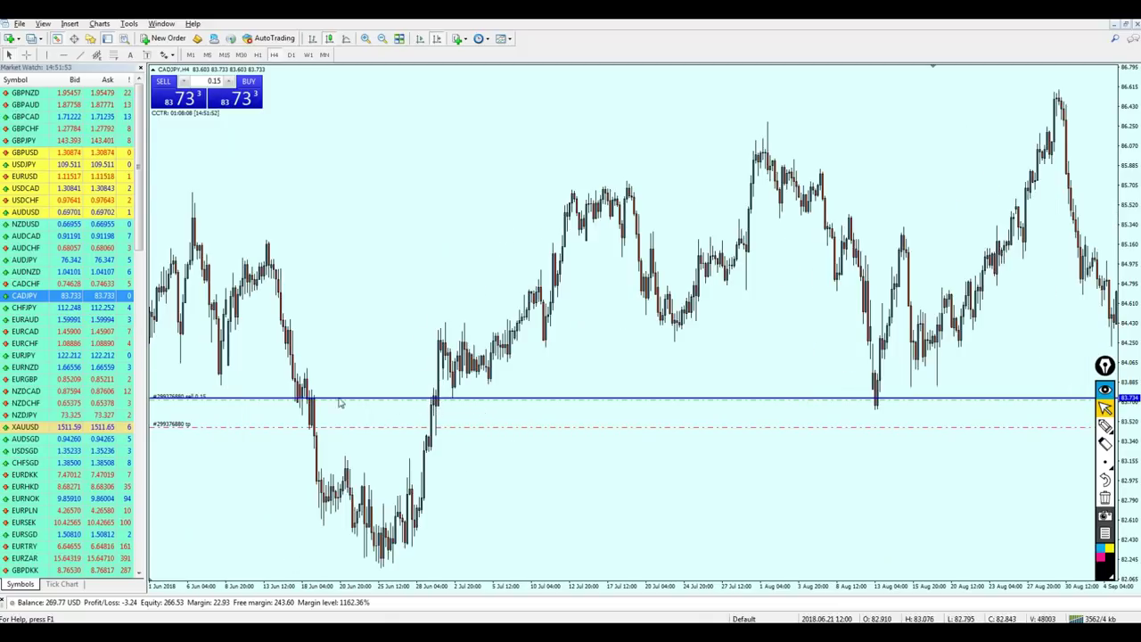
{"action": "scroll", "coordinate": [303, 406], "scroll_direction": "up", "scroll_amount": 5}
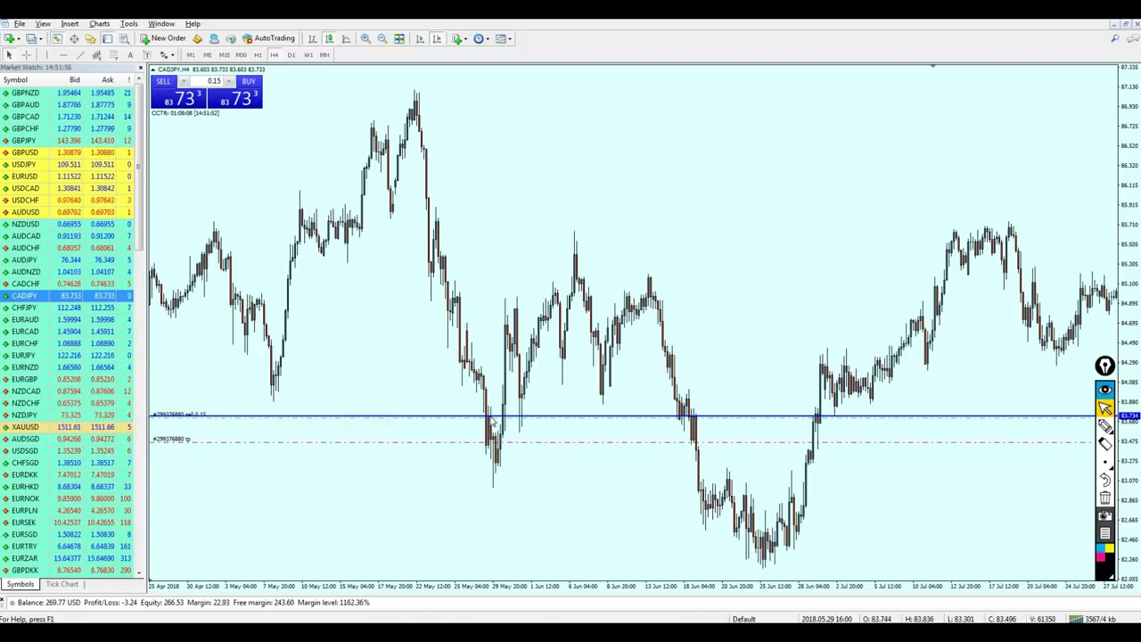
{"action": "scroll", "coordinate": [491, 422], "scroll_direction": "up", "scroll_amount": 5}
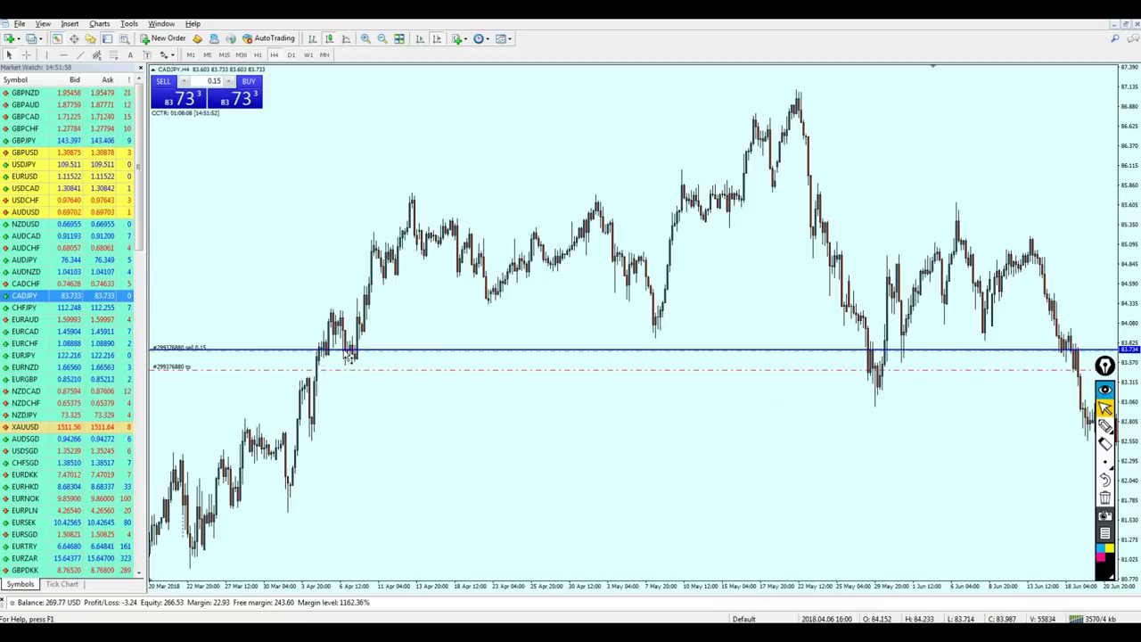
{"action": "scroll", "coordinate": [856, 440], "scroll_direction": "down", "scroll_amount": 5}
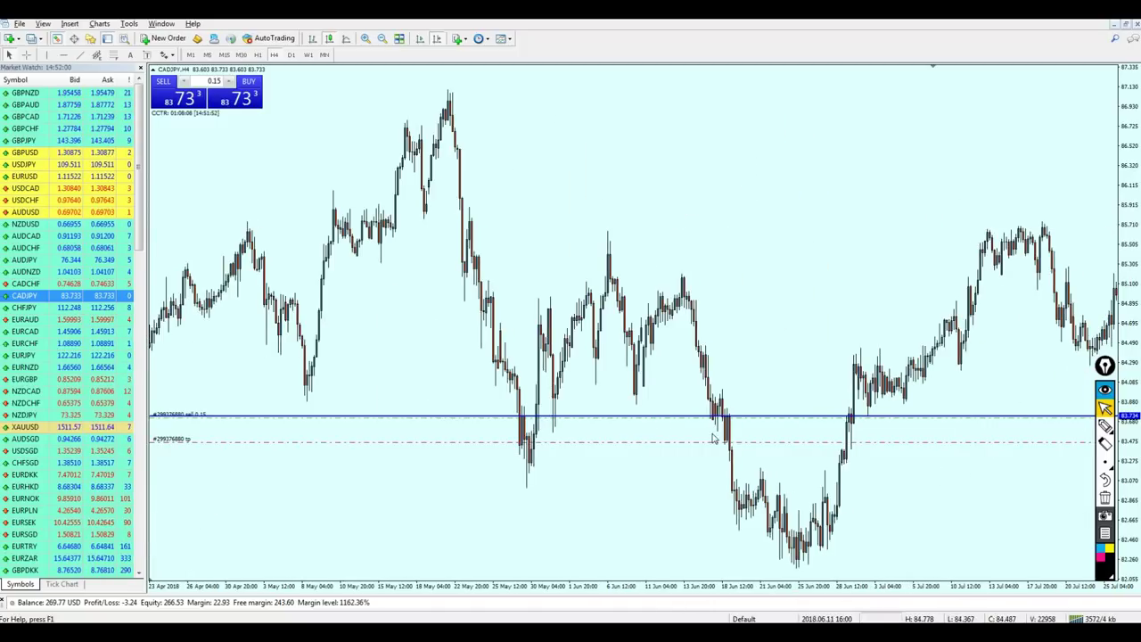
{"action": "left_click", "coordinate": [419, 38]}
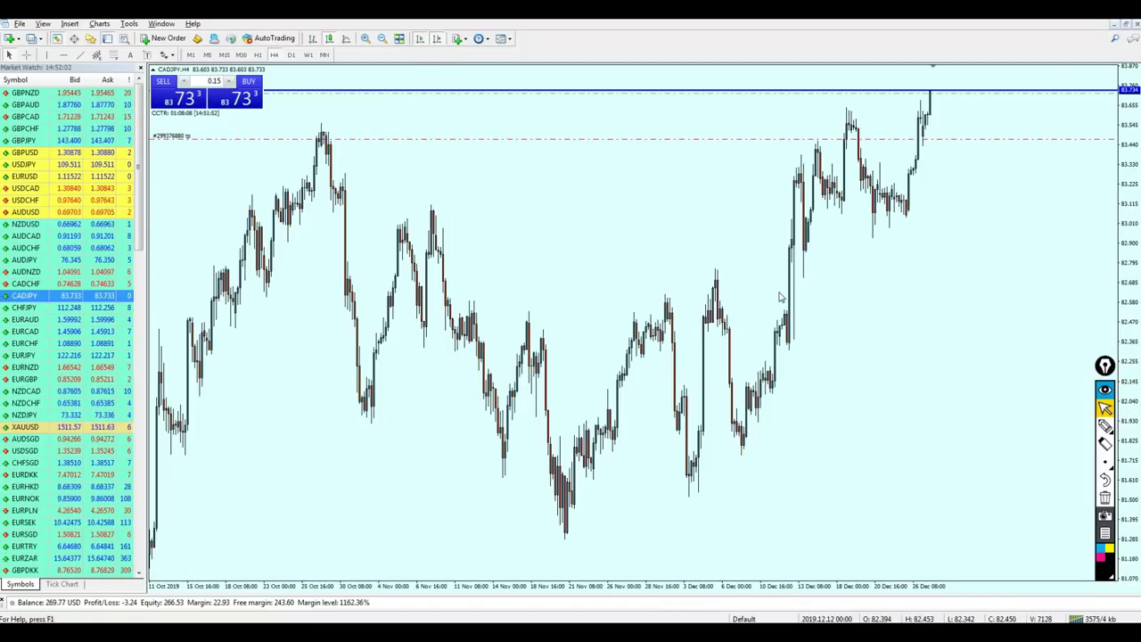
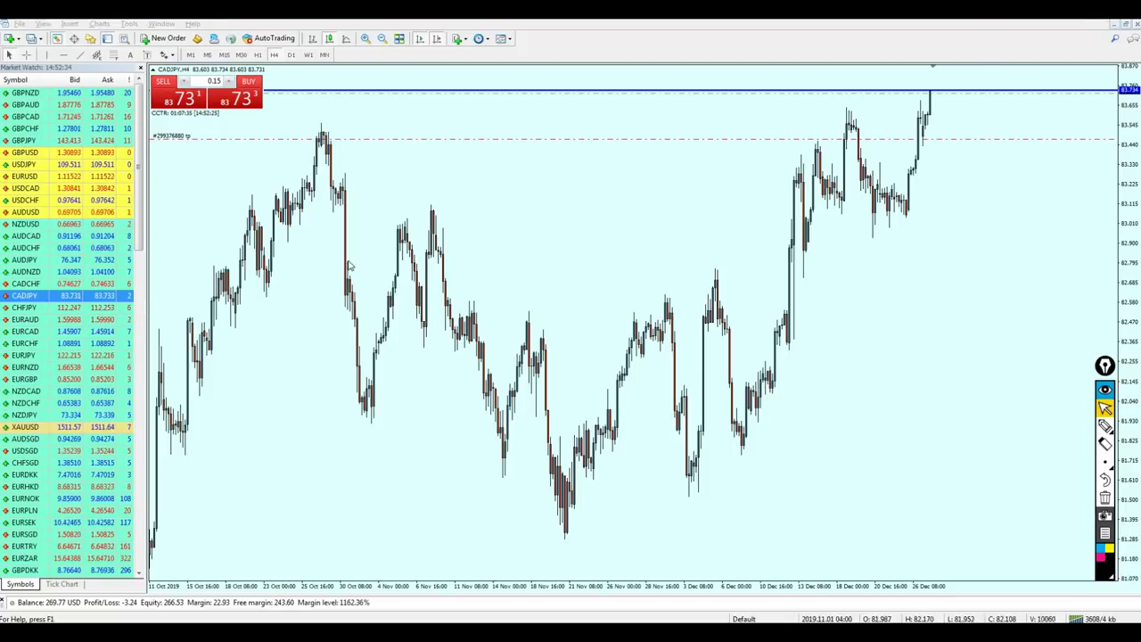
Show AUDUSD in the chart window and switch it to the daily timeframe.
{"action": "left_click_drag", "start_coordinate": [63, 214], "coordinate": [351, 272]}
{"action": "left_click", "coordinate": [290, 54]}
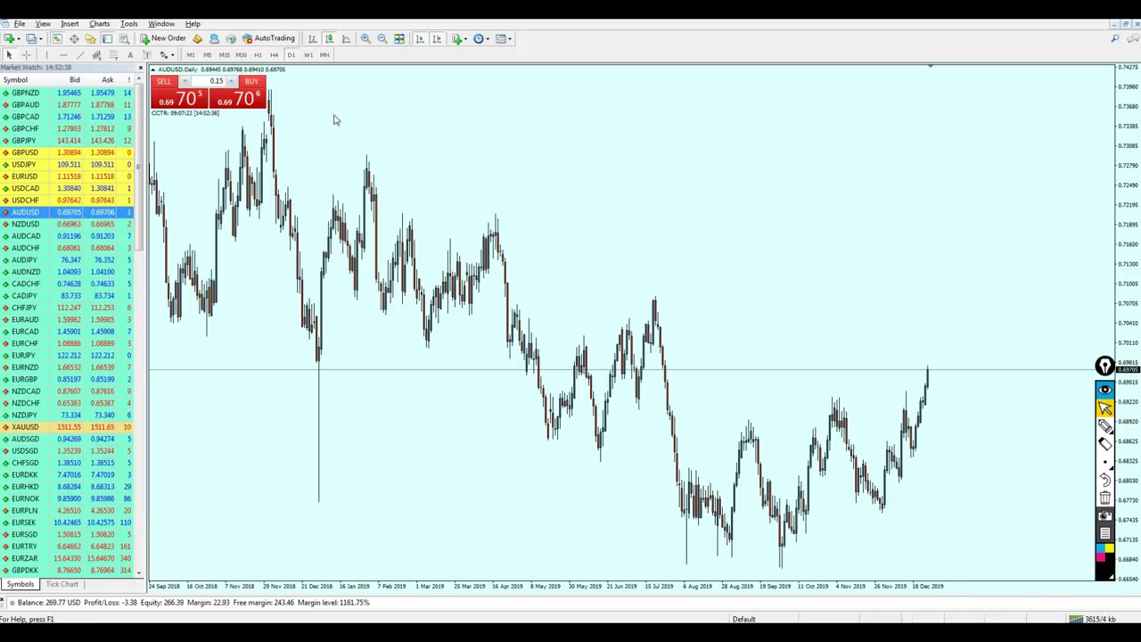
{"action": "key", "text": "minus"}
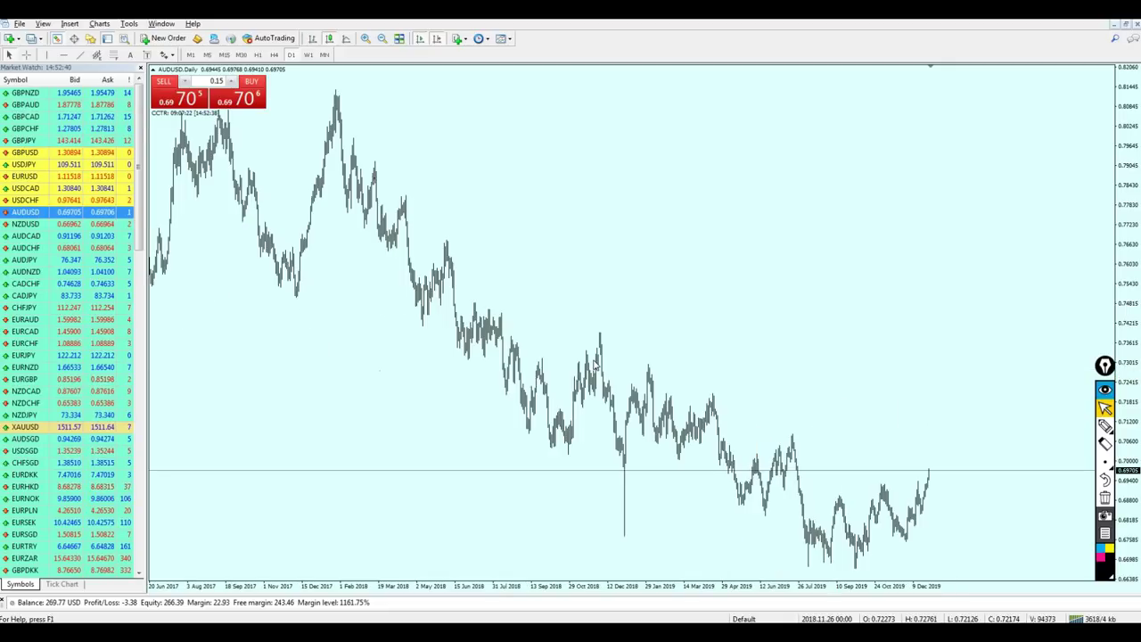
{"action": "key", "text": "plus"}
Draw a descending trend line on AUDUSD from the June 2018 high along the December 2018 and April 2019 highs.
{"action": "left_click_drag", "start_coordinate": [498, 244], "coordinate": [573, 255]}
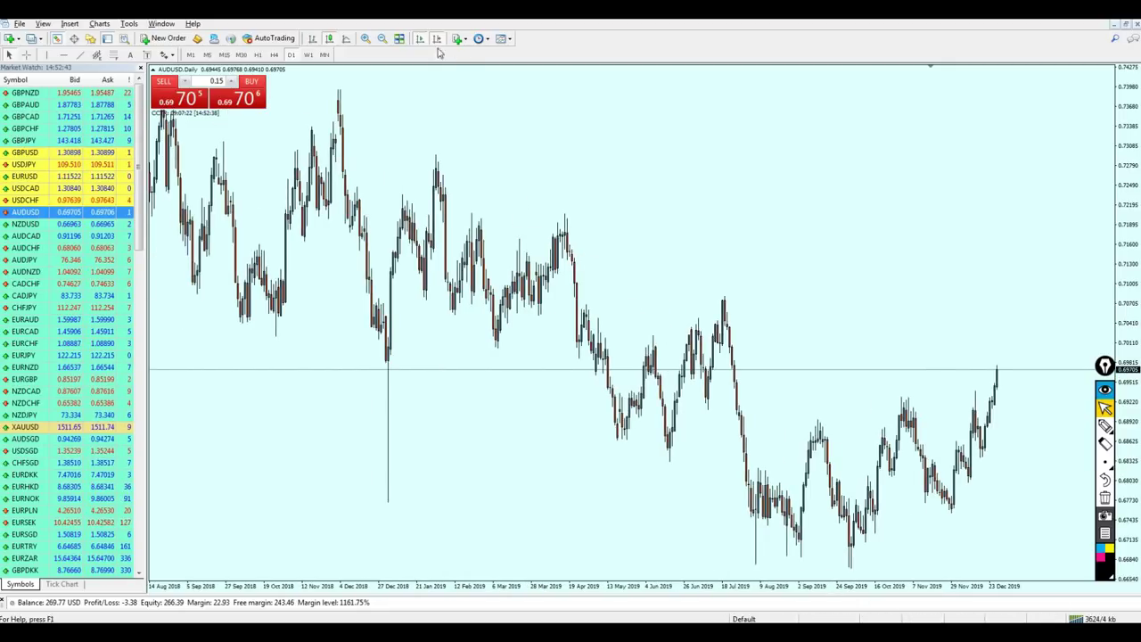
{"action": "left_click_drag", "start_coordinate": [553, 249], "coordinate": [464, 250]}
{"action": "left_click_drag", "start_coordinate": [353, 218], "coordinate": [568, 303]}
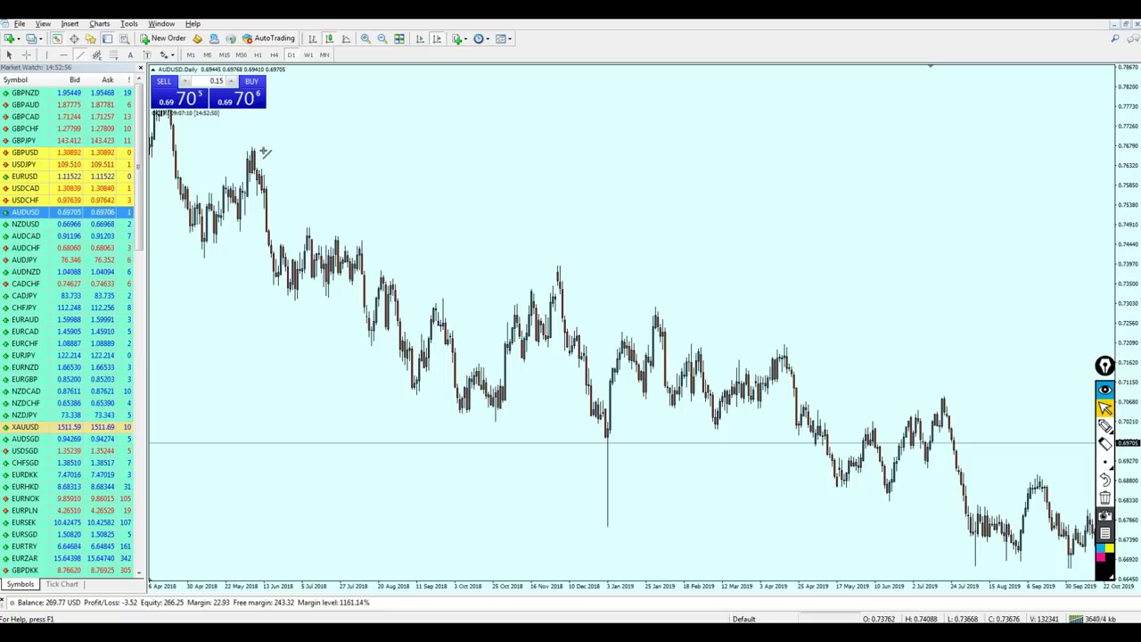
{"action": "left_click_drag", "start_coordinate": [261, 152], "coordinate": [881, 386]}
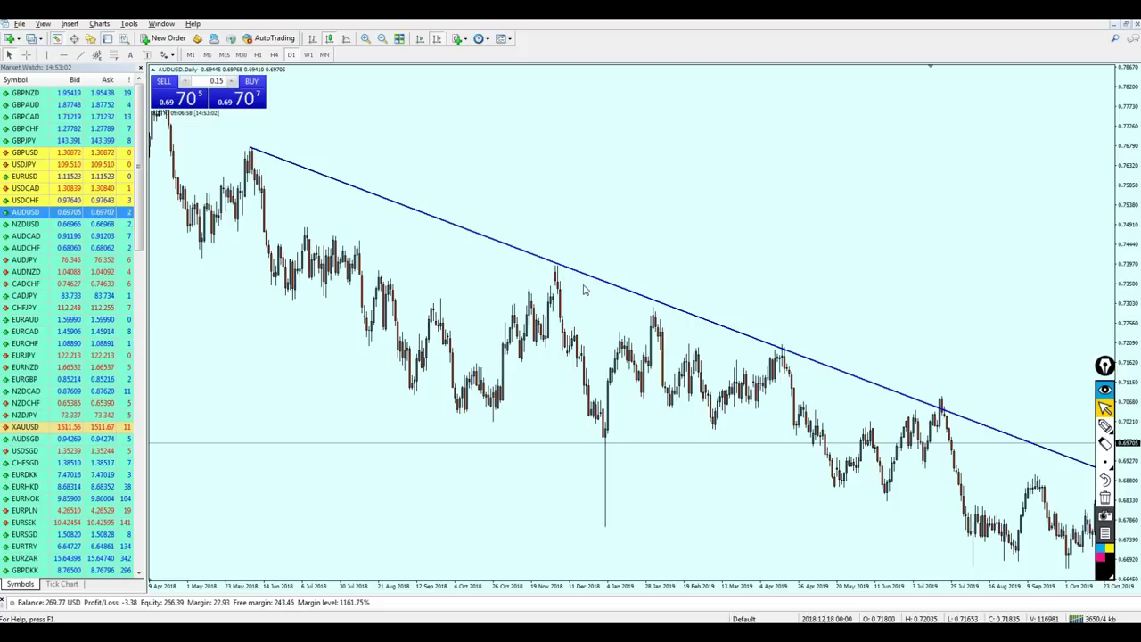
Try a parallel copy of the trend line along the AUDUSD lows, then delete the copy.
{"action": "left_click_drag", "start_coordinate": [588, 283], "coordinate": [453, 359]}
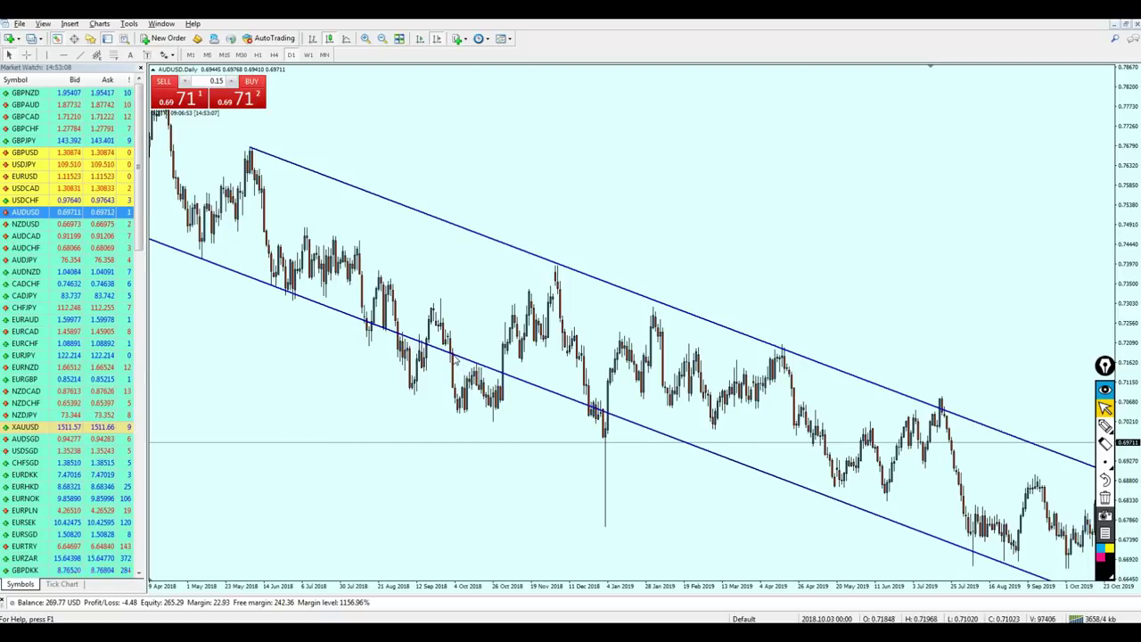
{"action": "left_click_drag", "start_coordinate": [900, 431], "coordinate": [823, 431]}
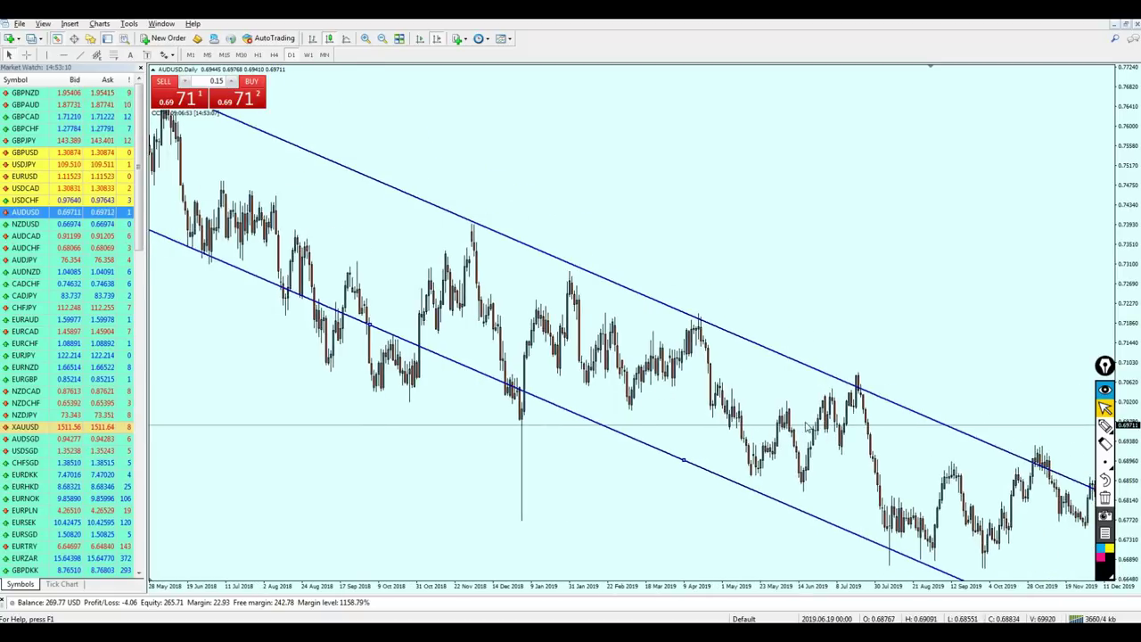
{"action": "key", "text": "minus"}
{"action": "left_click_drag", "start_coordinate": [644, 474], "coordinate": [828, 466]}
{"action": "left_click_drag", "start_coordinate": [866, 494], "coordinate": [786, 446]}
{"action": "key", "text": "Delete"}
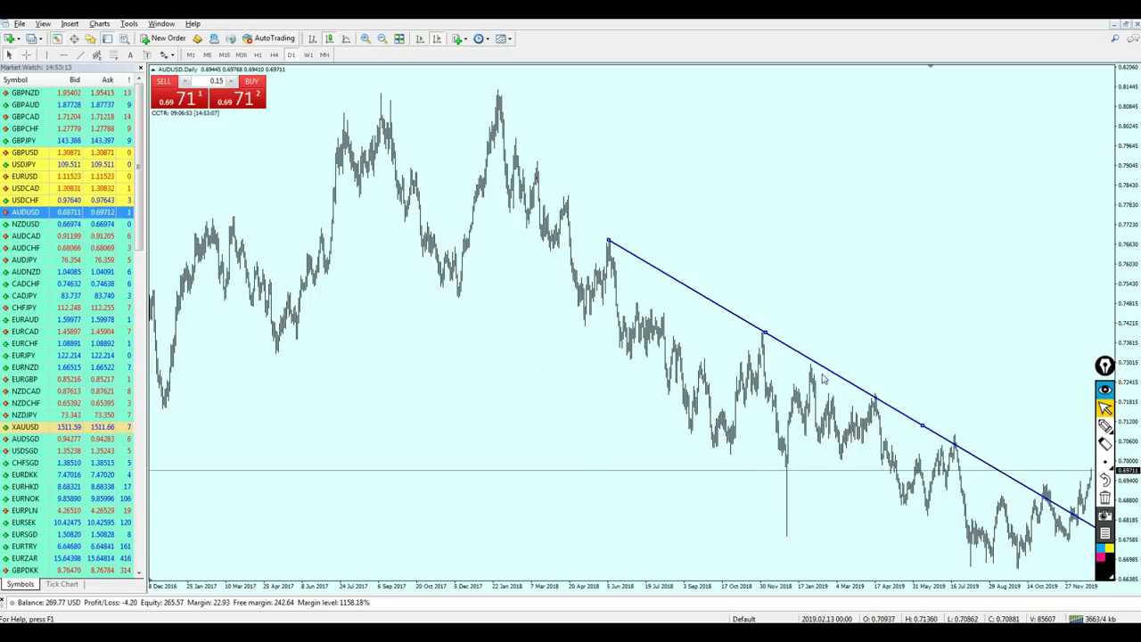
Place a second descending trend line under the AUDUSD lows from autumn 2018 to autumn 2019 and adjust its start point.
{"action": "left_click_drag", "start_coordinate": [778, 348], "coordinate": [704, 398]}
{"action": "left_click_drag", "start_coordinate": [807, 415], "coordinate": [656, 434]}
{"action": "left_click_drag", "start_coordinate": [502, 346], "coordinate": [642, 432]}
{"action": "left_click_drag", "start_coordinate": [812, 530], "coordinate": [992, 575]}
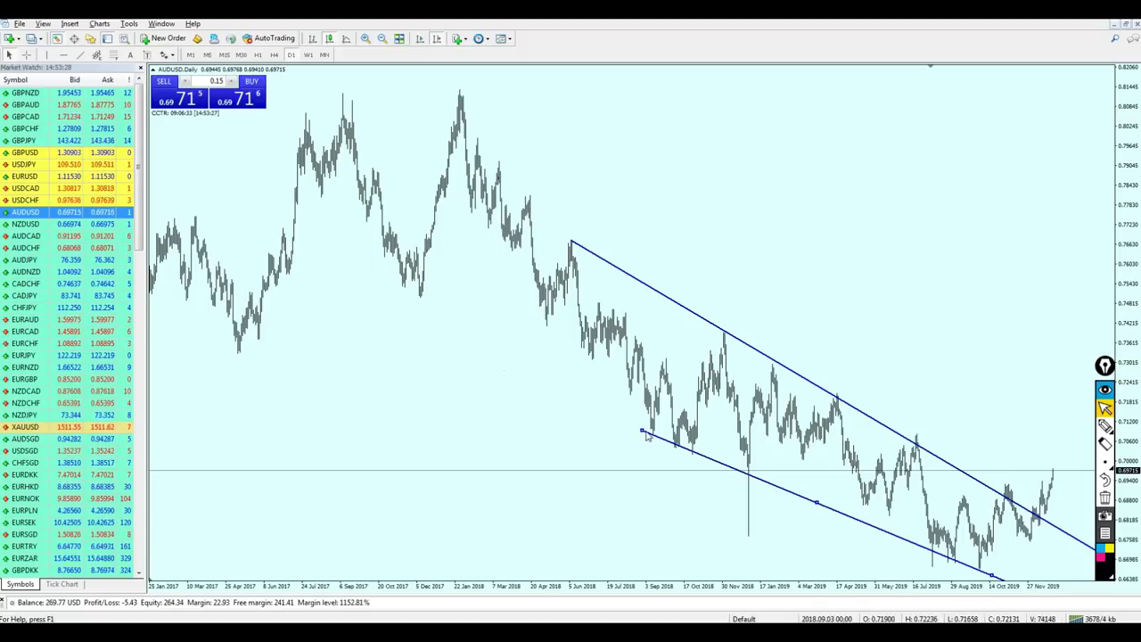
{"action": "mouse_move", "coordinate": [642, 431]}
{"action": "left_mouse_down"}
{"action": "mouse_move", "coordinate": [187, 227]}
{"action": "mouse_move", "coordinate": [153, 225]}
{"action": "mouse_move", "coordinate": [590, 429]}
{"action": "mouse_move", "coordinate": [659, 442]}
{"action": "left_mouse_up"}
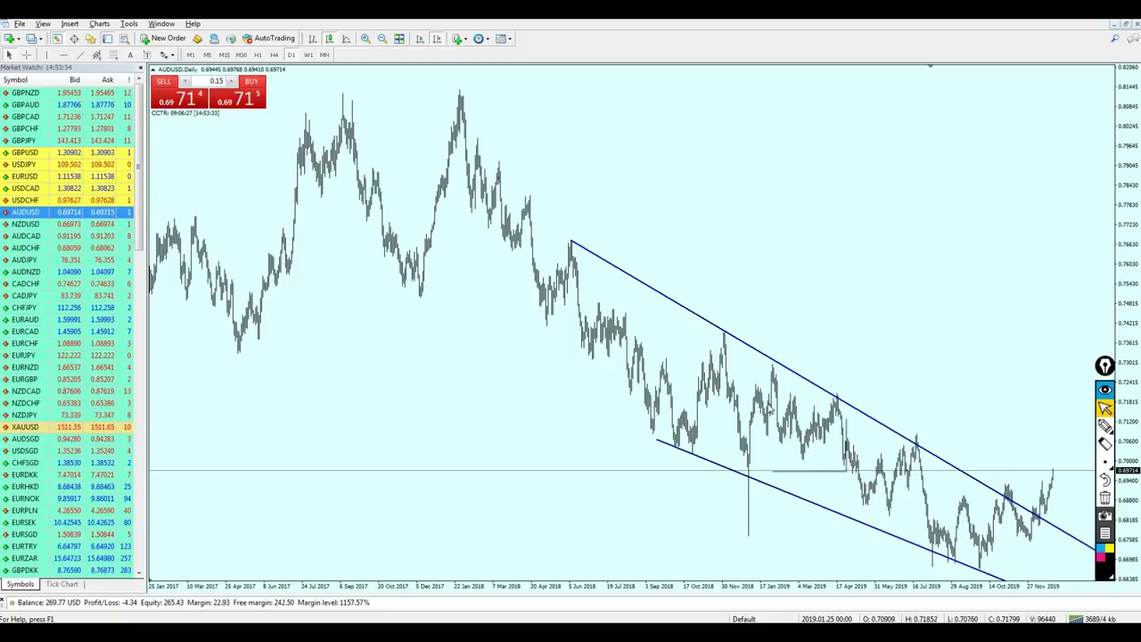
Trace with the pen the rise to the early December 2018 high at the upper trend line and the fall from it.
{"action": "scroll", "coordinate": [728, 401], "scroll_direction": "down", "scroll_amount": 2}
{"action": "key", "text": "plus"}
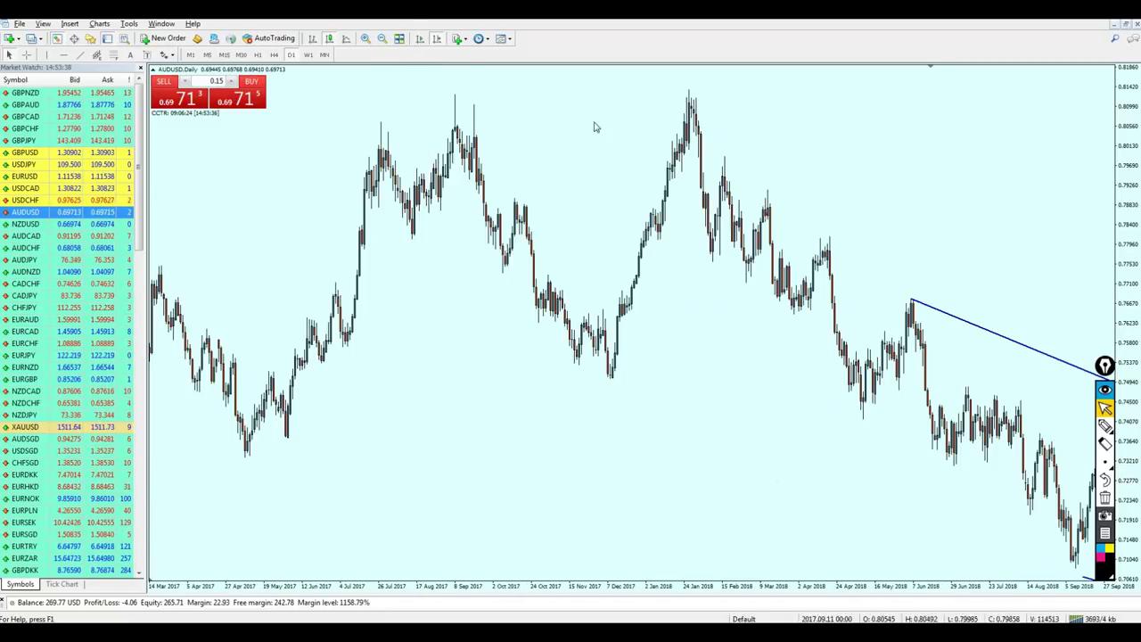
{"action": "scroll", "coordinate": [677, 166], "scroll_direction": "down", "scroll_amount": 10}
{"action": "scroll", "coordinate": [701, 174], "scroll_direction": "down", "scroll_amount": 6}
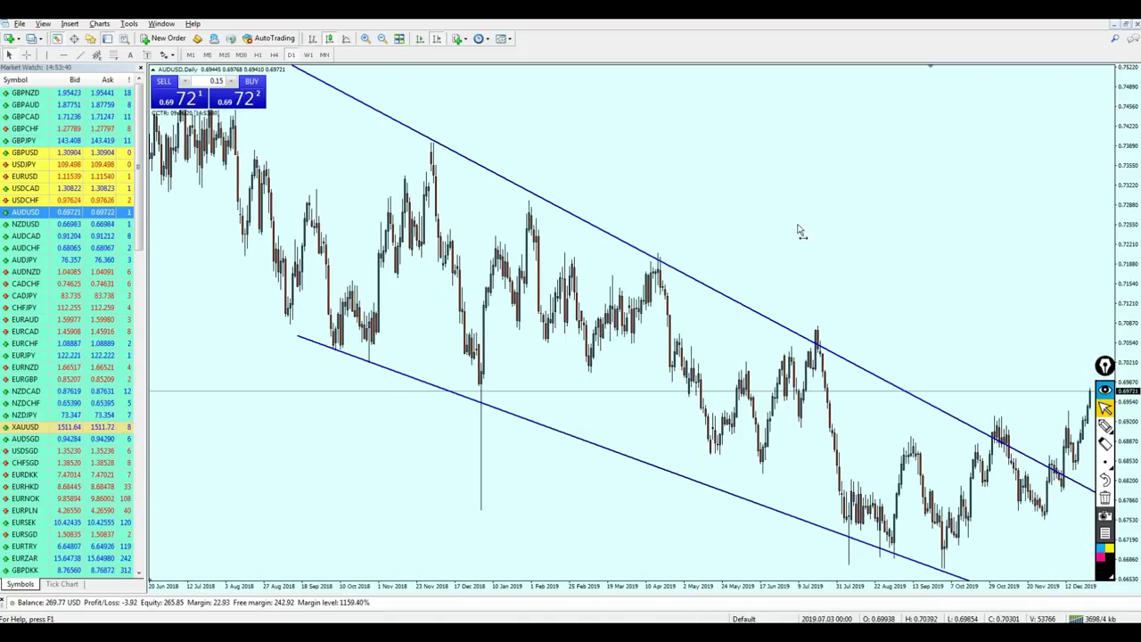
{"action": "left_click_drag", "start_coordinate": [755, 329], "coordinate": [829, 343]}
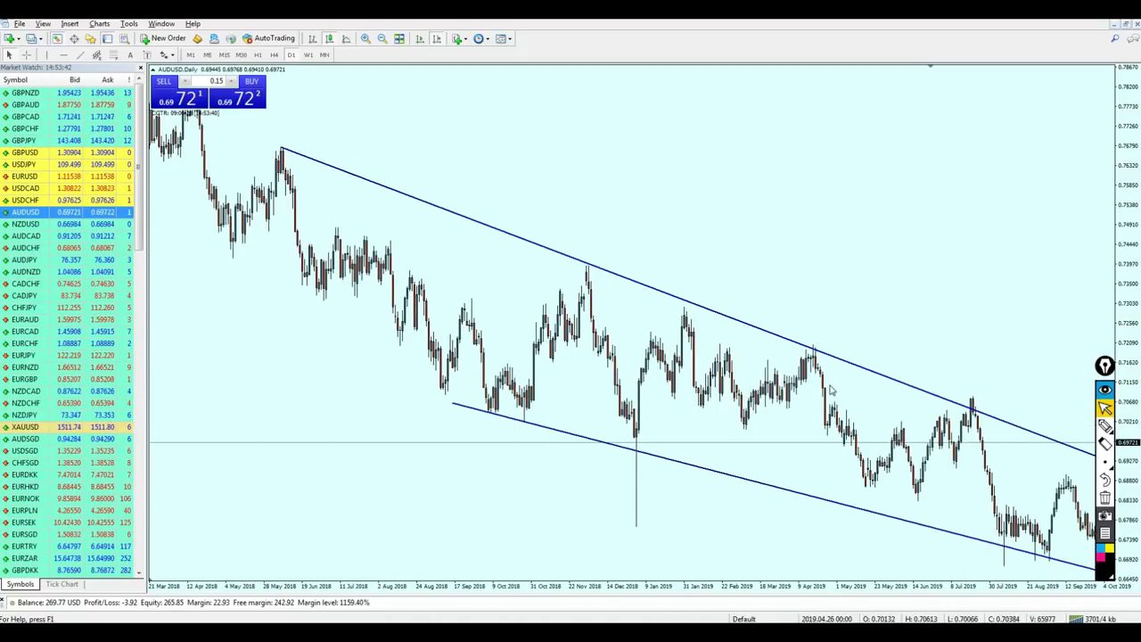
{"action": "left_click", "coordinate": [1105, 425]}
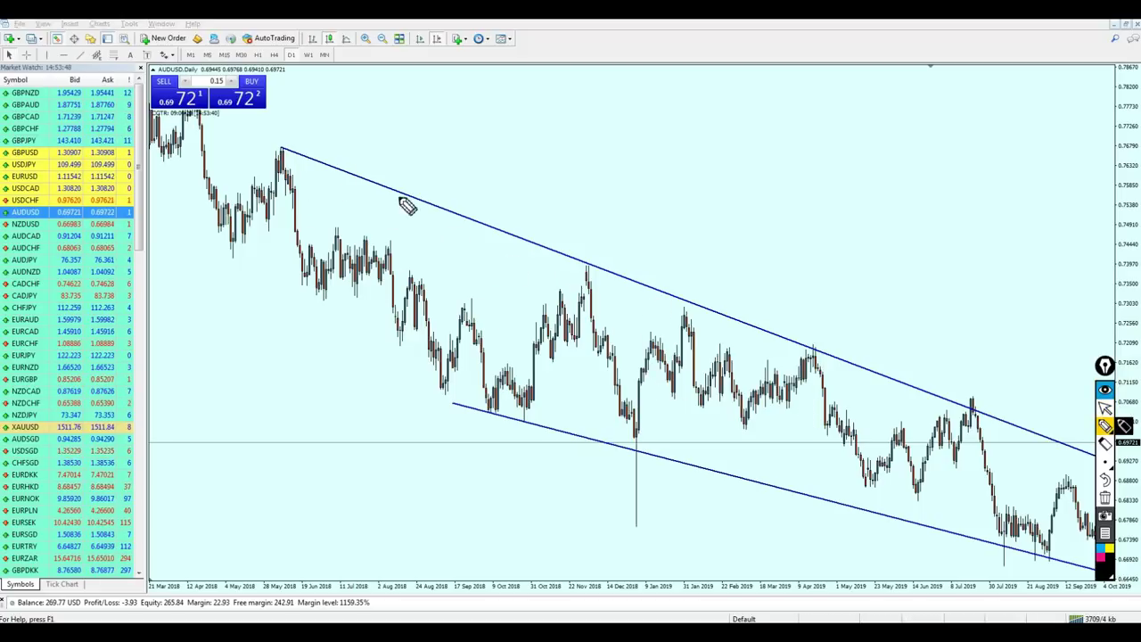
{"action": "left_click_drag", "start_coordinate": [543, 314], "coordinate": [573, 277]}
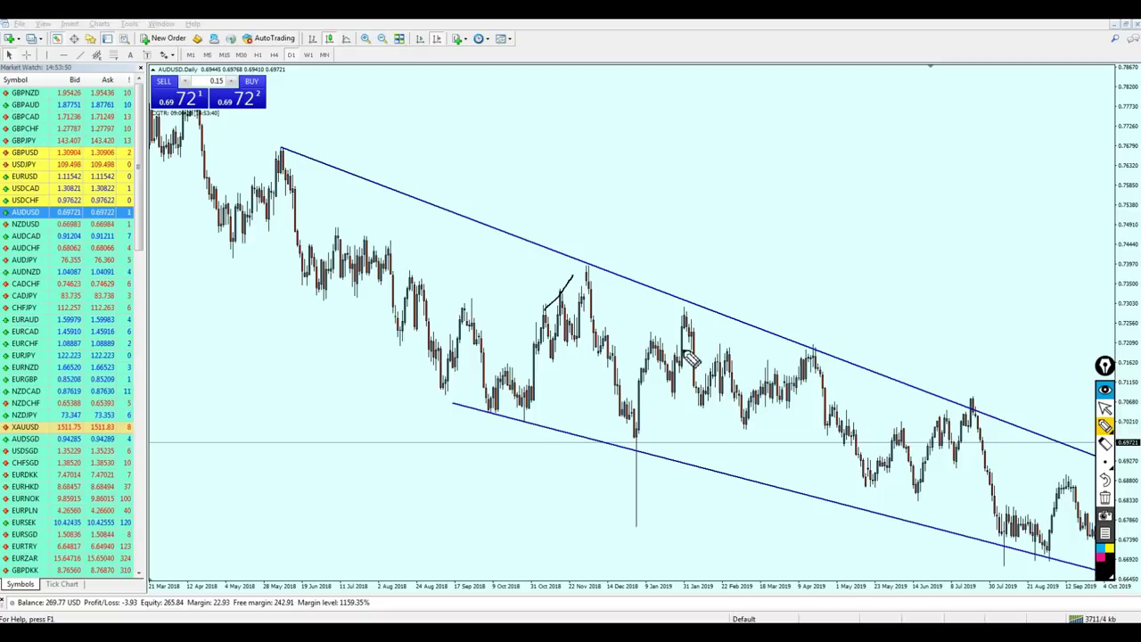
{"action": "mouse_move", "coordinate": [557, 340]}
{"action": "left_mouse_down"}
{"action": "mouse_move", "coordinate": [591, 269]}
{"action": "mouse_move", "coordinate": [601, 325]}
{"action": "left_mouse_up"}
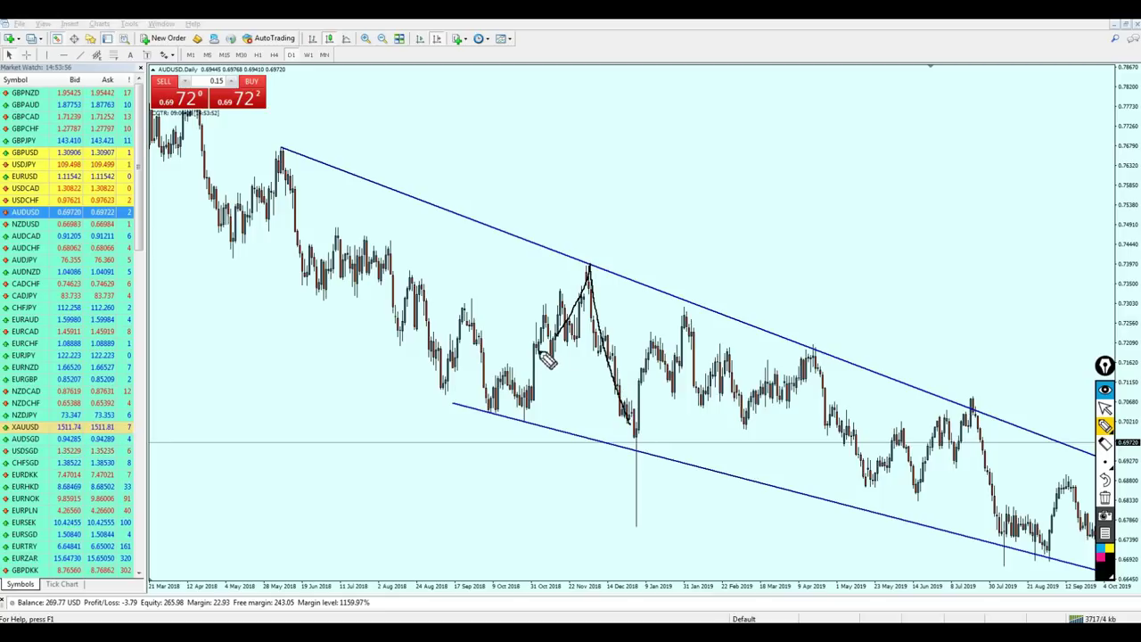
{"action": "left_click_drag", "start_coordinate": [547, 358], "coordinate": [575, 323]}
{"action": "left_click_drag", "start_coordinate": [595, 281], "coordinate": [628, 385]}
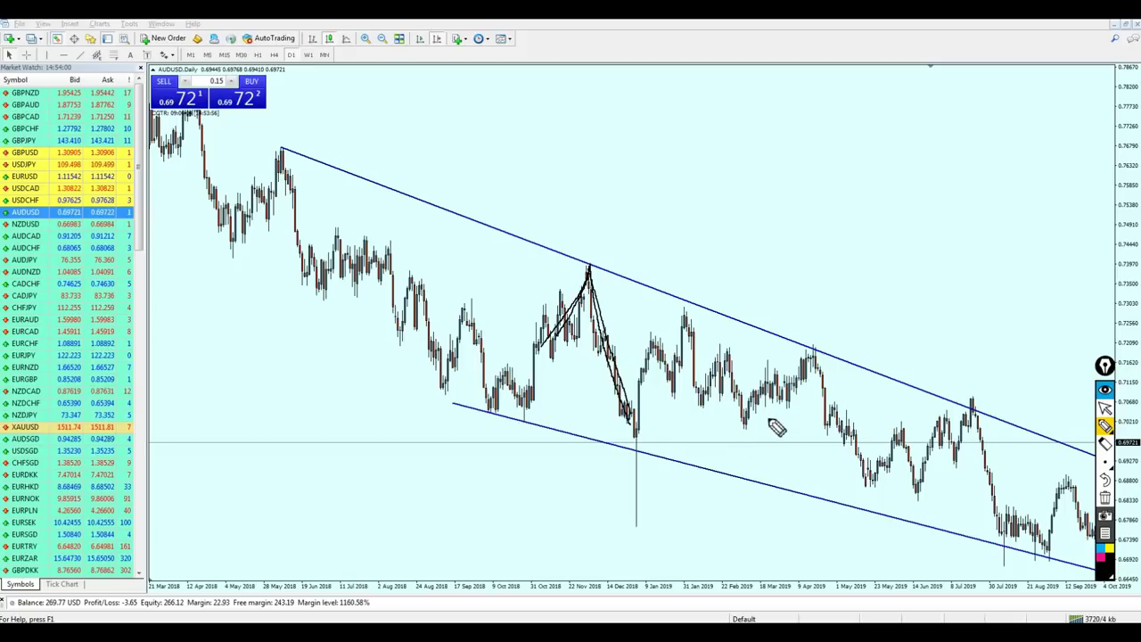
Trace the climb to the April 2019 high at the upper trend line and the following drop, then clear all pen drawings.
{"action": "mouse_move", "coordinate": [747, 417]}
{"action": "left_mouse_down"}
{"action": "mouse_move", "coordinate": [786, 401]}
{"action": "mouse_move", "coordinate": [809, 369]}
{"action": "left_mouse_up"}
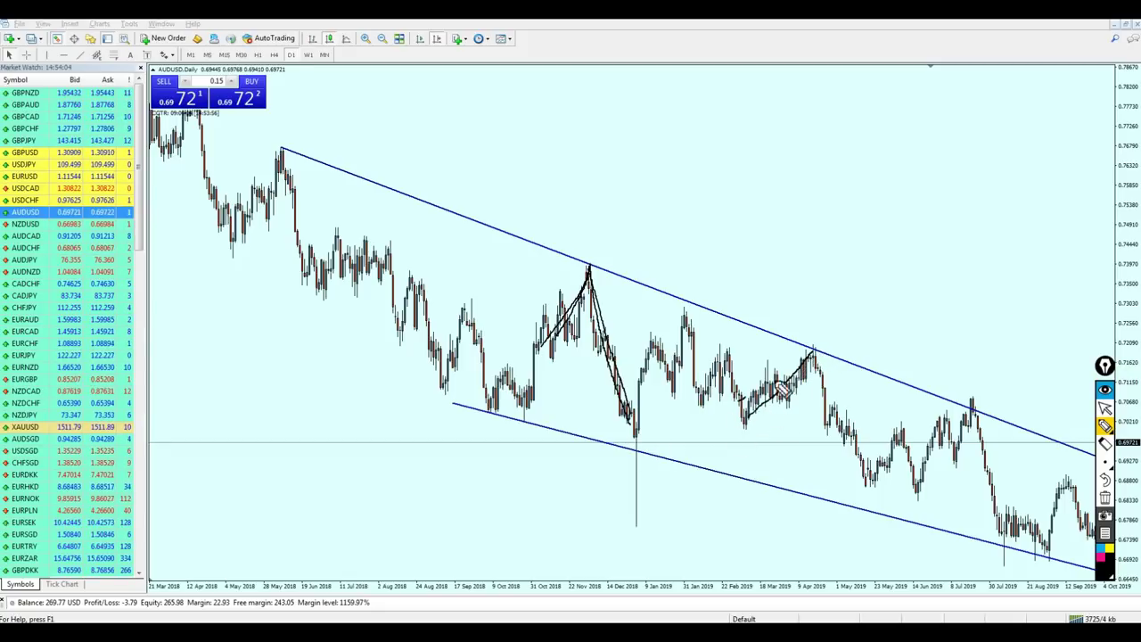
{"action": "mouse_move", "coordinate": [745, 411]}
{"action": "left_mouse_down"}
{"action": "mouse_move", "coordinate": [812, 374]}
{"action": "mouse_move", "coordinate": [875, 481]}
{"action": "left_mouse_up"}
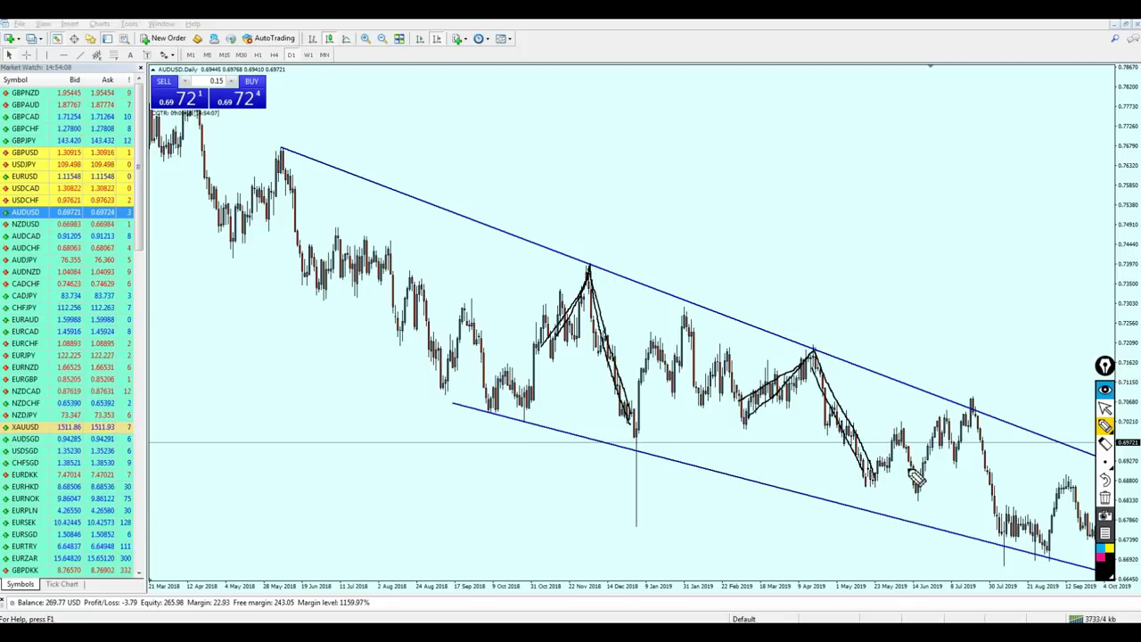
{"action": "left_click", "coordinate": [1105, 409]}
{"action": "left_click", "coordinate": [1105, 497]}
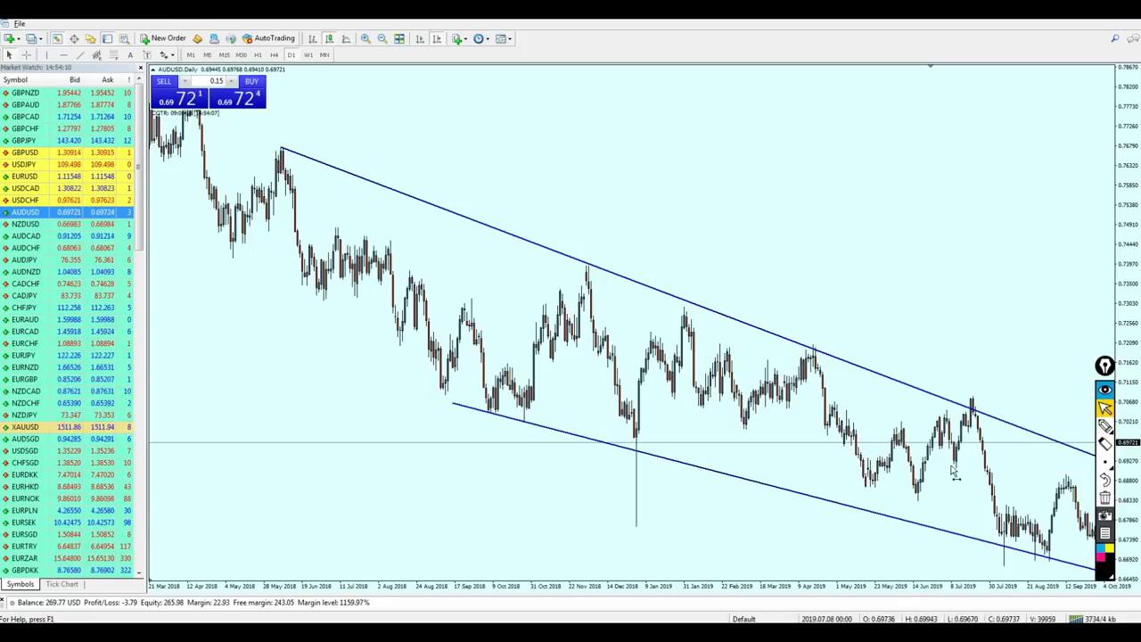
Trace with the pen the AUDUSD fall to the October 2019 low and the rise to the upper trend line, then clear the drawings.
{"action": "left_click_drag", "start_coordinate": [953, 467], "coordinate": [759, 462]}
{"action": "mouse_move", "coordinate": [830, 463]}
{"action": "left_mouse_down"}
{"action": "mouse_move", "coordinate": [712, 451]}
{"action": "mouse_move", "coordinate": [772, 477]}
{"action": "mouse_move", "coordinate": [791, 570]}
{"action": "mouse_move", "coordinate": [757, 558]}
{"action": "left_mouse_up"}
{"action": "left_click", "coordinate": [1105, 426]}
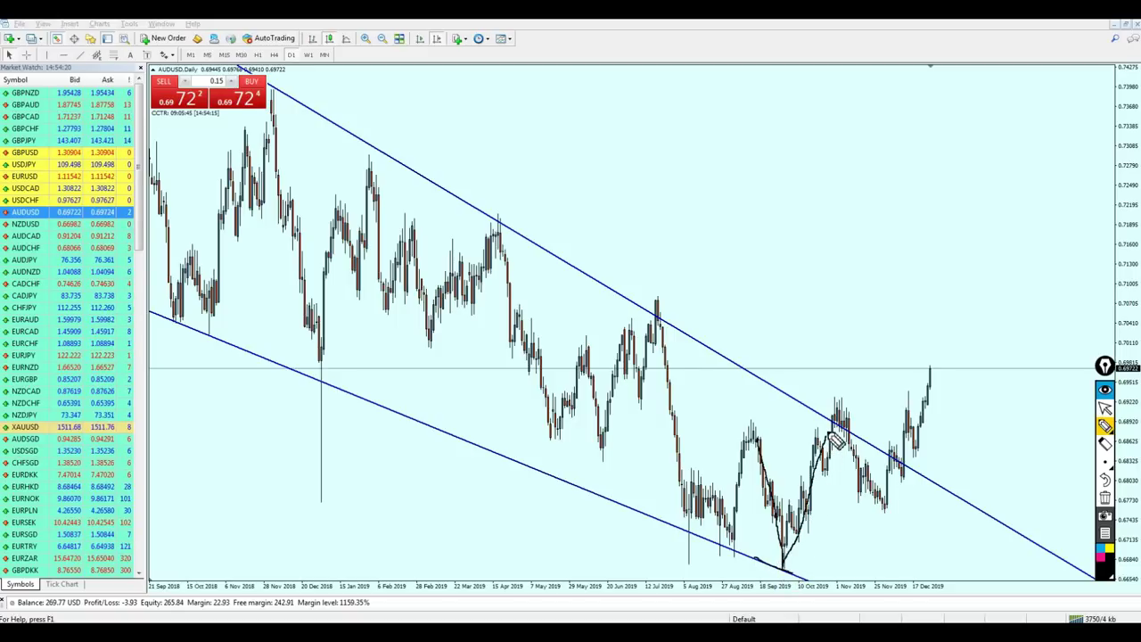
{"action": "left_click", "coordinate": [1105, 408]}
{"action": "left_click", "coordinate": [1105, 498]}
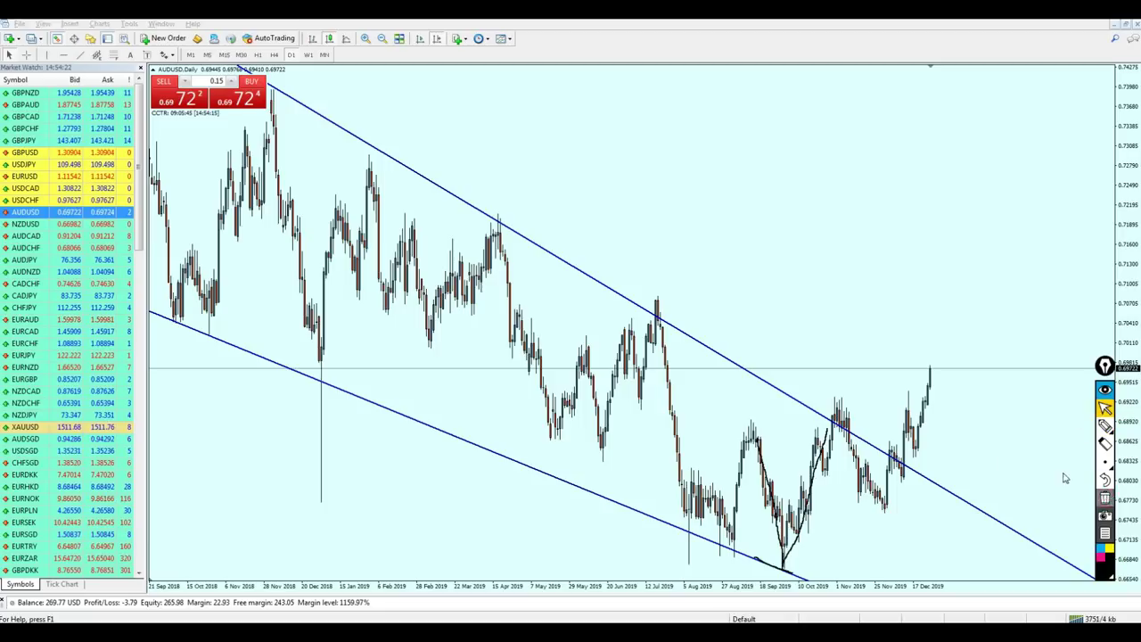
Delete both descending trend lines from the AUDUSD daily chart.
{"action": "scroll", "coordinate": [882, 415], "scroll_direction": "up", "scroll_amount": 8}
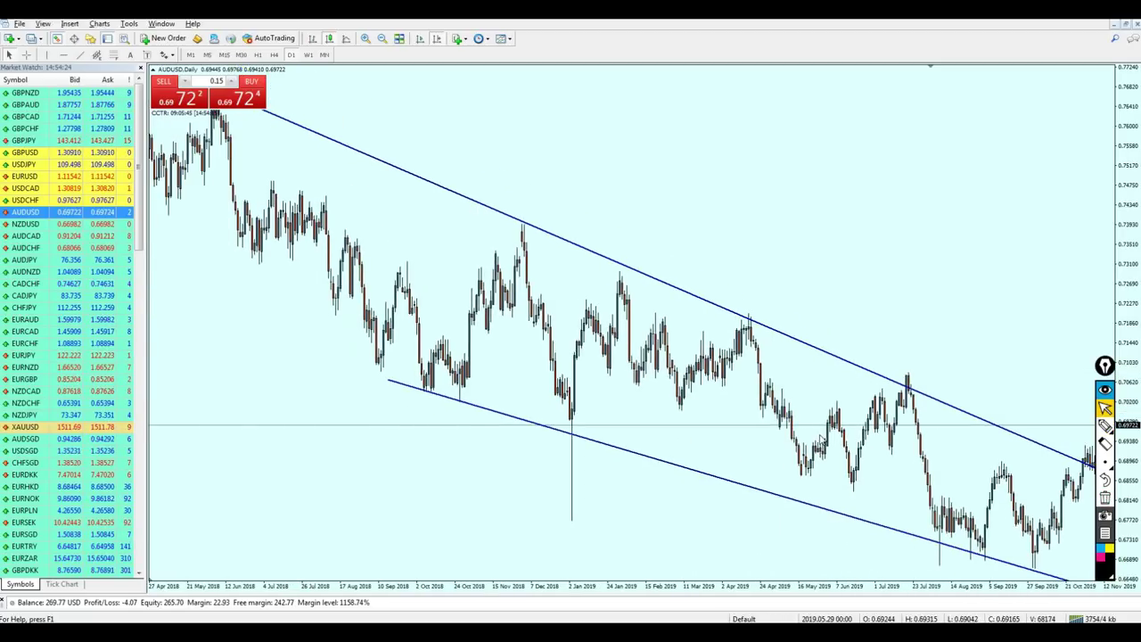
{"action": "mouse_move", "coordinate": [786, 431]}
{"action": "left_mouse_down"}
{"action": "mouse_move", "coordinate": [682, 437]}
{"action": "mouse_move", "coordinate": [802, 444]}
{"action": "left_mouse_up"}
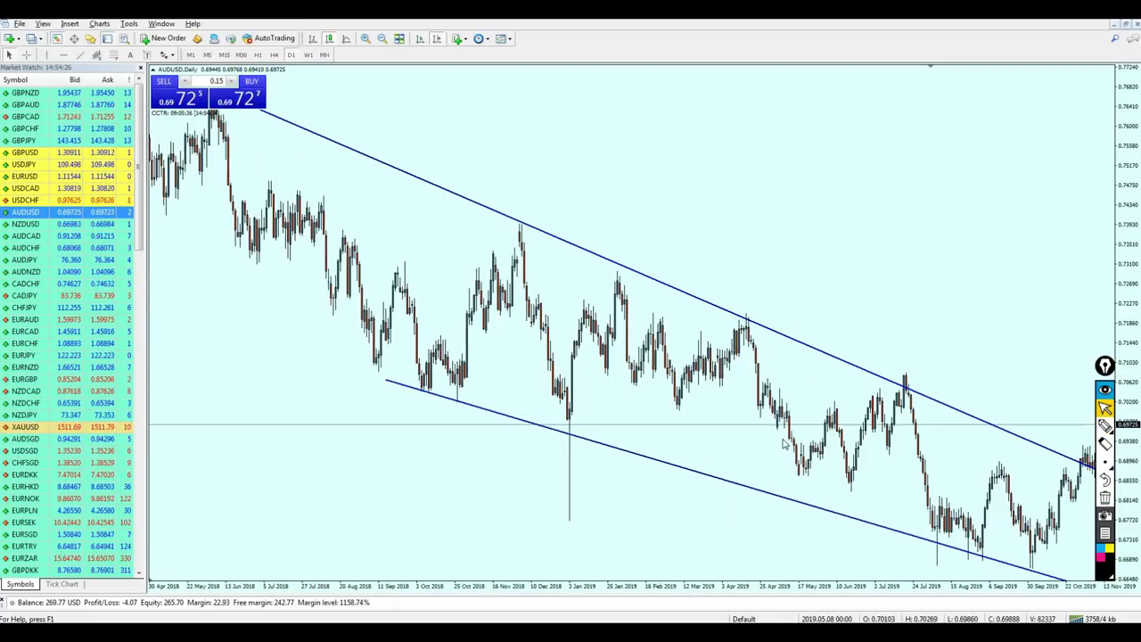
{"action": "scroll", "coordinate": [753, 450], "scroll_direction": "down", "scroll_amount": 1}
{"action": "left_click_drag", "start_coordinate": [778, 352], "coordinate": [774, 358]}
{"action": "key", "text": "BackSpace"}
{"action": "key", "text": "BackSpace"}
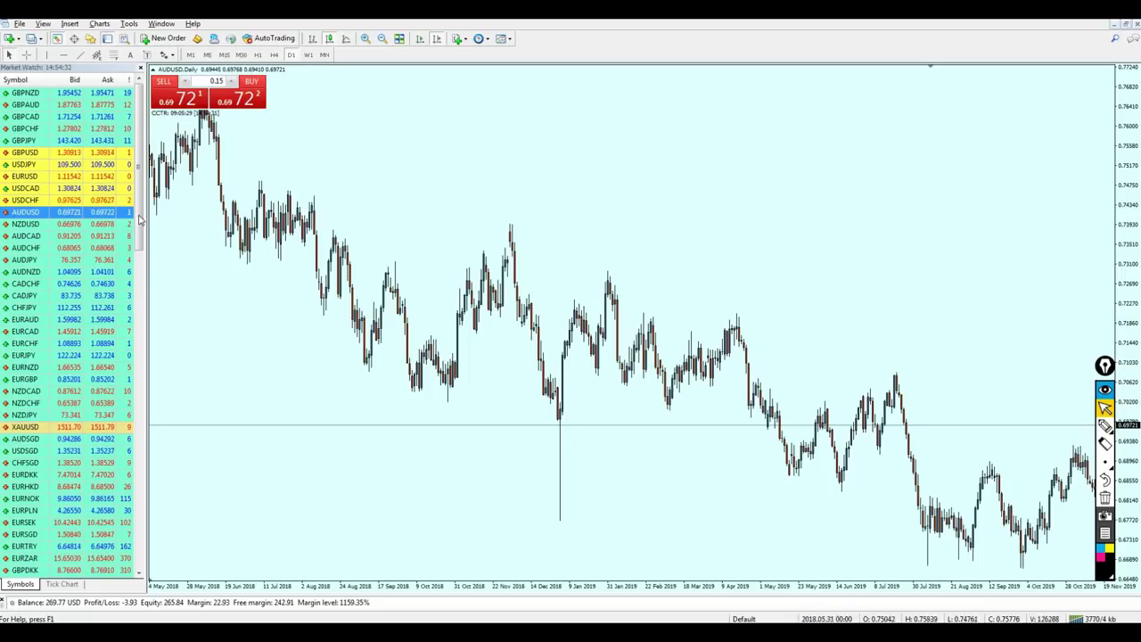
Load NZDUSD into the chart, zoom out over its older history and switch to the weekly timeframe.
{"action": "left_click_drag", "start_coordinate": [36, 225], "coordinate": [501, 254]}
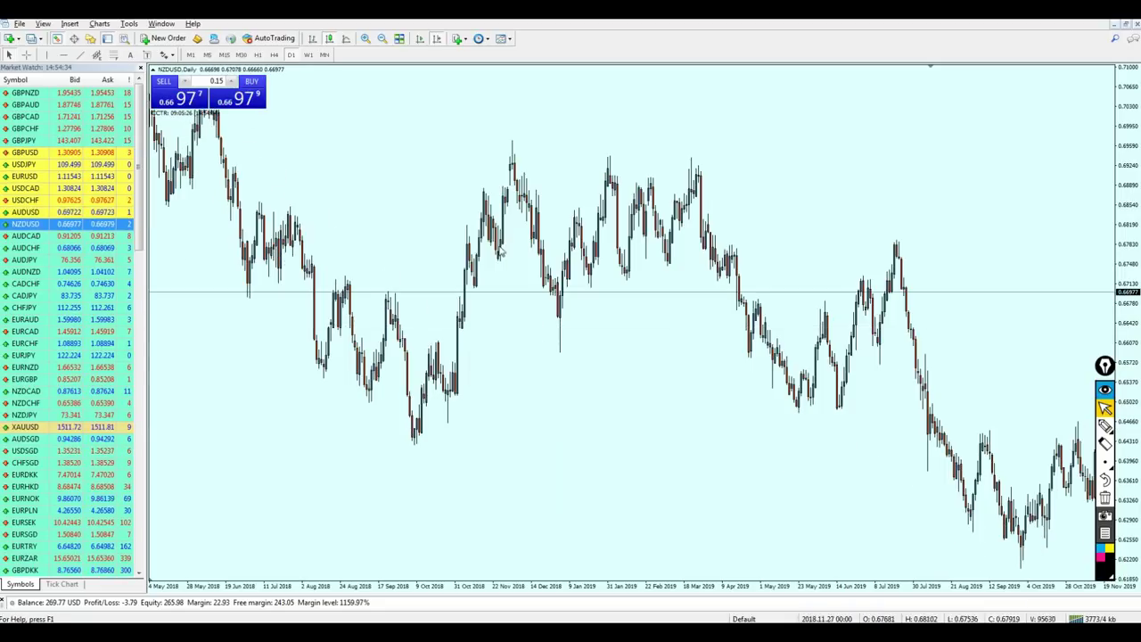
{"action": "scroll", "coordinate": [655, 341], "scroll_direction": "down", "scroll_amount": 5}
{"action": "key", "text": "minus"}
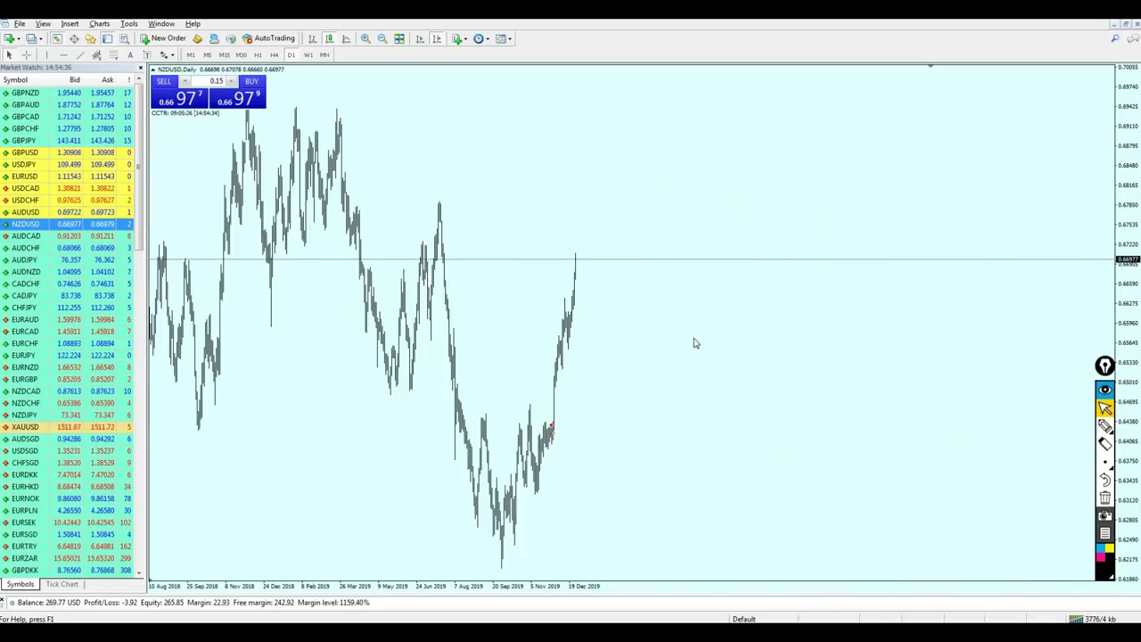
{"action": "key", "text": "minus"}
{"action": "left_click_drag", "start_coordinate": [451, 360], "coordinate": [1038, 383]}
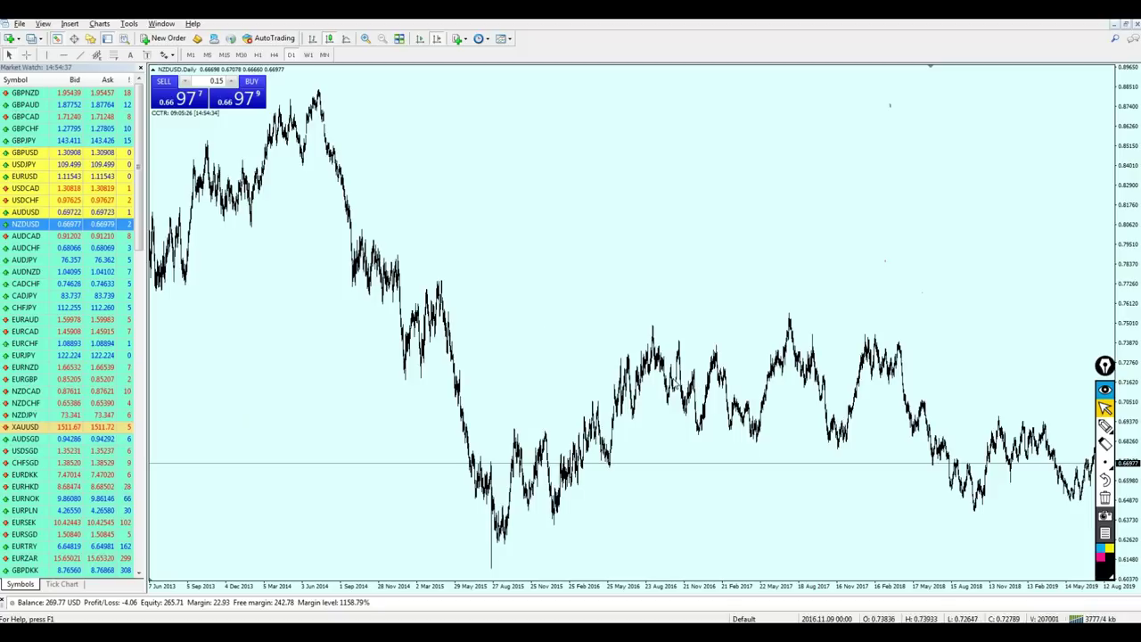
{"action": "left_click", "coordinate": [308, 56]}
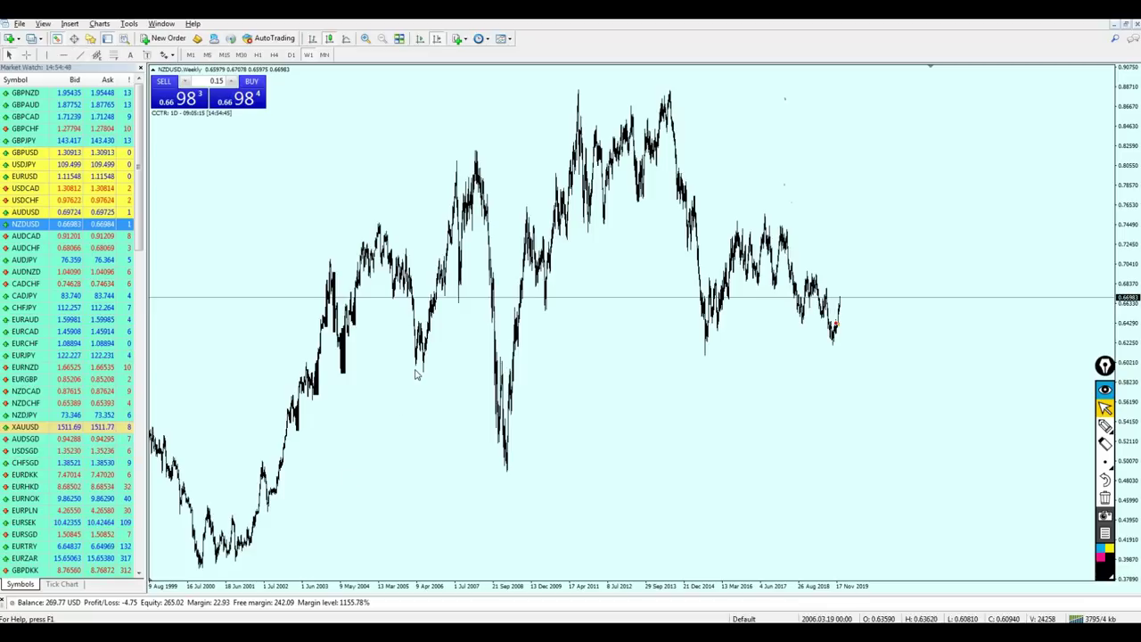
Load GBPUSD into the weekly chart and draw a descending trend line from the autumn 1998 high along the following lower highs.
{"action": "left_click_drag", "start_coordinate": [25, 152], "coordinate": [501, 354]}
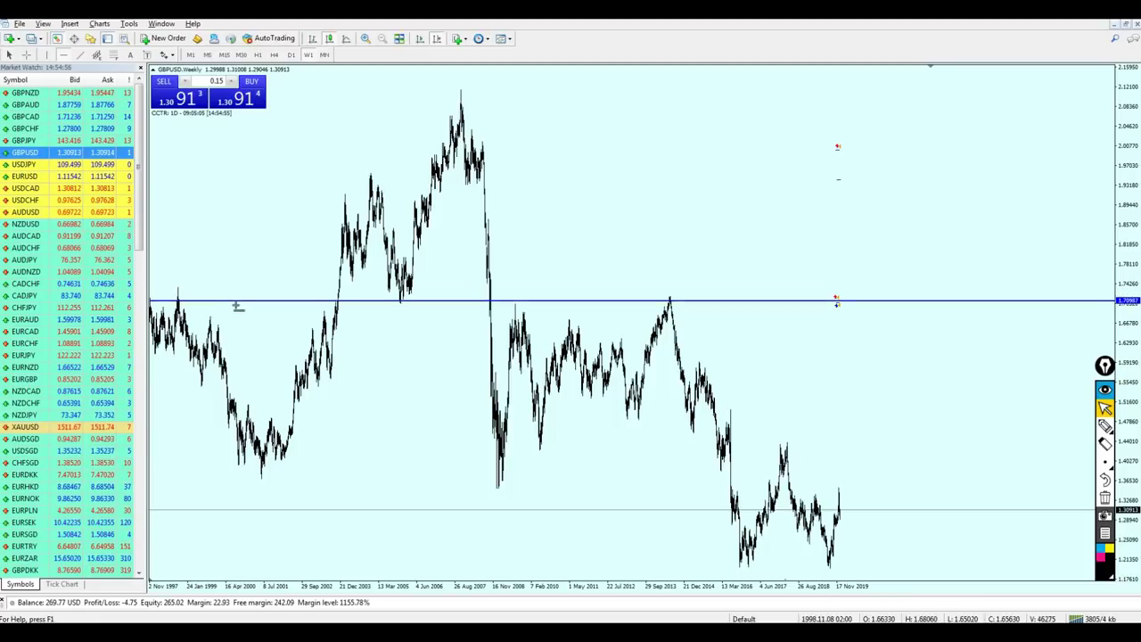
{"action": "left_click", "coordinate": [79, 58]}
{"action": "left_click_drag", "start_coordinate": [180, 288], "coordinate": [241, 350]}
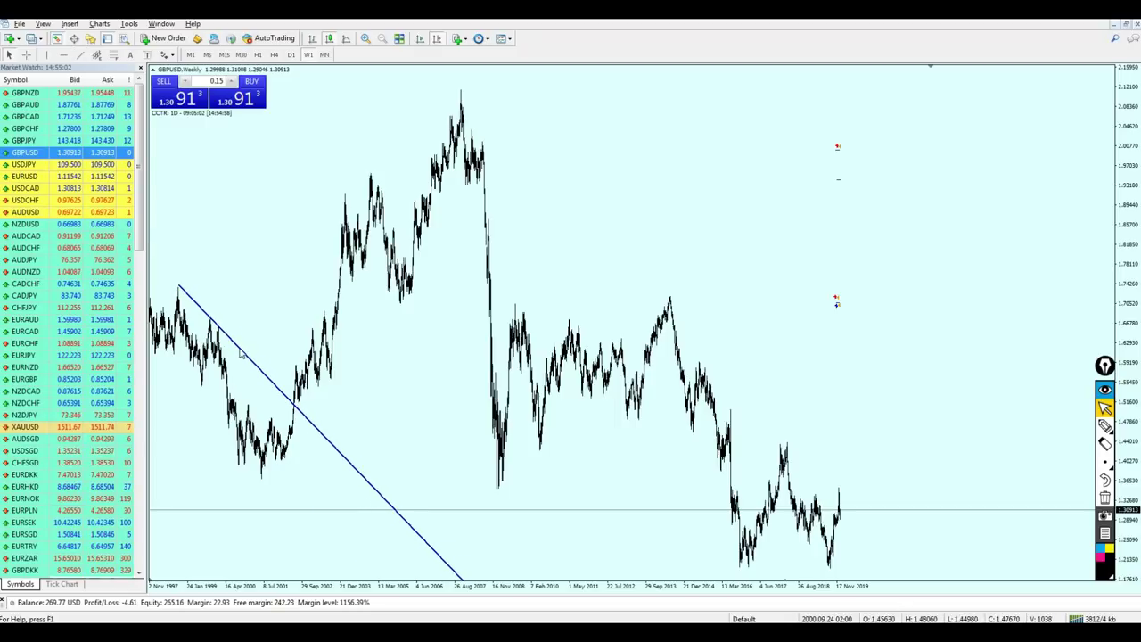
Place a parallel copy of the trend line under the GBPUSD lows, adjust its position and enlarge the 1997 to 2005 range.
{"action": "left_click_drag", "start_coordinate": [210, 317], "coordinate": [179, 364], "text": "ctrl"}
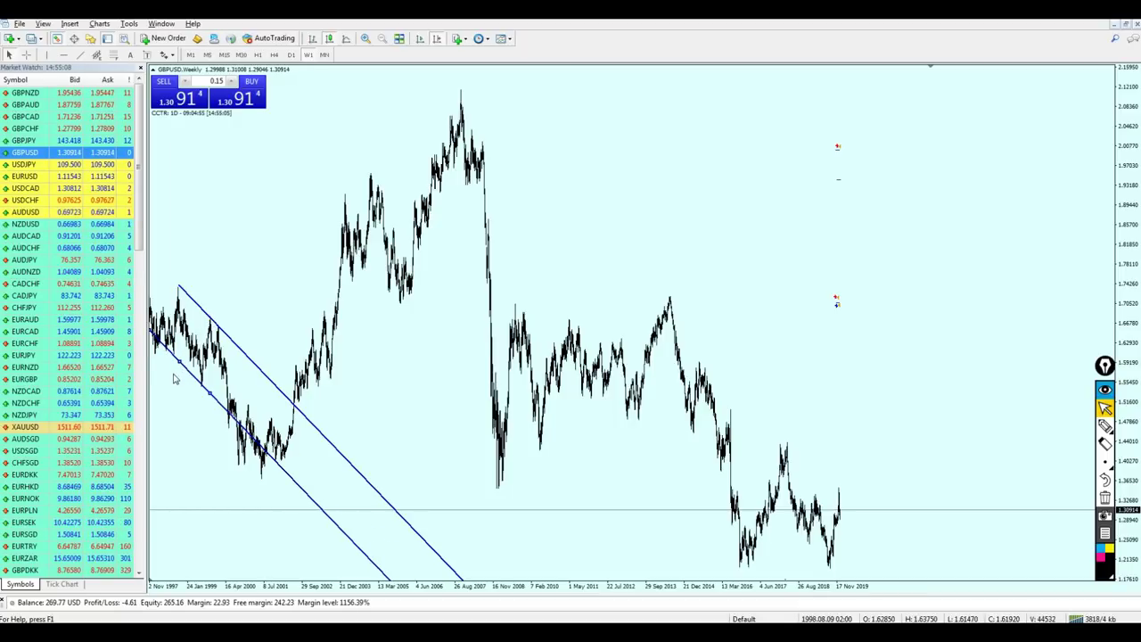
{"action": "left_click_drag", "start_coordinate": [178, 385], "coordinate": [189, 392]}
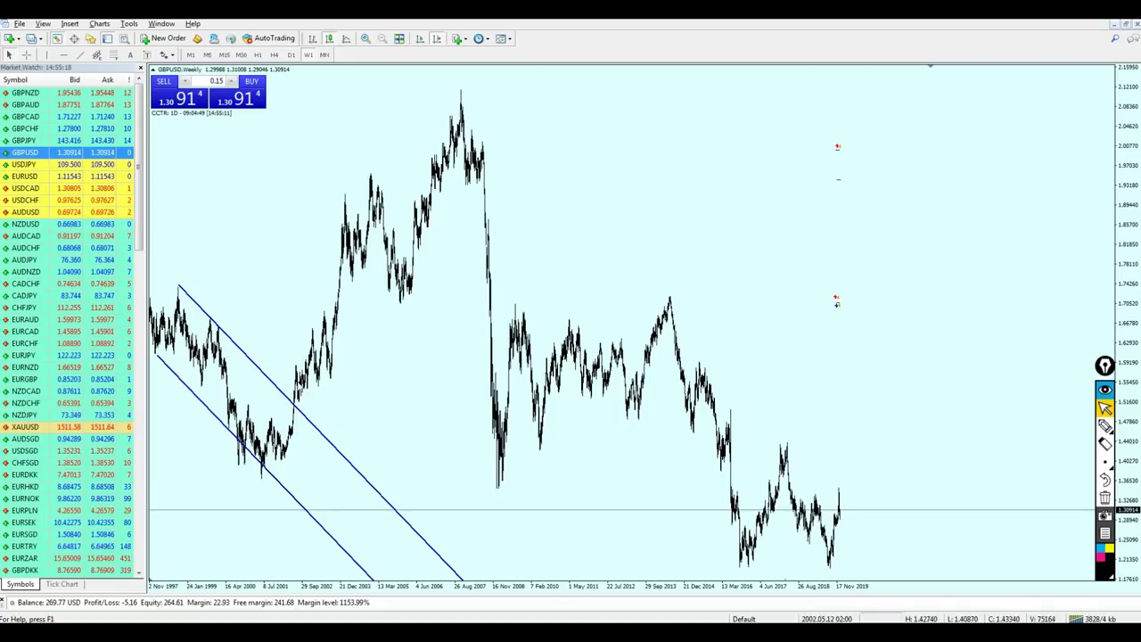
{"action": "key", "text": "plus"}
{"action": "key", "text": "plus"}
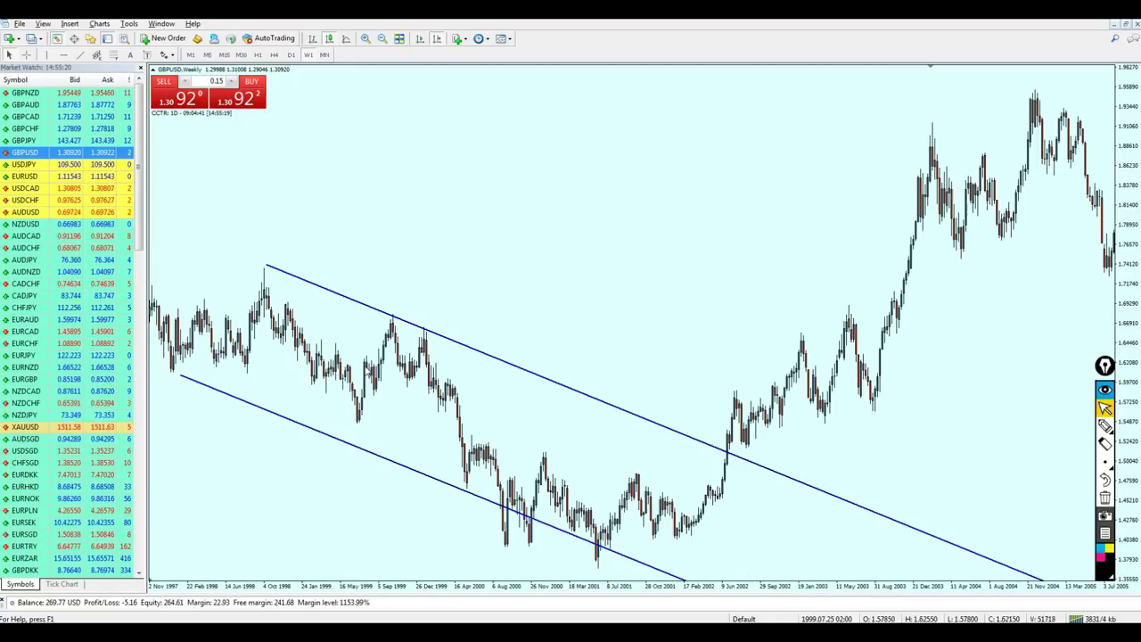
Circle with the pen the September 1999 and turn-of-2000 highs at the upper trend line, then clear the circles.
{"action": "left_click", "coordinate": [1105, 427]}
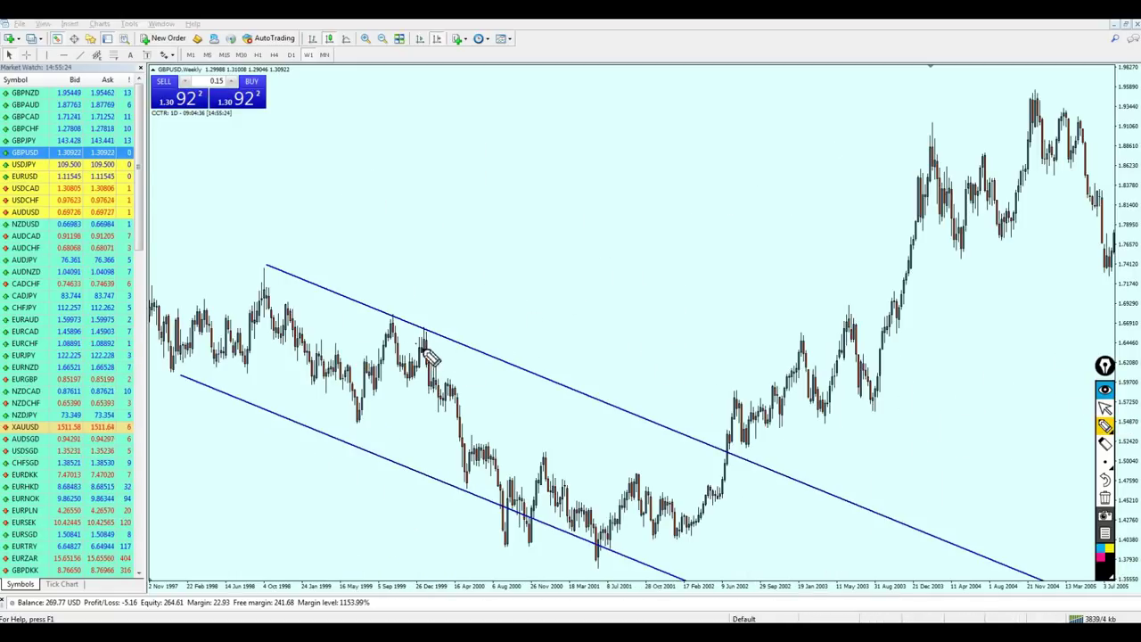
{"action": "mouse_move", "coordinate": [420, 344]}
{"action": "left_mouse_down"}
{"action": "mouse_move", "coordinate": [428, 323]}
{"action": "mouse_move", "coordinate": [389, 314]}
{"action": "mouse_move", "coordinate": [385, 335]}
{"action": "left_mouse_up"}
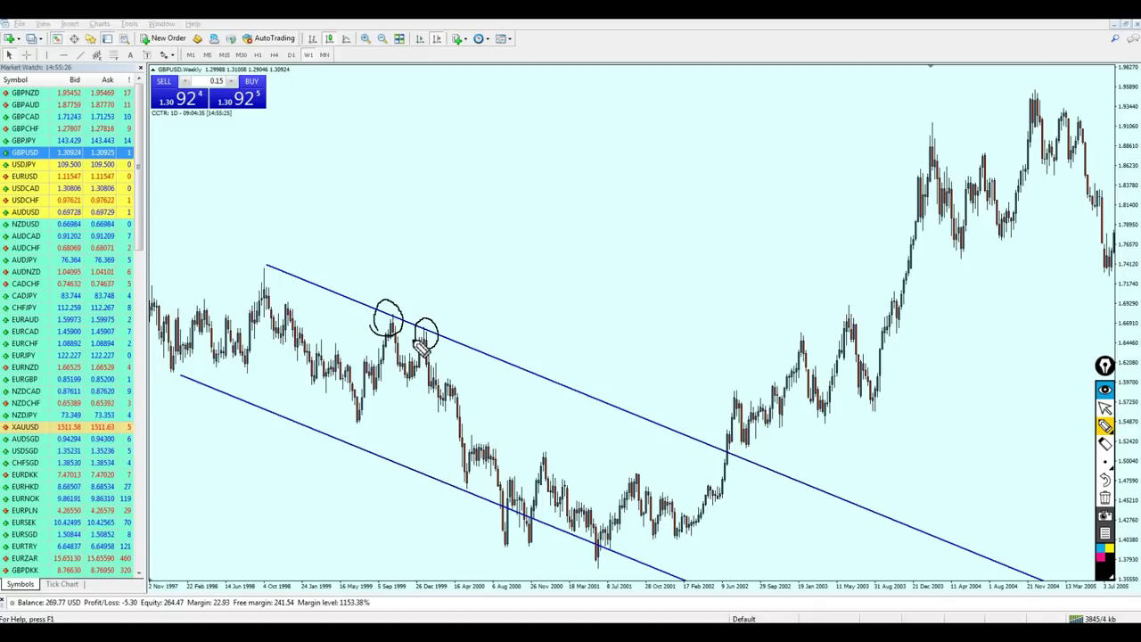
{"action": "left_click", "coordinate": [1107, 409]}
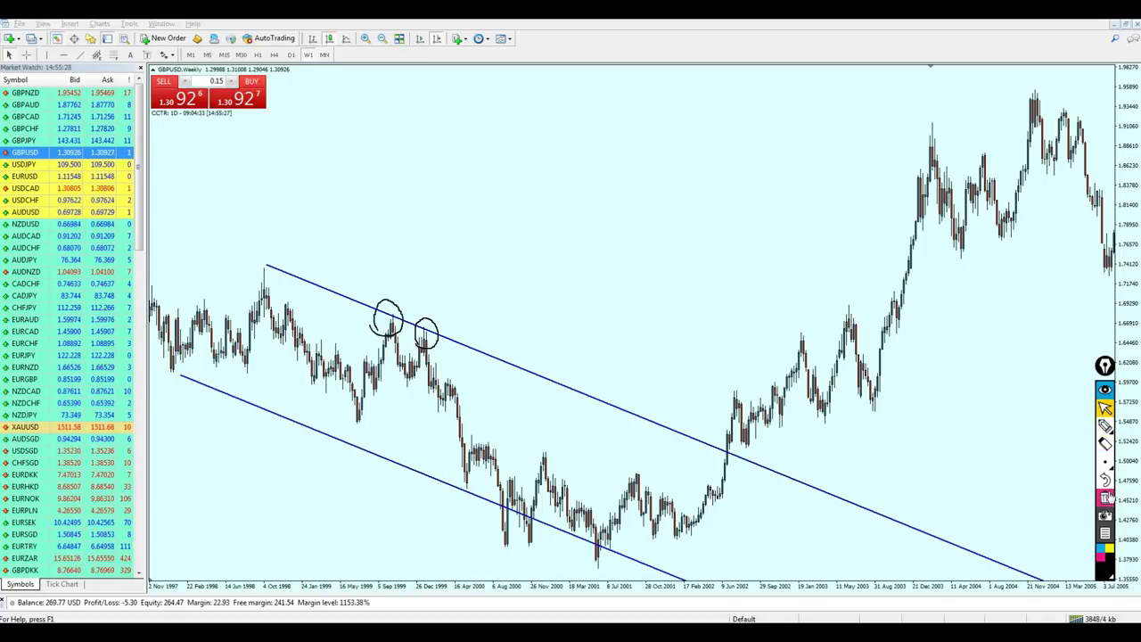
{"action": "left_click", "coordinate": [1104, 498]}
Place horizontal levels at about 1.67933 and 1.65960 on the two highs and about 1.46594 on the spring 2000 low.
{"action": "left_click", "coordinate": [61, 54]}
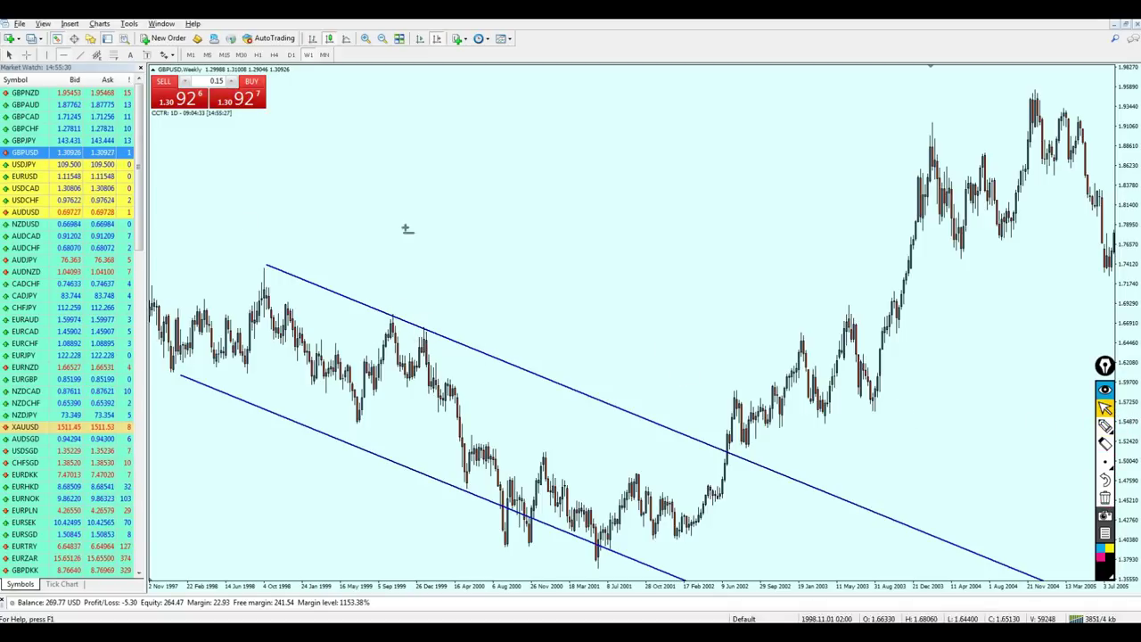
{"action": "left_click", "coordinate": [392, 313]}
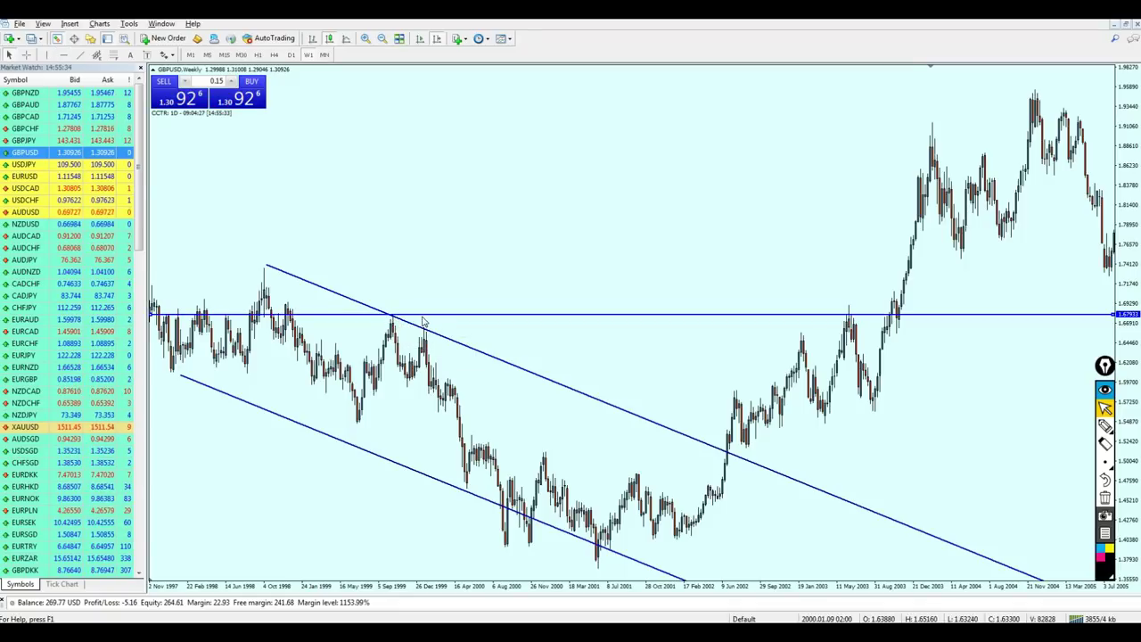
{"action": "left_click_drag", "start_coordinate": [424, 319], "coordinate": [432, 331]}
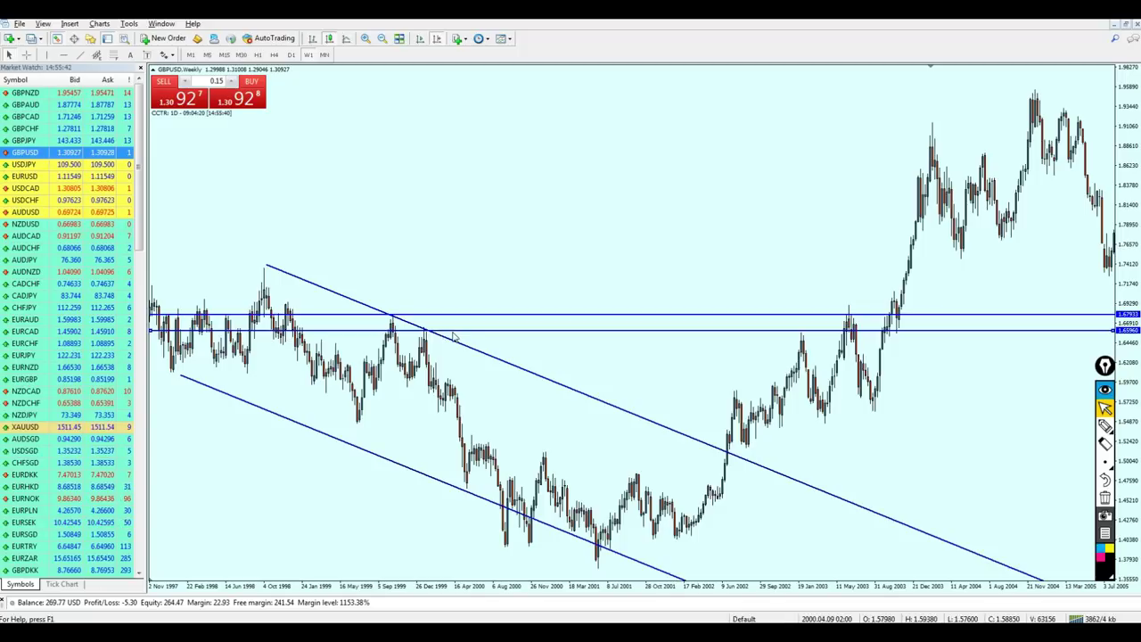
{"action": "left_click_drag", "start_coordinate": [453, 337], "coordinate": [461, 490]}
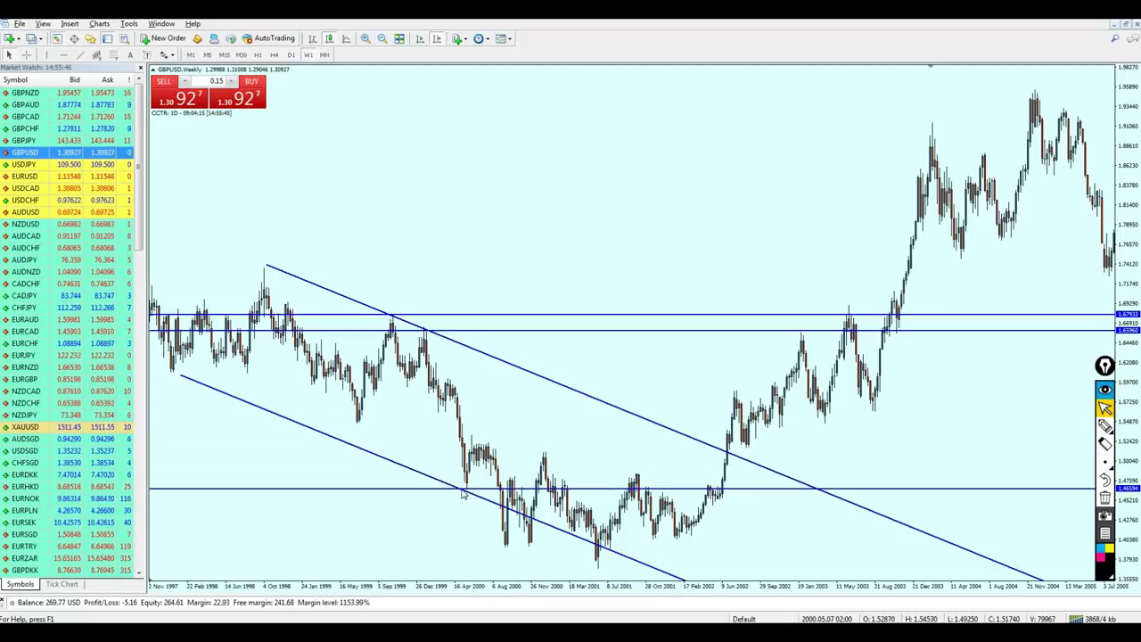
Circle the spring 2000 low where the lower trend line meets the 1.46594 level, then clear the circle.
{"action": "left_click", "coordinate": [1105, 425]}
{"action": "left_click_drag", "start_coordinate": [466, 478], "coordinate": [470, 514]}
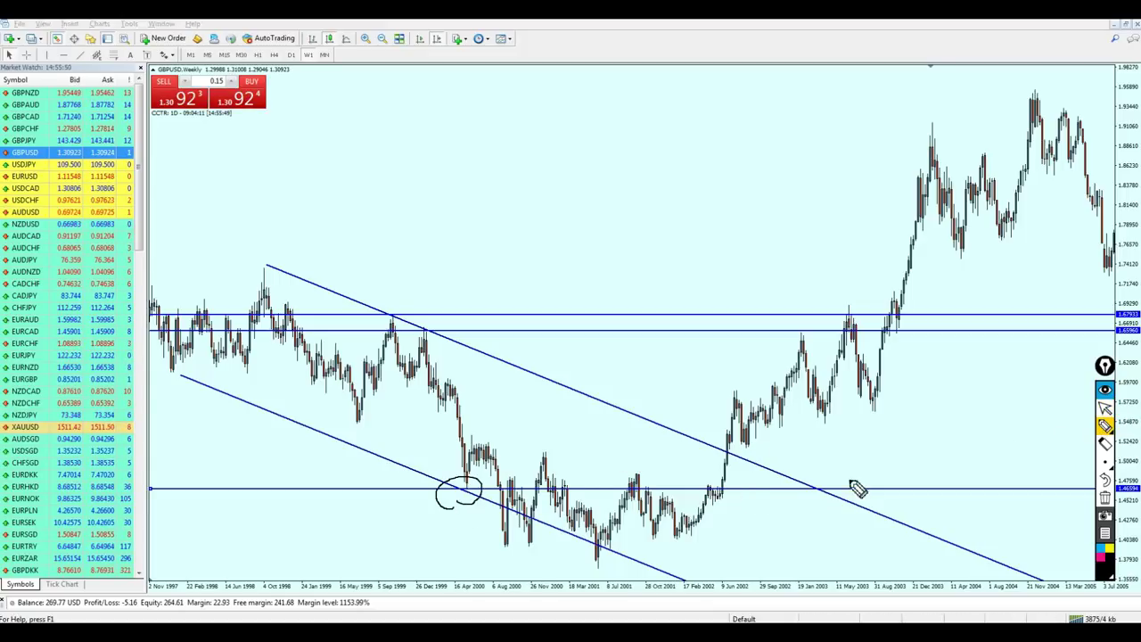
{"action": "left_click", "coordinate": [1105, 408]}
{"action": "left_click", "coordinate": [1105, 498]}
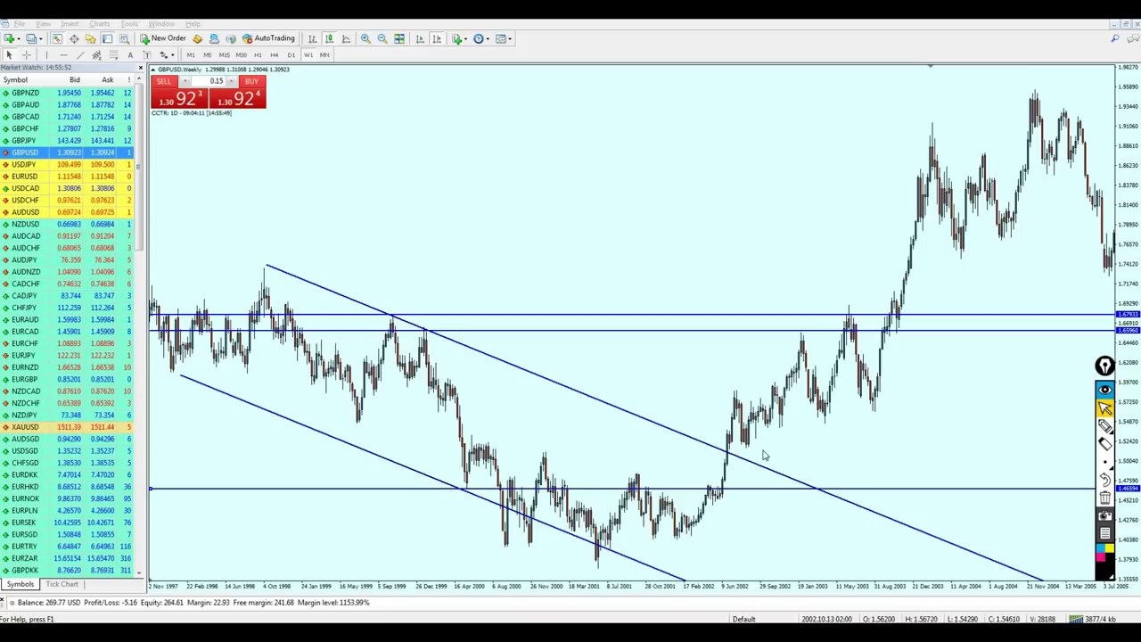
Copy the 1.46594 horizontal level to the mid-2001 low at about 1.39213.
{"action": "left_click_drag", "start_coordinate": [643, 489], "coordinate": [607, 553]}
{"action": "double_click", "coordinate": [596, 488]}
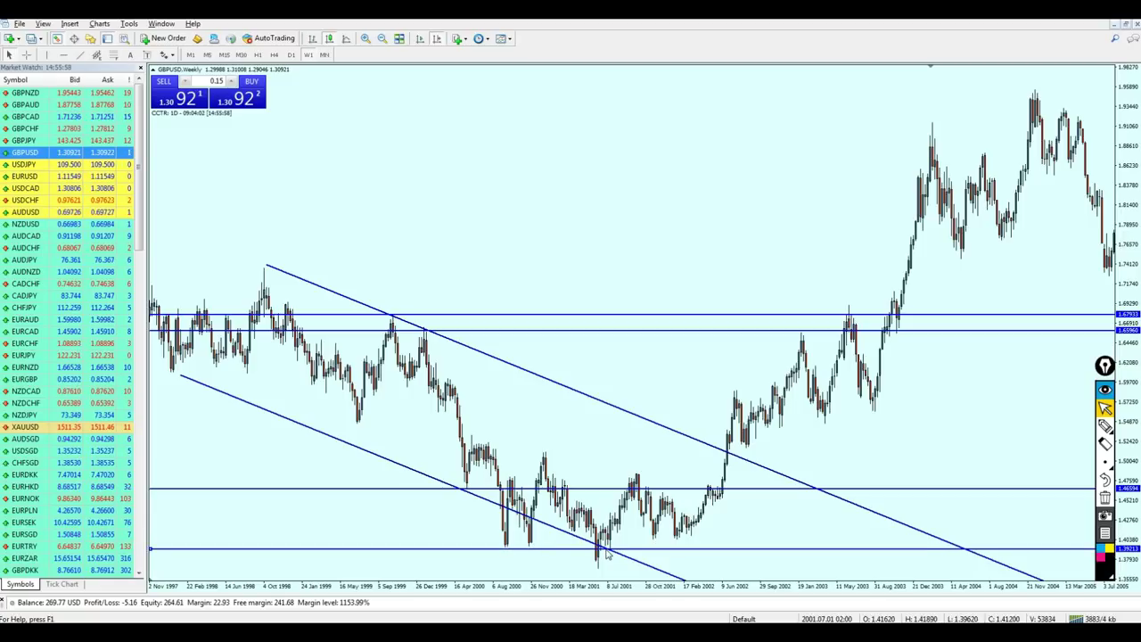
Delete the 1.39213 horizontal level and both descending trend lines from the GBPUSD chart.
{"action": "left_click_drag", "start_coordinate": [766, 415], "coordinate": [704, 410]}
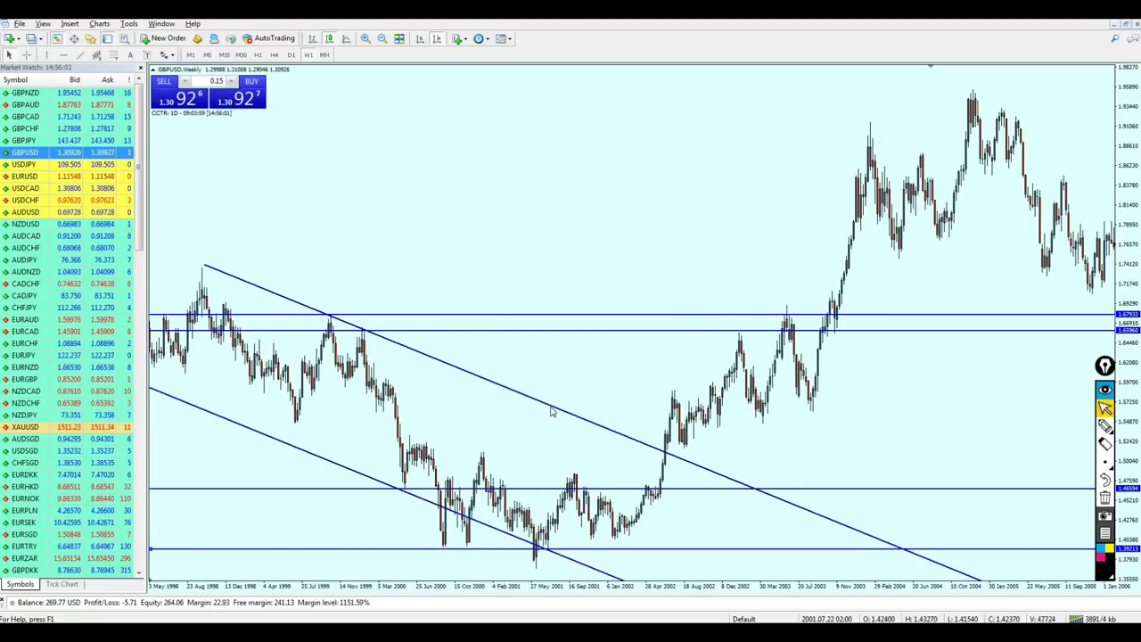
{"action": "key", "text": "Delete"}
{"action": "double_click", "coordinate": [331, 462]}
{"action": "key", "text": "Delete"}
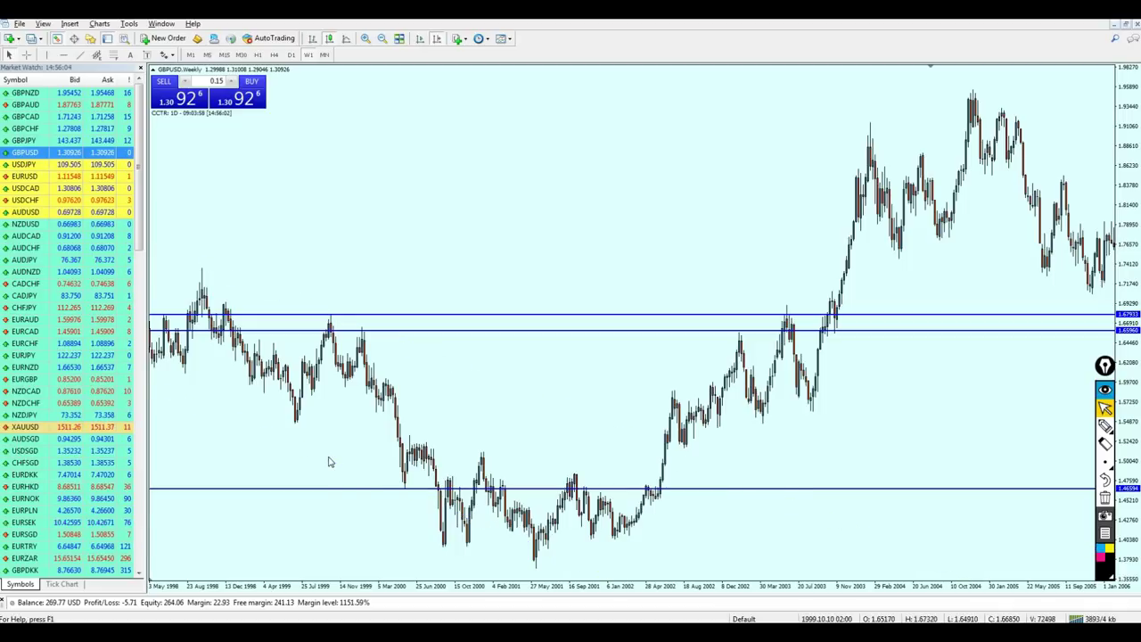
Circle with the pen the 1999 and turn-of-2000 highs and connect them to the matching 2003 highs at the two upper levels.
{"action": "left_click_drag", "start_coordinate": [652, 353], "coordinate": [712, 367]}
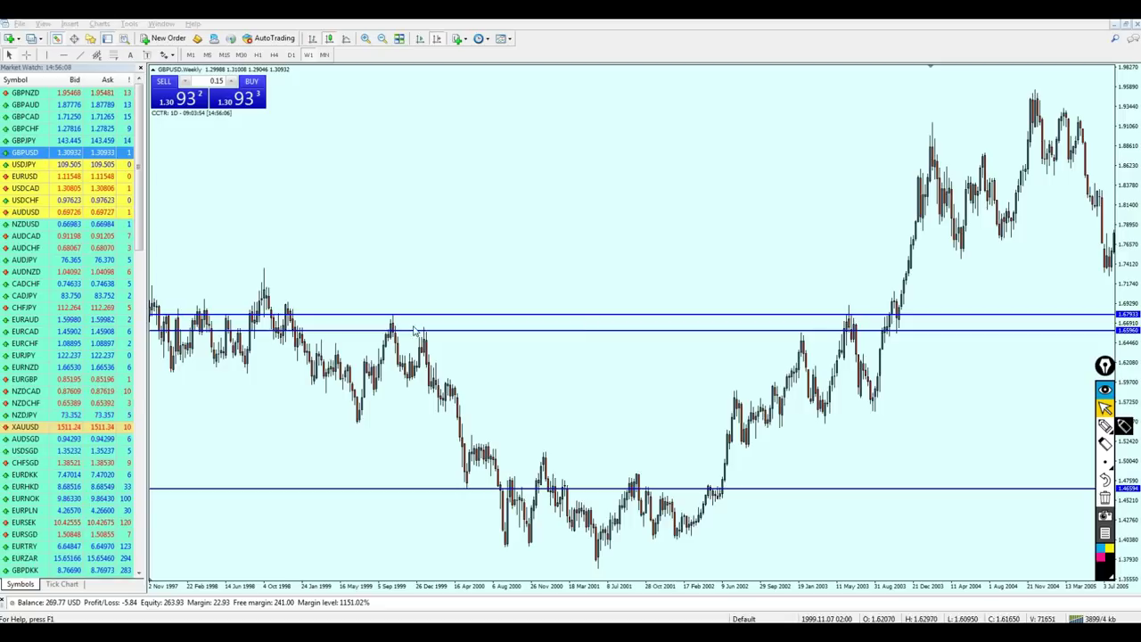
{"action": "left_click", "coordinate": [1105, 425]}
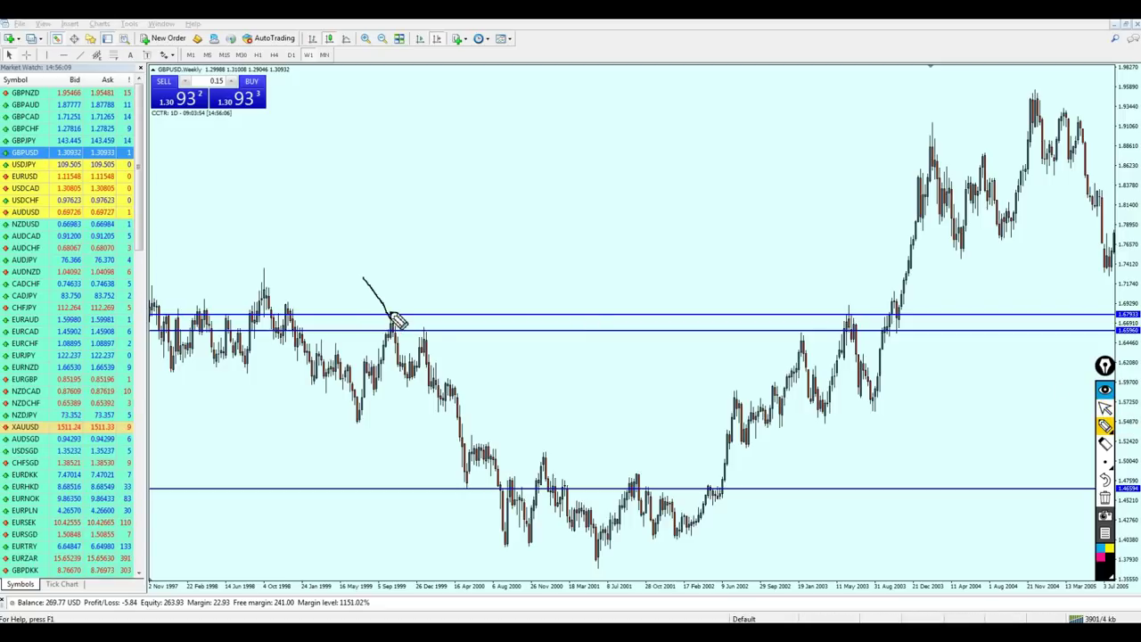
{"action": "mouse_move", "coordinate": [395, 323]}
{"action": "left_mouse_down"}
{"action": "mouse_move", "coordinate": [387, 316]}
{"action": "mouse_move", "coordinate": [764, 285]}
{"action": "left_mouse_up"}
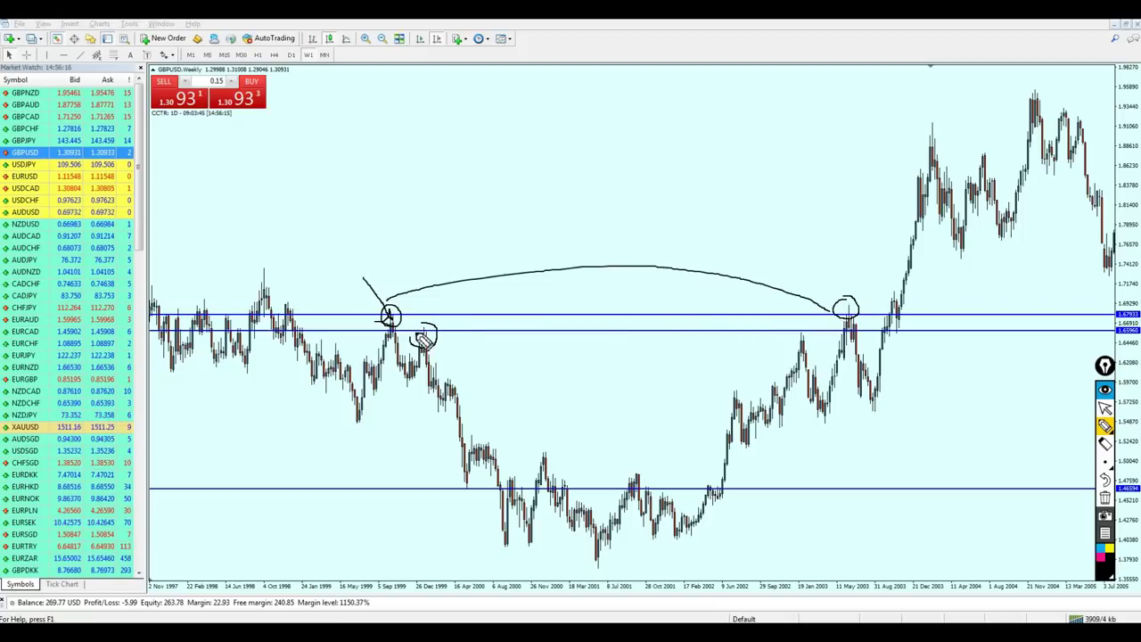
{"action": "mouse_move", "coordinate": [452, 340]}
{"action": "left_mouse_down"}
{"action": "mouse_move", "coordinate": [809, 334]}
{"action": "mouse_move", "coordinate": [788, 340]}
{"action": "left_mouse_up"}
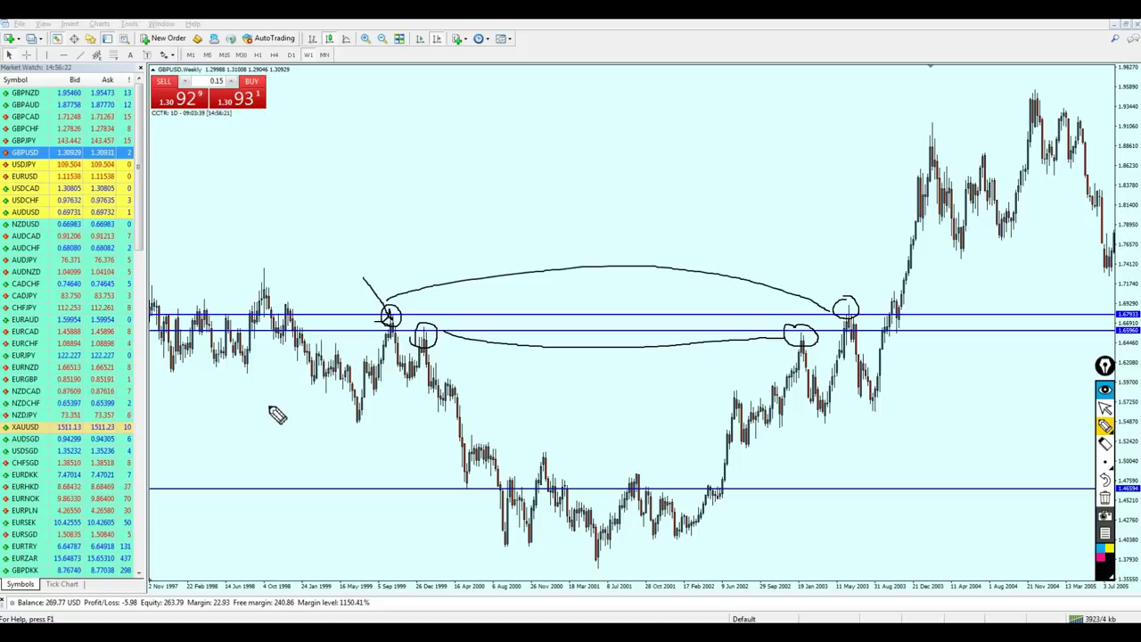
Mark the late 1998 price reactions at the 1.65960 level with an arrow and circles, then clear all pen drawings.
{"action": "mouse_move", "coordinate": [267, 408]}
{"action": "left_mouse_down"}
{"action": "mouse_move", "coordinate": [282, 341]}
{"action": "mouse_move", "coordinate": [253, 331]}
{"action": "mouse_move", "coordinate": [286, 329]}
{"action": "left_mouse_up"}
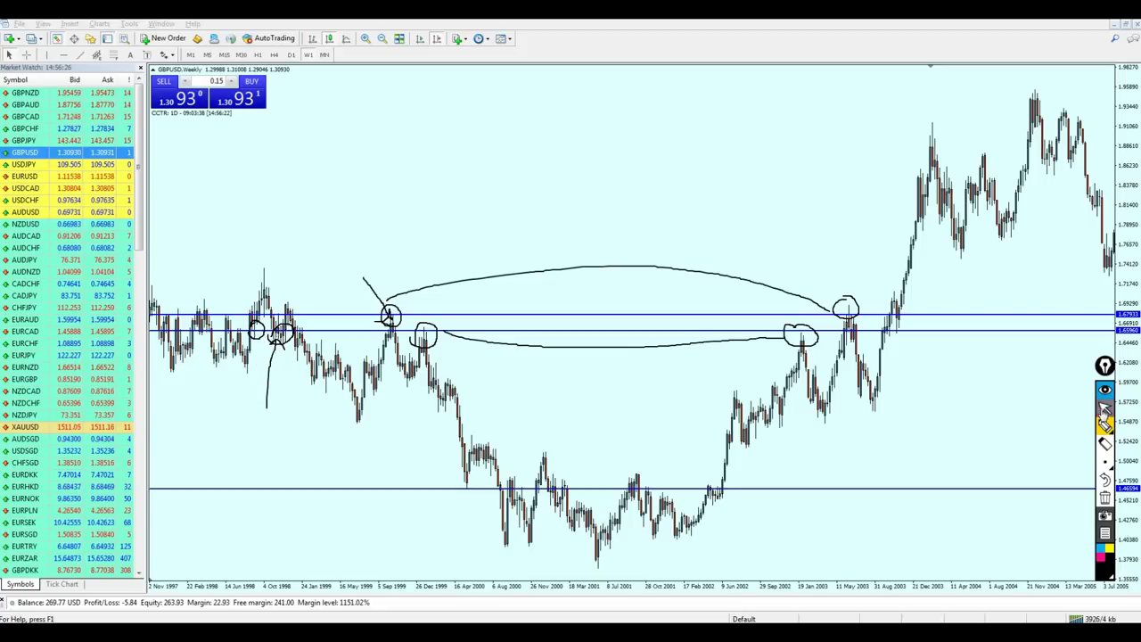
{"action": "left_click", "coordinate": [1104, 407]}
{"action": "left_click", "coordinate": [1104, 497]}
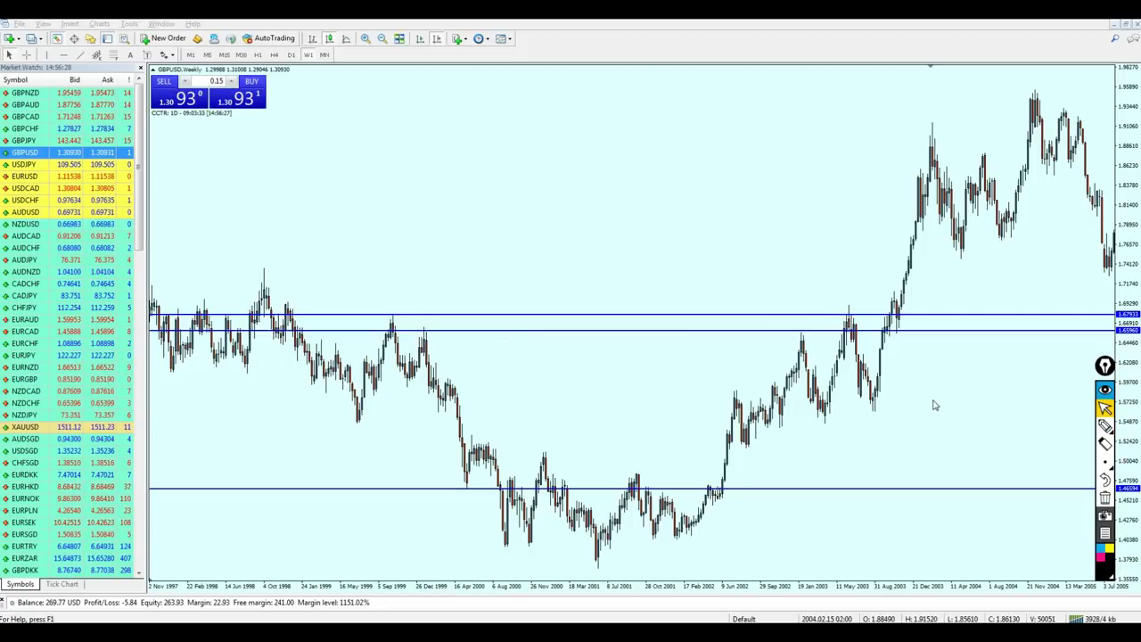
Mark with the pen the autumn 2008 drop into the two upper levels and the 2009 highs there, then clear the drawings.
{"action": "left_click_drag", "start_coordinate": [934, 406], "coordinate": [346, 424]}
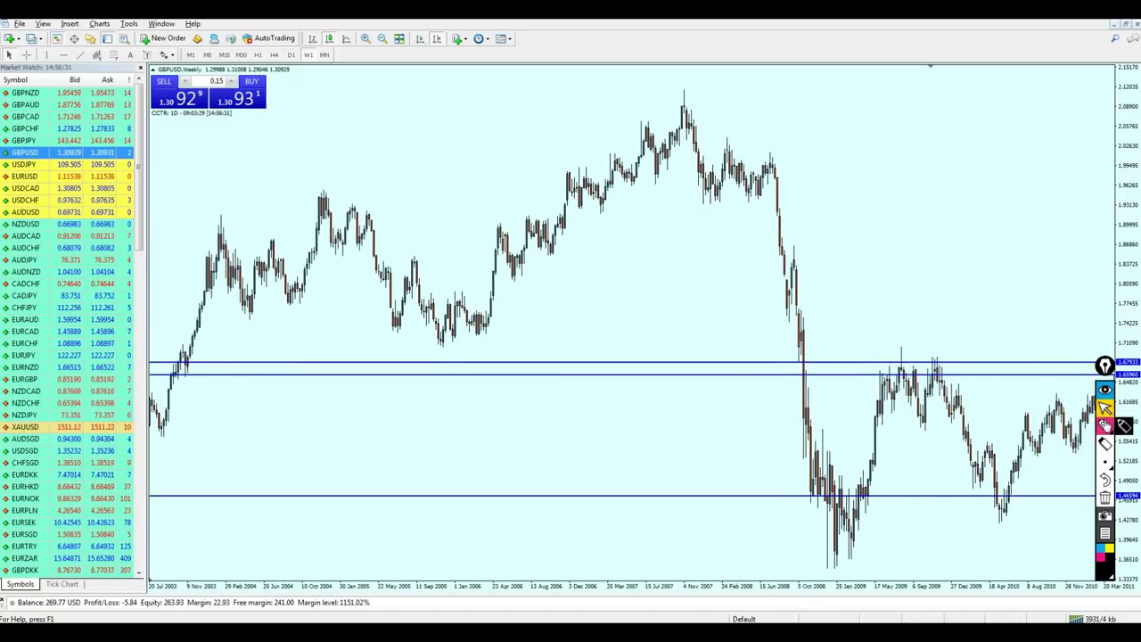
{"action": "left_click", "coordinate": [1104, 426]}
{"action": "mouse_move", "coordinate": [752, 331]}
{"action": "left_mouse_down"}
{"action": "mouse_move", "coordinate": [798, 365]}
{"action": "mouse_move", "coordinate": [789, 356]}
{"action": "mouse_move", "coordinate": [909, 351]}
{"action": "mouse_move", "coordinate": [904, 367]}
{"action": "mouse_move", "coordinate": [943, 357]}
{"action": "left_mouse_up"}
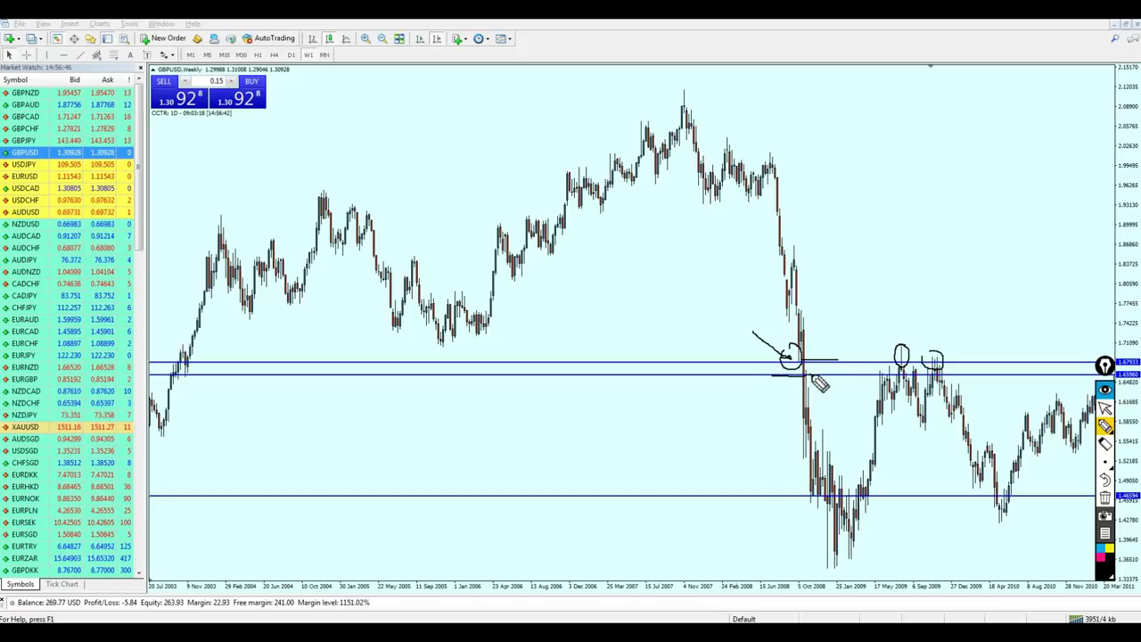
{"action": "left_click", "coordinate": [1104, 497]}
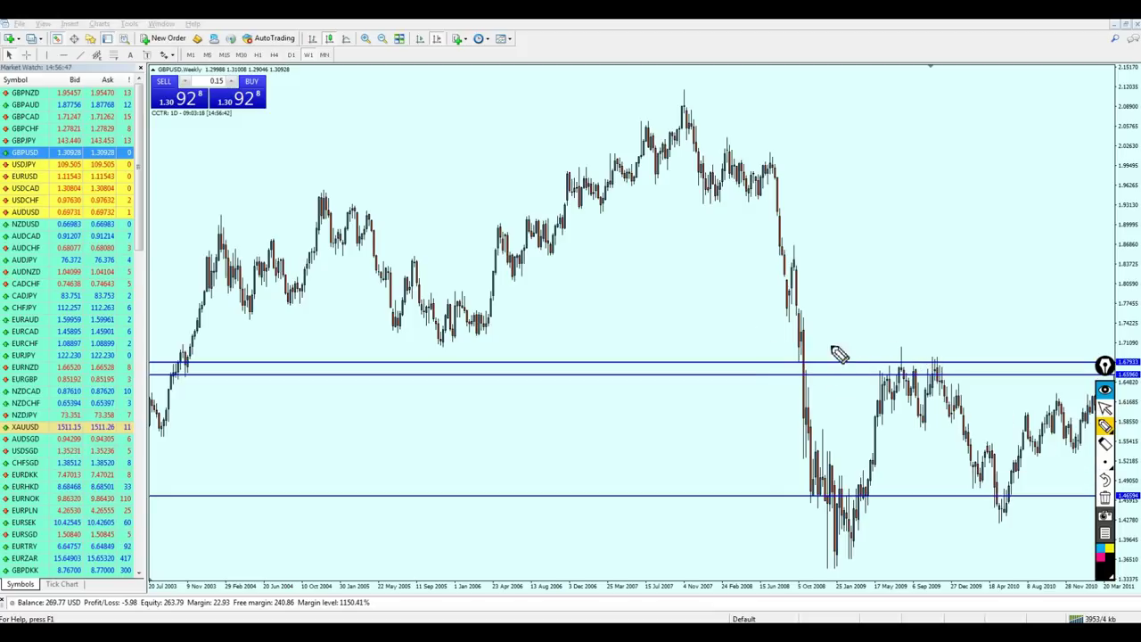
Circle with the pen the late 2008 drop at the 1.65960 level and the matching 2009 and 2011 highs, then clear the drawings.
{"action": "mouse_move", "coordinate": [801, 385]}
{"action": "left_mouse_down"}
{"action": "mouse_move", "coordinate": [813, 378]}
{"action": "mouse_move", "coordinate": [809, 390]}
{"action": "left_mouse_up"}
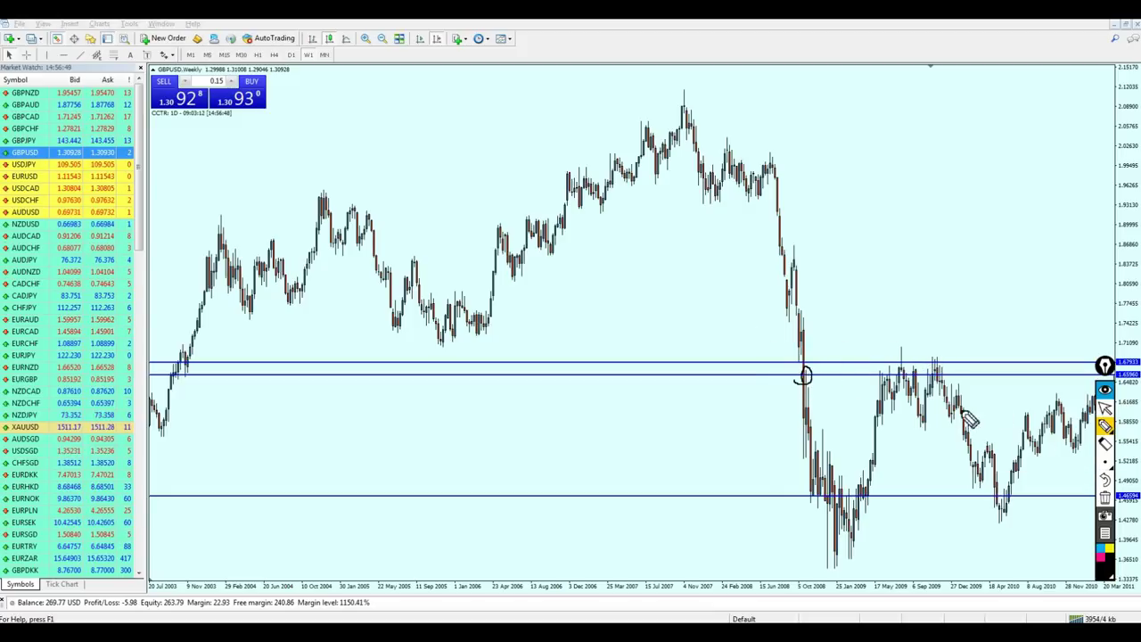
{"action": "left_click", "coordinate": [1105, 408]}
{"action": "left_click", "coordinate": [1105, 498]}
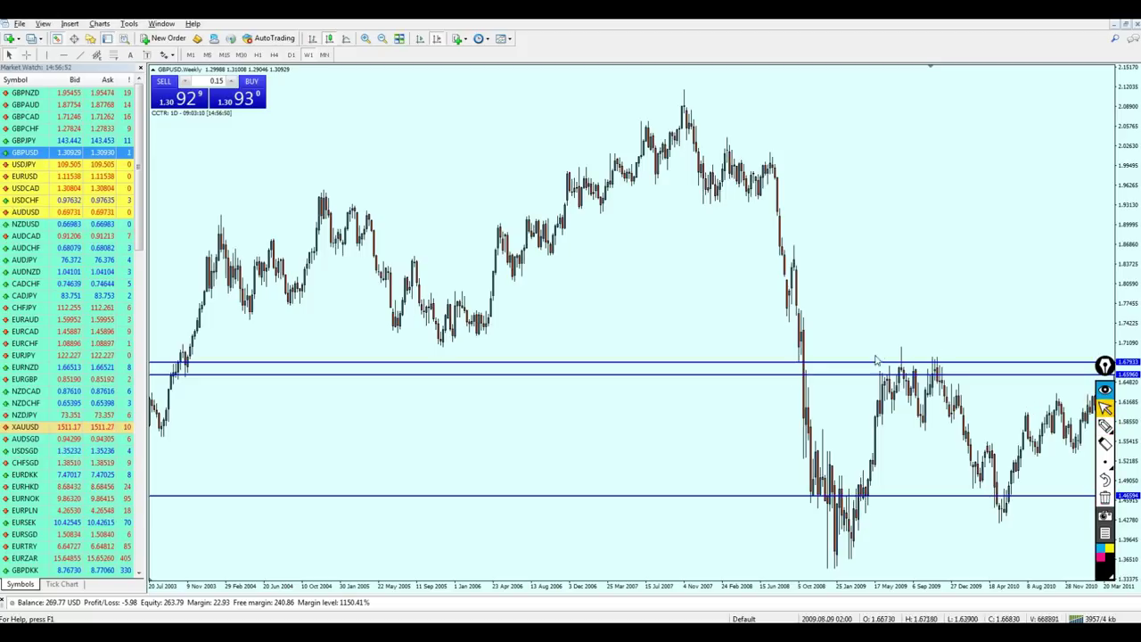
{"action": "key", "text": "plus"}
{"action": "left_click_drag", "start_coordinate": [876, 358], "coordinate": [366, 334]}
{"action": "mouse_move", "coordinate": [1060, 330]}
{"action": "left_mouse_down"}
{"action": "mouse_move", "coordinate": [755, 304]}
{"action": "mouse_move", "coordinate": [559, 267]}
{"action": "mouse_move", "coordinate": [680, 271]}
{"action": "mouse_move", "coordinate": [624, 283]}
{"action": "left_mouse_up"}
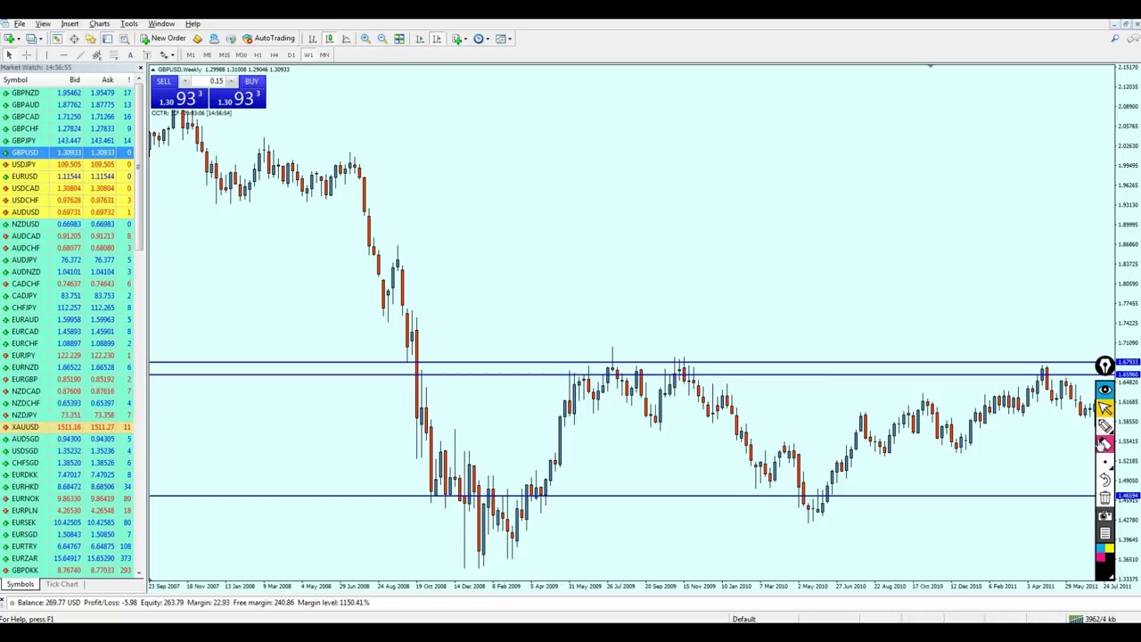
{"action": "left_click", "coordinate": [1104, 437]}
{"action": "mouse_move", "coordinate": [421, 376]}
{"action": "left_mouse_down"}
{"action": "mouse_move", "coordinate": [429, 366]}
{"action": "mouse_move", "coordinate": [604, 385]}
{"action": "left_mouse_up"}
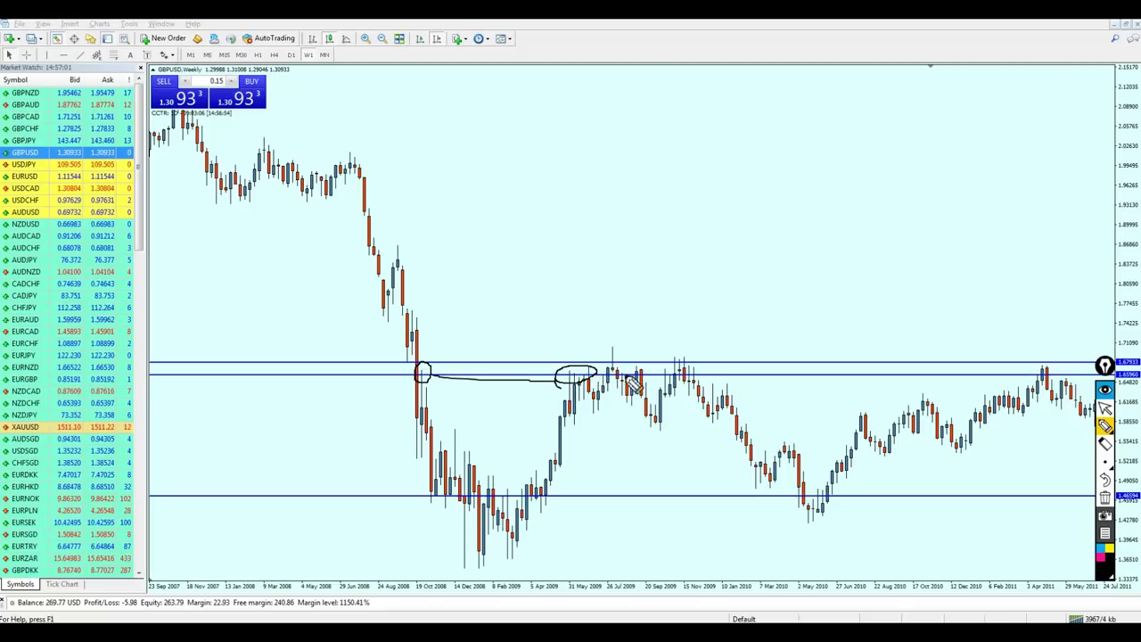
{"action": "left_click_drag", "start_coordinate": [684, 385], "coordinate": [704, 385]}
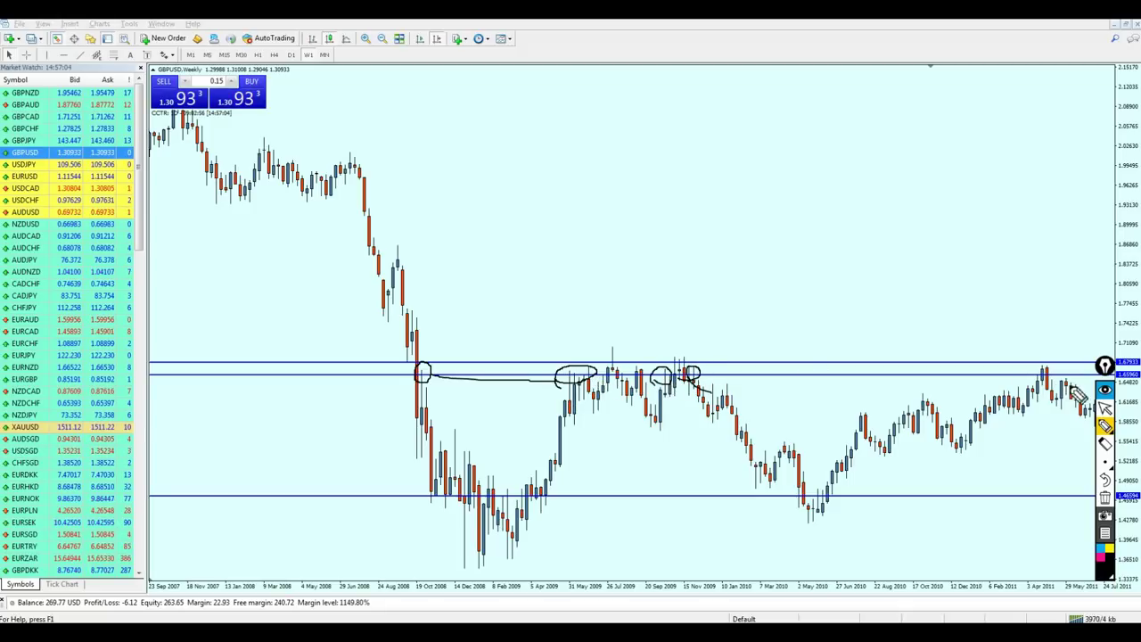
{"action": "left_click", "coordinate": [1105, 408]}
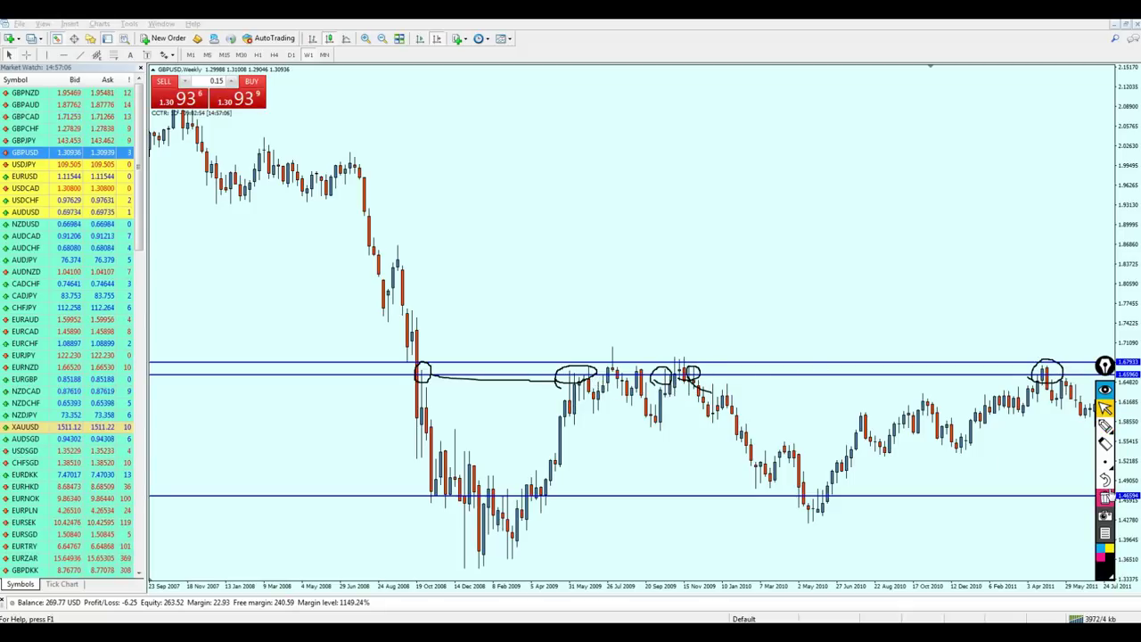
{"action": "left_click", "coordinate": [1105, 497]}
Circle with the pen the highs around the turn of 2014 at the 1.65960 and 1.67933 levels, then clear the drawings.
{"action": "left_click_drag", "start_coordinate": [1052, 466], "coordinate": [720, 406]}
{"action": "scroll", "coordinate": [821, 405], "scroll_direction": "right", "scroll_amount": 10}
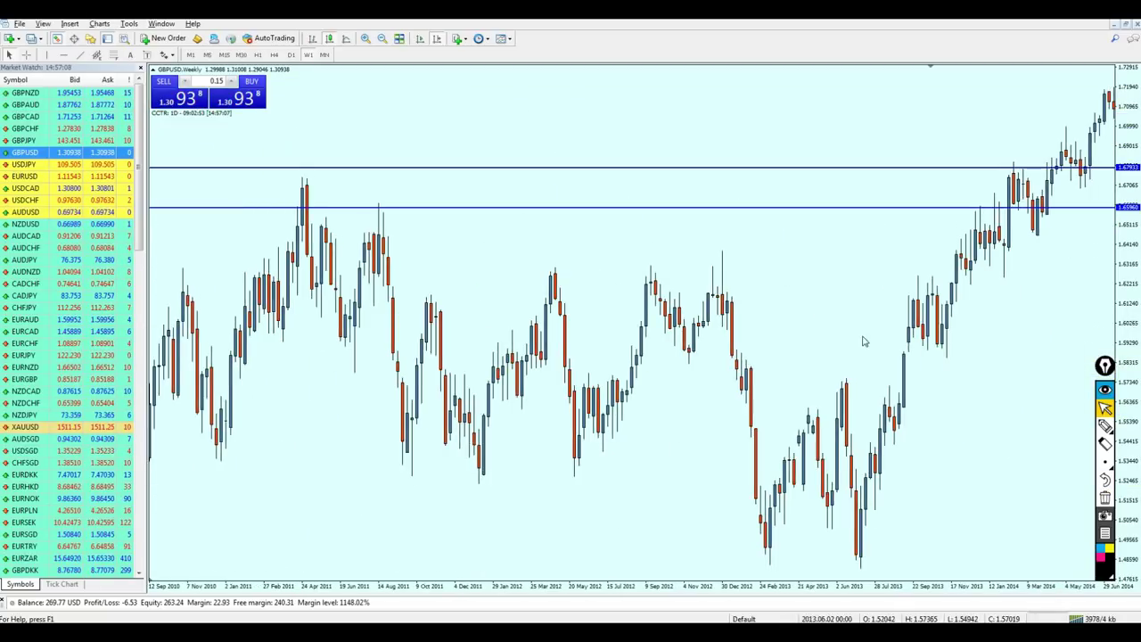
{"action": "left_click", "coordinate": [1104, 426]}
{"action": "left_click_drag", "start_coordinate": [793, 211], "coordinate": [792, 205]}
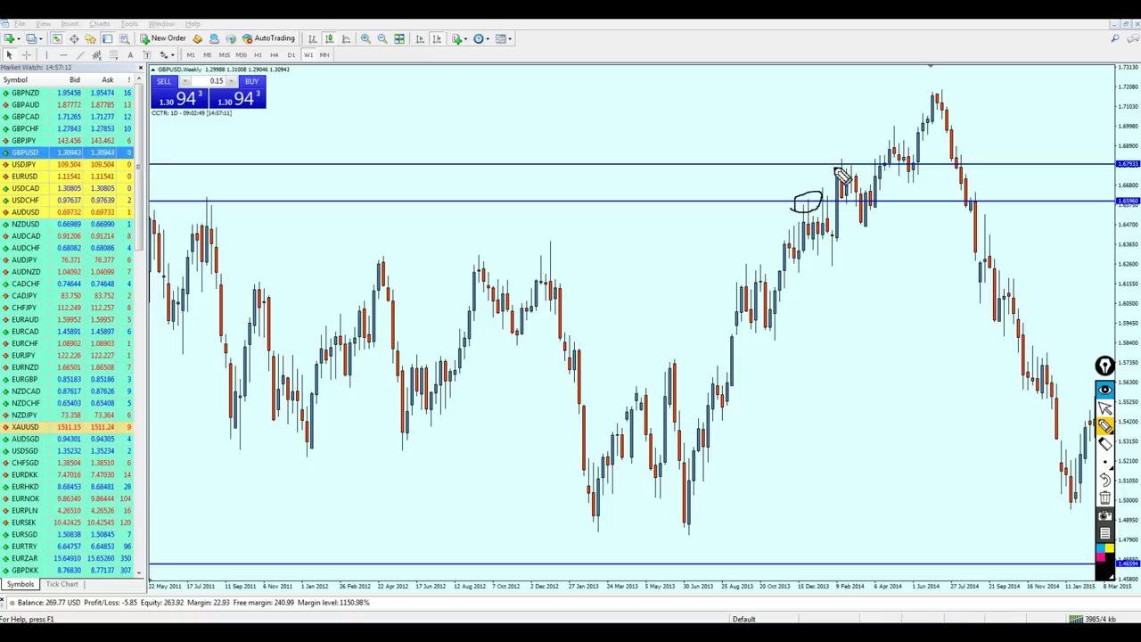
{"action": "left_click_drag", "start_coordinate": [841, 169], "coordinate": [838, 169]}
{"action": "left_click", "coordinate": [1105, 409]}
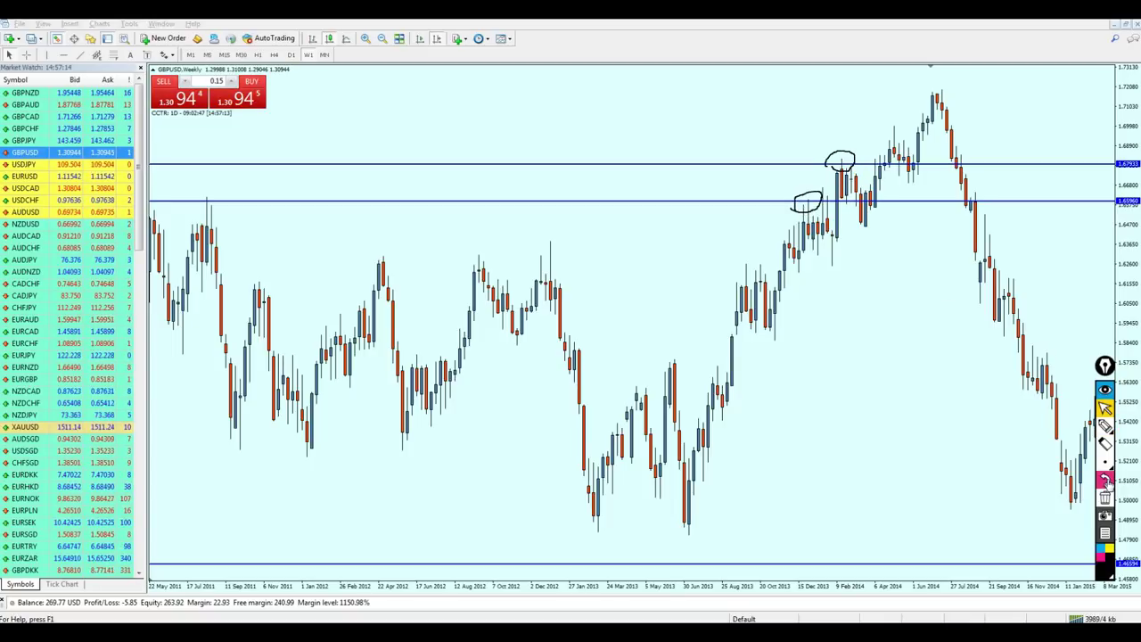
{"action": "left_click", "coordinate": [1105, 496]}
Circle with the pen the 2000, 2001 and 2002 price reactions at the 1.46594 level, then clear the drawings.
{"action": "key", "text": "plus"}
{"action": "key", "text": "minus"}
{"action": "key", "text": "minus"}
{"action": "key", "text": "minus"}
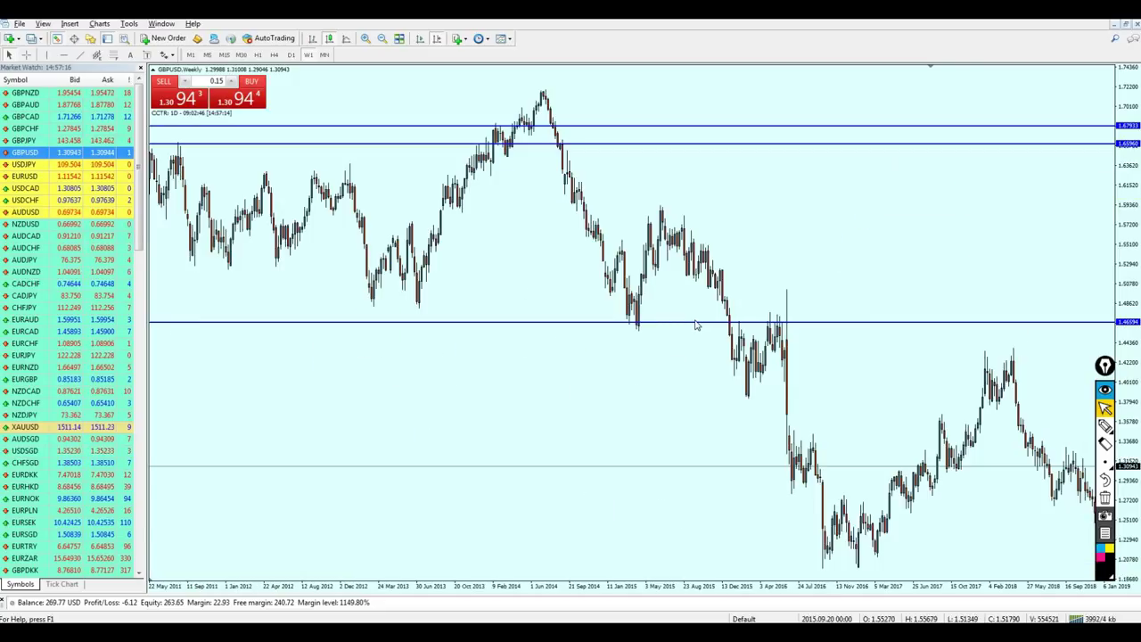
{"action": "left_click_drag", "start_coordinate": [570, 282], "coordinate": [871, 312]}
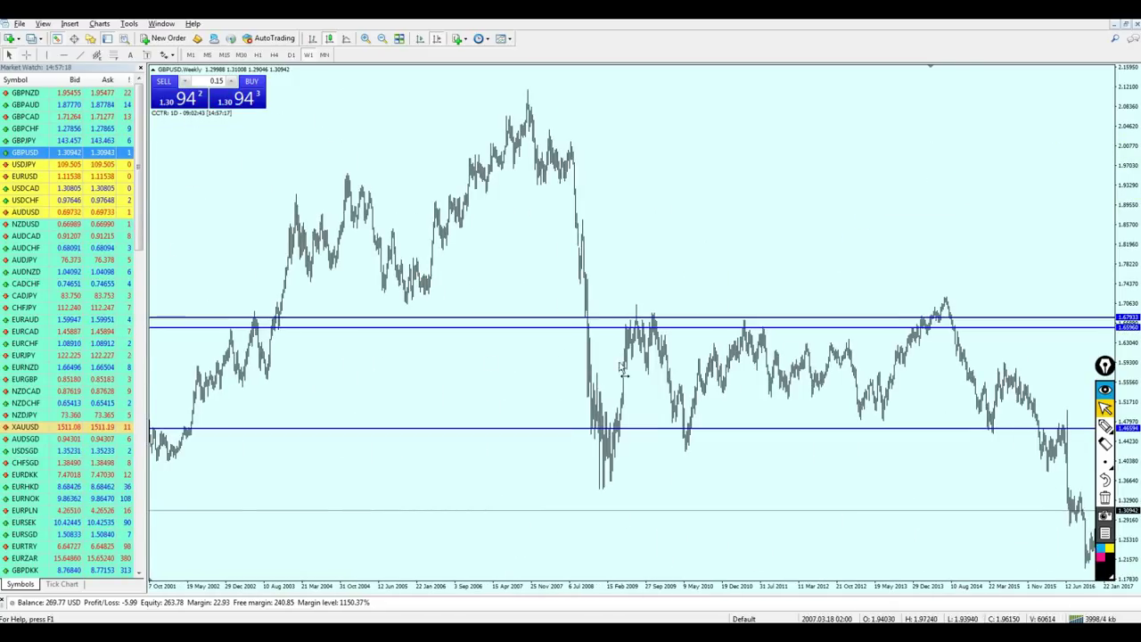
{"action": "left_click_drag", "start_coordinate": [624, 369], "coordinate": [784, 356]}
{"action": "key", "text": "plus"}
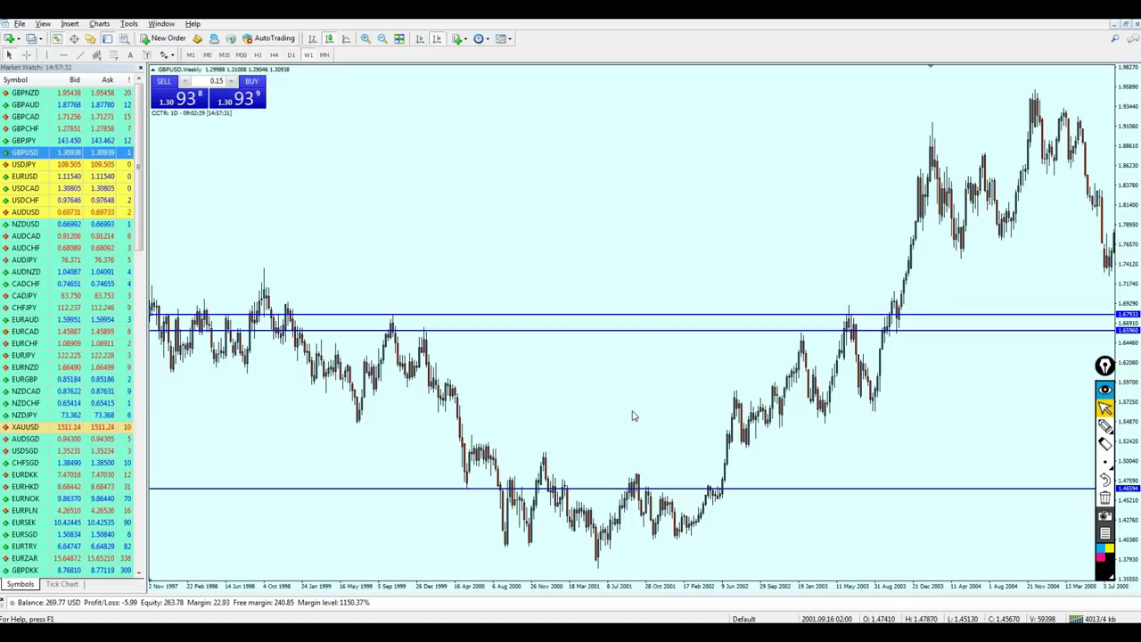
{"action": "left_click", "coordinate": [1105, 426]}
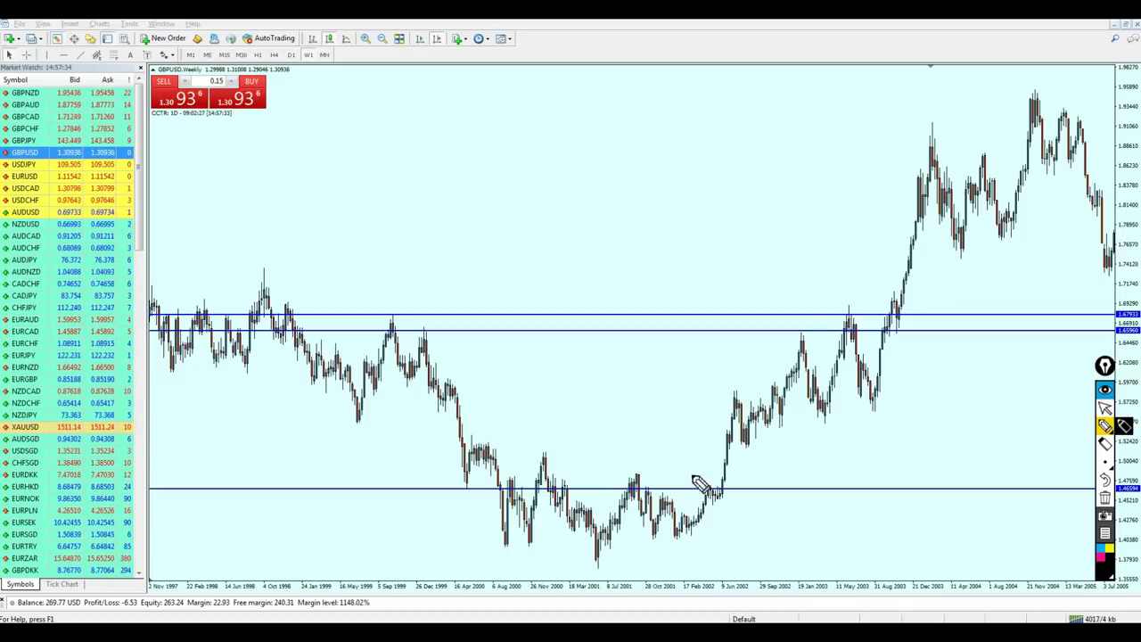
{"action": "left_click_drag", "start_coordinate": [453, 466], "coordinate": [443, 495]}
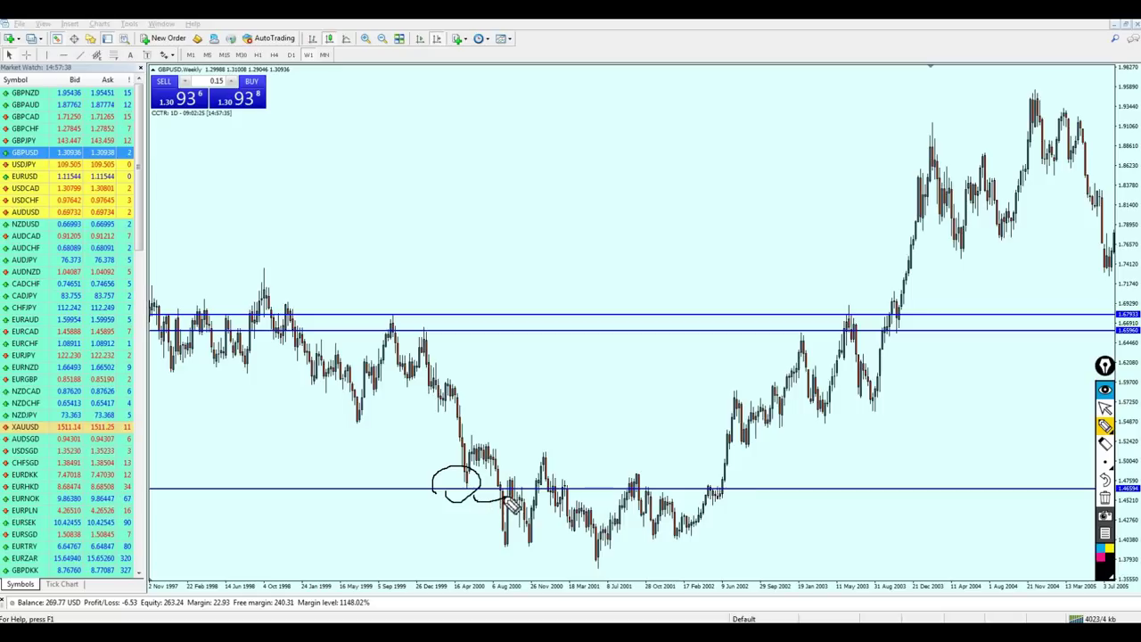
{"action": "left_click_drag", "start_coordinate": [533, 477], "coordinate": [527, 497]}
{"action": "left_click_drag", "start_coordinate": [646, 499], "coordinate": [631, 504]}
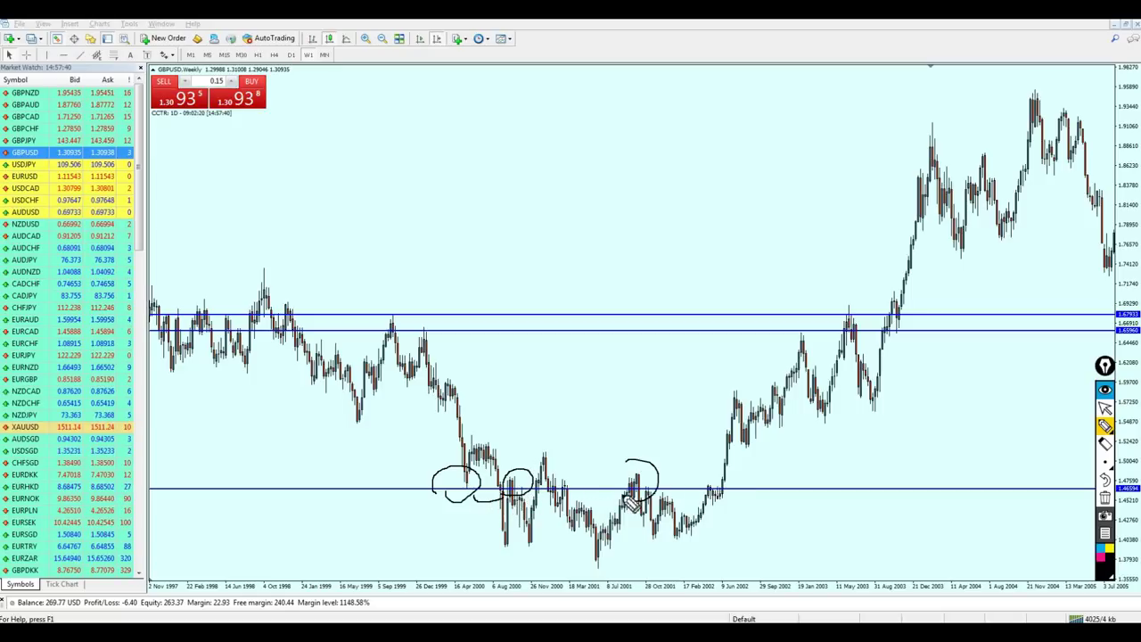
{"action": "left_click", "coordinate": [1105, 409]}
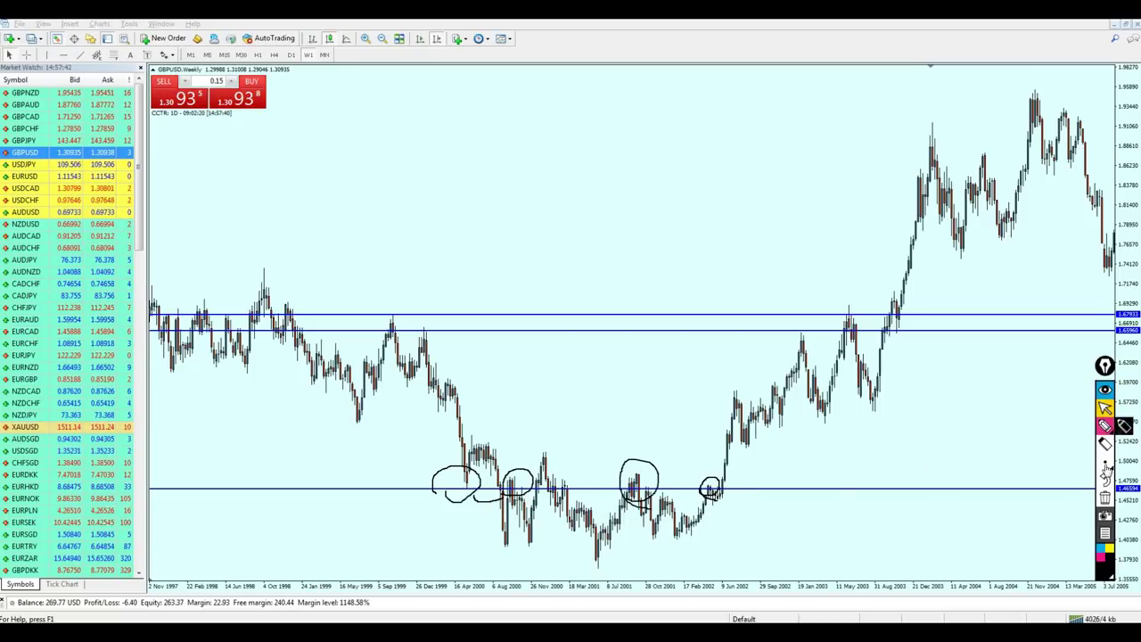
{"action": "left_click", "coordinate": [1106, 498]}
Mark the late 2008 reaction at 1.46594 with an arrow and circle, circle the 2009 and 2010 reactions there, then clear the drawings.
{"action": "mouse_move", "coordinate": [1044, 479]}
{"action": "left_mouse_down"}
{"action": "mouse_move", "coordinate": [934, 460]}
{"action": "mouse_move", "coordinate": [724, 461]}
{"action": "left_mouse_up"}
{"action": "scroll", "coordinate": [724, 462], "scroll_direction": "down", "scroll_amount": 8}
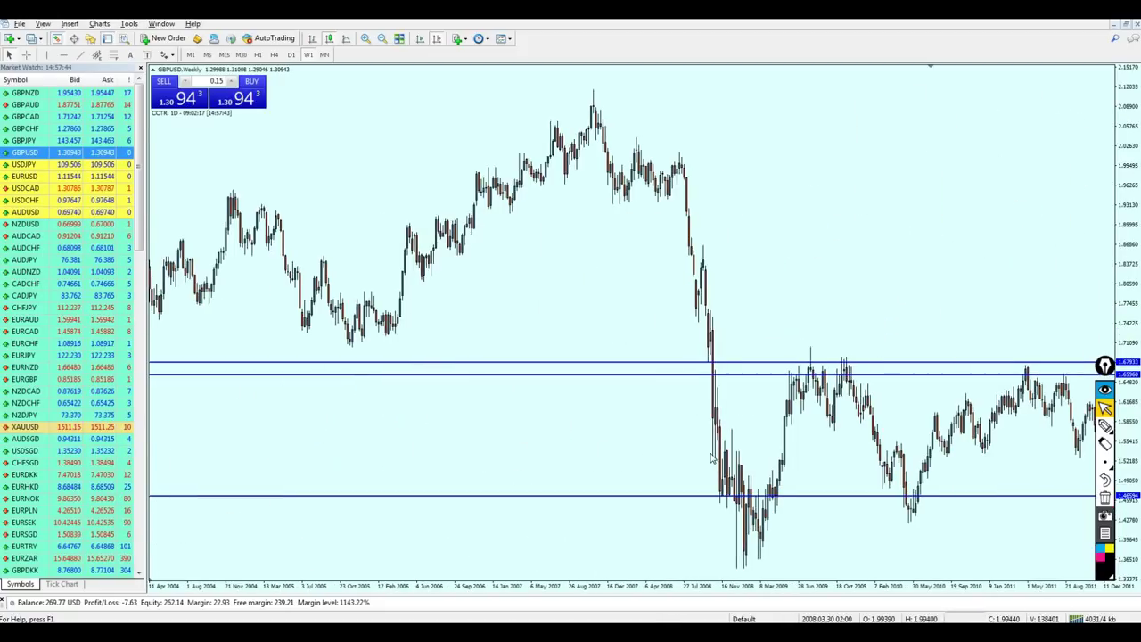
{"action": "left_click", "coordinate": [1104, 428]}
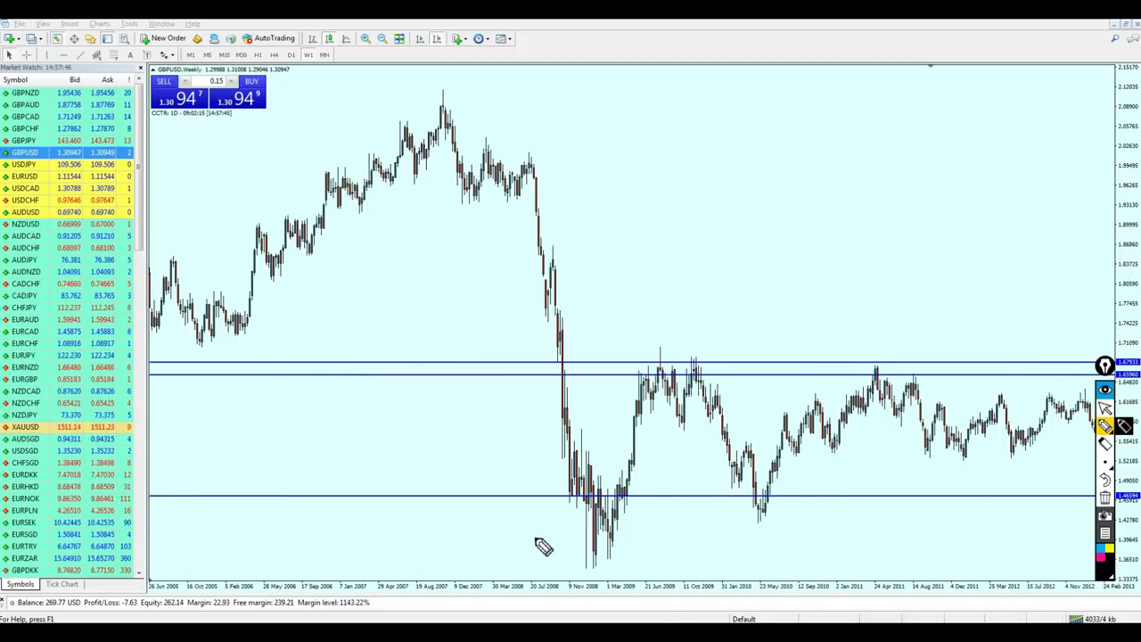
{"action": "left_click_drag", "start_coordinate": [534, 540], "coordinate": [565, 507]}
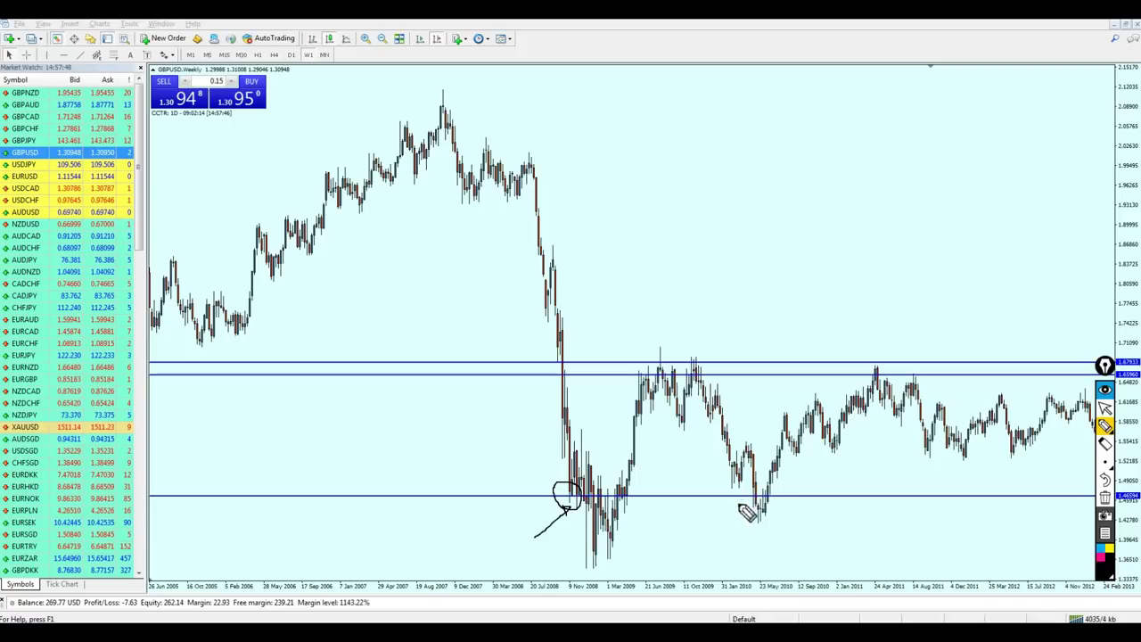
{"action": "mouse_move", "coordinate": [644, 504]}
{"action": "left_mouse_down"}
{"action": "mouse_move", "coordinate": [617, 492]}
{"action": "mouse_move", "coordinate": [643, 509]}
{"action": "left_mouse_up"}
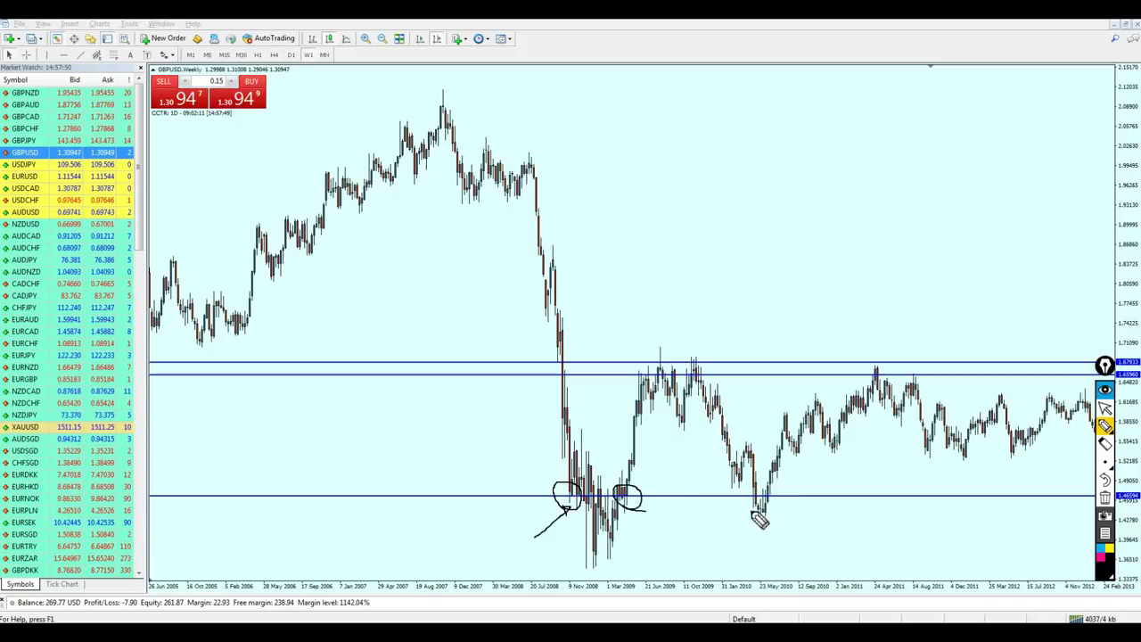
{"action": "left_click_drag", "start_coordinate": [796, 517], "coordinate": [815, 489]}
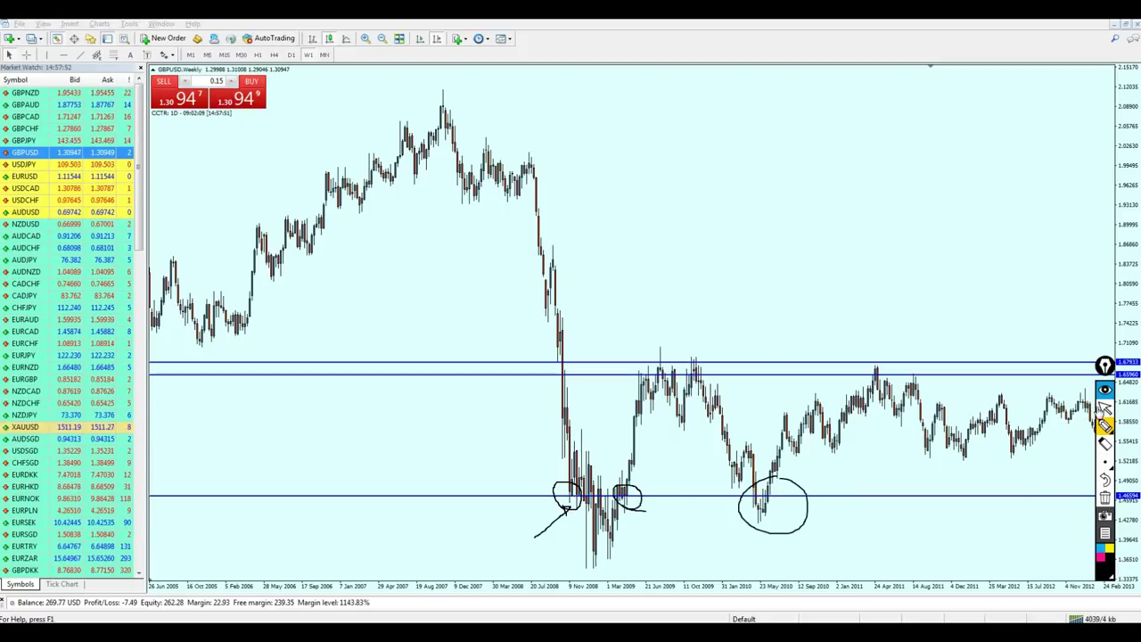
{"action": "left_click", "coordinate": [1104, 408]}
{"action": "left_click", "coordinate": [1105, 497]}
Circle with the pen the 2015 low at the 1.46594 level, connect it to the reactions there up to mid-2016, then clear the drawings.
{"action": "mouse_move", "coordinate": [1023, 468]}
{"action": "left_mouse_down"}
{"action": "mouse_move", "coordinate": [647, 466]}
{"action": "mouse_move", "coordinate": [579, 450]}
{"action": "left_mouse_up"}
{"action": "left_click", "coordinate": [1104, 426]}
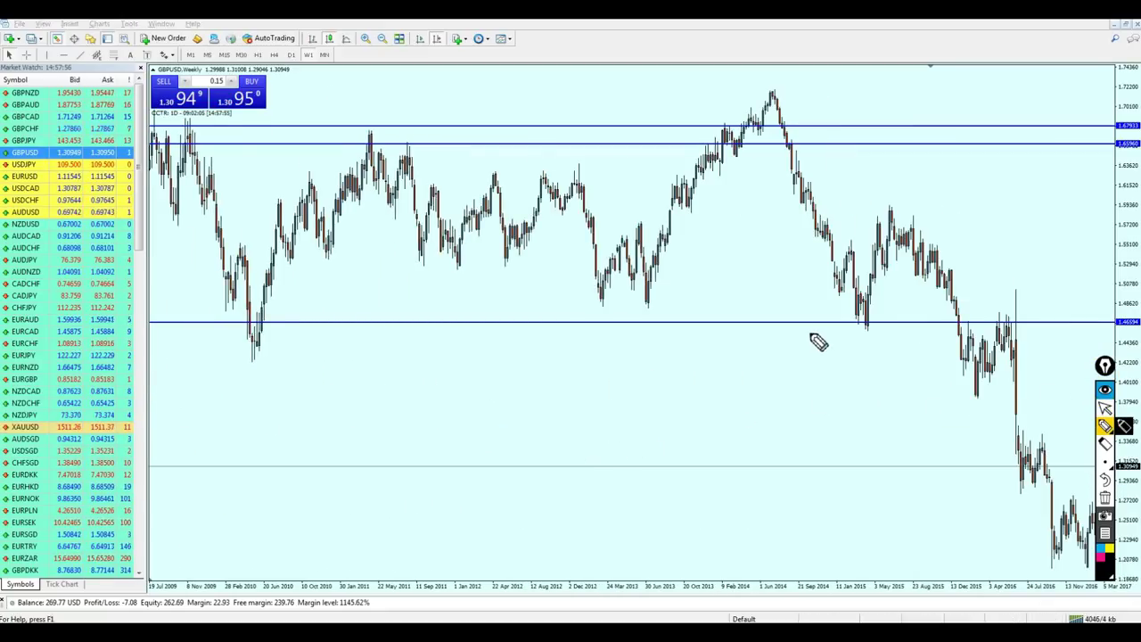
{"action": "mouse_move", "coordinate": [851, 338]}
{"action": "left_mouse_down"}
{"action": "mouse_move", "coordinate": [879, 323]}
{"action": "mouse_move", "coordinate": [896, 331]}
{"action": "mouse_move", "coordinate": [899, 348]}
{"action": "mouse_move", "coordinate": [980, 332]}
{"action": "mouse_move", "coordinate": [1003, 307]}
{"action": "mouse_move", "coordinate": [1007, 328]}
{"action": "left_mouse_up"}
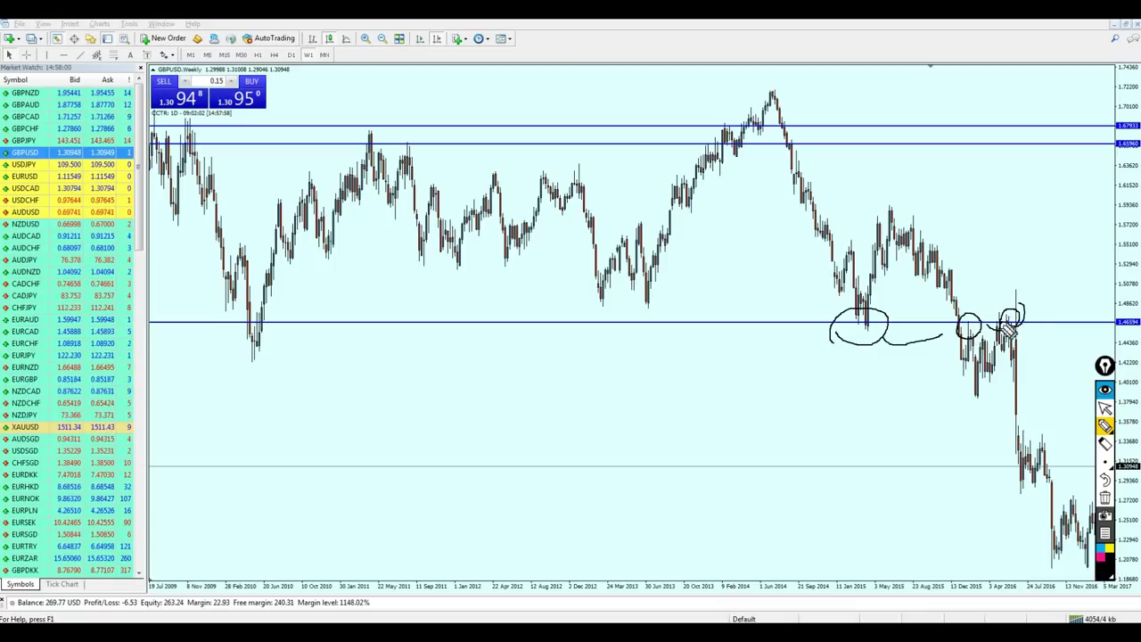
{"action": "left_click", "coordinate": [1104, 406]}
{"action": "left_click", "coordinate": [1104, 497]}
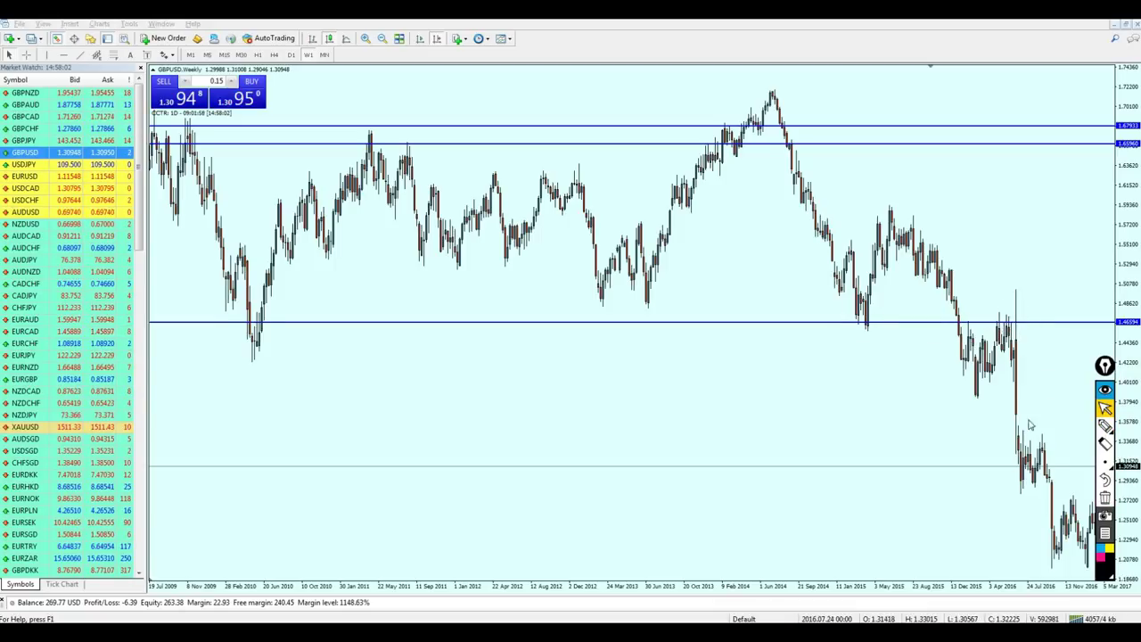
Delete the 1.65960, 1.67933 and 1.46594 horizontal levels from the GBPUSD chart.
{"action": "left_click_drag", "start_coordinate": [968, 423], "coordinate": [443, 431]}
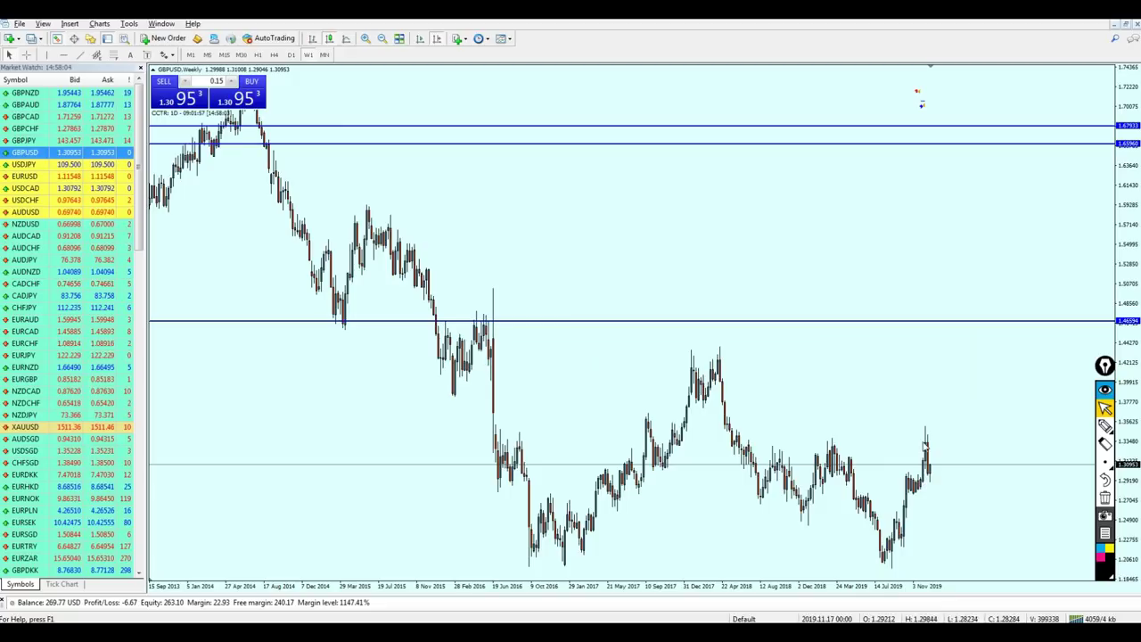
{"action": "middle_click", "coordinate": [924, 333]}
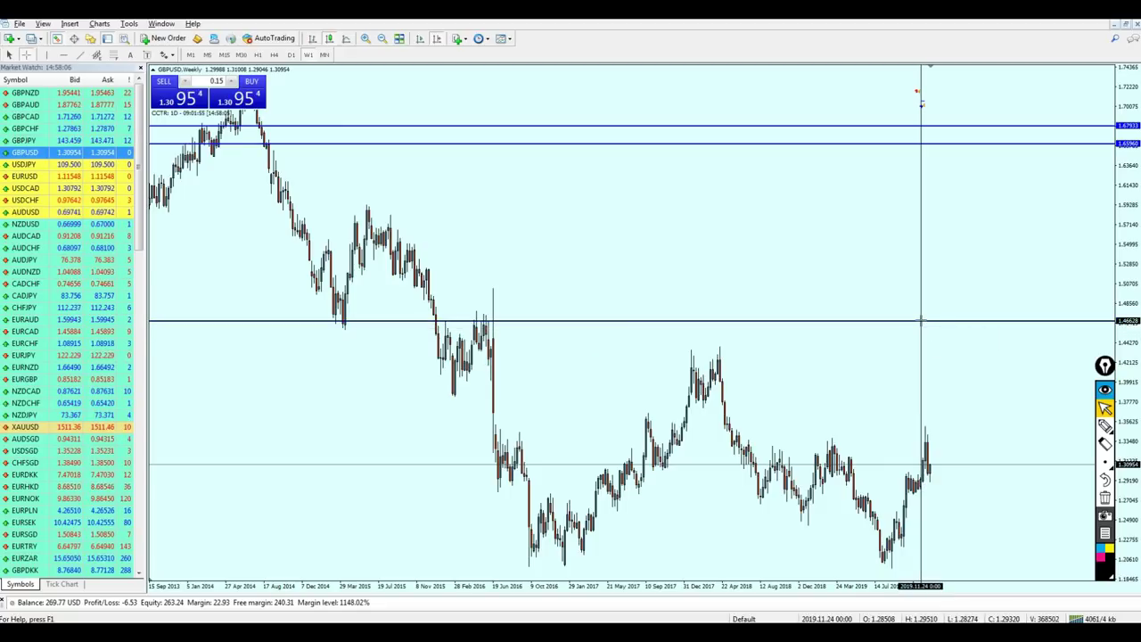
{"action": "middle_click", "coordinate": [920, 320]}
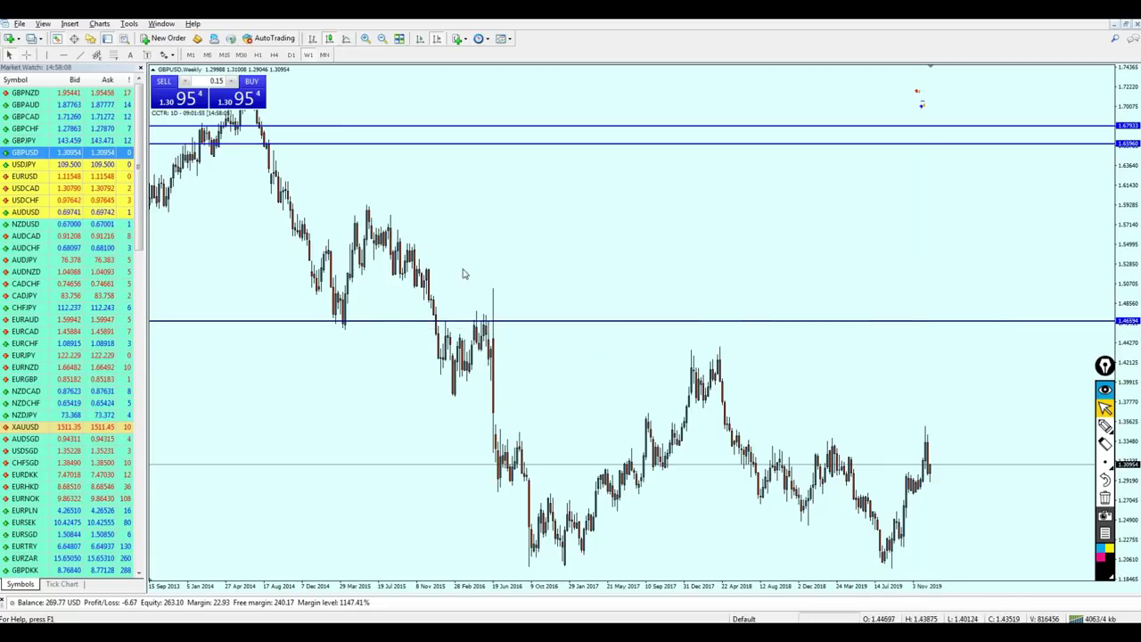
{"action": "double_click", "coordinate": [673, 143]}
{"action": "key", "text": "Delete"}
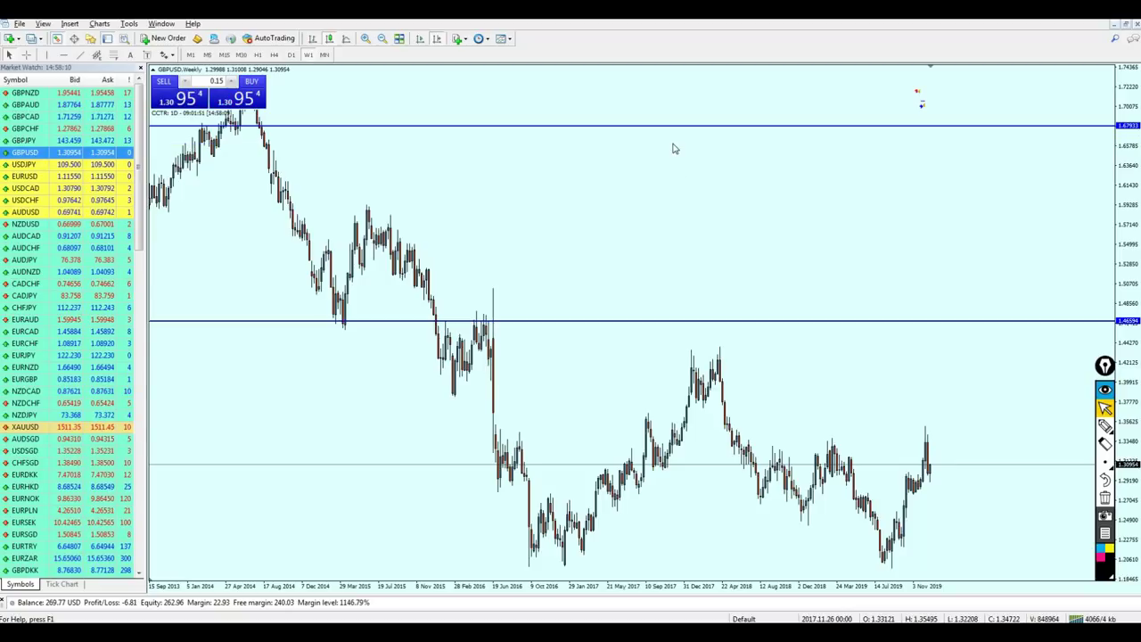
{"action": "double_click", "coordinate": [667, 126]}
{"action": "key", "text": "Delete"}
{"action": "double_click", "coordinate": [657, 321]}
{"action": "key", "text": "Delete"}
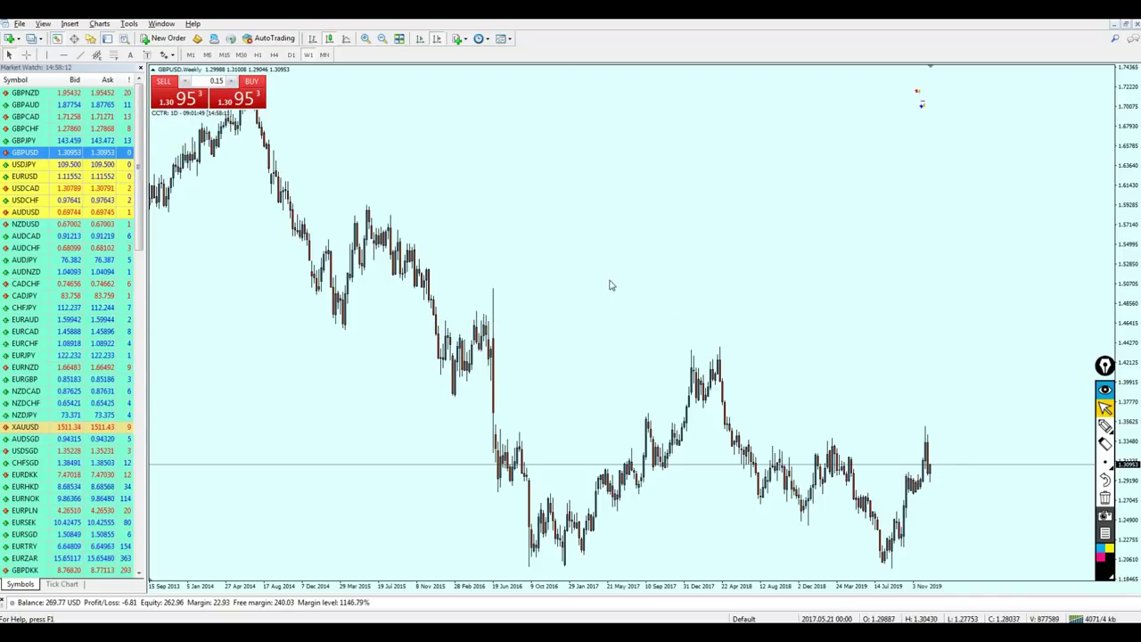
{"action": "left_click_drag", "start_coordinate": [535, 290], "coordinate": [588, 292]}
{"action": "scroll", "coordinate": [592, 366], "scroll_direction": "down", "scroll_amount": 2}
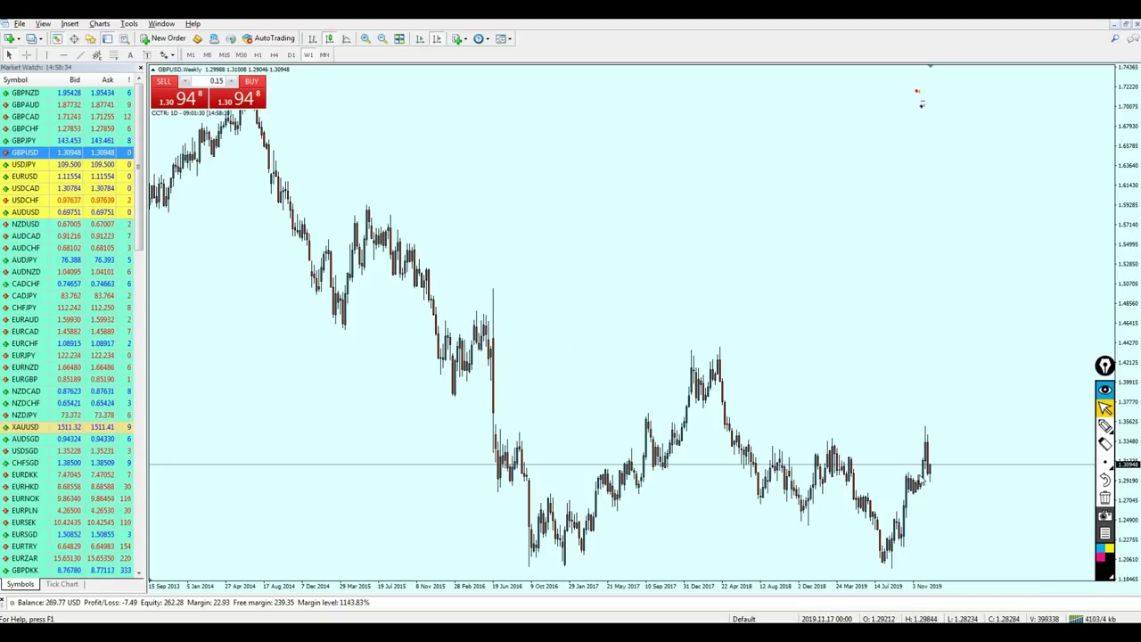
Draw an ascending trend line from the March 2017 low along the rising 2017 lows, anchoring its start on that low.
{"action": "left_click_drag", "start_coordinate": [1103, 367], "coordinate": [1080, 126]}
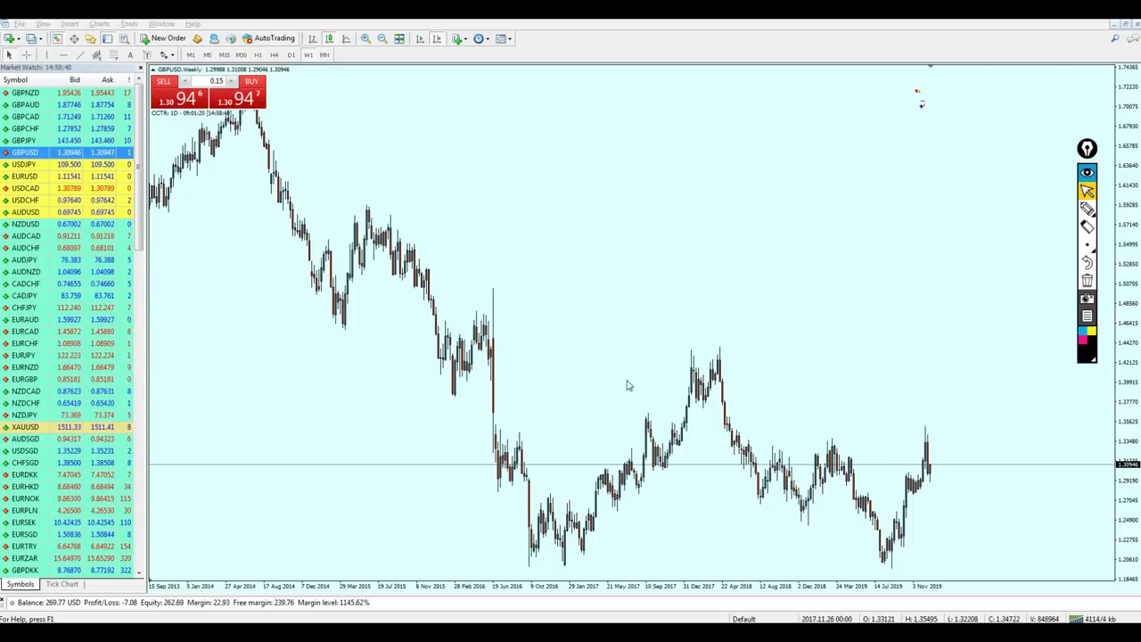
{"action": "left_click", "coordinate": [80, 56]}
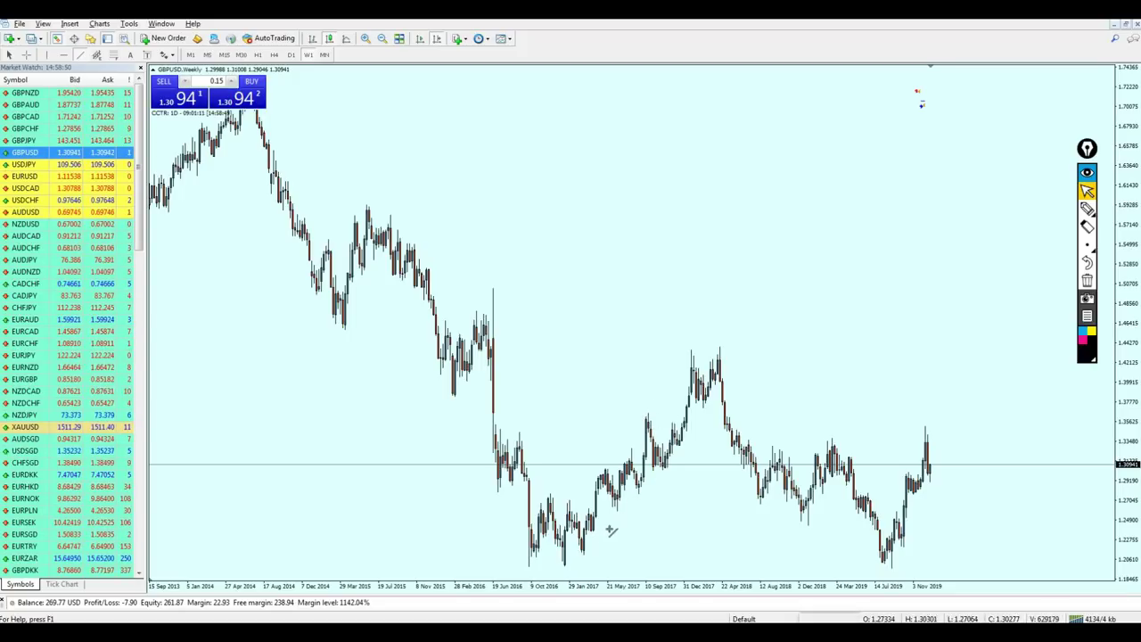
{"action": "mouse_move", "coordinate": [587, 557]}
{"action": "left_mouse_down"}
{"action": "mouse_move", "coordinate": [713, 437]}
{"action": "mouse_move", "coordinate": [732, 399]}
{"action": "left_mouse_up"}
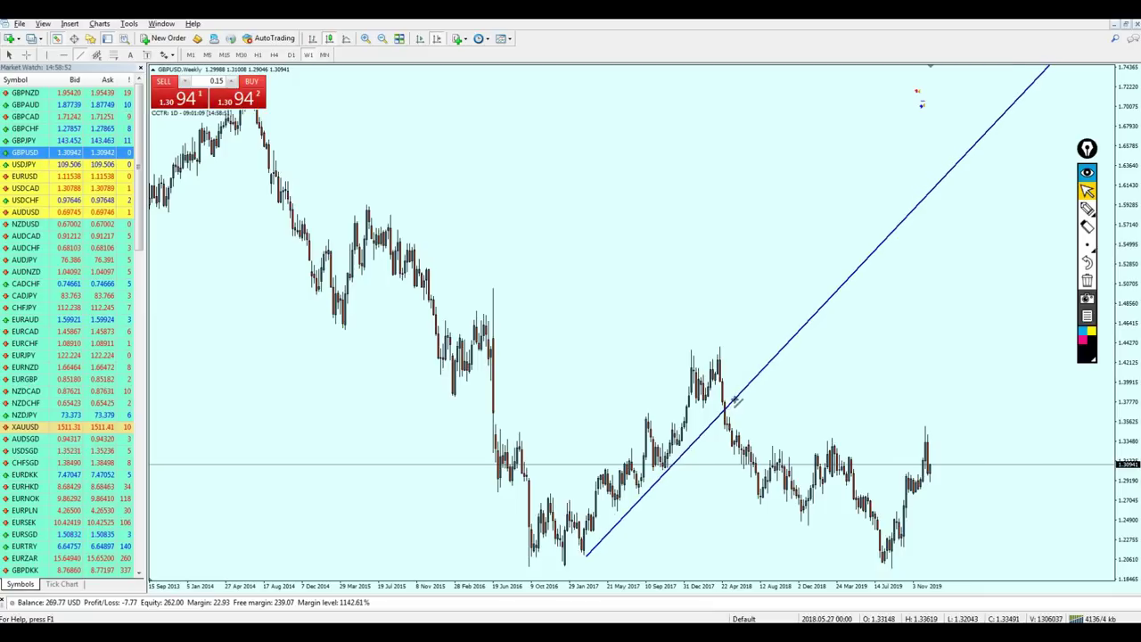
{"action": "left_click_drag", "start_coordinate": [586, 560], "coordinate": [585, 550]}
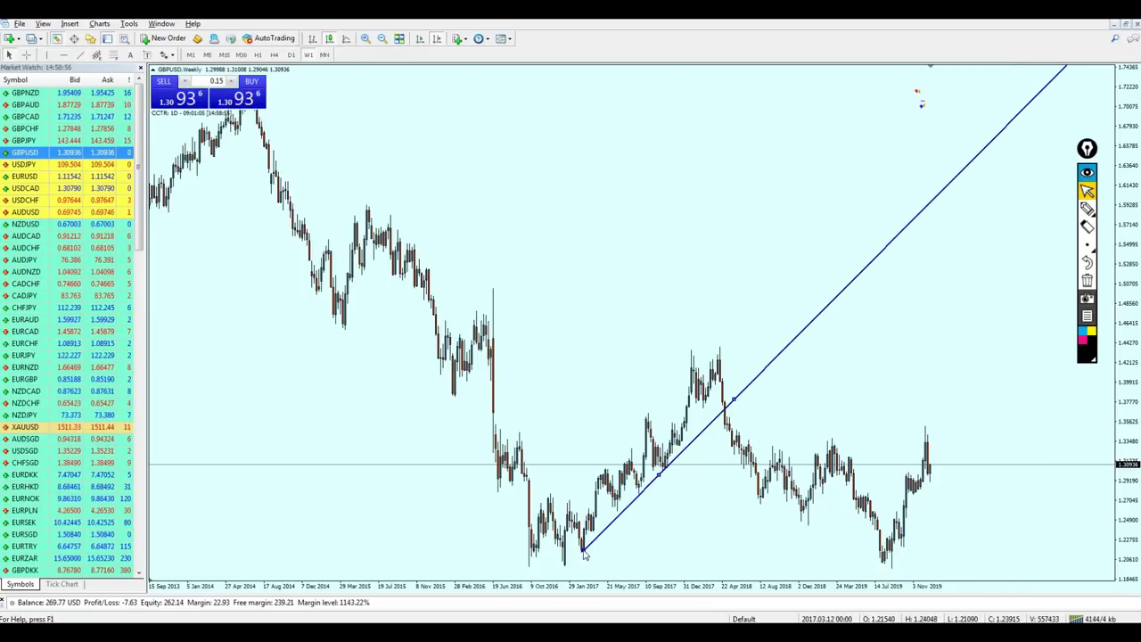
{"action": "double_click", "coordinate": [682, 449]}
Circle with the pen the trend line's starting point at the March 2017 low, then clear the drawing.
{"action": "key", "text": "plus"}
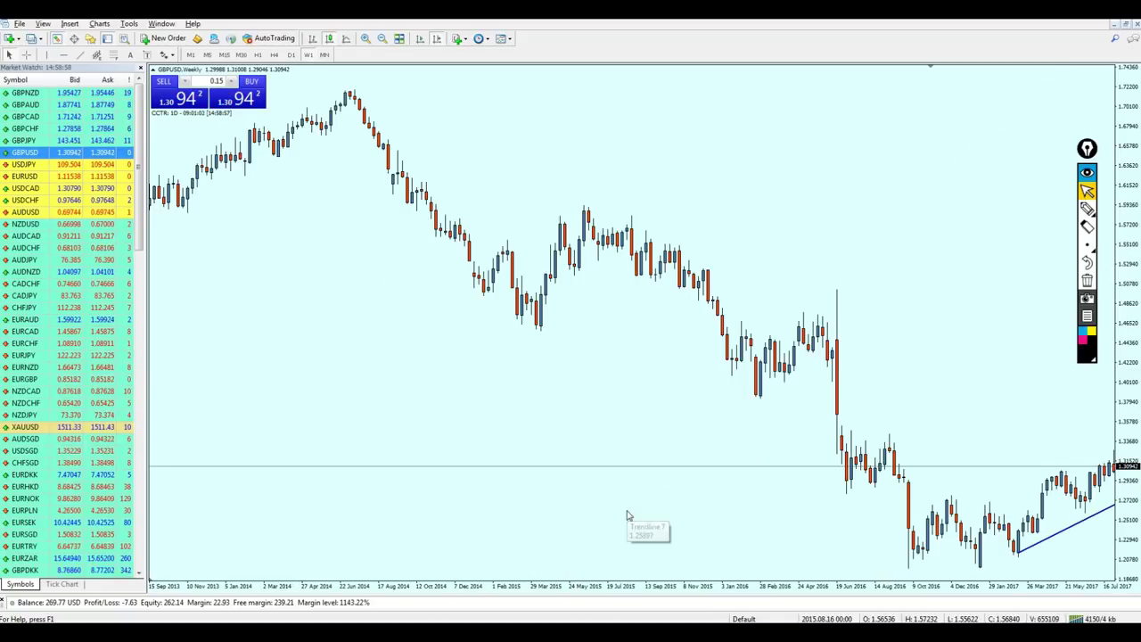
{"action": "left_click_drag", "start_coordinate": [962, 392], "coordinate": [491, 387]}
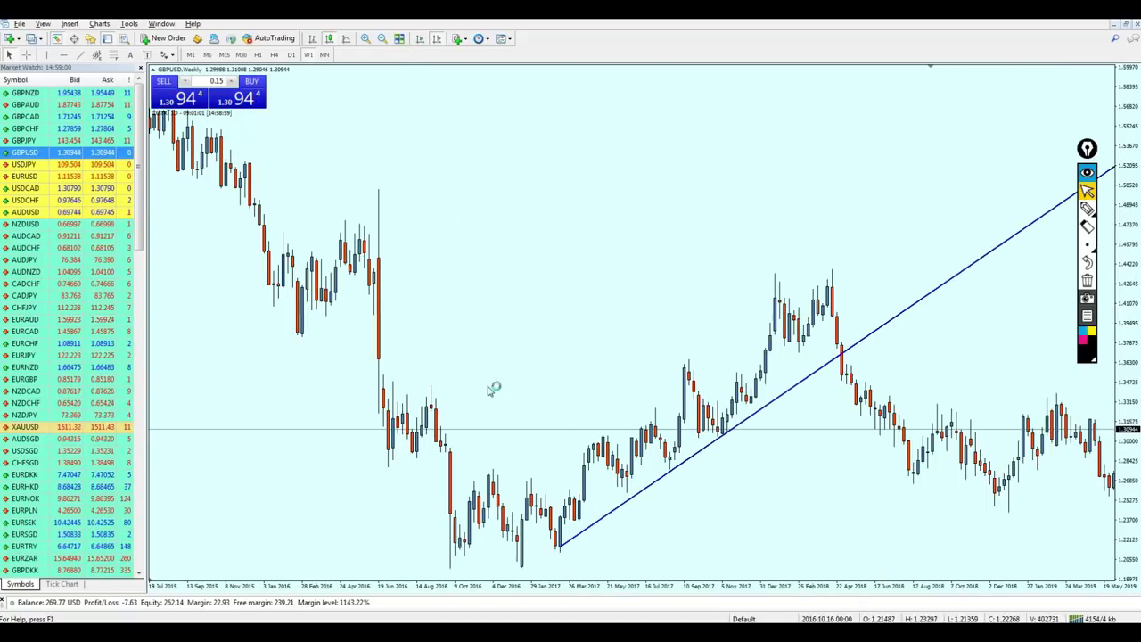
{"action": "left_click_drag", "start_coordinate": [930, 407], "coordinate": [736, 435]}
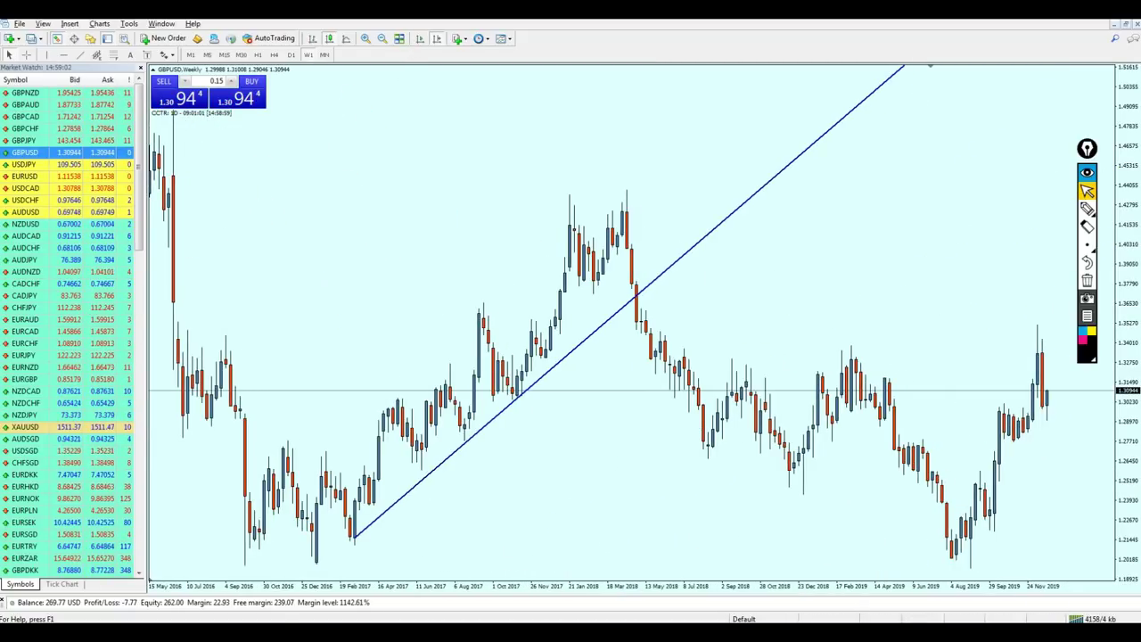
{"action": "left_click", "coordinate": [1087, 209]}
{"action": "left_click_drag", "start_coordinate": [380, 514], "coordinate": [385, 515]}
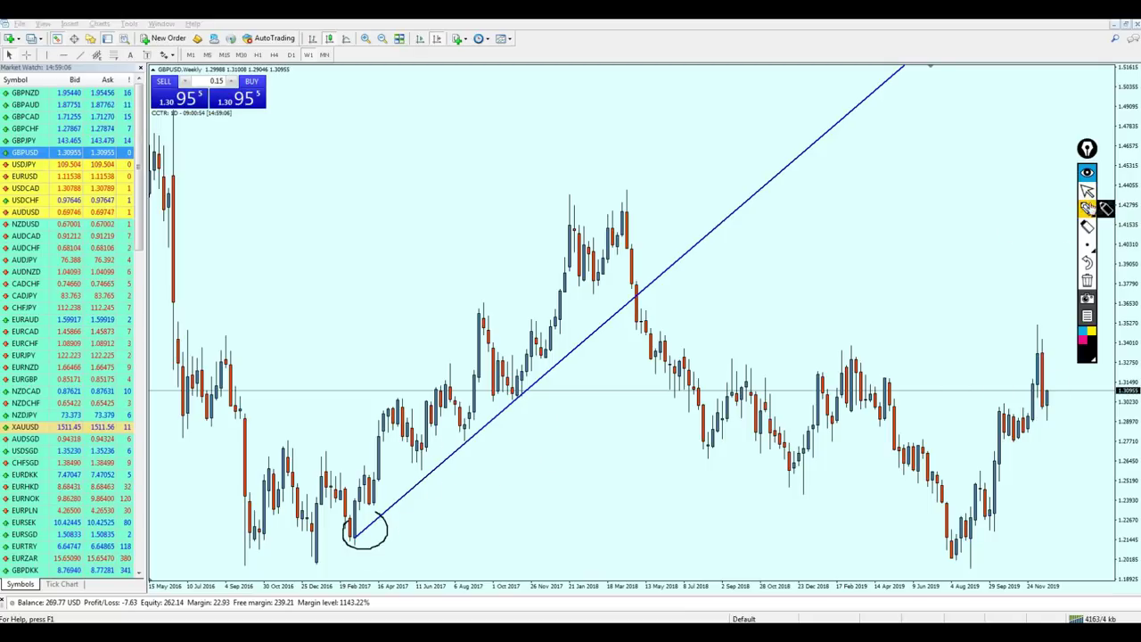
{"action": "left_click", "coordinate": [1087, 280]}
Place a horizontal level at 1.21561 at the trend line's start and circle its start and the August and November 2017 touches.
{"action": "left_click", "coordinate": [62, 55]}
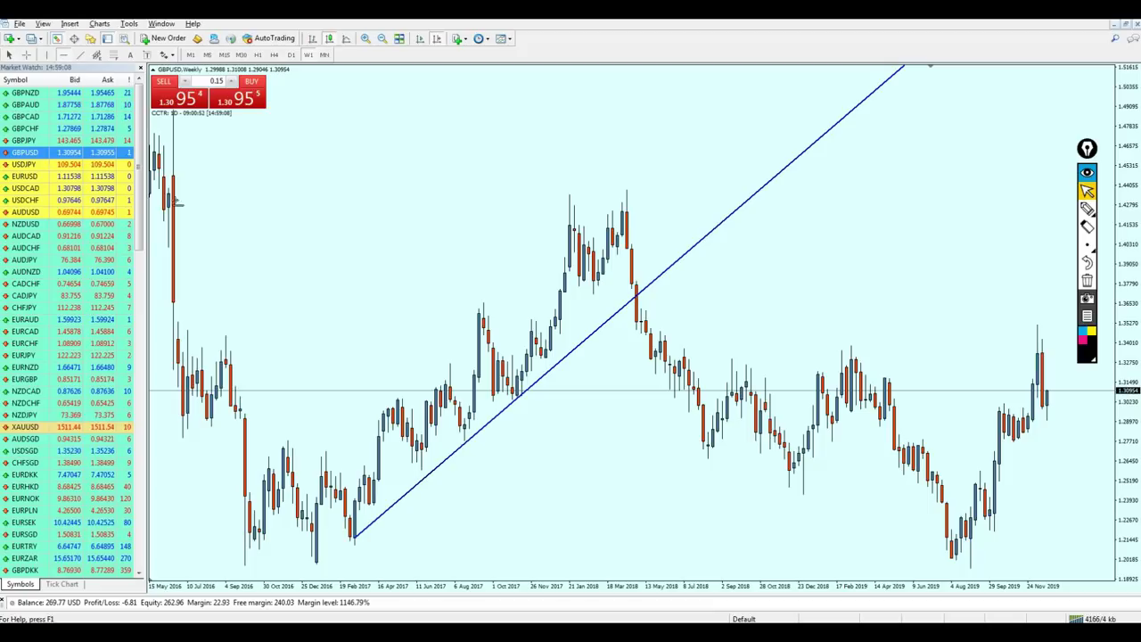
{"action": "left_click", "coordinate": [356, 537]}
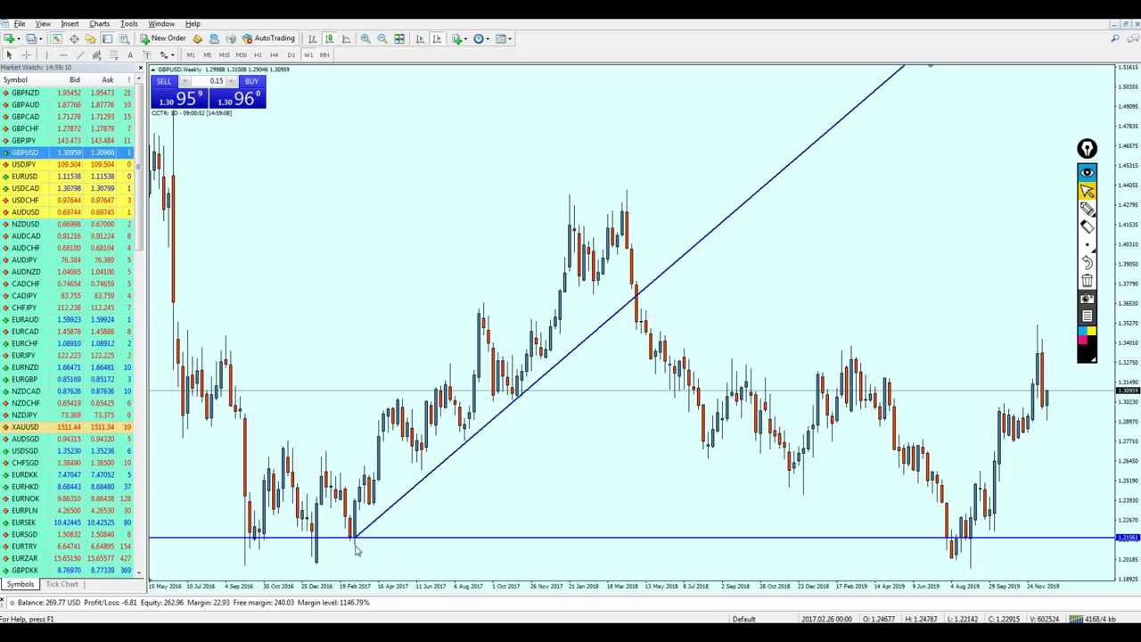
{"action": "left_click", "coordinate": [1087, 208]}
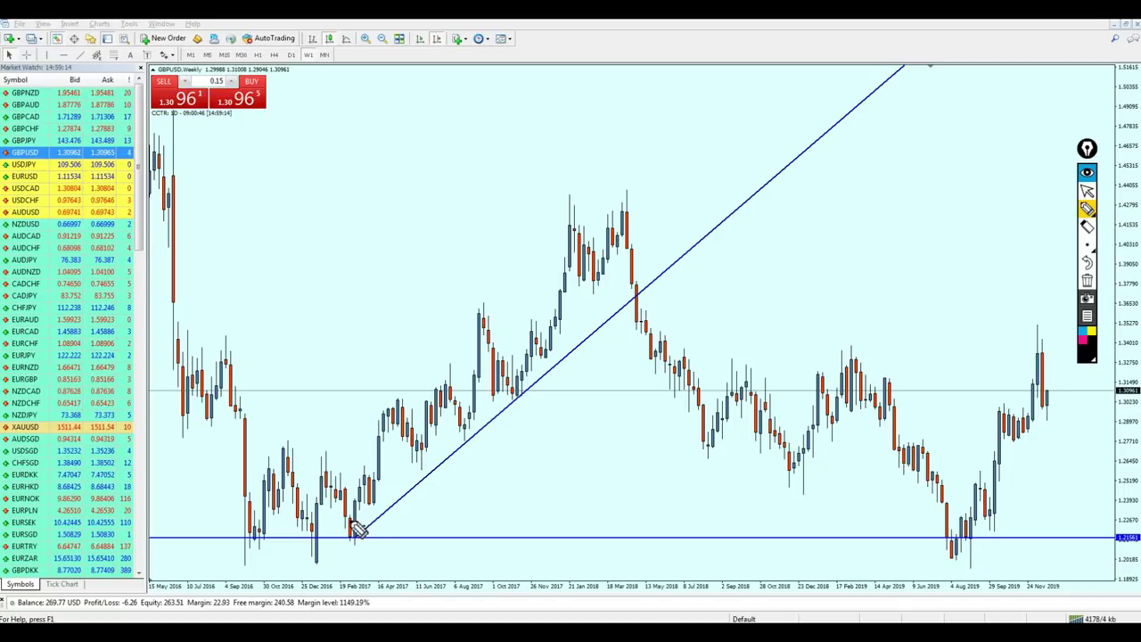
{"action": "left_click_drag", "start_coordinate": [477, 428], "coordinate": [484, 457]}
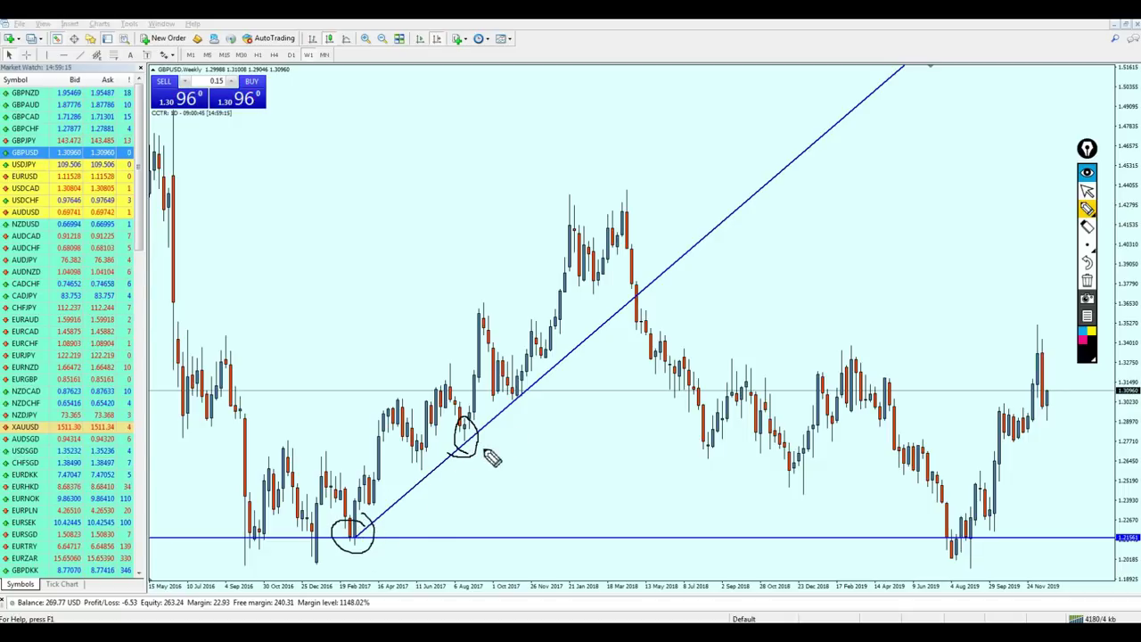
{"action": "left_click_drag", "start_coordinate": [529, 413], "coordinate": [514, 409]}
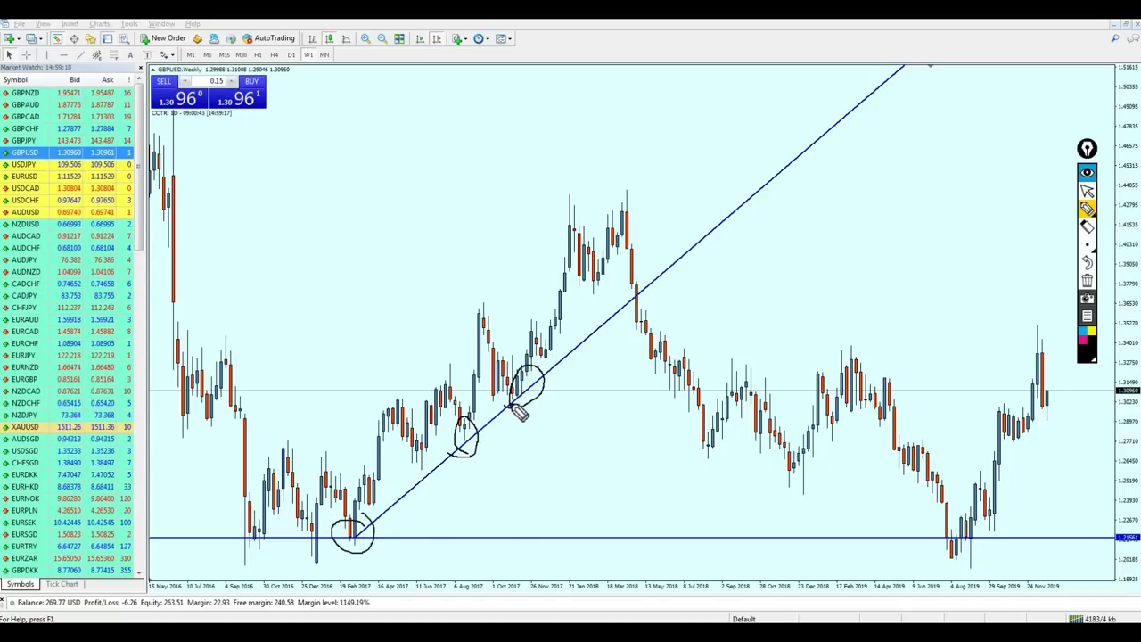
{"action": "left_click", "coordinate": [1087, 193]}
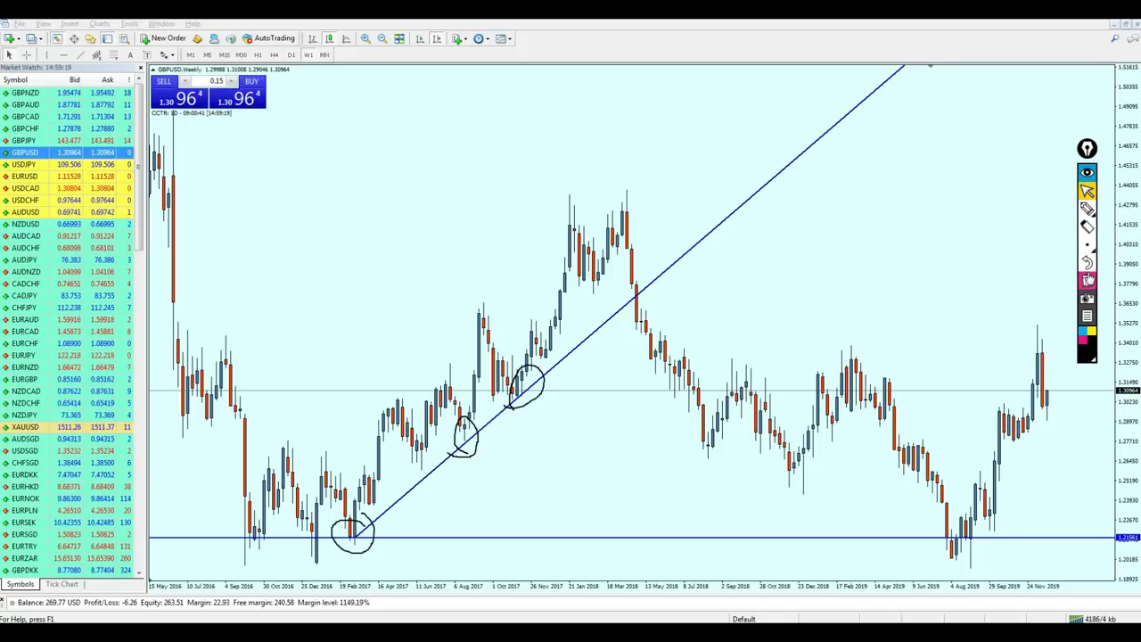
Clear the pen circles and add horizontal levels at 1.27804 and 1.30735 at the trend line's August and November 2017 touches.
{"action": "left_click", "coordinate": [1087, 280]}
{"action": "double_click", "coordinate": [428, 538]}
{"action": "left_click_drag", "start_coordinate": [428, 538], "coordinate": [523, 400]}
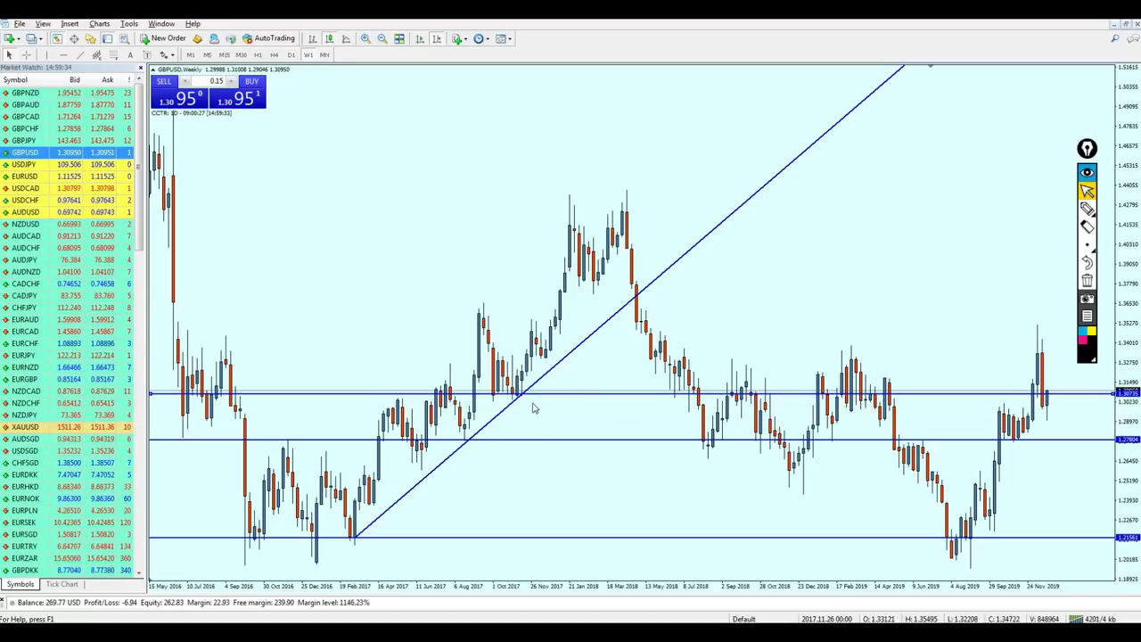
Circle the latest December 2019 price at the 1.30735 level, clear the drawing, and compare that price with the level using the crosshair.
{"action": "left_click_drag", "start_coordinate": [1062, 379], "coordinate": [973, 348]}
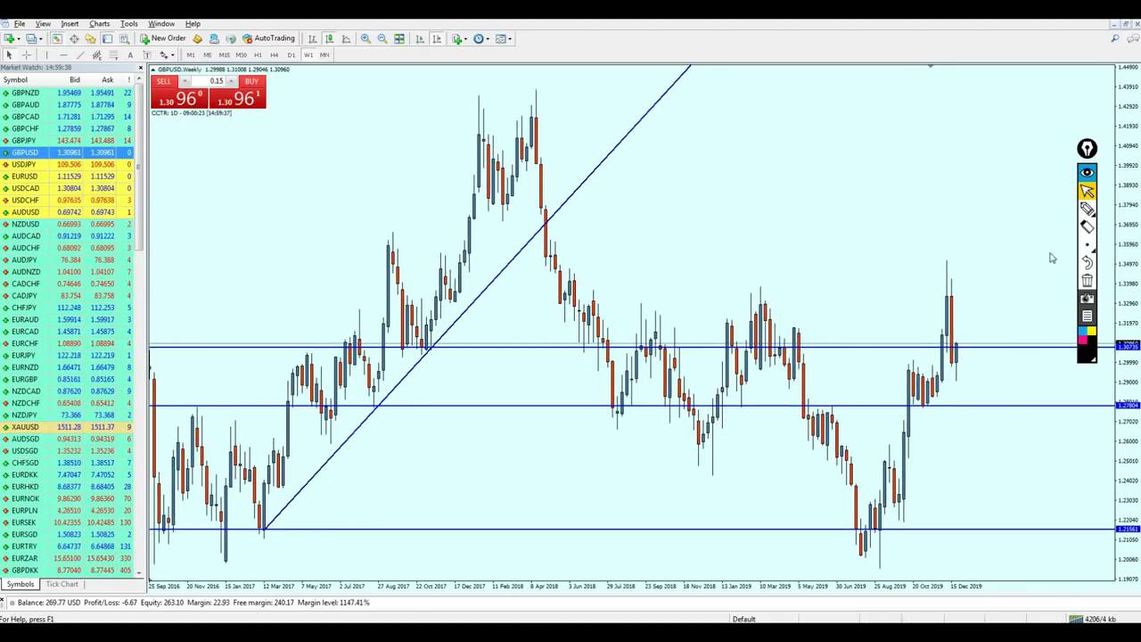
{"action": "left_click", "coordinate": [1086, 208]}
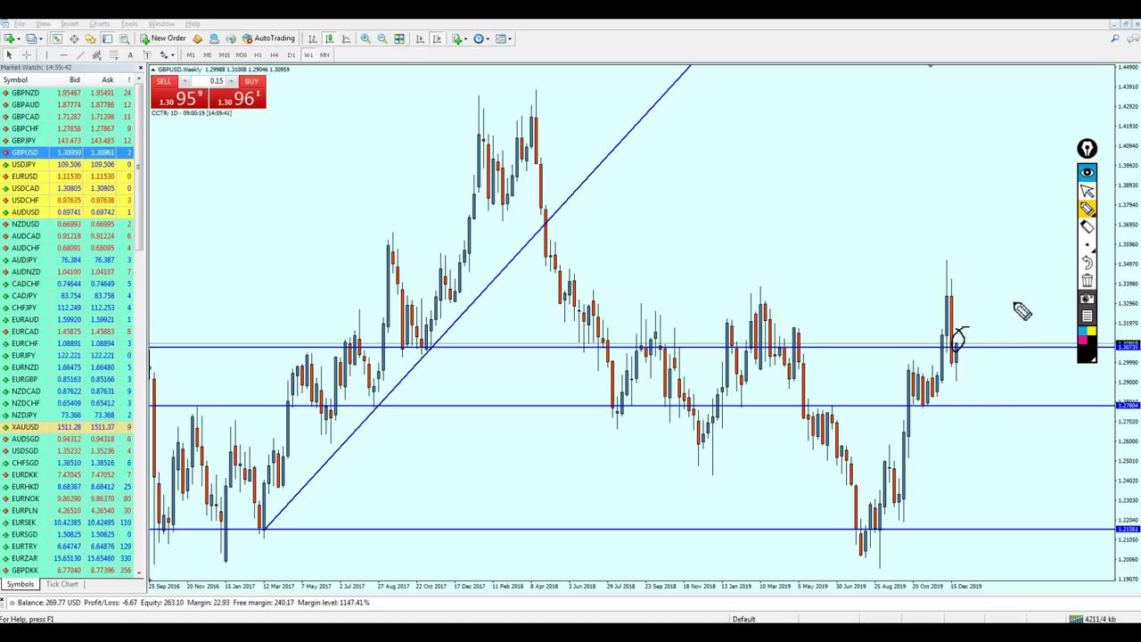
{"action": "left_click", "coordinate": [1086, 190]}
{"action": "left_click", "coordinate": [1086, 279]}
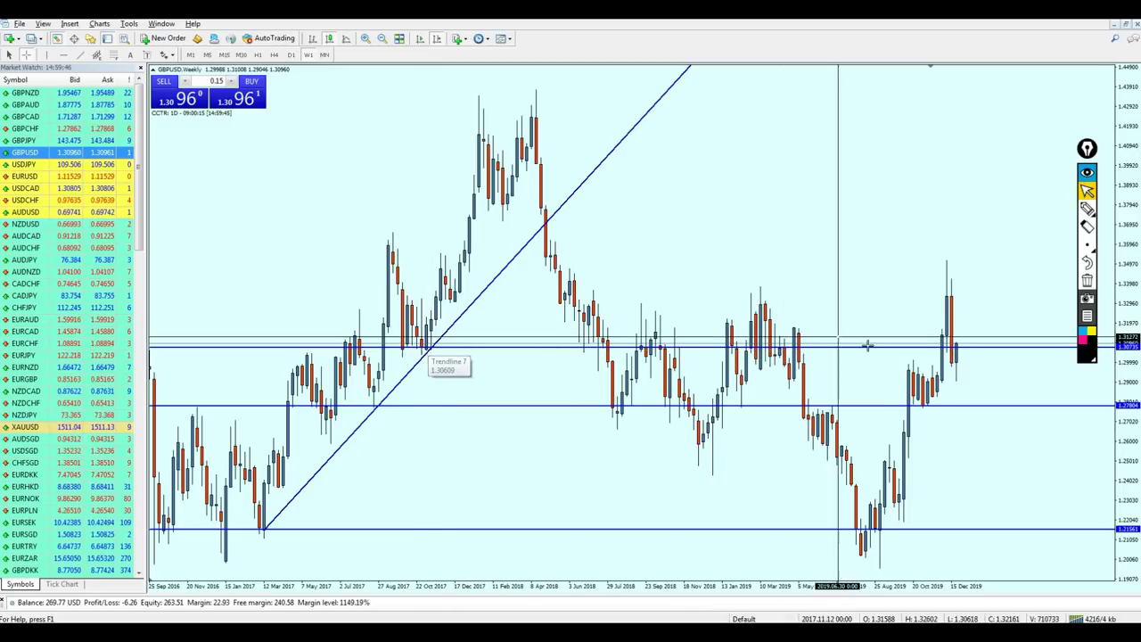
{"action": "left_click", "coordinate": [961, 348]}
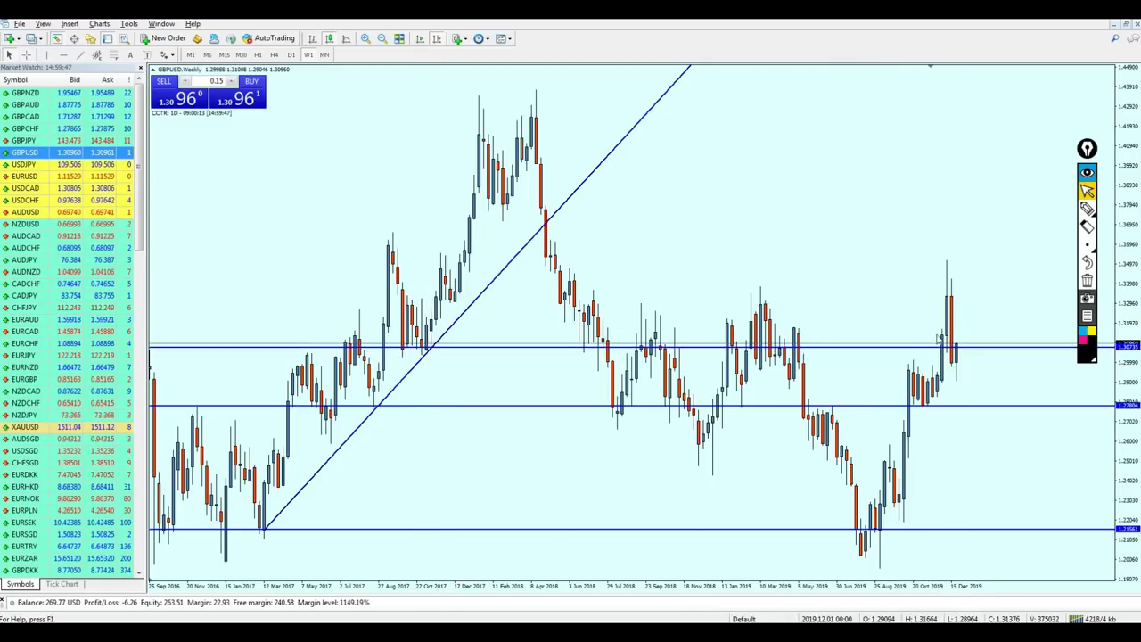
Switch GBPUSD to the H4 timeframe and circle the 20 December 2019 touch of the 1.30735 level.
{"action": "left_click", "coordinate": [273, 55]}
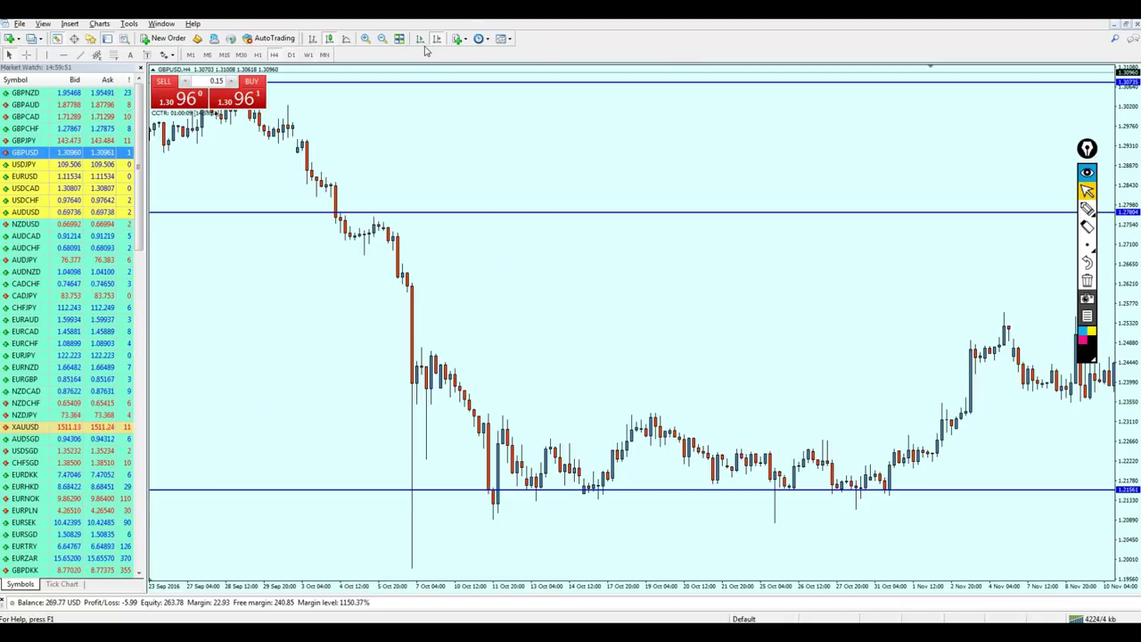
{"action": "left_click", "coordinate": [1087, 210]}
{"action": "left_click_drag", "start_coordinate": [815, 388], "coordinate": [800, 398]}
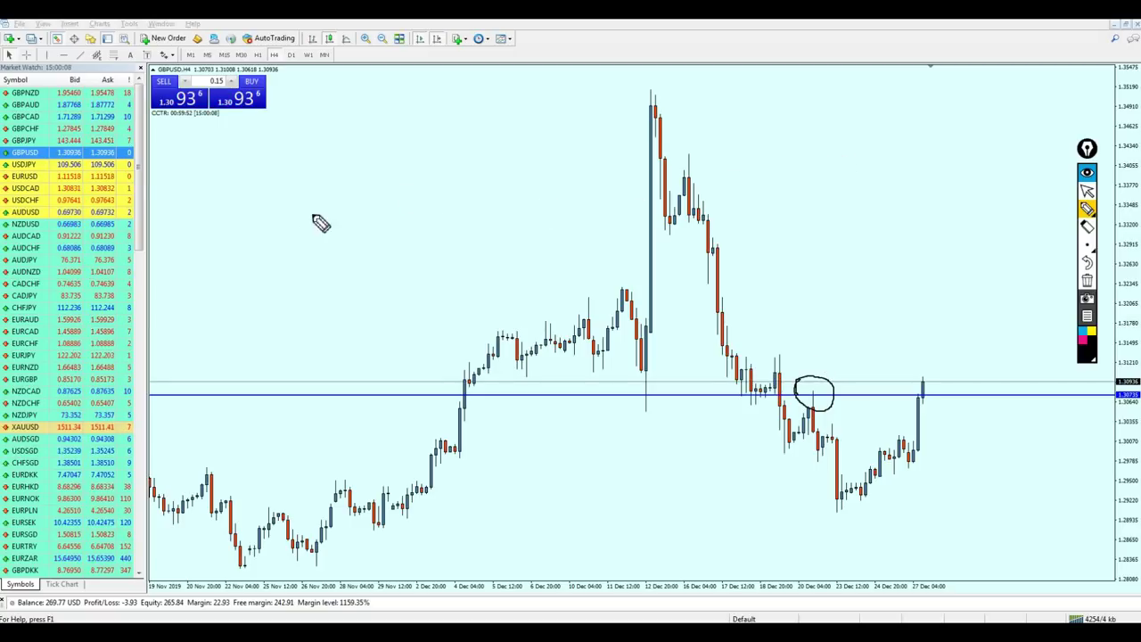
Write "Attempt" with the pen, trace the level and the rise into the circled touch at 1.30735, then clear the drawings.
{"action": "left_click_drag", "start_coordinate": [813, 227], "coordinate": [861, 211]}
{"action": "left_click_drag", "start_coordinate": [799, 192], "coordinate": [858, 156]}
{"action": "mouse_move", "coordinate": [850, 105]}
{"action": "left_mouse_down"}
{"action": "mouse_move", "coordinate": [874, 200]}
{"action": "mouse_move", "coordinate": [897, 143]}
{"action": "left_mouse_up"}
{"action": "mouse_move", "coordinate": [878, 96]}
{"action": "left_mouse_down"}
{"action": "mouse_move", "coordinate": [914, 208]}
{"action": "mouse_move", "coordinate": [1012, 143]}
{"action": "mouse_move", "coordinate": [1089, 120]}
{"action": "mouse_move", "coordinate": [1089, 107]}
{"action": "left_mouse_up"}
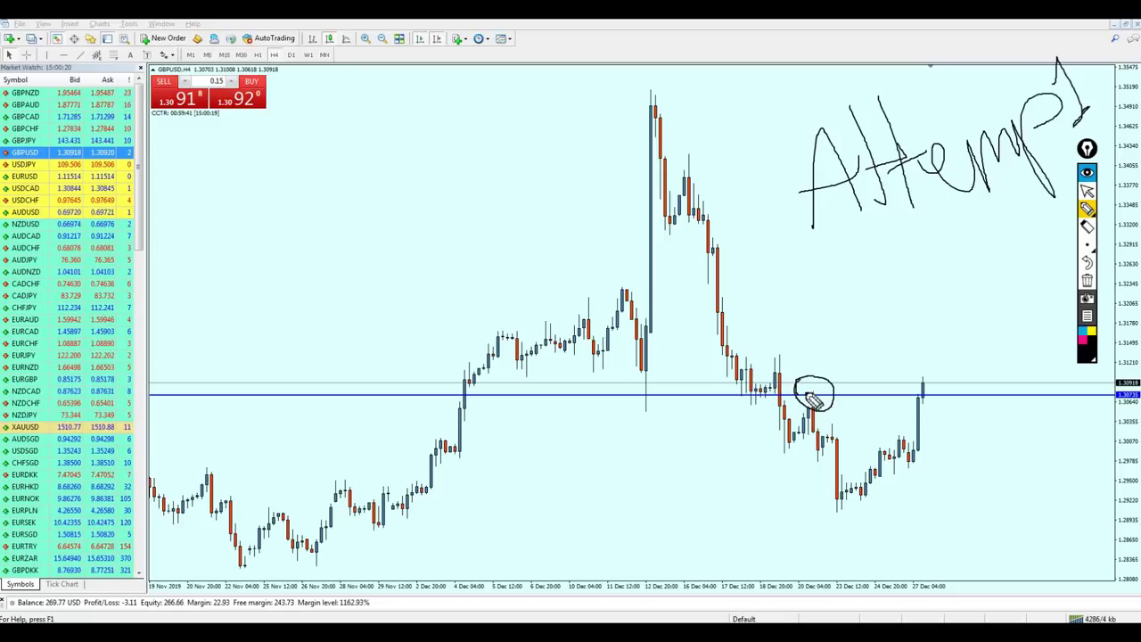
{"action": "mouse_move", "coordinate": [786, 452]}
{"action": "left_mouse_down"}
{"action": "mouse_move", "coordinate": [813, 396]}
{"action": "mouse_move", "coordinate": [872, 397]}
{"action": "left_mouse_up"}
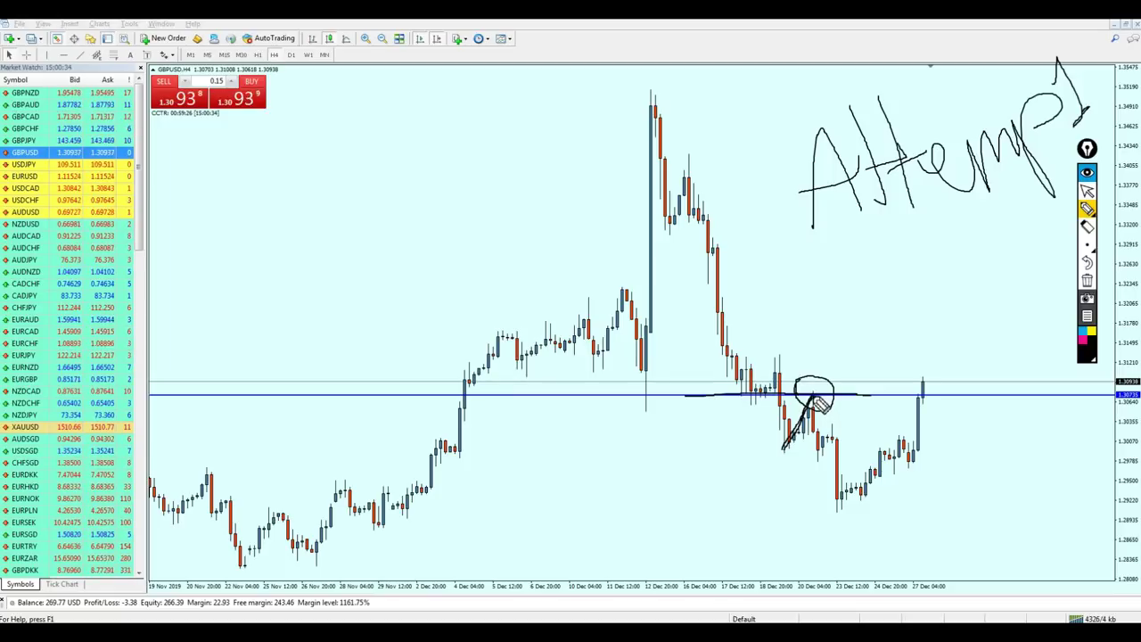
{"action": "left_click", "coordinate": [1086, 280]}
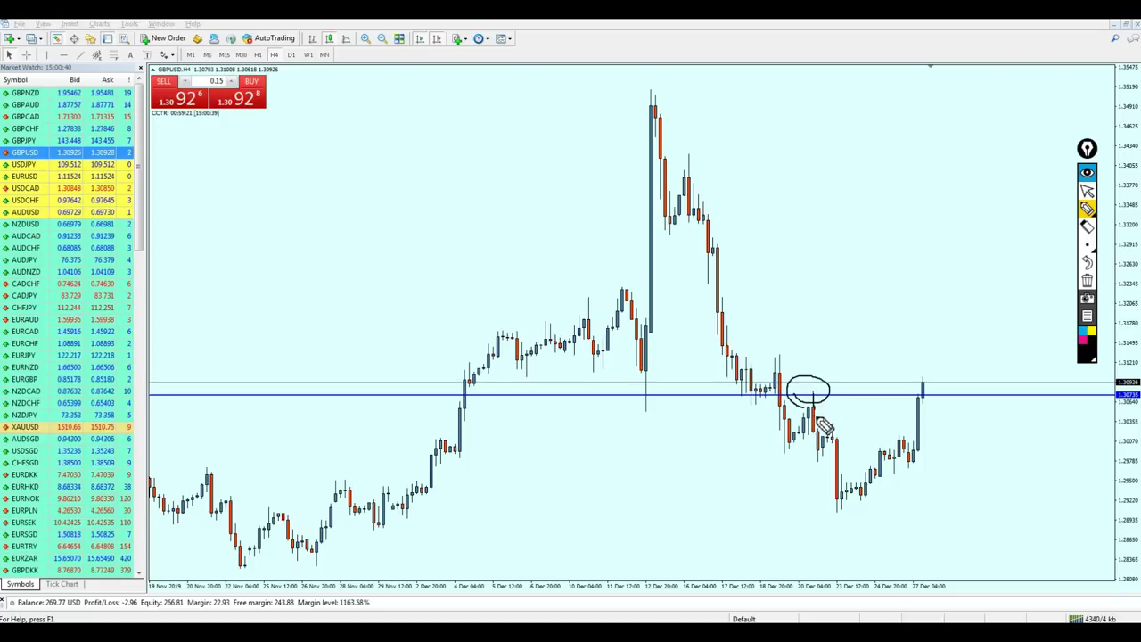
Mark the drop after the 20 December touch with the pen, measure it with the crosshair, then clear the drawings.
{"action": "mouse_move", "coordinate": [816, 421]}
{"action": "left_mouse_down"}
{"action": "mouse_move", "coordinate": [822, 448]}
{"action": "mouse_move", "coordinate": [790, 453]}
{"action": "mouse_move", "coordinate": [882, 457]}
{"action": "left_mouse_up"}
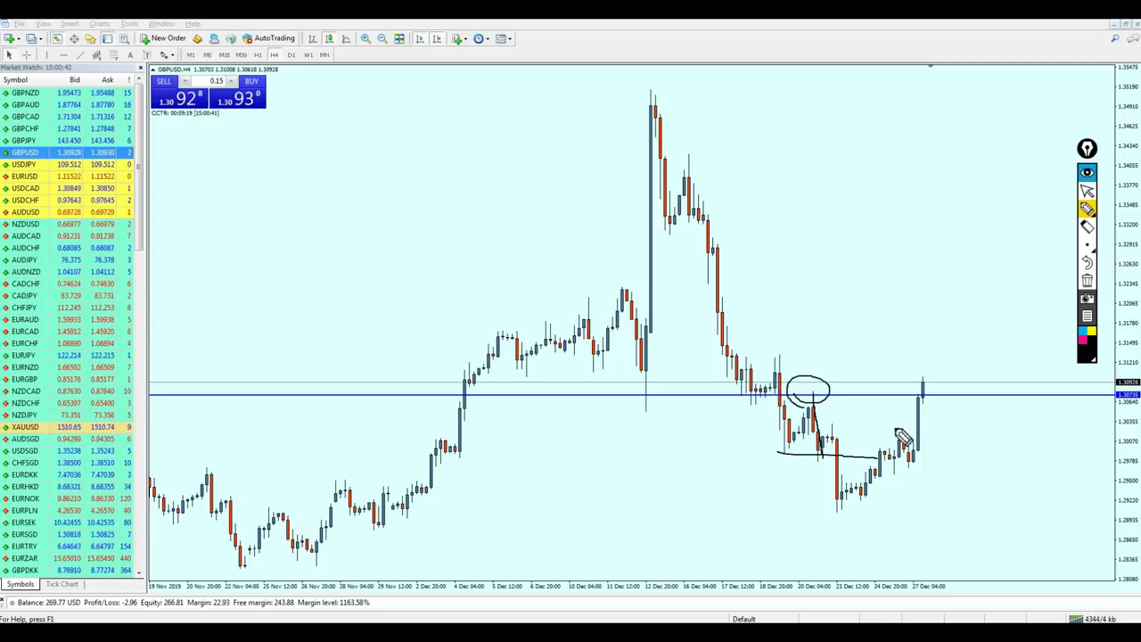
{"action": "left_click", "coordinate": [1086, 190]}
{"action": "middle_click", "coordinate": [827, 427]}
{"action": "left_click_drag", "start_coordinate": [821, 396], "coordinate": [830, 453]}
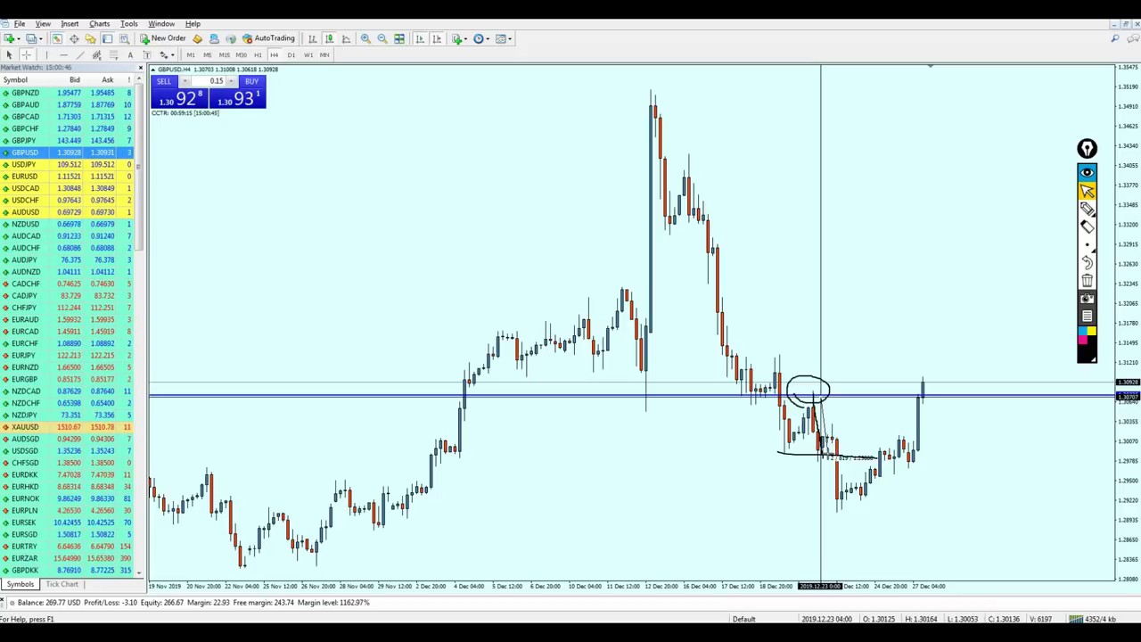
{"action": "left_click", "coordinate": [1087, 281]}
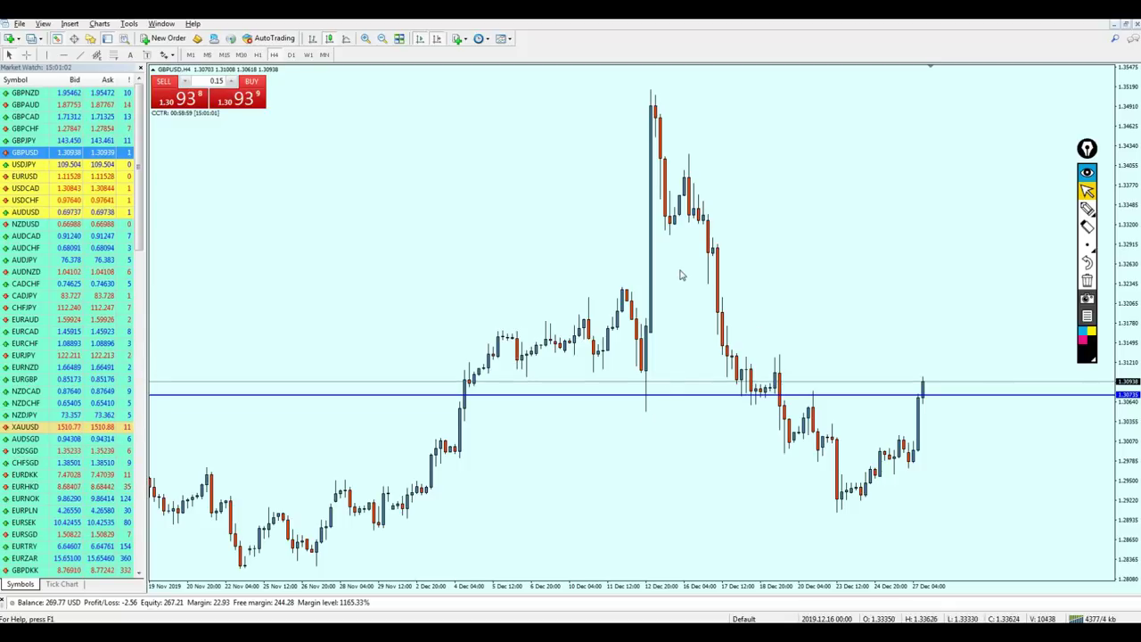
Switch GBPUSD to the daily timeframe and delete the 1.30735, 1.27804 and 1.21561 horizontal levels.
{"action": "left_click", "coordinate": [292, 54]}
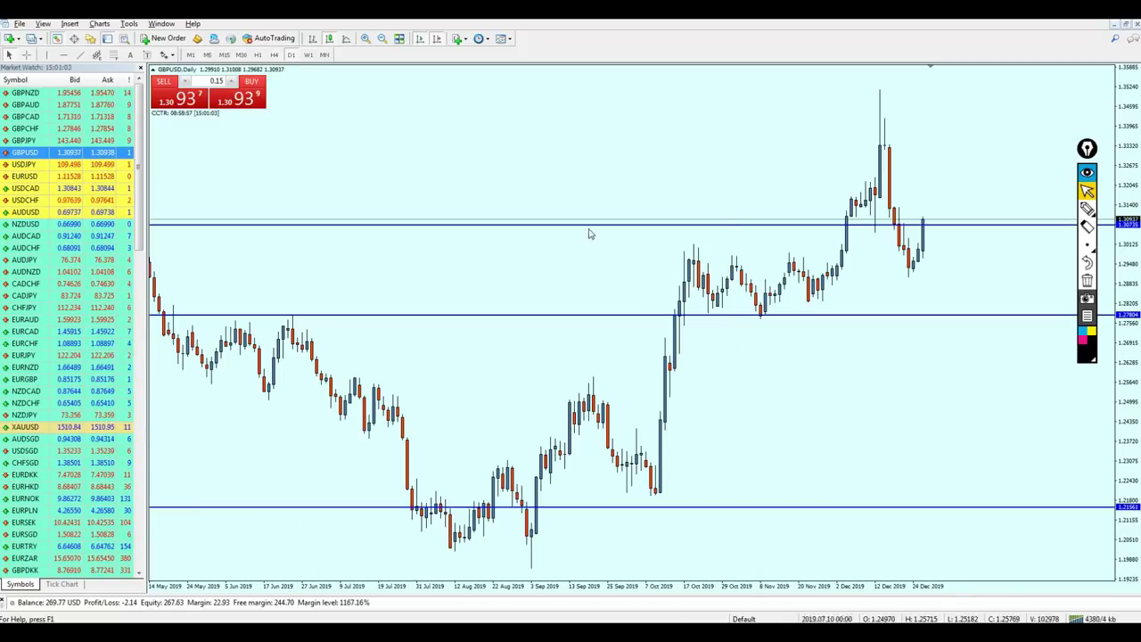
{"action": "double_click", "coordinate": [785, 224]}
{"action": "key", "text": "Delete"}
{"action": "double_click", "coordinate": [788, 315]}
{"action": "key", "text": "Delete"}
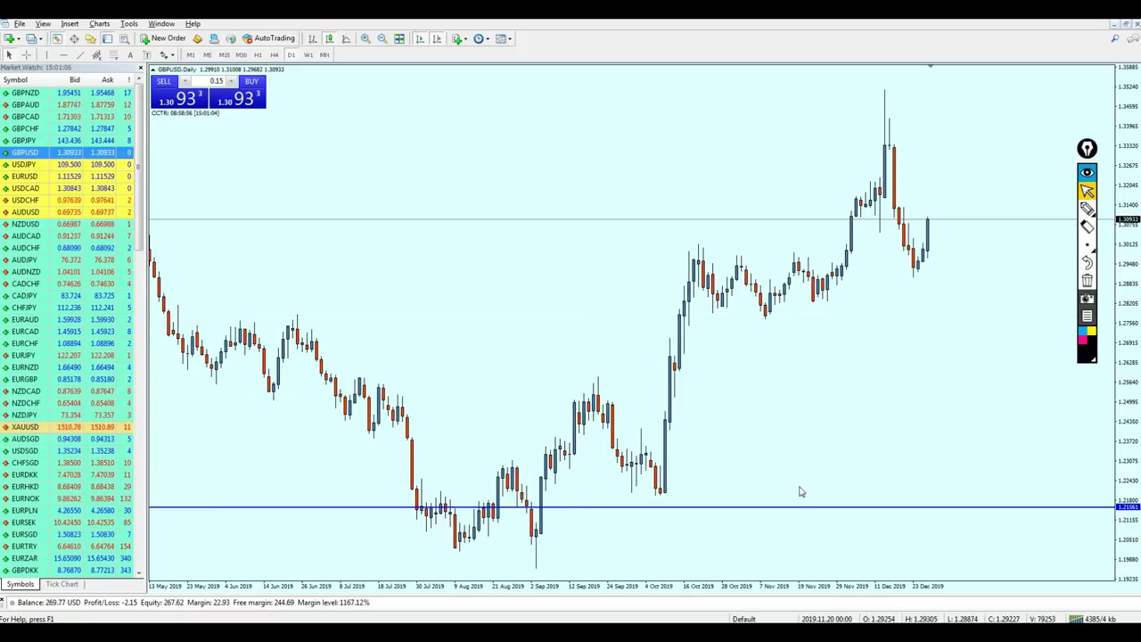
{"action": "double_click", "coordinate": [794, 507]}
{"action": "key", "text": "BackSpace"}
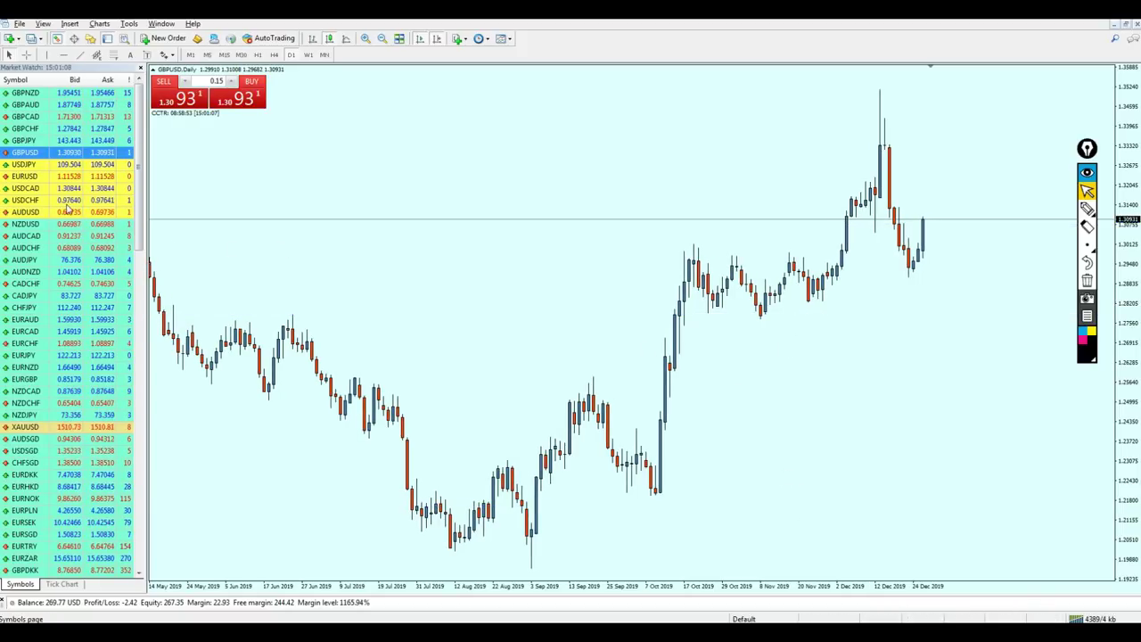
Examine the daily charts of AUDCAD, AUDCHF, AUDJPY, AUDNZD and CADCHF one after another for another example.
{"action": "left_click_drag", "start_coordinate": [52, 236], "coordinate": [615, 246]}
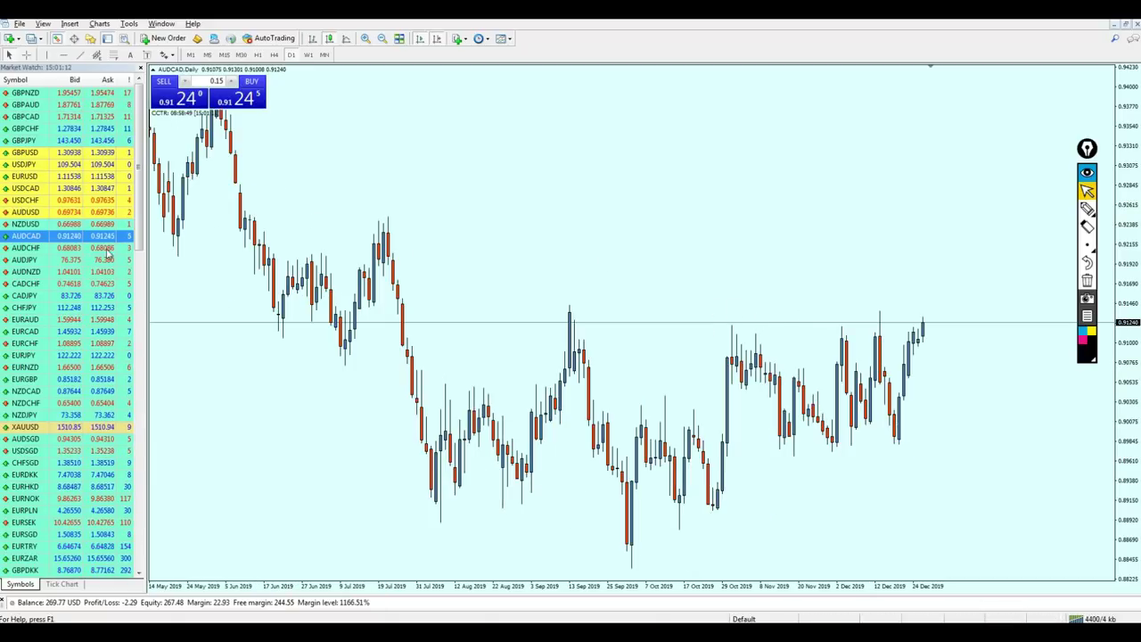
{"action": "left_click_drag", "start_coordinate": [102, 248], "coordinate": [648, 273]}
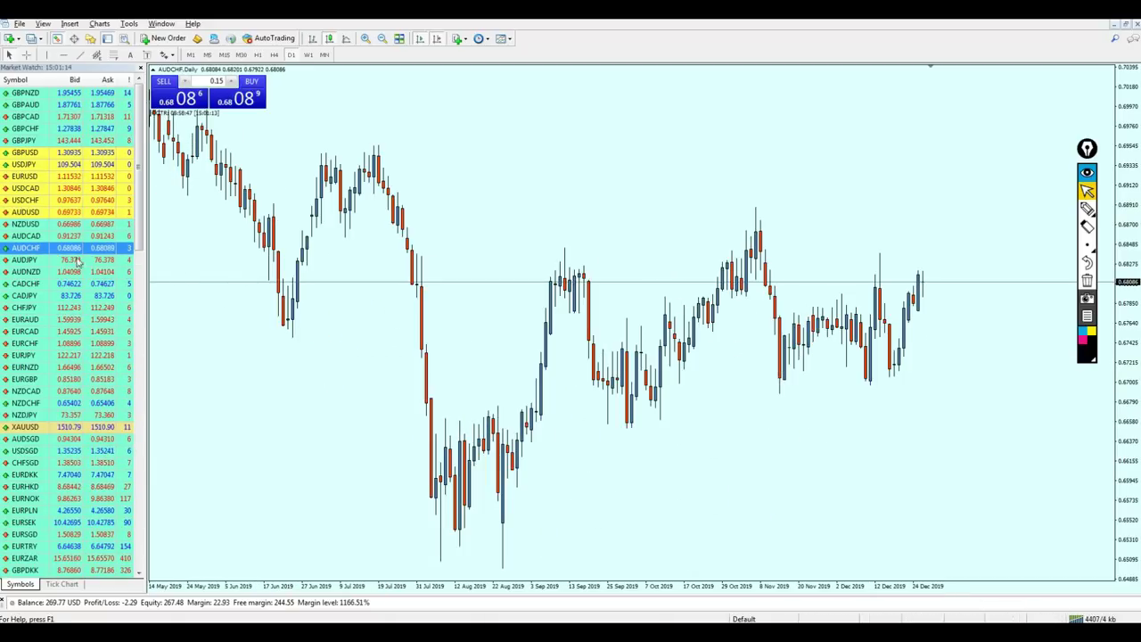
{"action": "left_click_drag", "start_coordinate": [76, 260], "coordinate": [425, 263]}
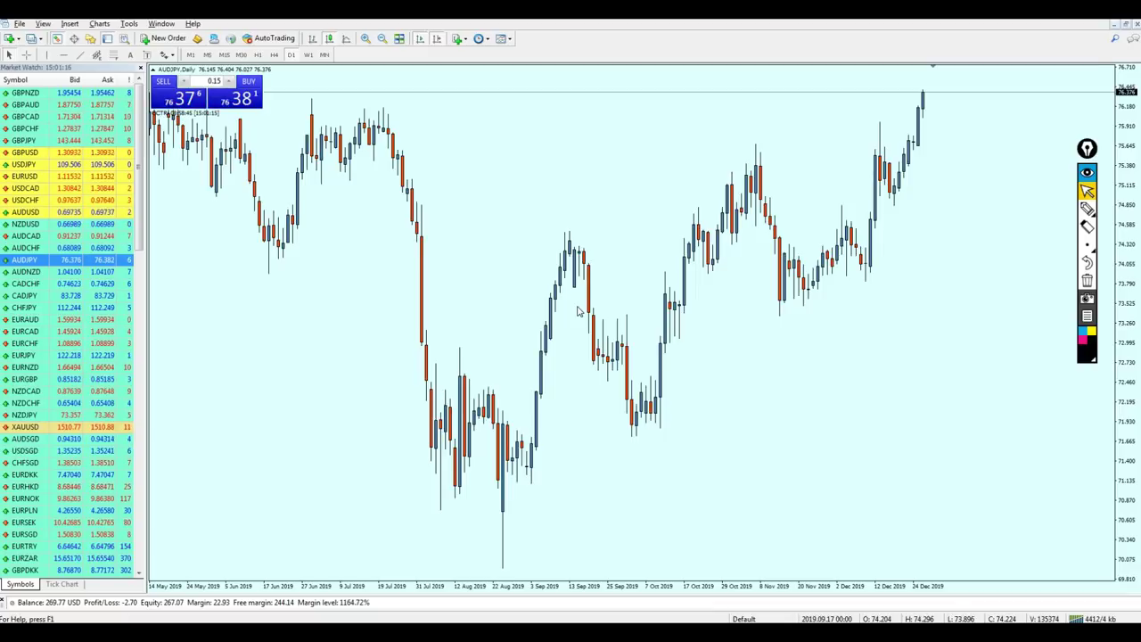
{"action": "key", "text": "minus"}
{"action": "left_click_drag", "start_coordinate": [53, 271], "coordinate": [624, 275]}
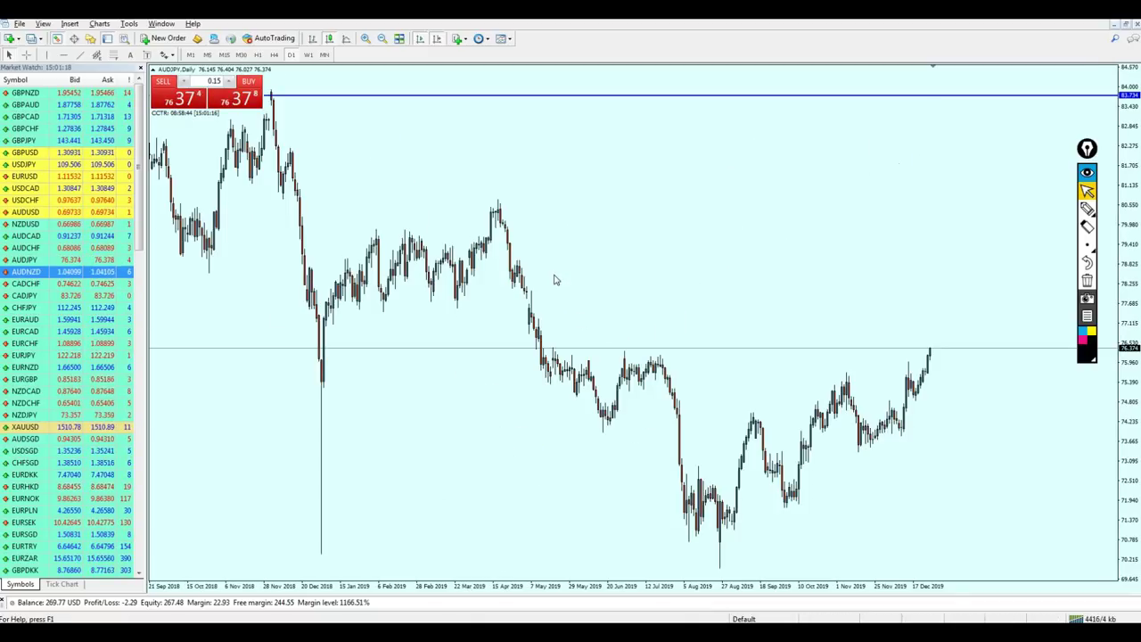
{"action": "left_click_drag", "start_coordinate": [62, 283], "coordinate": [631, 281]}
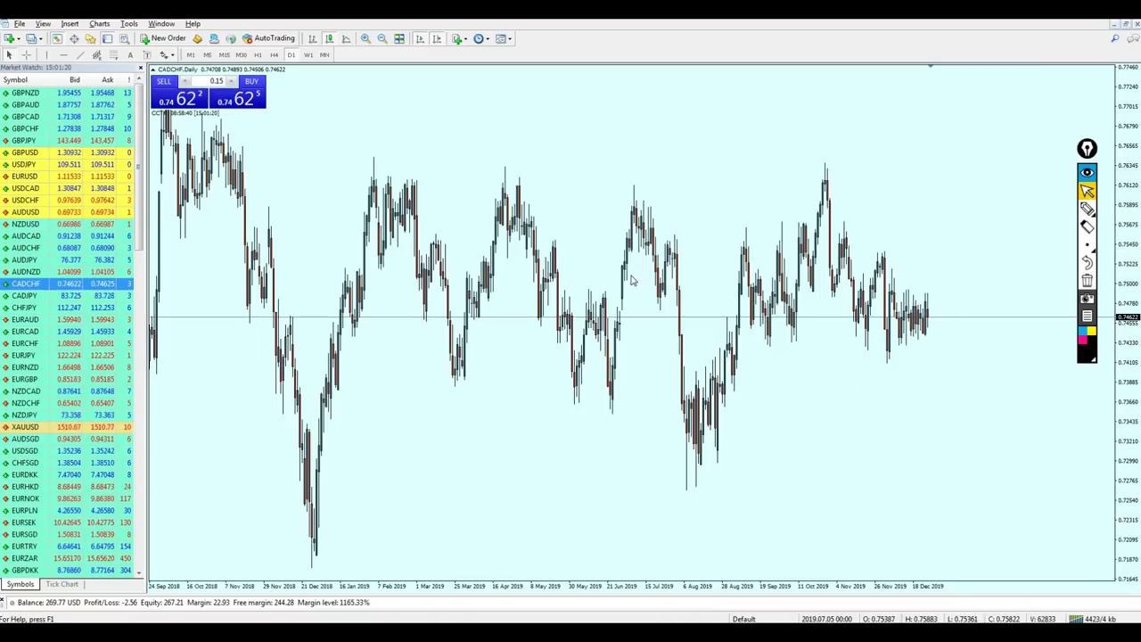
Review the daily charts of CADJPY, CHFJPY and EURAUD with the trade list expanded, and delete the rising trend line on EURAUD.
{"action": "left_click_drag", "start_coordinate": [94, 299], "coordinate": [664, 283]}
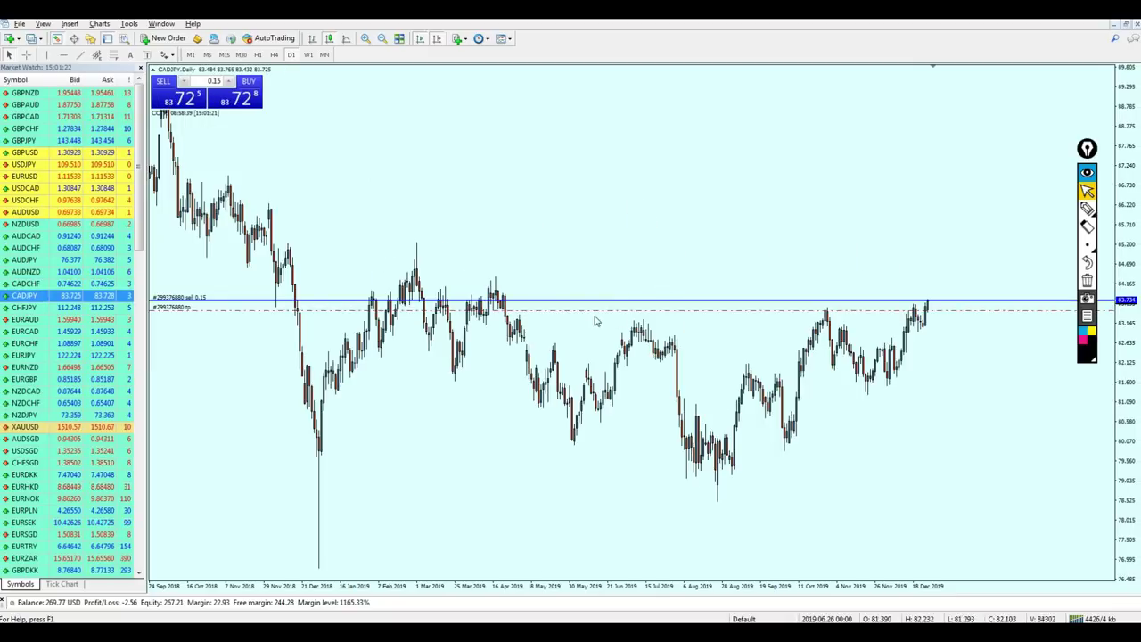
{"action": "double_click", "coordinate": [126, 603]}
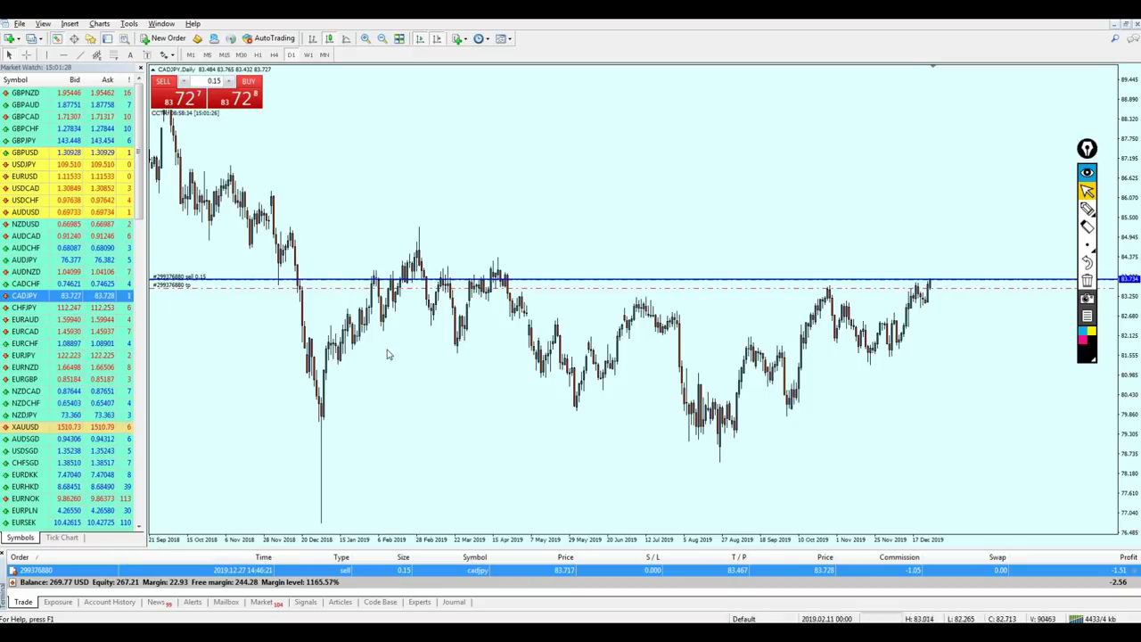
{"action": "left_click_drag", "start_coordinate": [59, 307], "coordinate": [241, 326]}
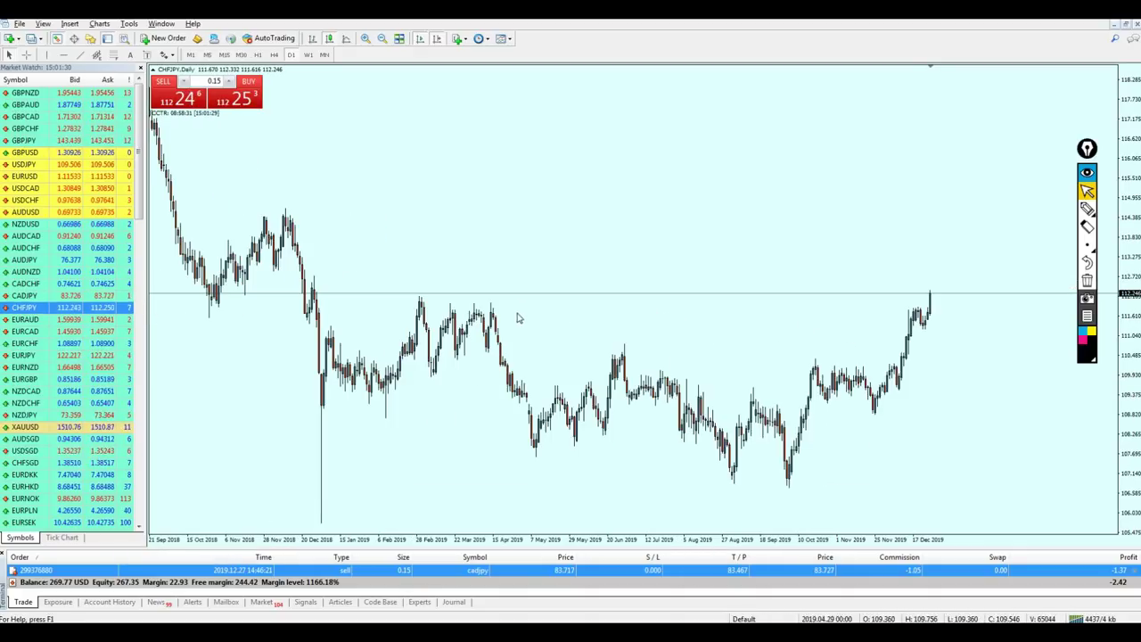
{"action": "left_click_drag", "start_coordinate": [53, 319], "coordinate": [419, 330]}
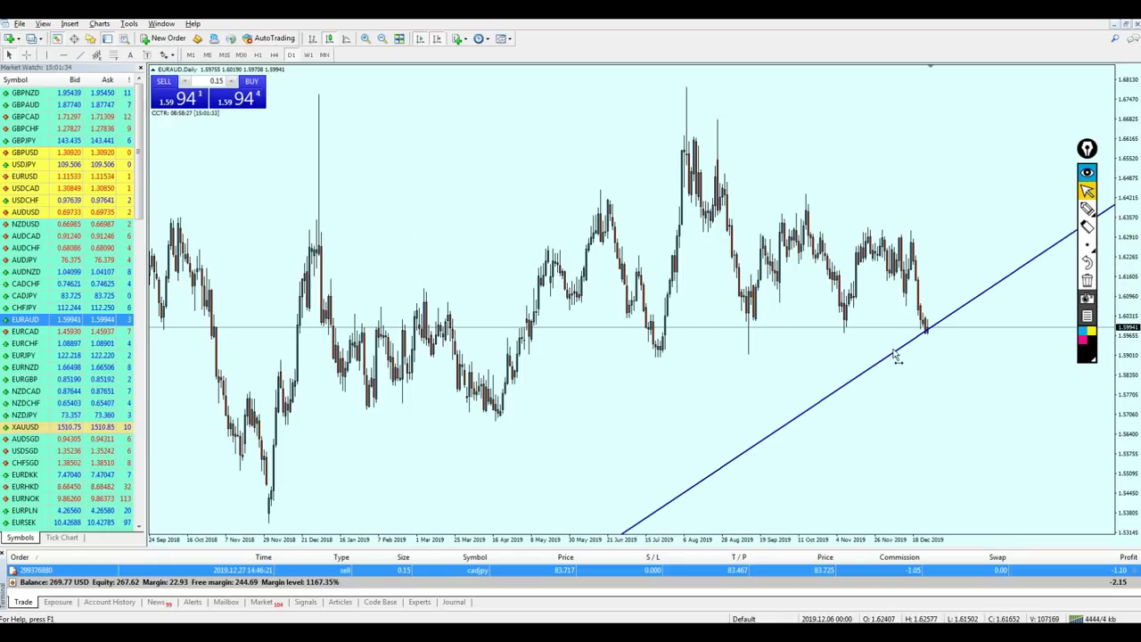
{"action": "key", "text": "Delete"}
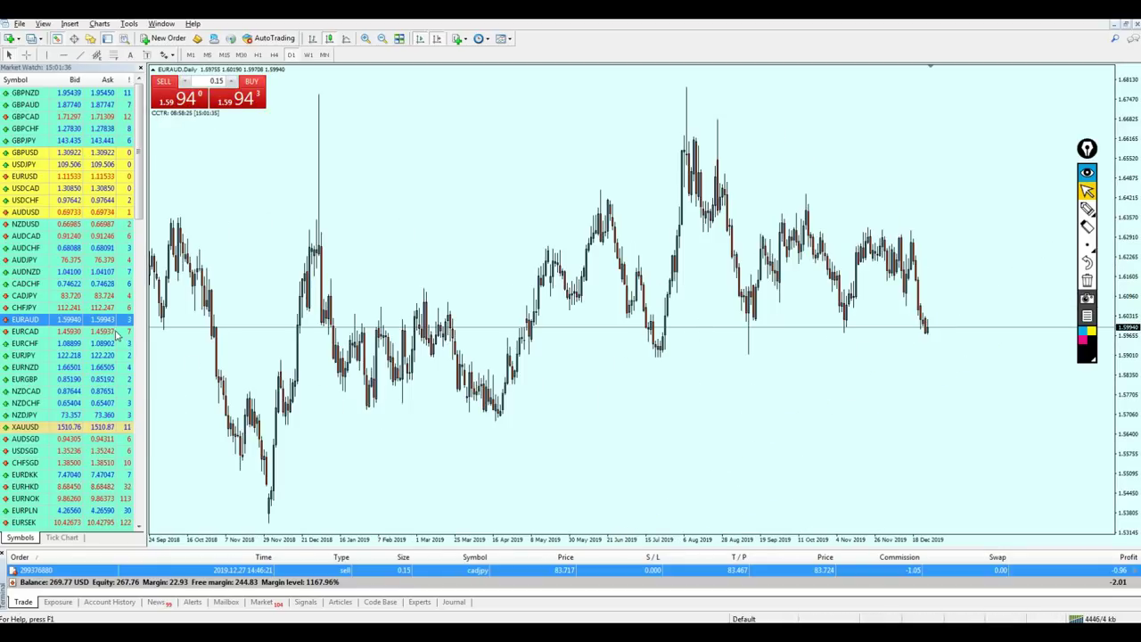
Examine the daily charts of EURCAD, EURCHF, EURJPY and EURNZD one after another for a usable example.
{"action": "left_click_drag", "start_coordinate": [115, 332], "coordinate": [542, 343]}
{"action": "left_click_drag", "start_coordinate": [75, 345], "coordinate": [542, 340]}
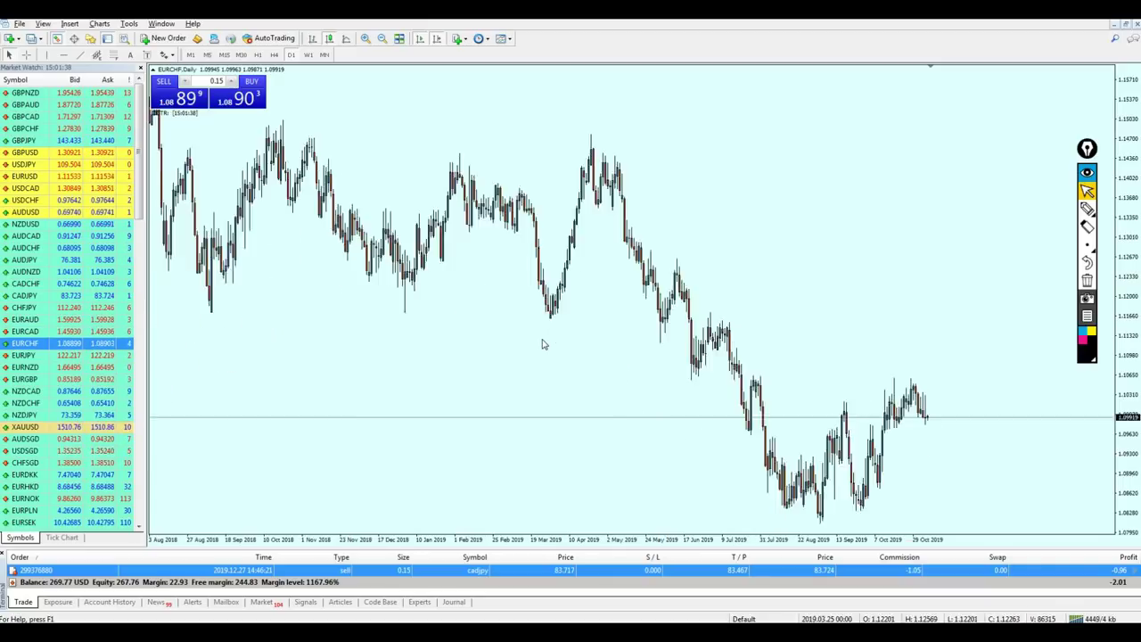
{"action": "left_click_drag", "start_coordinate": [89, 356], "coordinate": [535, 344]}
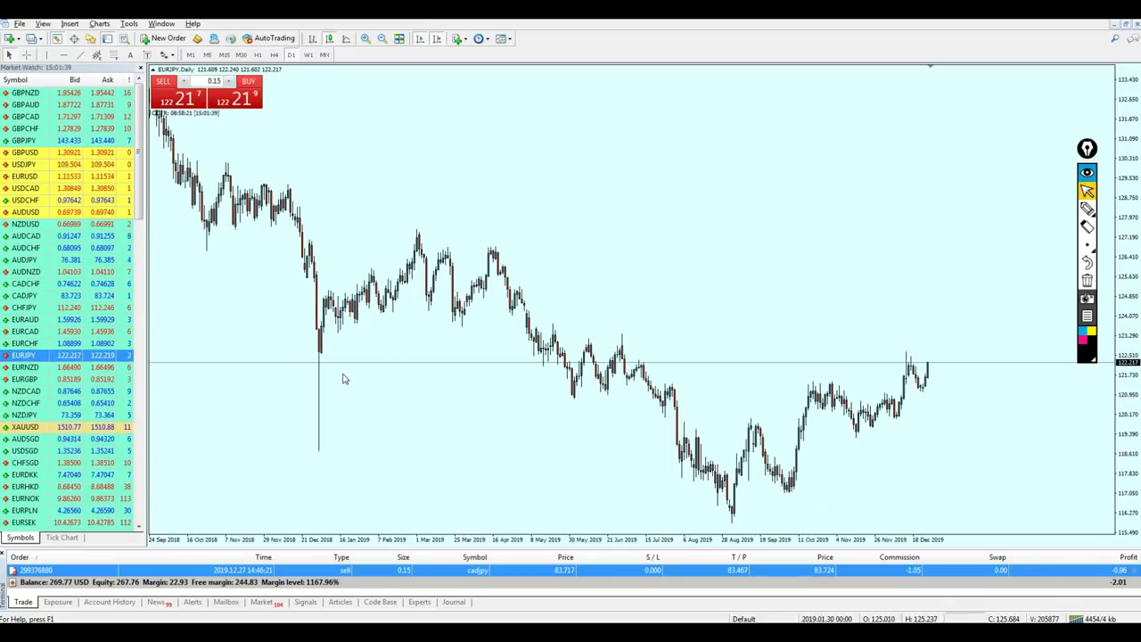
{"action": "left_click_drag", "start_coordinate": [64, 368], "coordinate": [375, 353]}
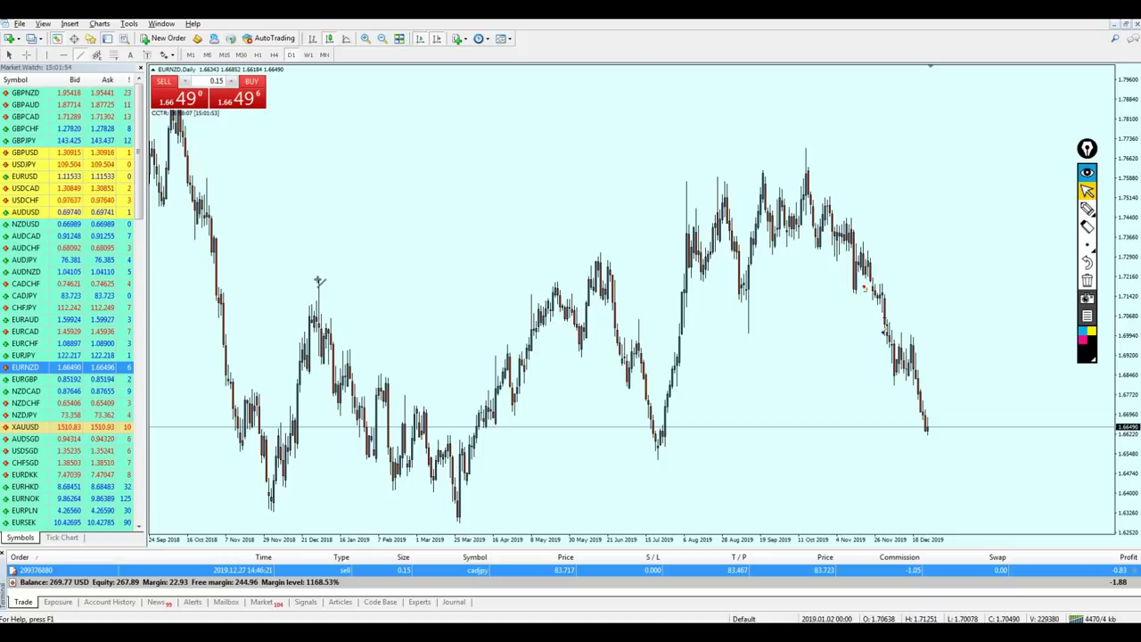
Try a rising trend line over the EURNZD highs and a falling one from the January 2019 peak, deleting each one.
{"action": "mouse_move", "coordinate": [318, 281]}
{"action": "left_mouse_down"}
{"action": "mouse_move", "coordinate": [637, 184]}
{"action": "mouse_move", "coordinate": [825, 151]}
{"action": "left_mouse_up"}
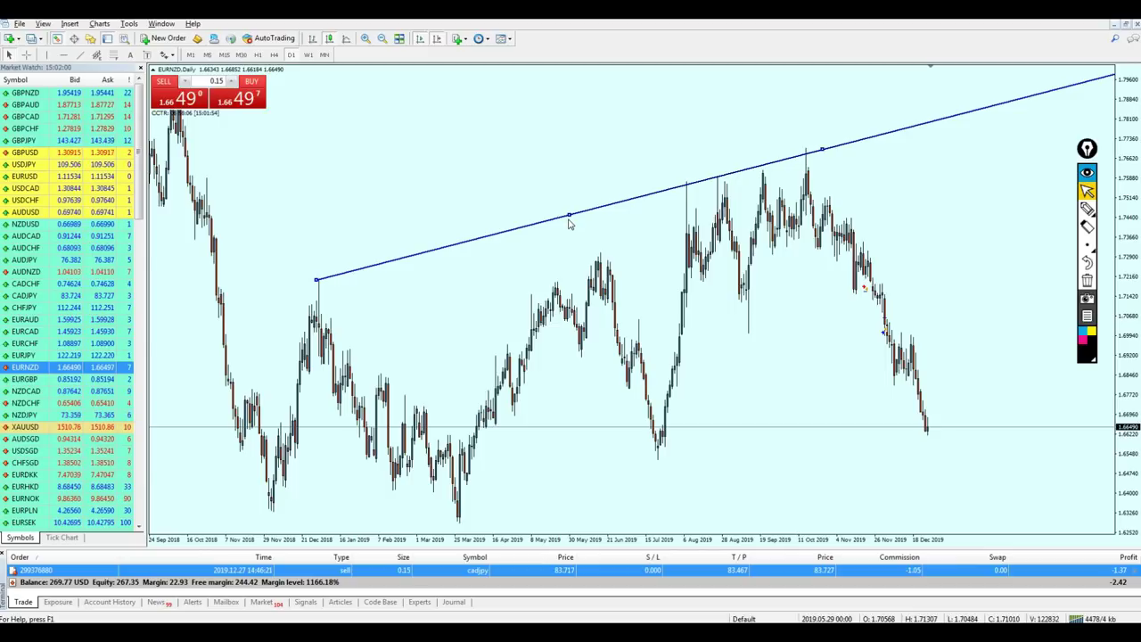
{"action": "key", "text": "Delete"}
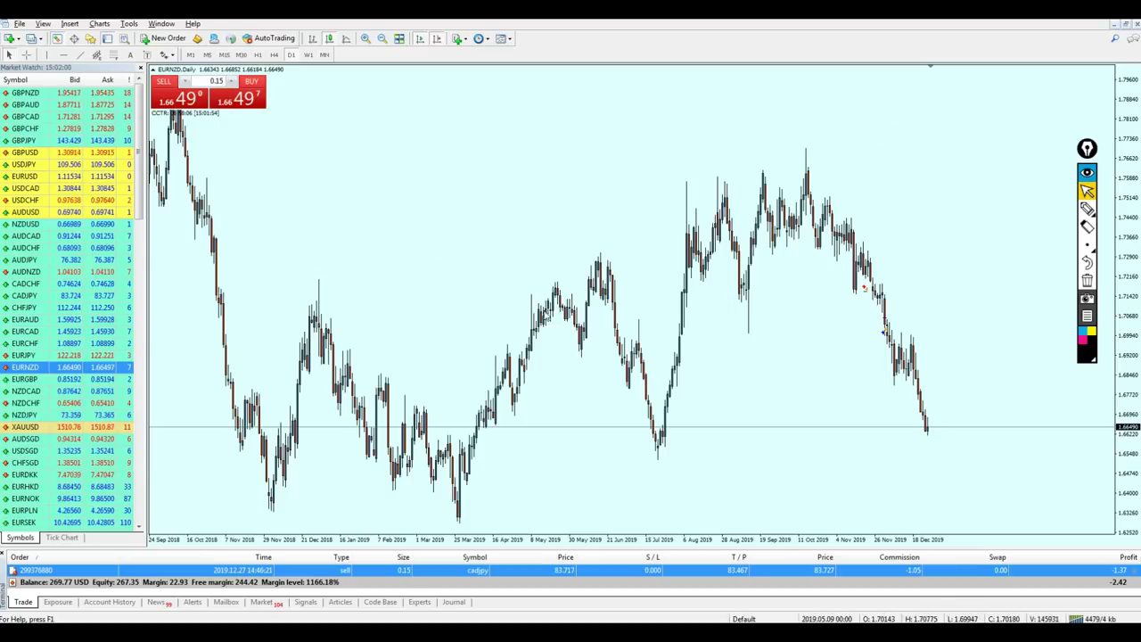
{"action": "left_click", "coordinate": [81, 55]}
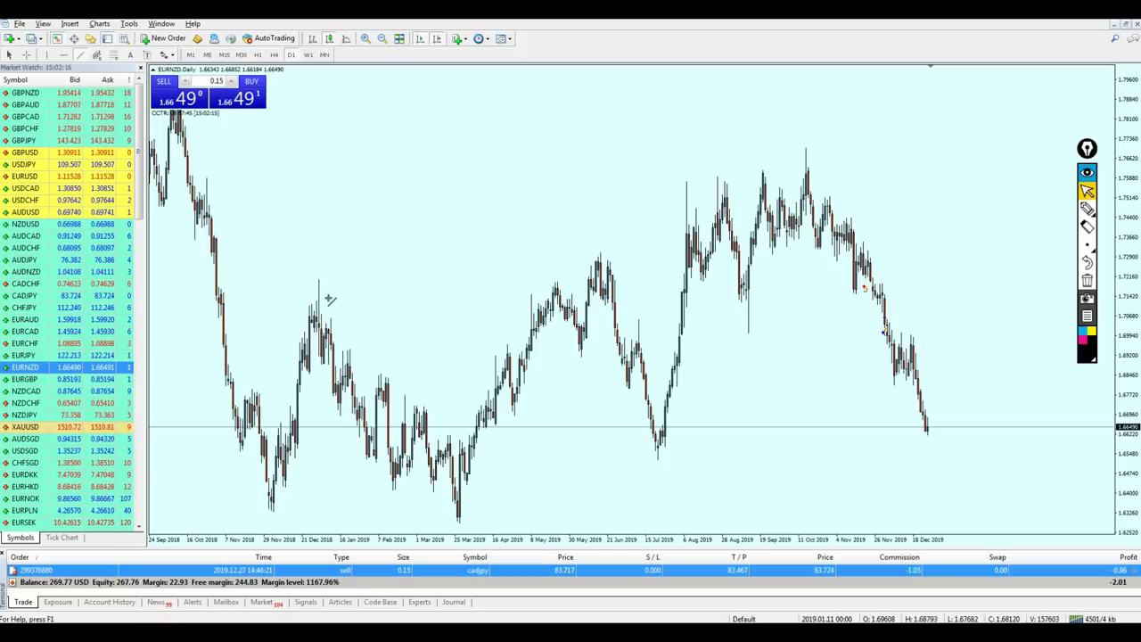
{"action": "mouse_move", "coordinate": [314, 304]}
{"action": "left_mouse_down"}
{"action": "mouse_move", "coordinate": [375, 411]}
{"action": "mouse_move", "coordinate": [419, 403]}
{"action": "left_mouse_up"}
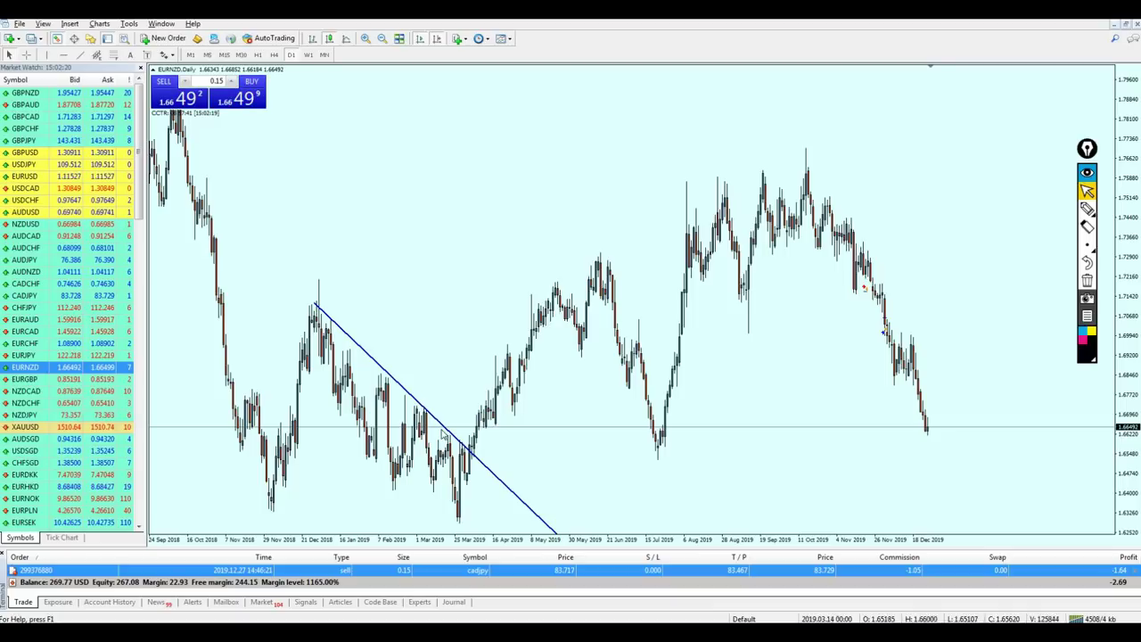
{"action": "middle_click", "coordinate": [417, 410]}
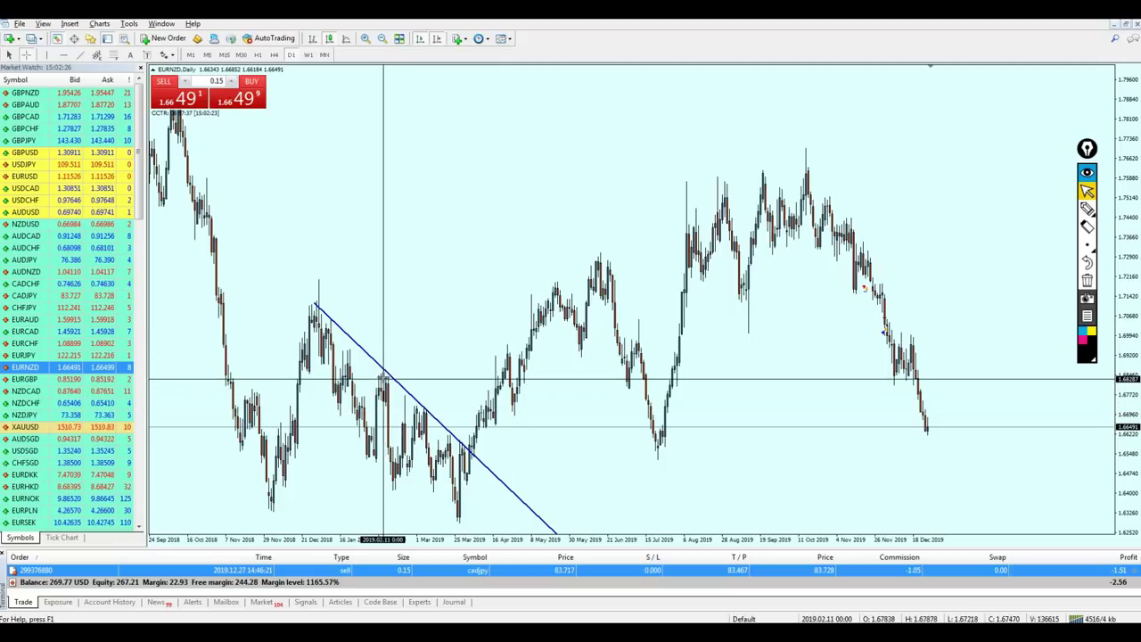
{"action": "middle_click", "coordinate": [522, 478]}
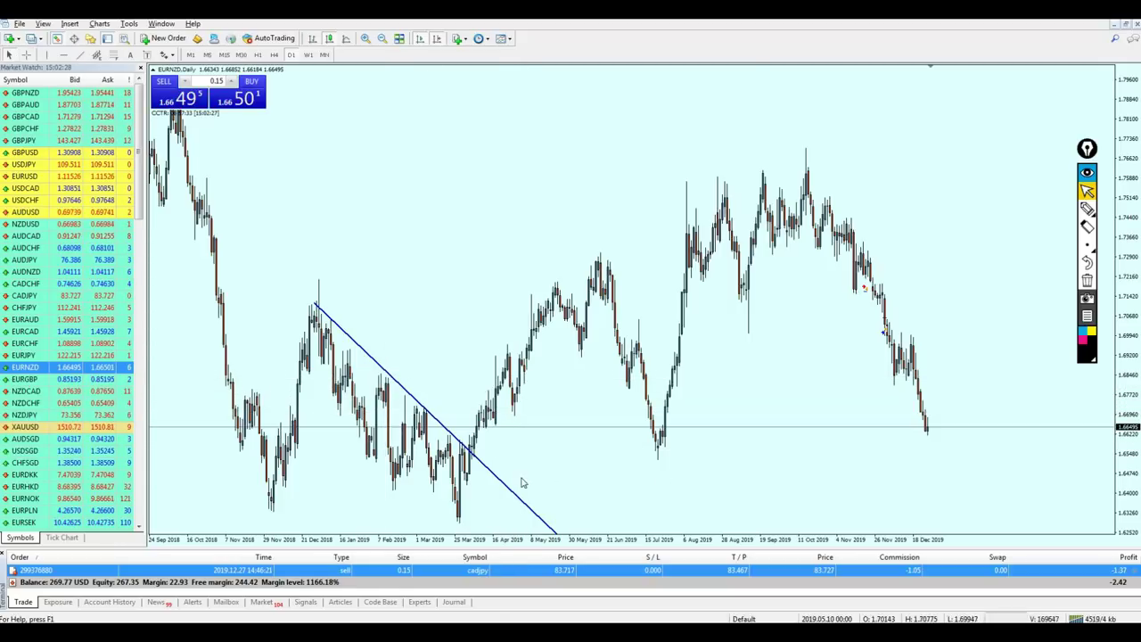
{"action": "key", "text": "BackSpace"}
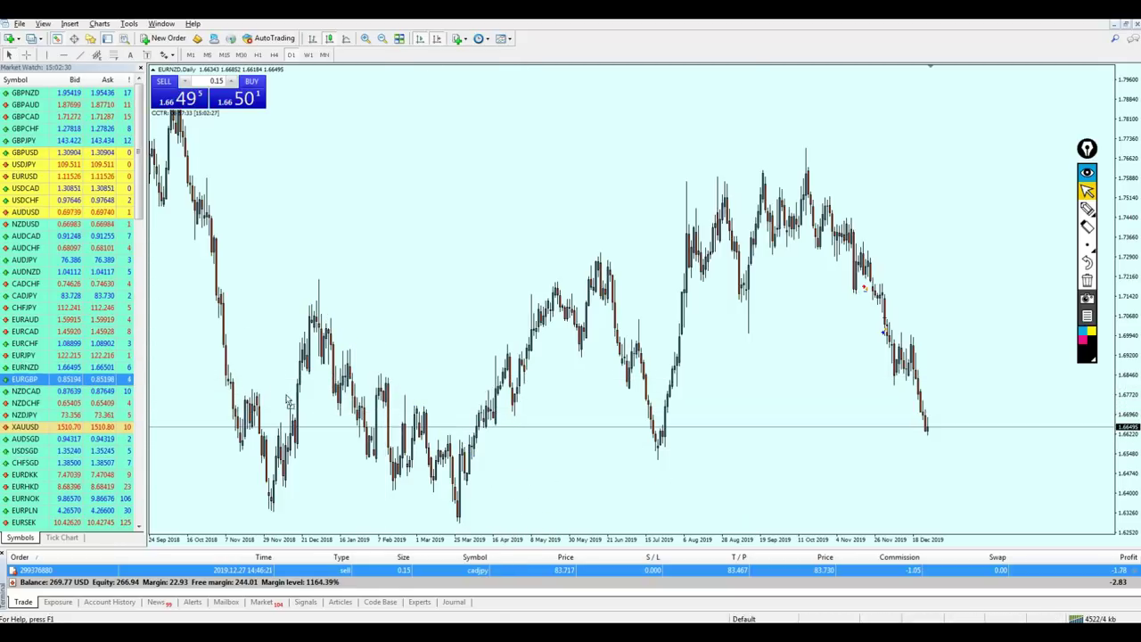
Load the NZDCAD daily chart, enclose the 2019 decline in two parallel falling trend lines and add a horizontal level at 0.87949.
{"action": "key", "text": "Down"}
{"action": "key", "text": "Down"}
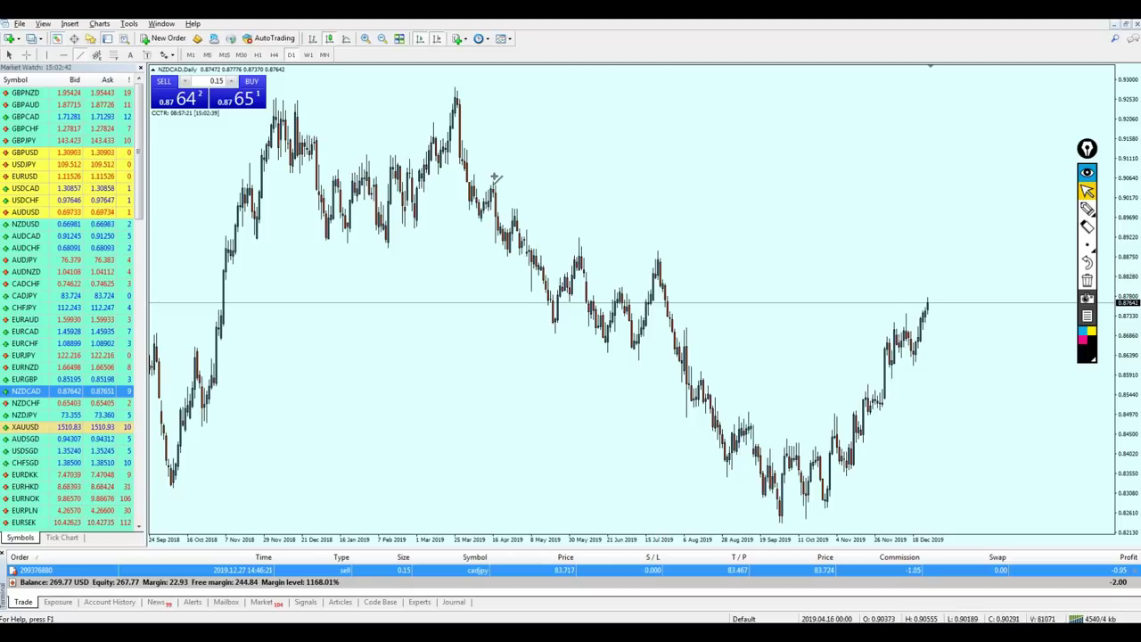
{"action": "mouse_move", "coordinate": [474, 174]}
{"action": "left_mouse_down"}
{"action": "mouse_move", "coordinate": [677, 260]}
{"action": "mouse_move", "coordinate": [656, 313]}
{"action": "mouse_move", "coordinate": [641, 308]}
{"action": "left_mouse_up"}
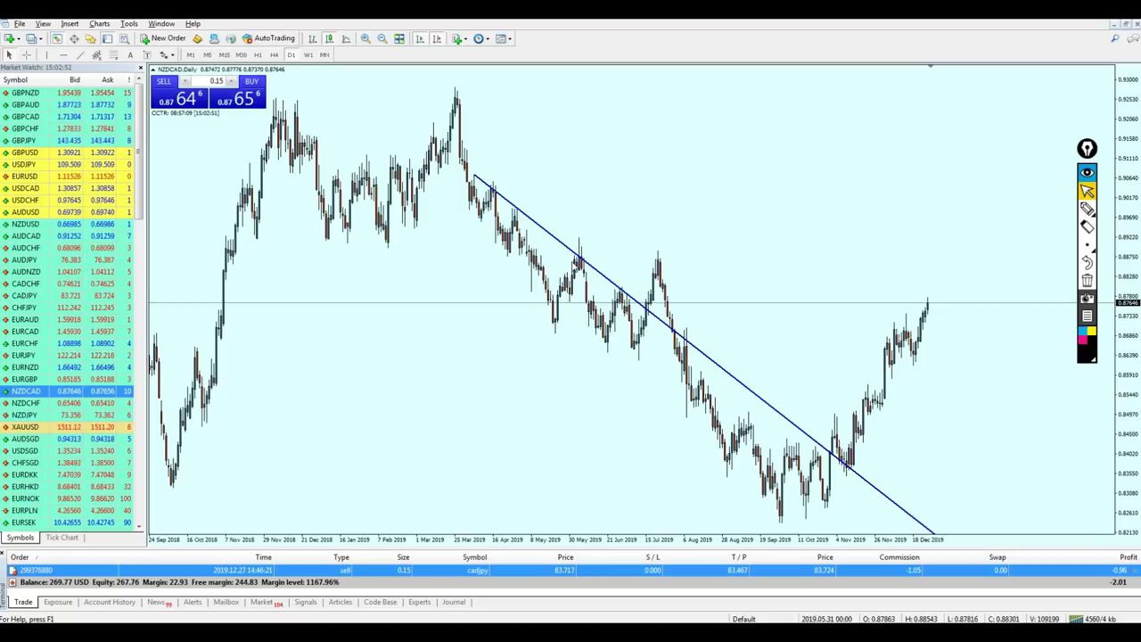
{"action": "left_click_drag", "start_coordinate": [557, 242], "coordinate": [473, 272]}
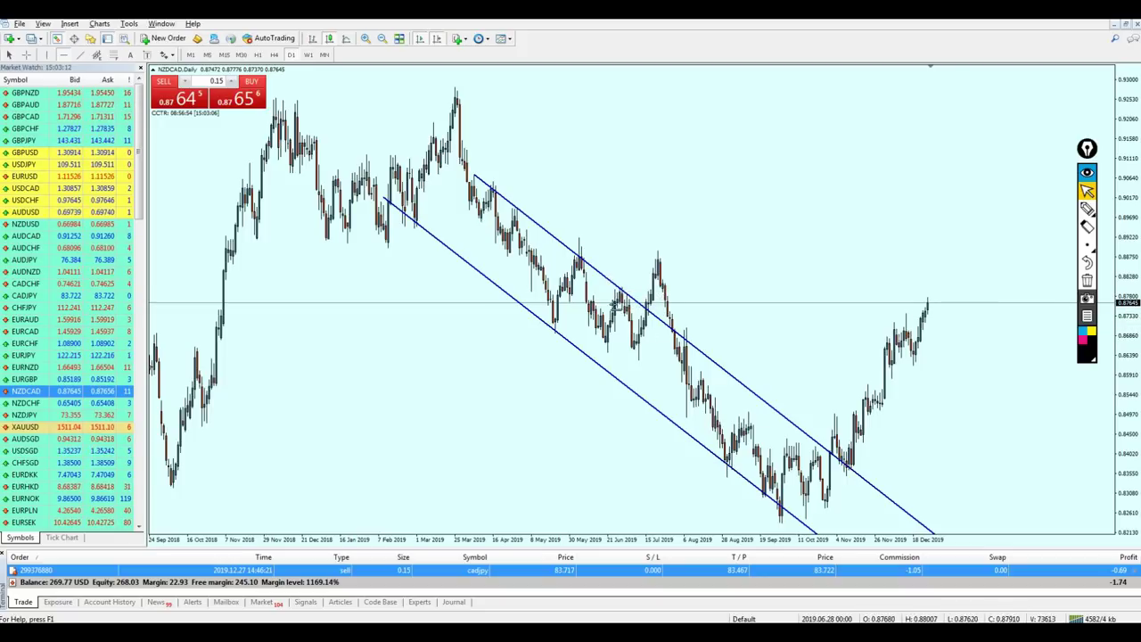
{"action": "left_click", "coordinate": [625, 290]}
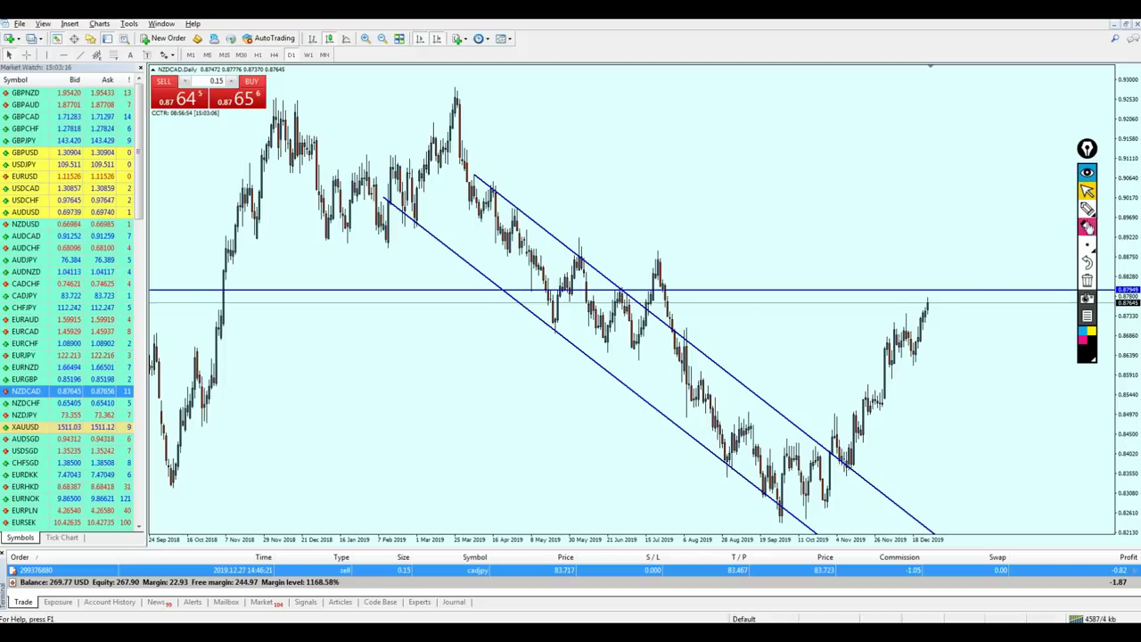
Circle the trend line touch on the 0.87949 level and mark the latest price approach with a pen arrow, then clear the drawings.
{"action": "left_click", "coordinate": [1090, 212]}
{"action": "left_click", "coordinate": [1104, 209]}
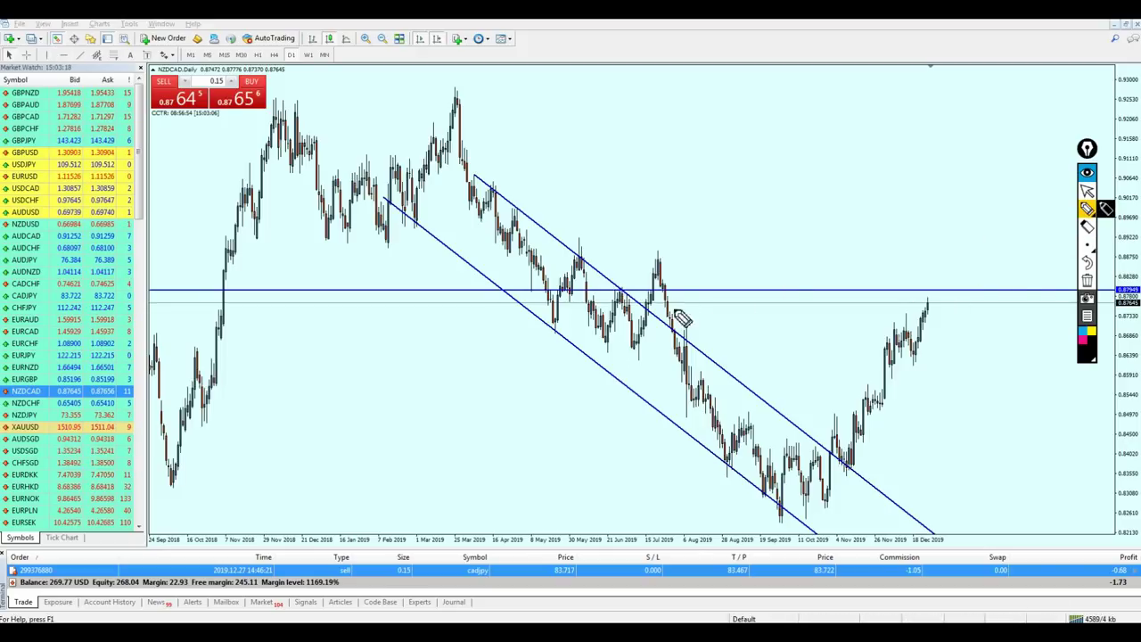
{"action": "left_click_drag", "start_coordinate": [623, 305], "coordinate": [624, 310]}
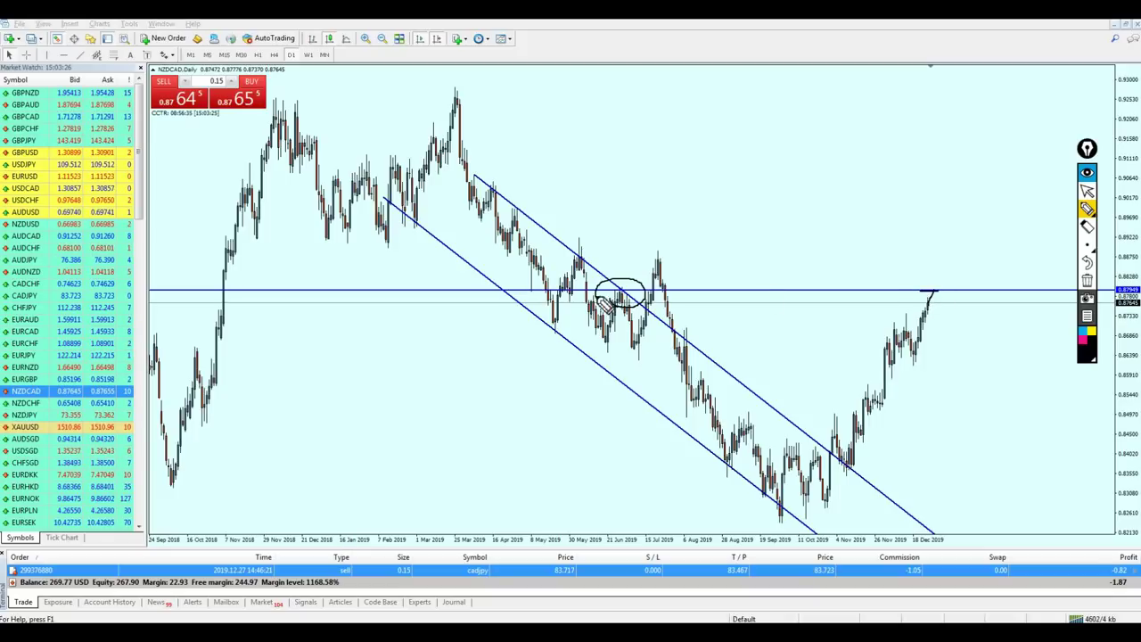
{"action": "mouse_move", "coordinate": [935, 234]}
{"action": "left_mouse_down"}
{"action": "mouse_move", "coordinate": [943, 287]}
{"action": "mouse_move", "coordinate": [952, 279]}
{"action": "left_mouse_up"}
{"action": "left_click", "coordinate": [1086, 192]}
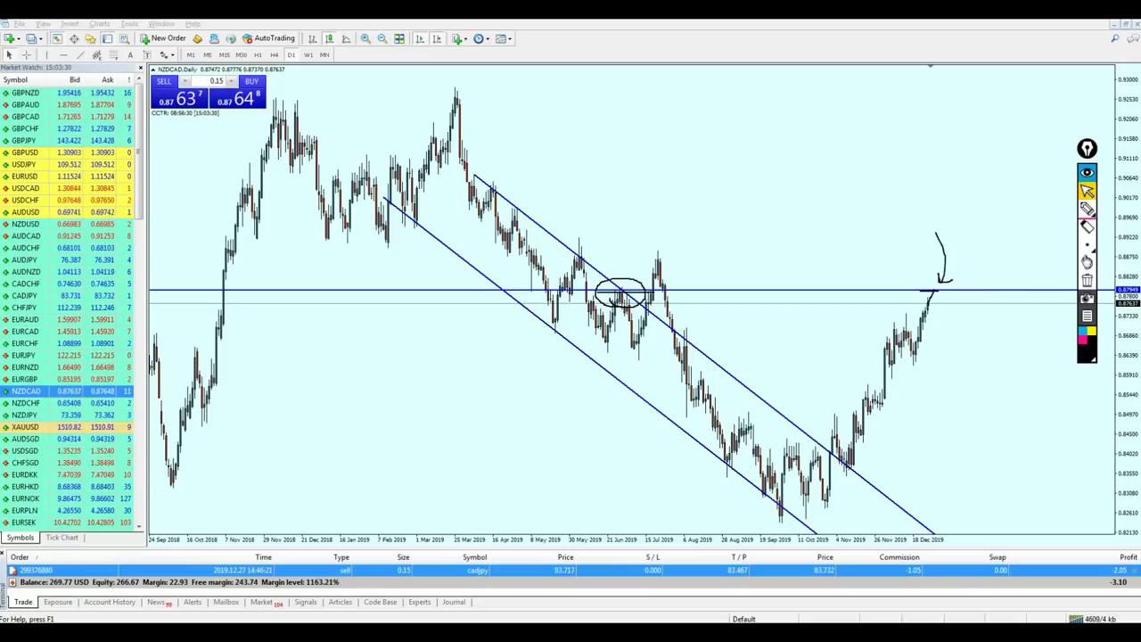
{"action": "left_click", "coordinate": [1087, 280]}
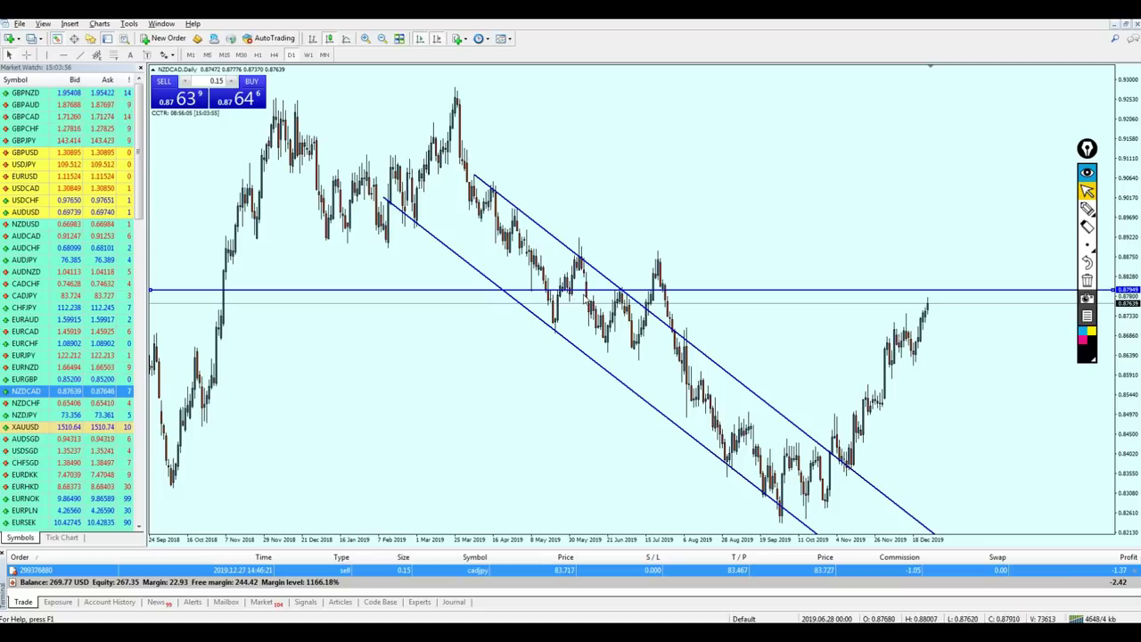
Copy the horizontal level to the other channel touches at 0.88707, 0.89906, 0.86933 and 0.83673.
{"action": "mouse_move", "coordinate": [543, 295]}
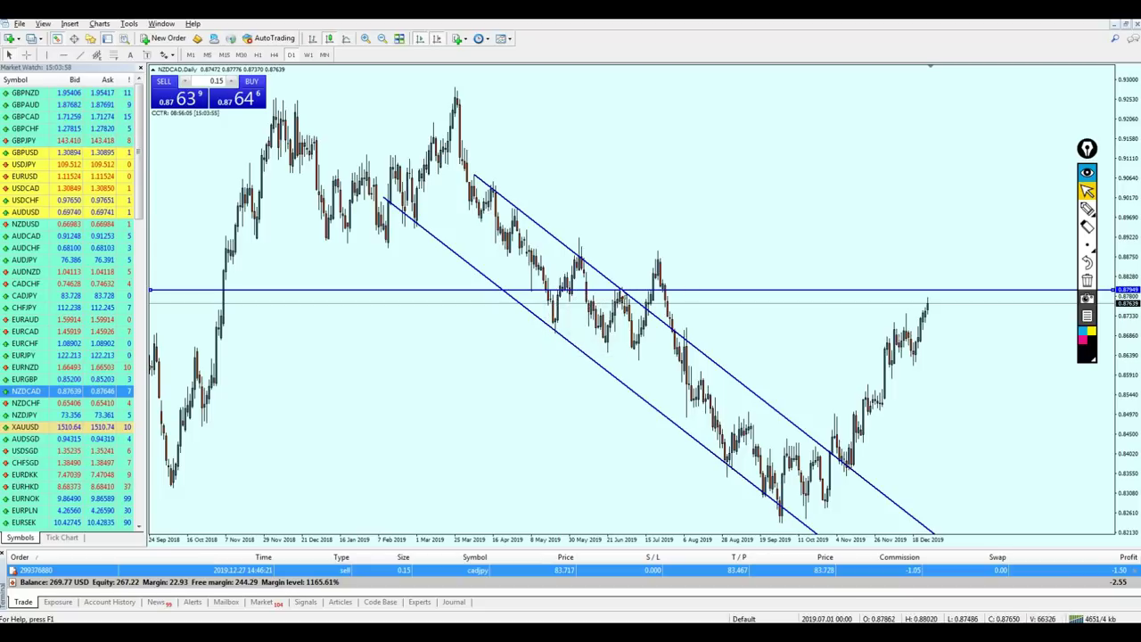
{"action": "left_click_drag", "start_coordinate": [592, 290], "coordinate": [582, 270]}
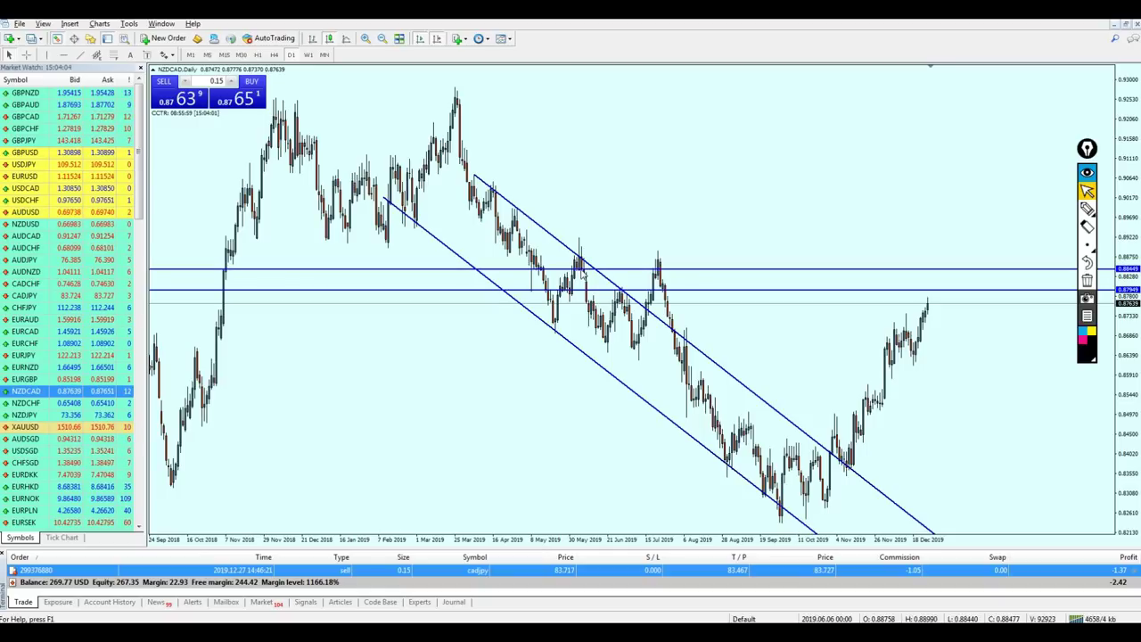
{"action": "left_click_drag", "start_coordinate": [580, 272], "coordinate": [581, 260]}
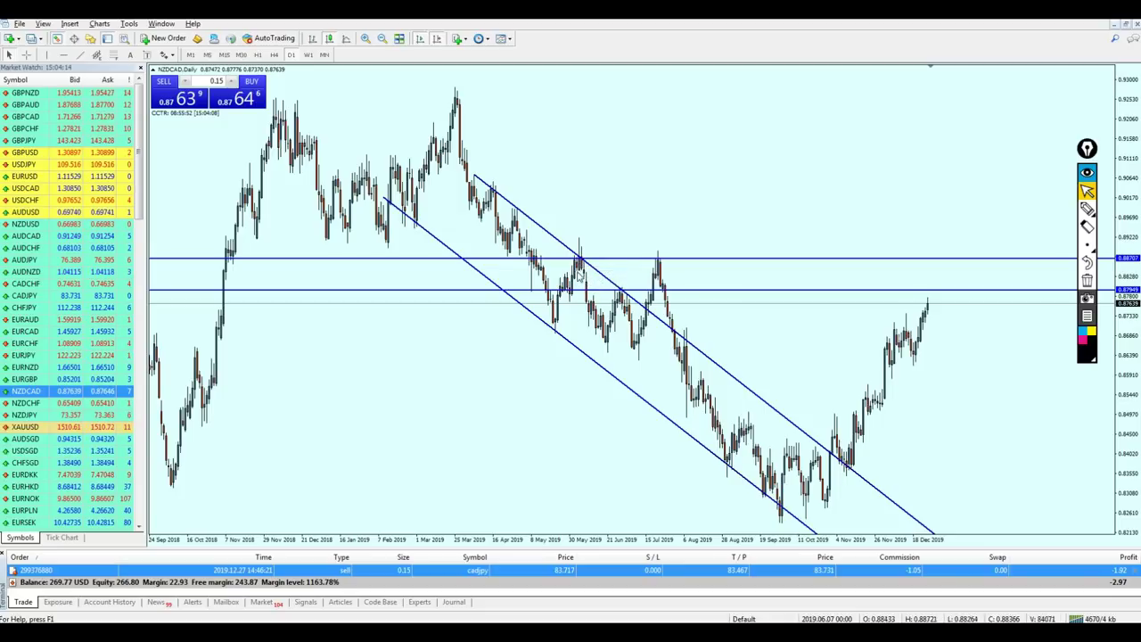
{"action": "left_click_drag", "start_coordinate": [577, 259], "coordinate": [522, 213]}
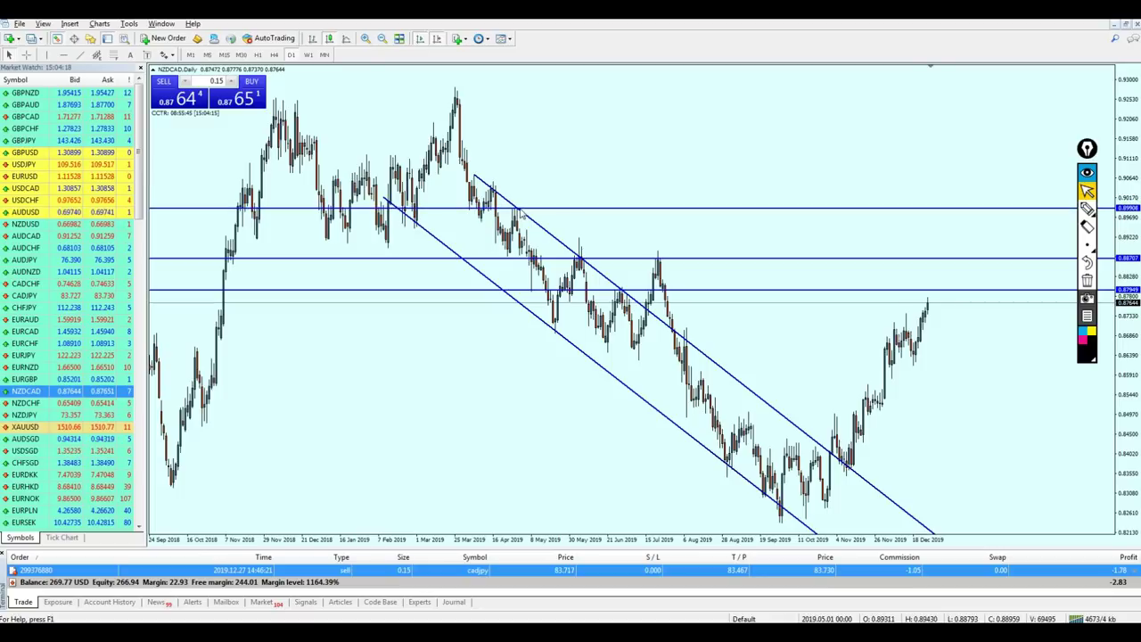
{"action": "double_click", "coordinate": [634, 289]}
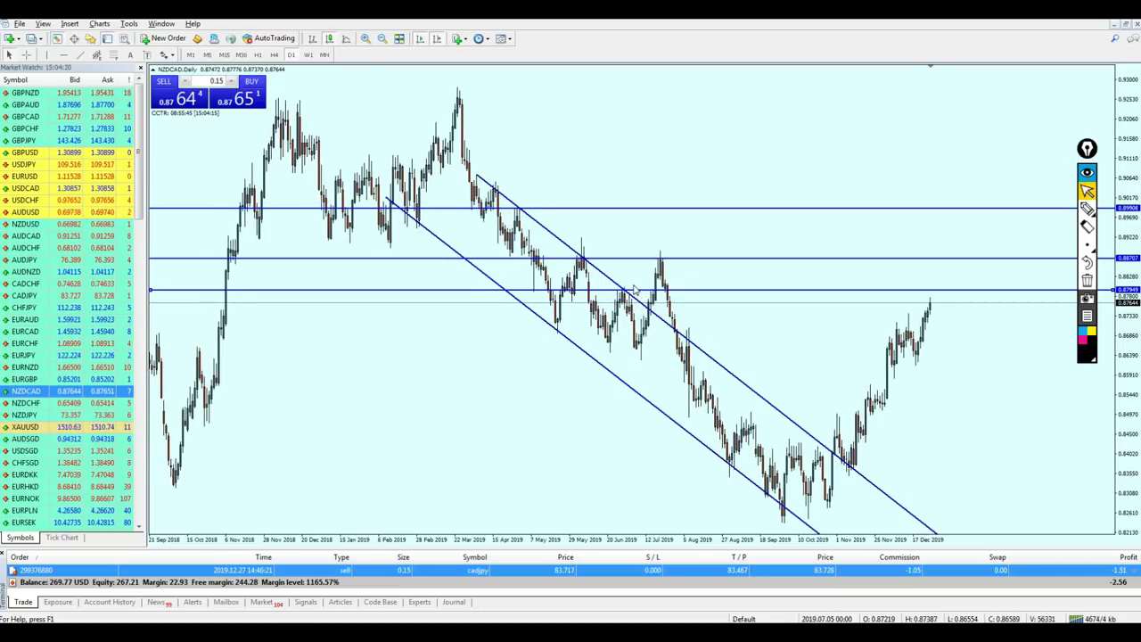
{"action": "left_click_drag", "start_coordinate": [634, 290], "coordinate": [736, 472]}
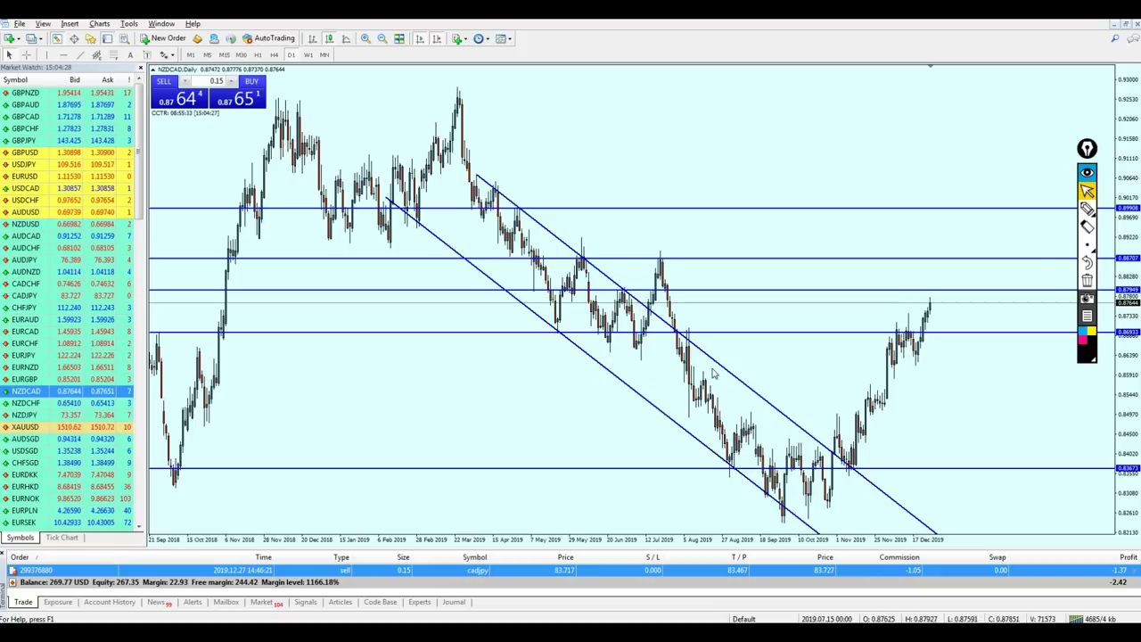
Circle the June and July highs on the 0.88707 level with the pen and connect them along the level.
{"action": "left_click", "coordinate": [1086, 208]}
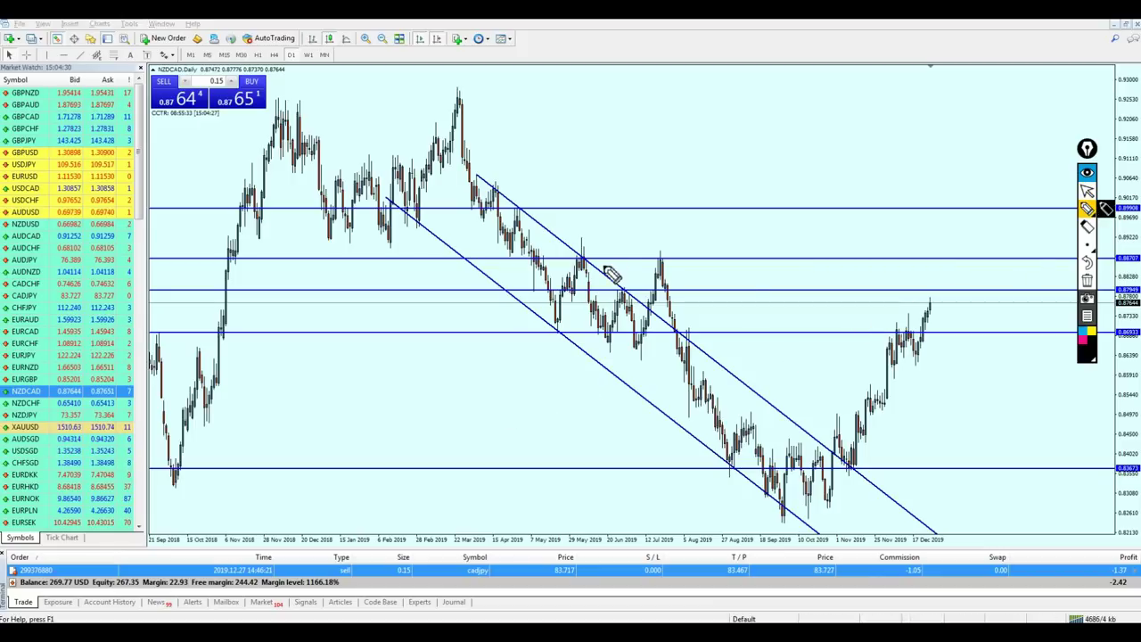
{"action": "mouse_move", "coordinate": [577, 266]}
{"action": "left_mouse_down"}
{"action": "mouse_move", "coordinate": [584, 238]}
{"action": "mouse_move", "coordinate": [579, 266]}
{"action": "mouse_move", "coordinate": [551, 261]}
{"action": "left_mouse_up"}
{"action": "left_click_drag", "start_coordinate": [652, 255], "coordinate": [667, 259]}
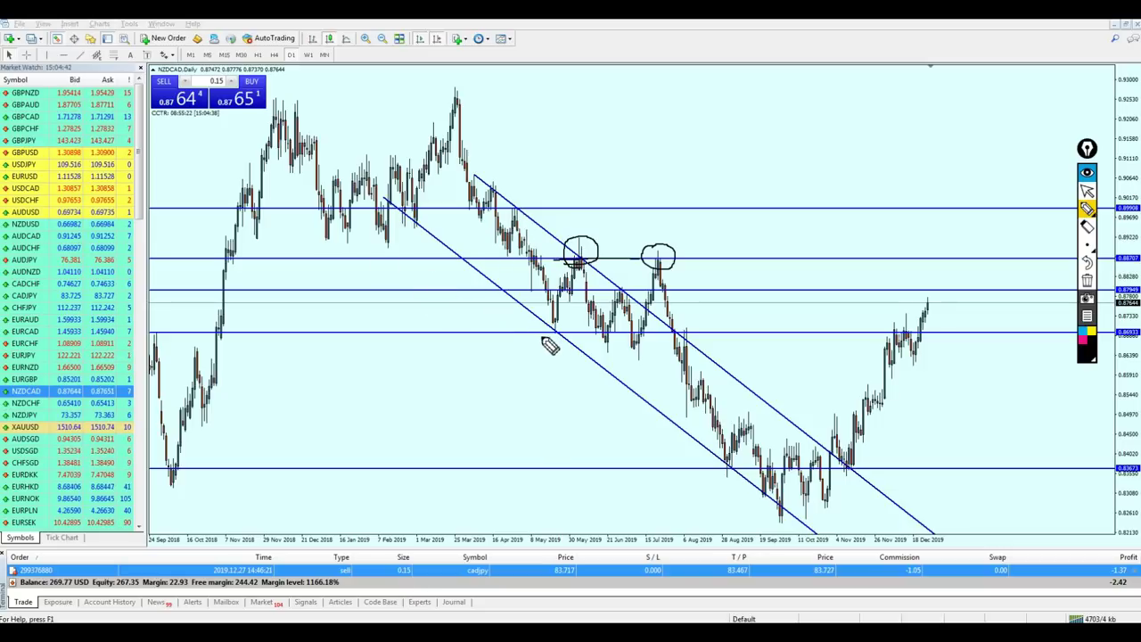
Circle the May low and trace the 0.86933 level with the pen through the upper trend line touch to the circled December highs.
{"action": "mouse_move", "coordinate": [565, 348]}
{"action": "left_mouse_down"}
{"action": "mouse_move", "coordinate": [545, 328]}
{"action": "mouse_move", "coordinate": [562, 354]}
{"action": "left_mouse_up"}
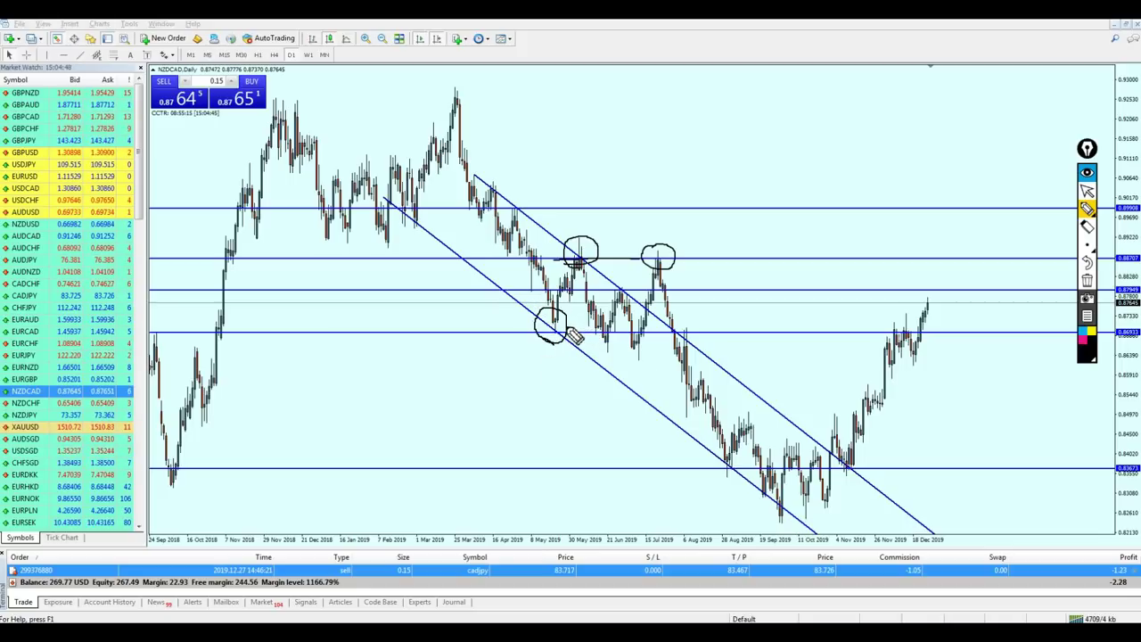
{"action": "left_click_drag", "start_coordinate": [605, 331], "coordinate": [675, 329]}
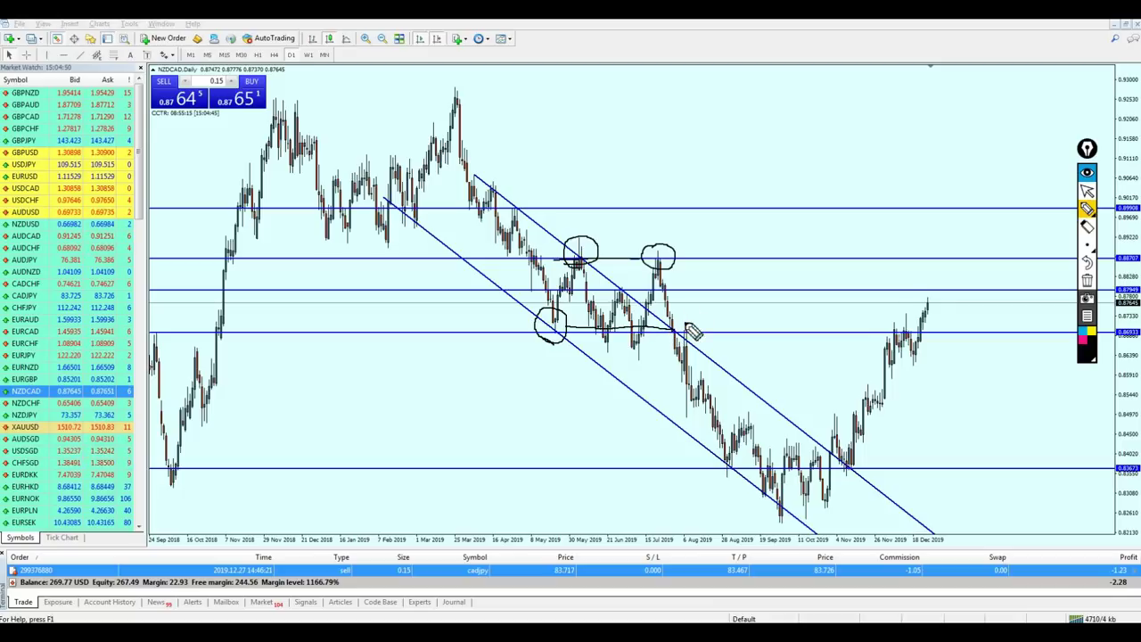
{"action": "mouse_move", "coordinate": [606, 330]}
{"action": "left_mouse_down"}
{"action": "mouse_move", "coordinate": [678, 337]}
{"action": "mouse_move", "coordinate": [690, 319]}
{"action": "left_mouse_up"}
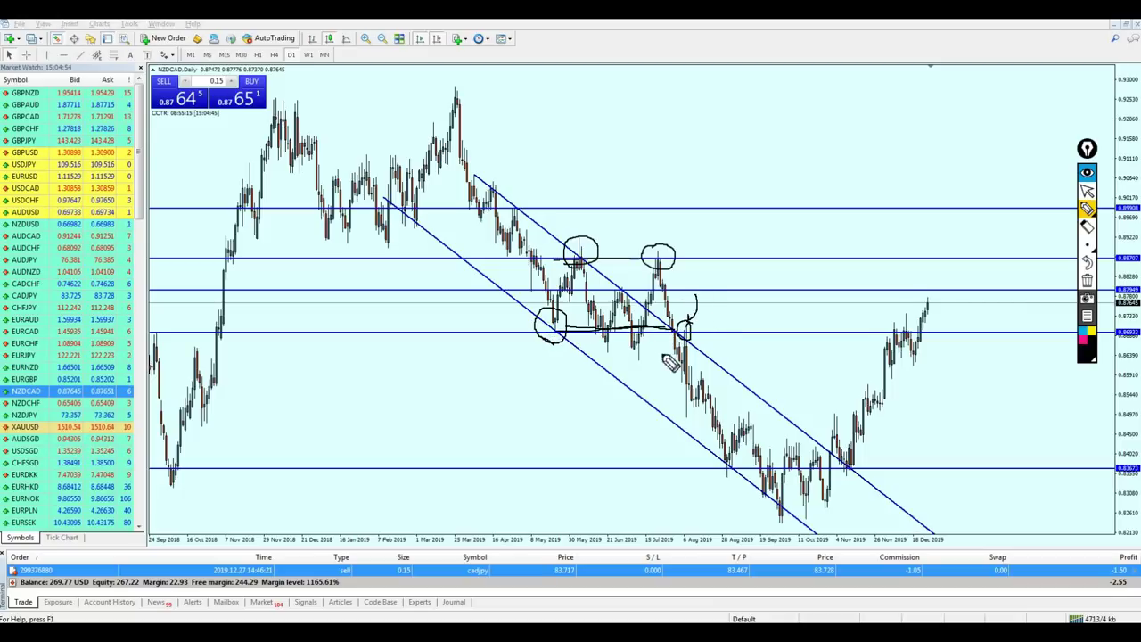
{"action": "mouse_move", "coordinate": [686, 332]}
{"action": "left_mouse_down"}
{"action": "mouse_move", "coordinate": [869, 335]}
{"action": "mouse_move", "coordinate": [916, 320]}
{"action": "left_mouse_up"}
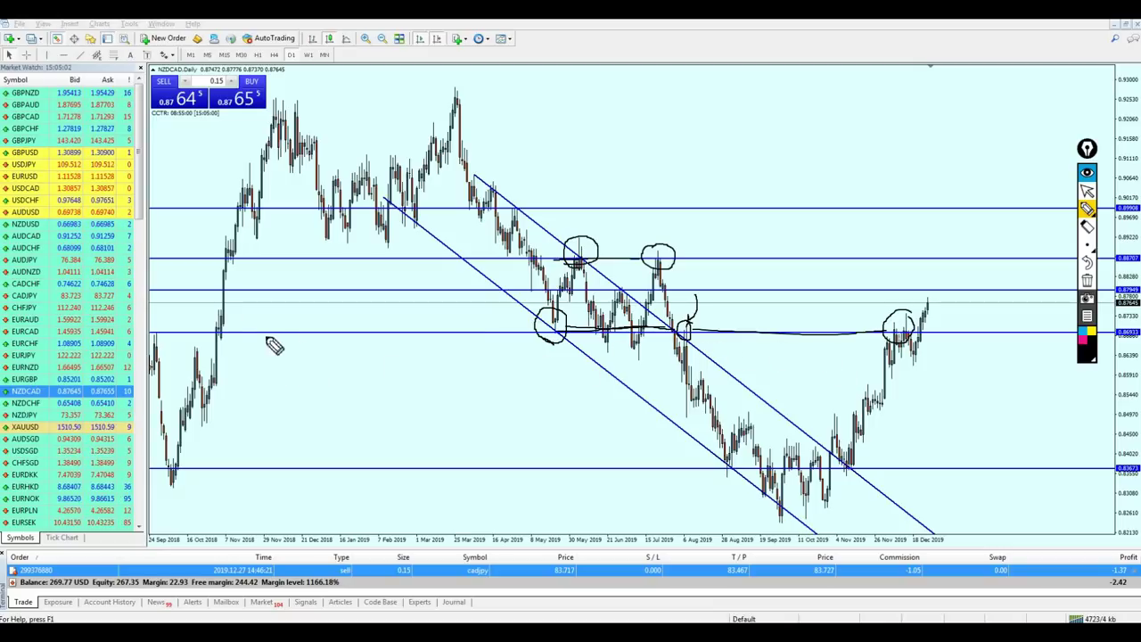
Re-circle the May low, trace the 0.86933 level with the pen back to the circled late September 2018 high, and clear all drawings.
{"action": "mouse_move", "coordinate": [564, 335]}
{"action": "left_mouse_down"}
{"action": "mouse_move", "coordinate": [539, 319]}
{"action": "mouse_move", "coordinate": [560, 342]}
{"action": "left_mouse_up"}
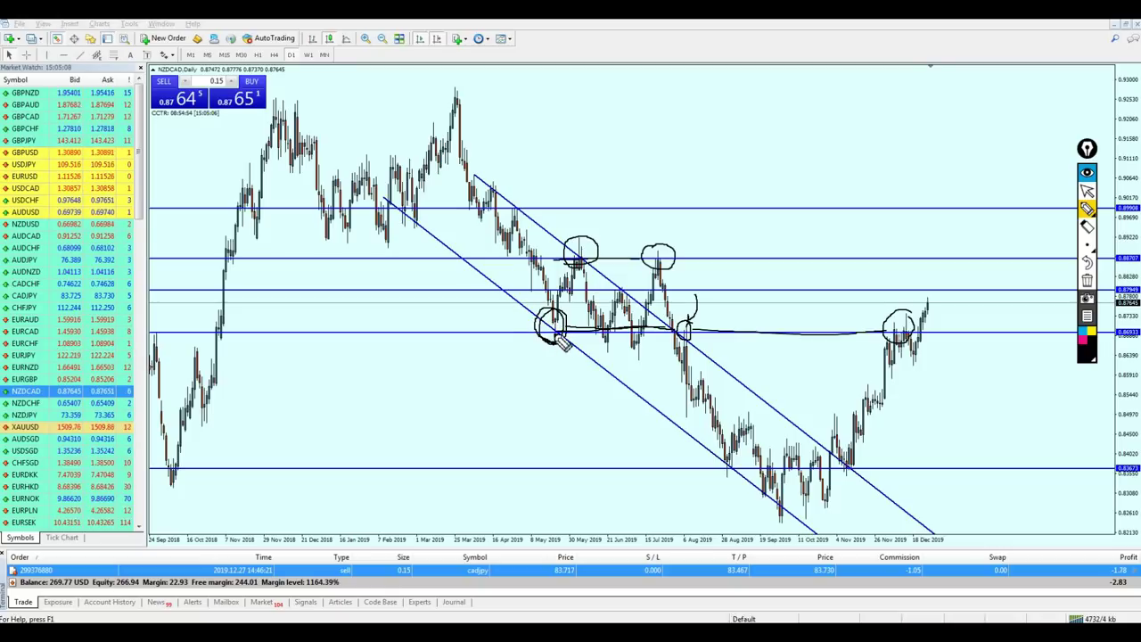
{"action": "mouse_move", "coordinate": [560, 346]}
{"action": "left_mouse_down"}
{"action": "mouse_move", "coordinate": [200, 345]}
{"action": "mouse_move", "coordinate": [154, 321]}
{"action": "mouse_move", "coordinate": [178, 338]}
{"action": "mouse_move", "coordinate": [149, 331]}
{"action": "left_mouse_up"}
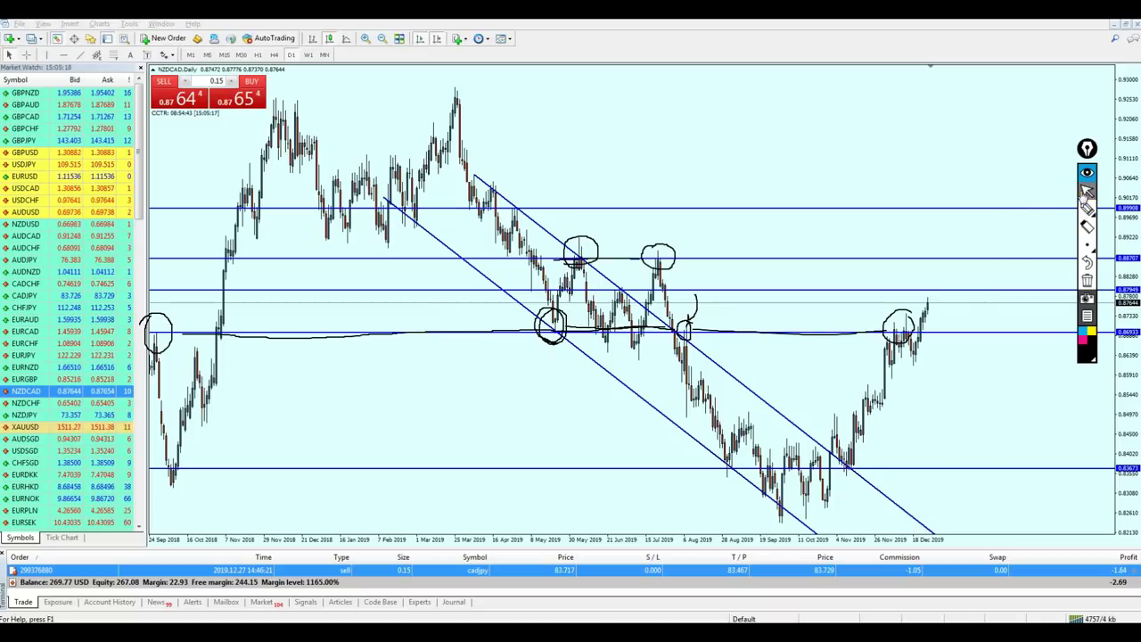
{"action": "left_click", "coordinate": [1086, 279]}
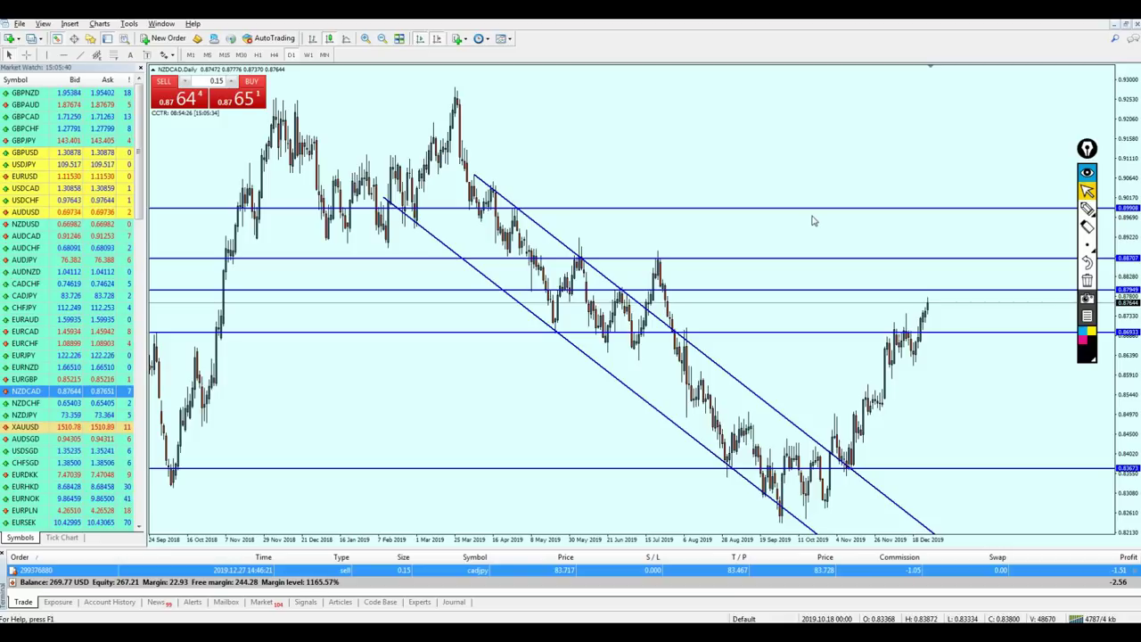
Delete the five horizontal levels at 0.89906, 0.88707, 0.87949, 0.86933 and 0.83673 from the NZDCAD daily chart.
{"action": "double_click", "coordinate": [931, 209]}
{"action": "key", "text": "Delete"}
{"action": "double_click", "coordinate": [925, 258]}
{"action": "key", "text": "Delete"}
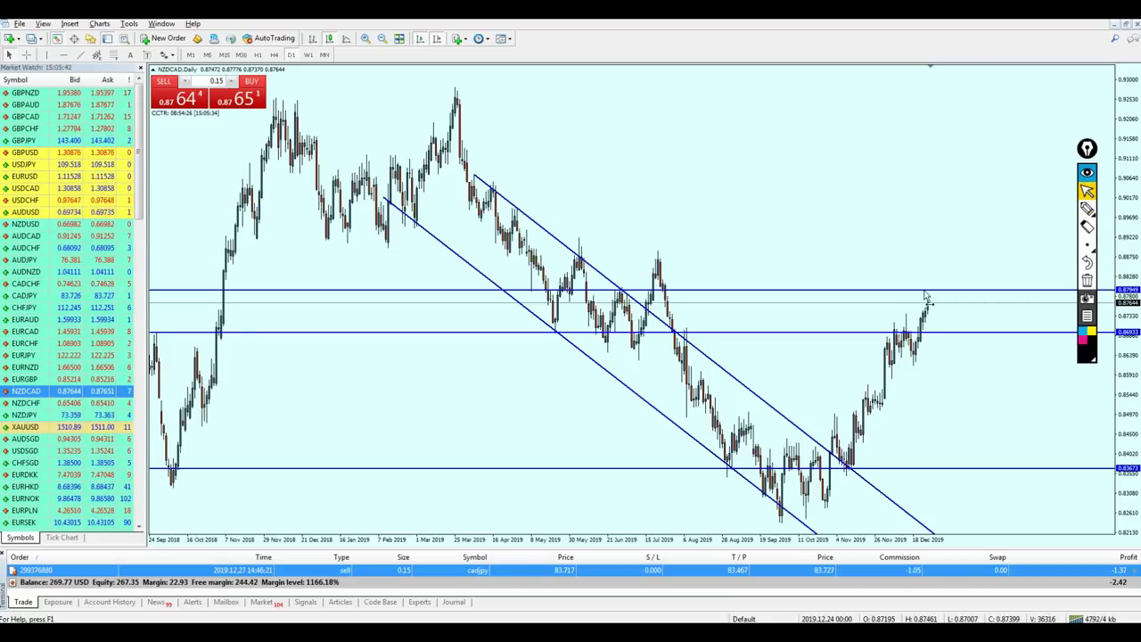
{"action": "left_click", "coordinate": [927, 291]}
{"action": "left_click", "coordinate": [929, 332]}
{"action": "left_click", "coordinate": [938, 468]}
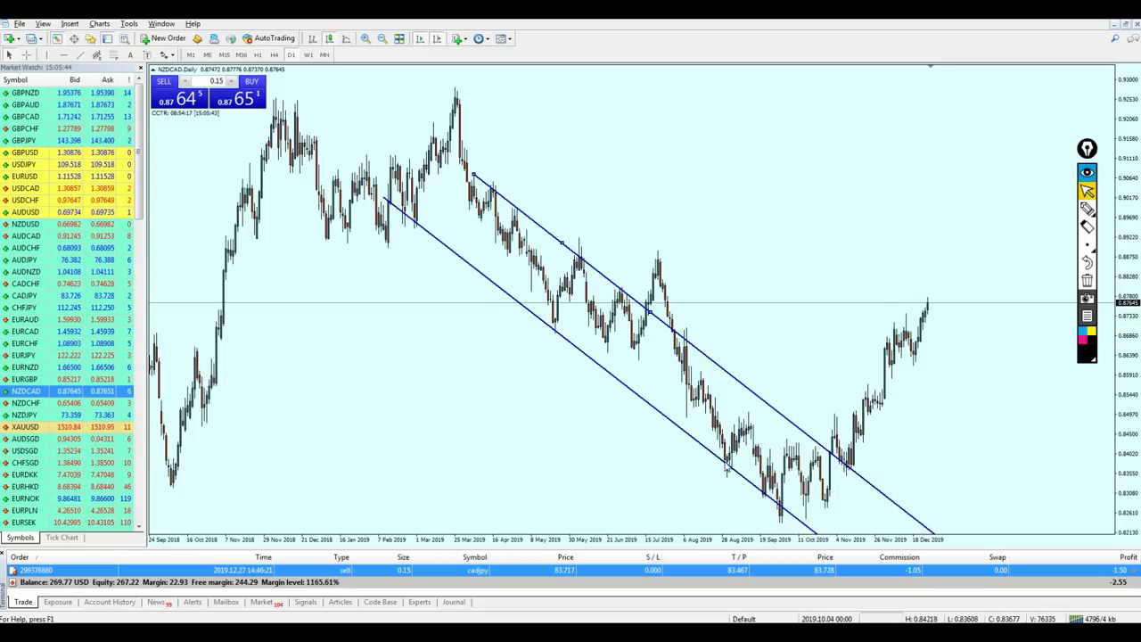
Delete the upper and lower trend lines of the descending channel from the NZDCAD daily chart.
{"action": "key", "text": "Delete"}
{"action": "double_click", "coordinate": [712, 453]}
{"action": "key", "text": "Delete"}
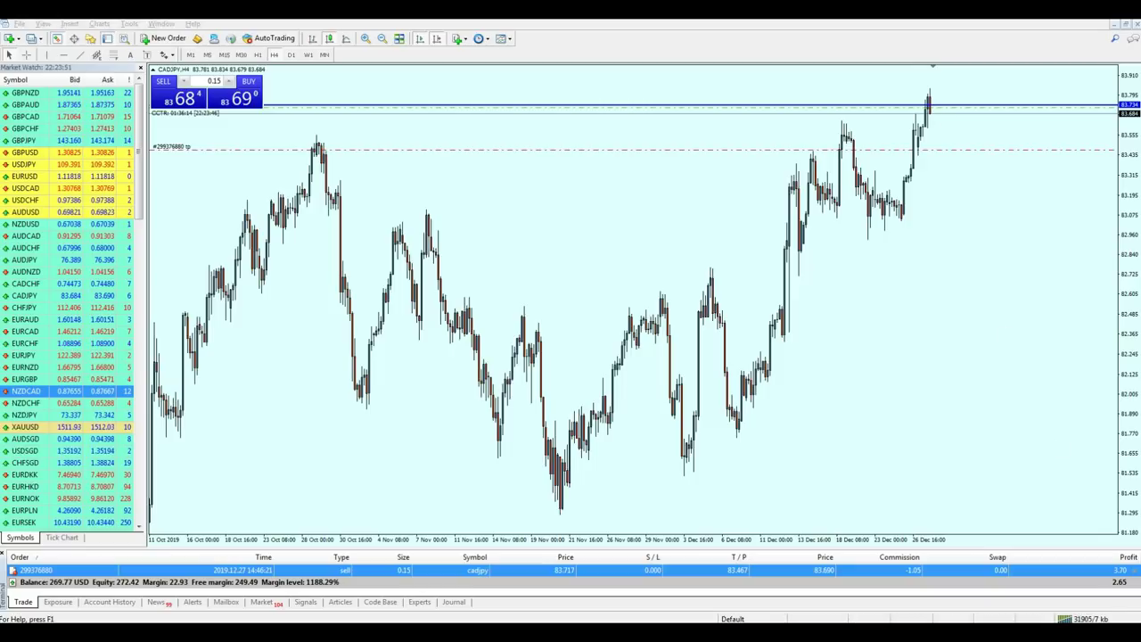
Check the computer's current date and time in the system calendar, with the CADJPY H4 chart open, and close it.
{"action": "left_click", "coordinate": [1110, 631]}
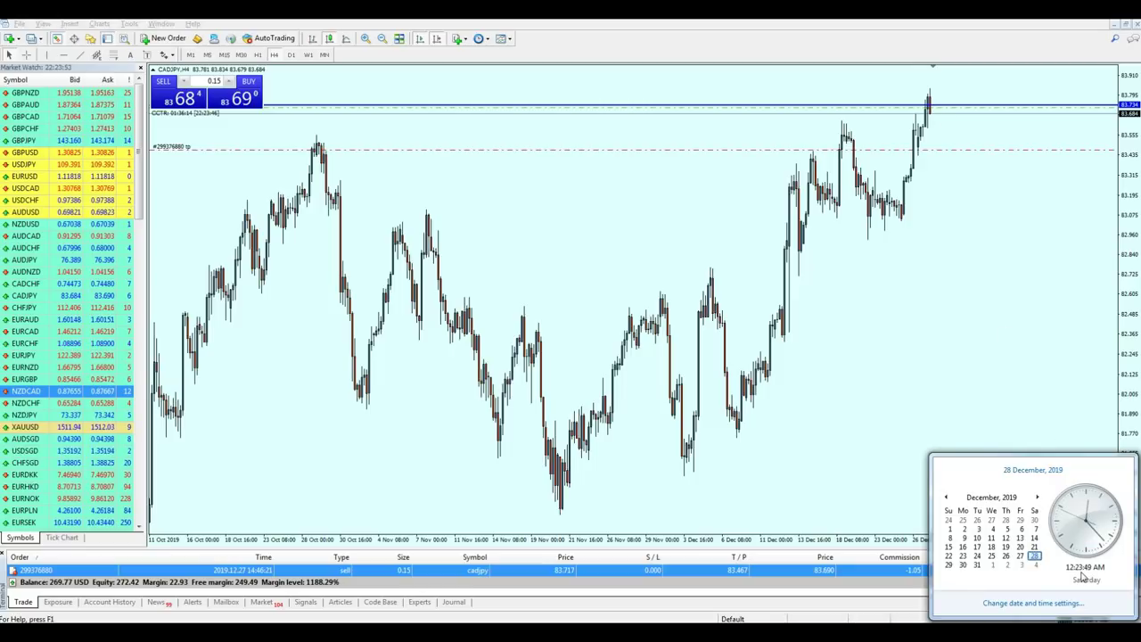
{"action": "left_click", "coordinate": [998, 301]}
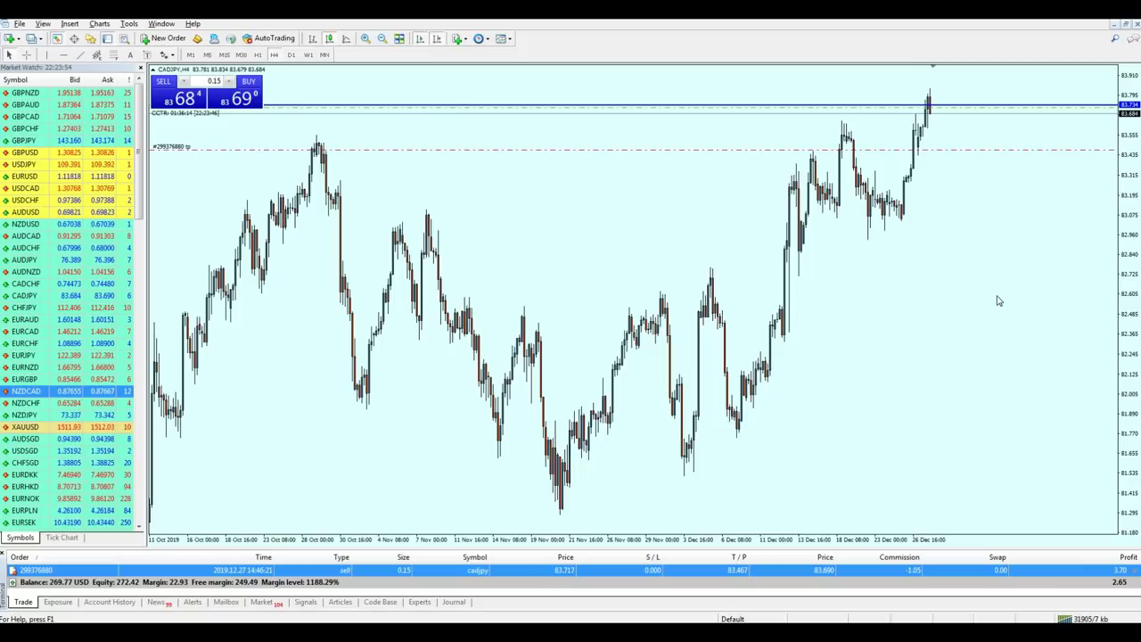